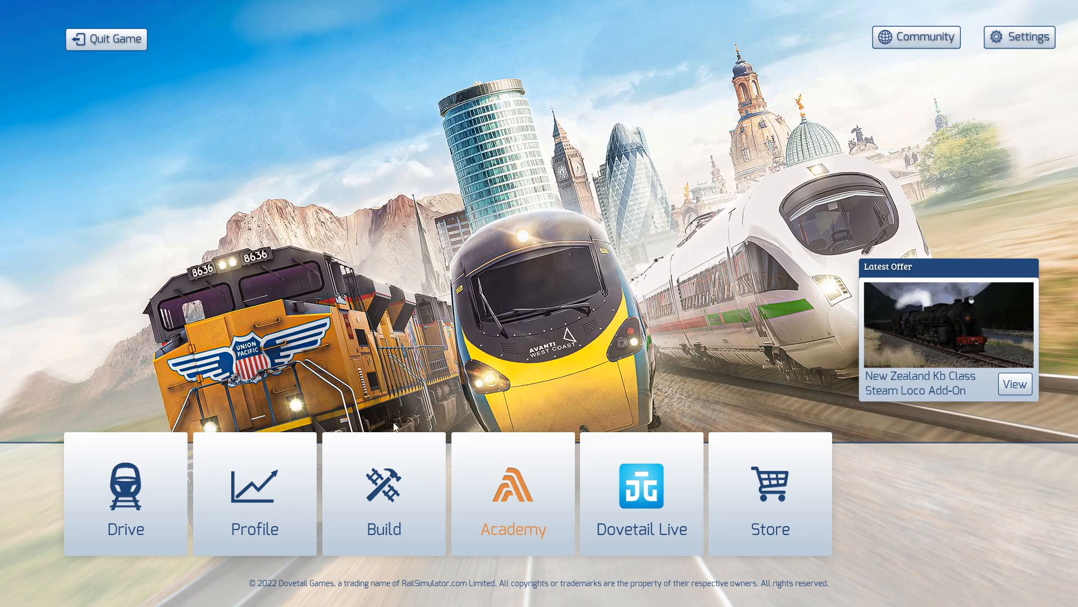
Step: Open the scenario builder and select the North Wales Coast Line (TfW) route
left_click(386, 480)
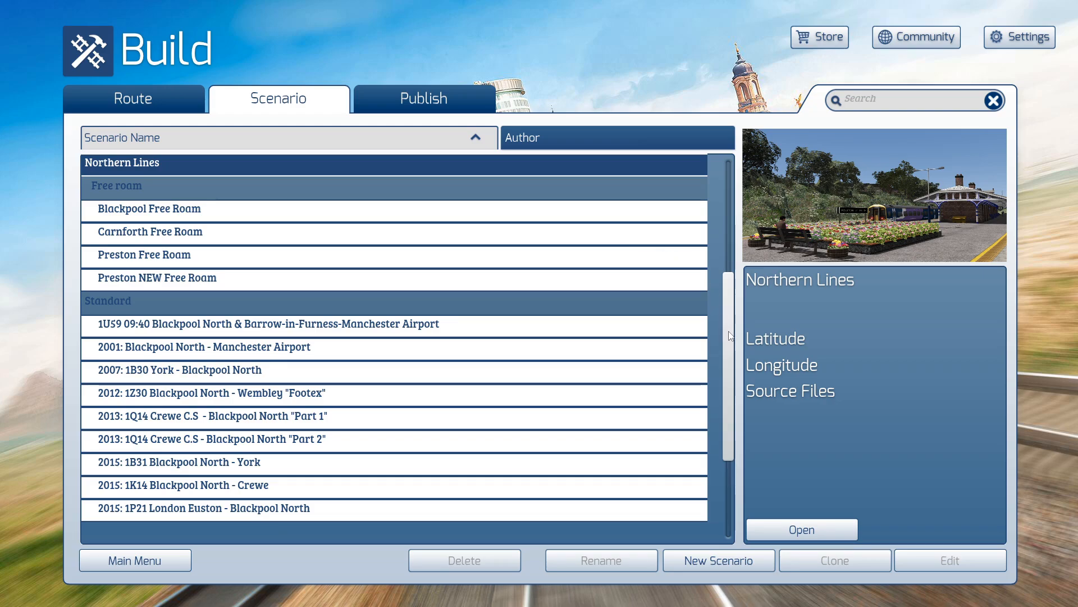
scroll(731, 333, "up", 1)
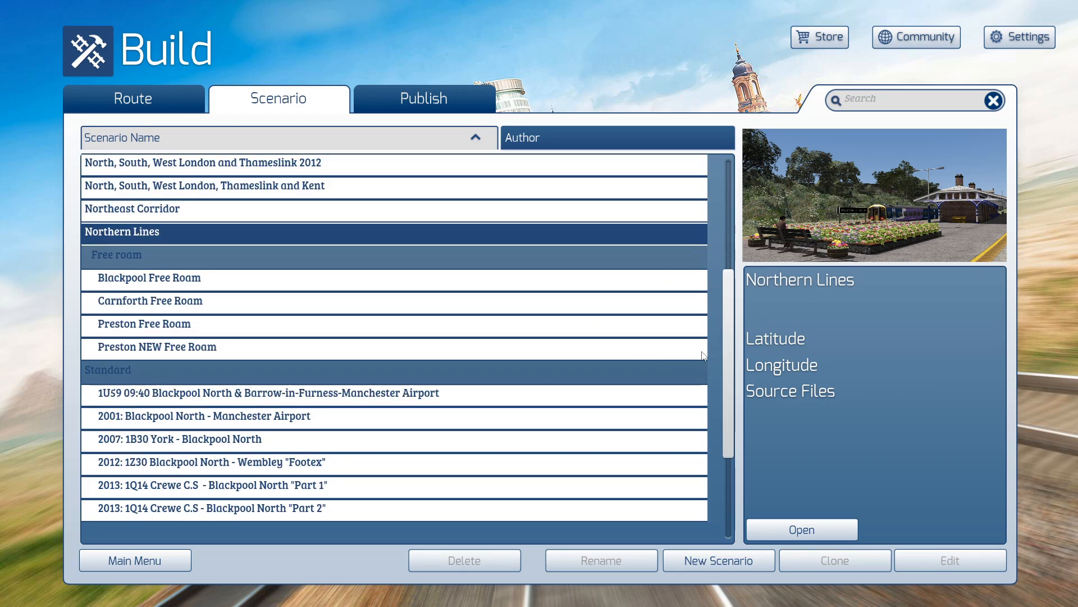
scroll(738, 318, "up", 9)
scroll(737, 319, "up", 4)
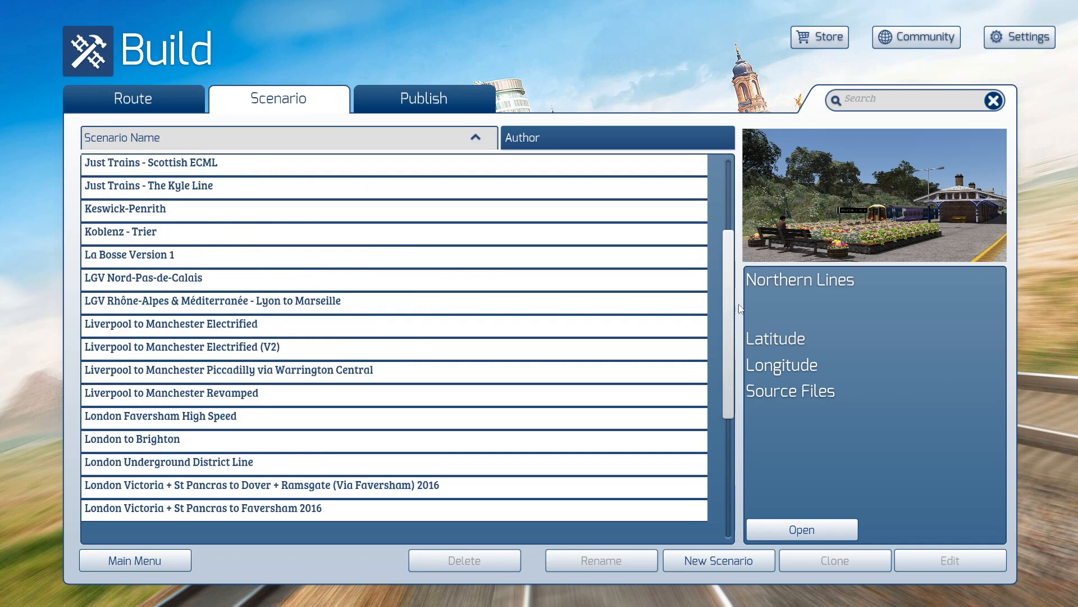
scroll(739, 331, "down", 13)
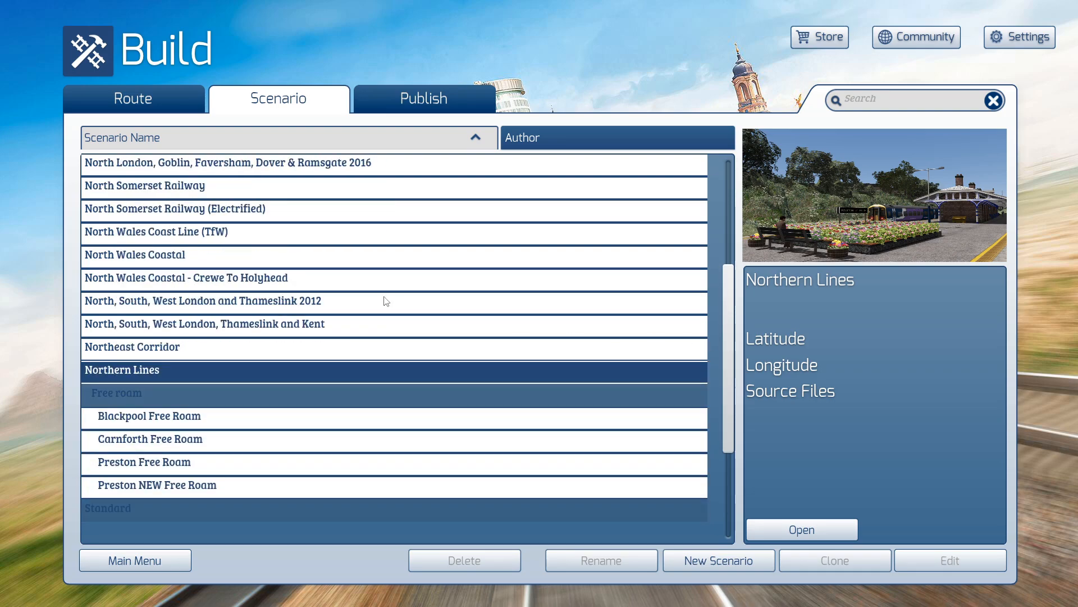
left_click(237, 230)
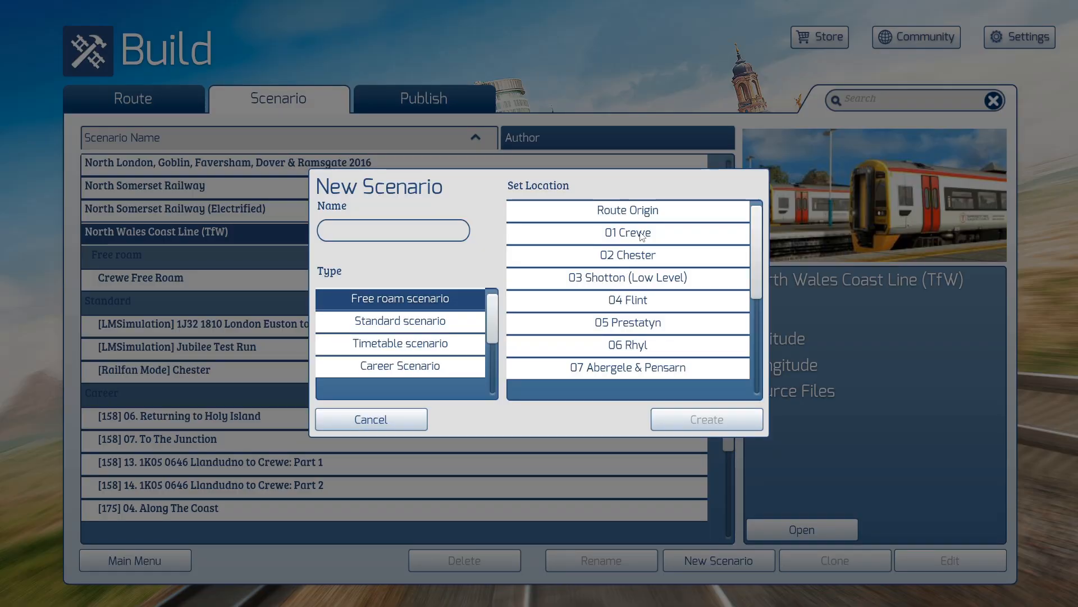
left_click(616, 232)
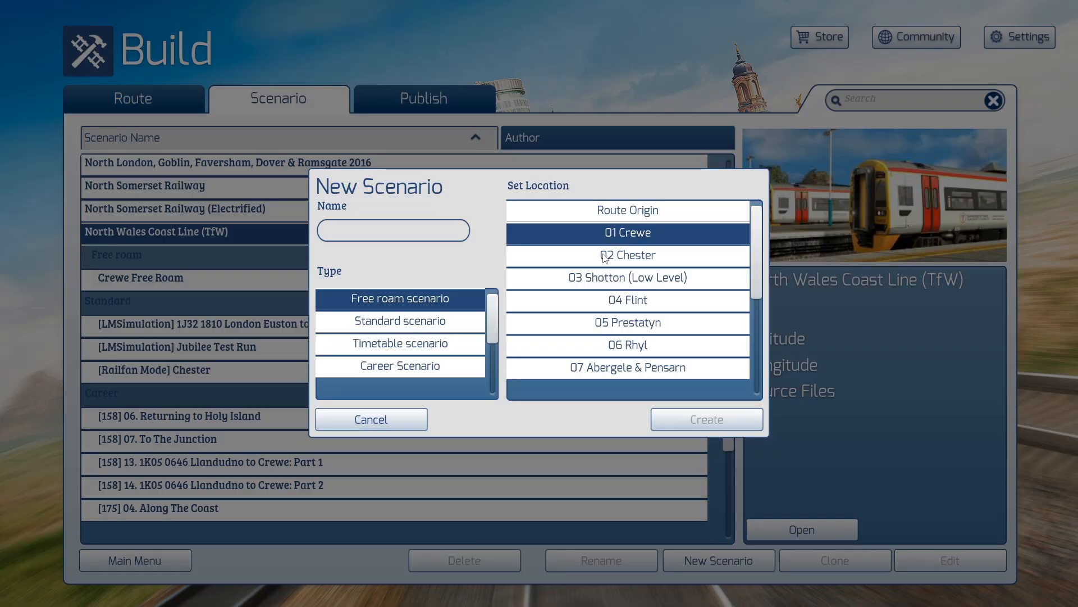
left_click(419, 241)
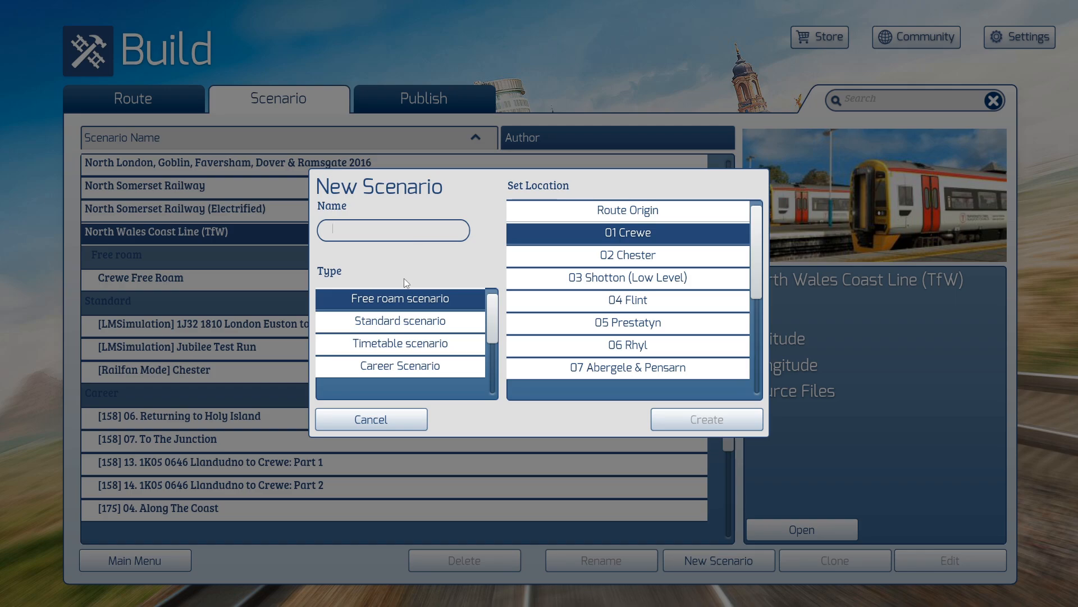
left_click(377, 414)
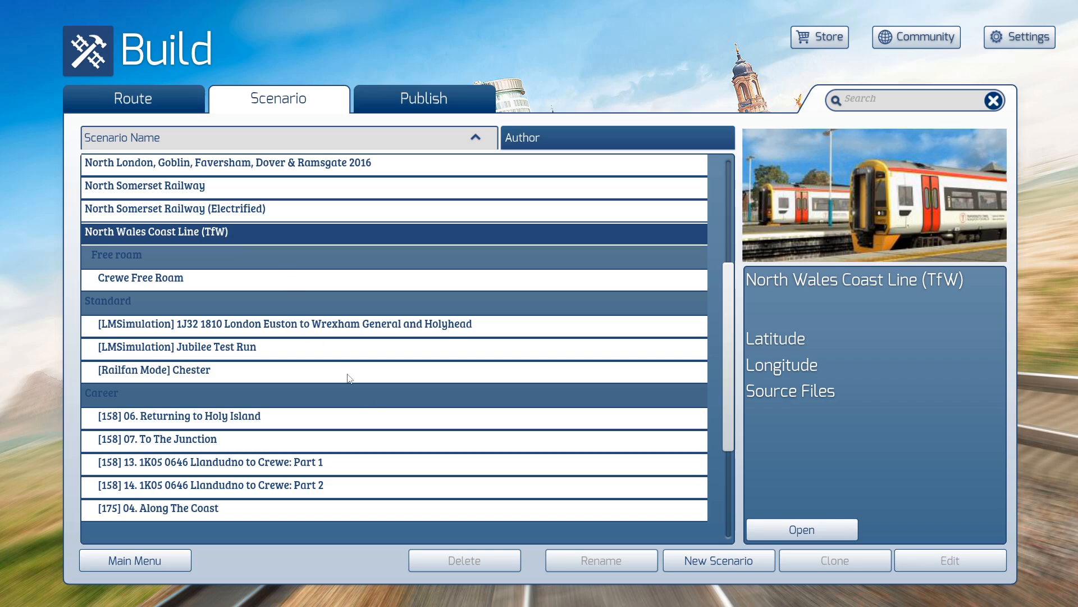
Step: Create a free roam scenario named "LM Stream Free Roam" located at 01 Crewe
left_click(718, 561)
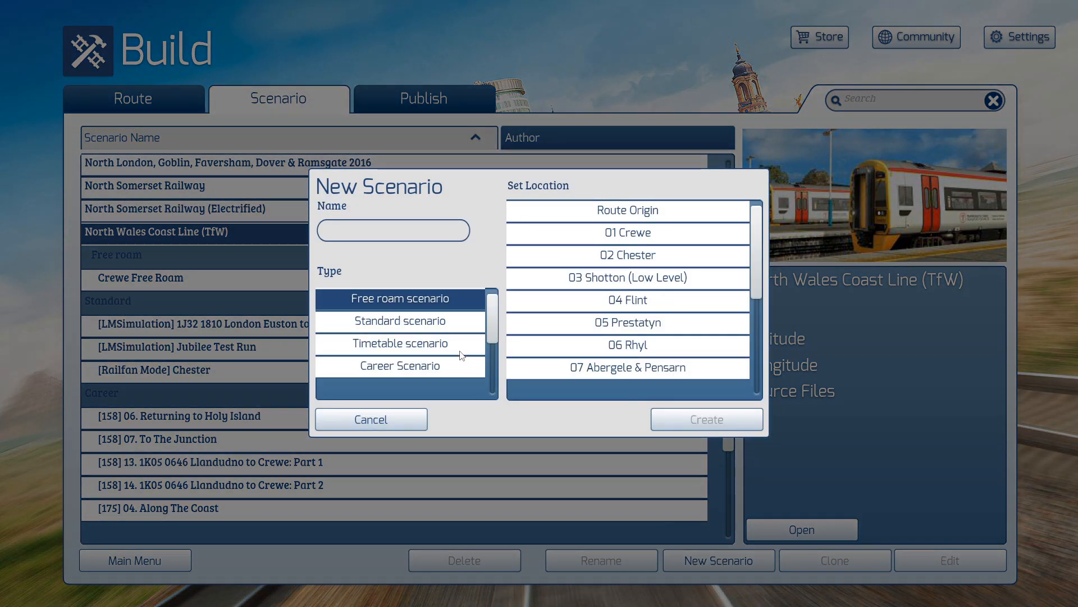
left_click(448, 322)
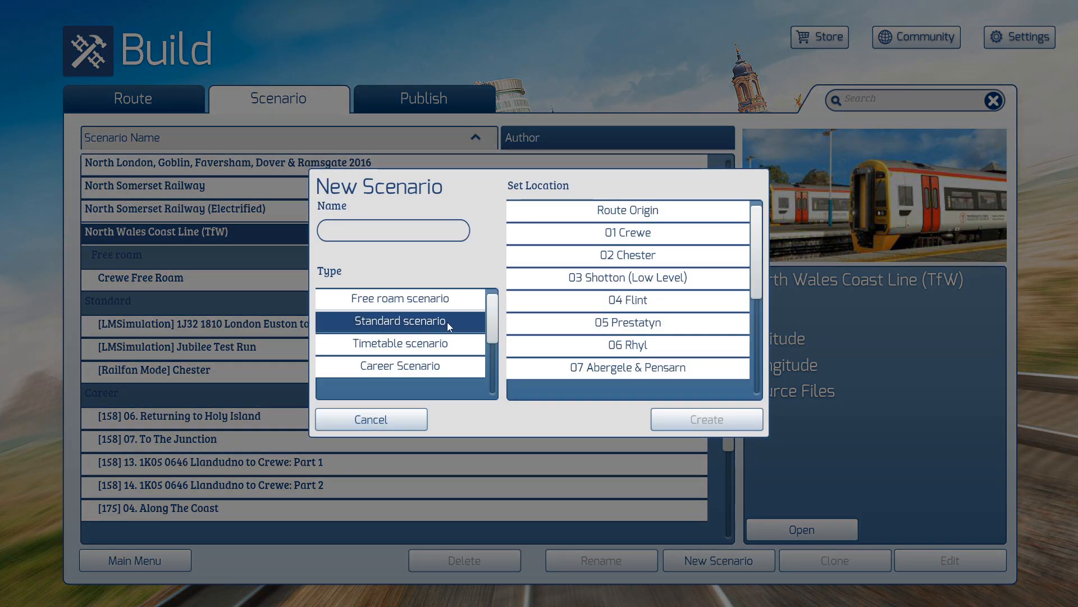
left_click(456, 304)
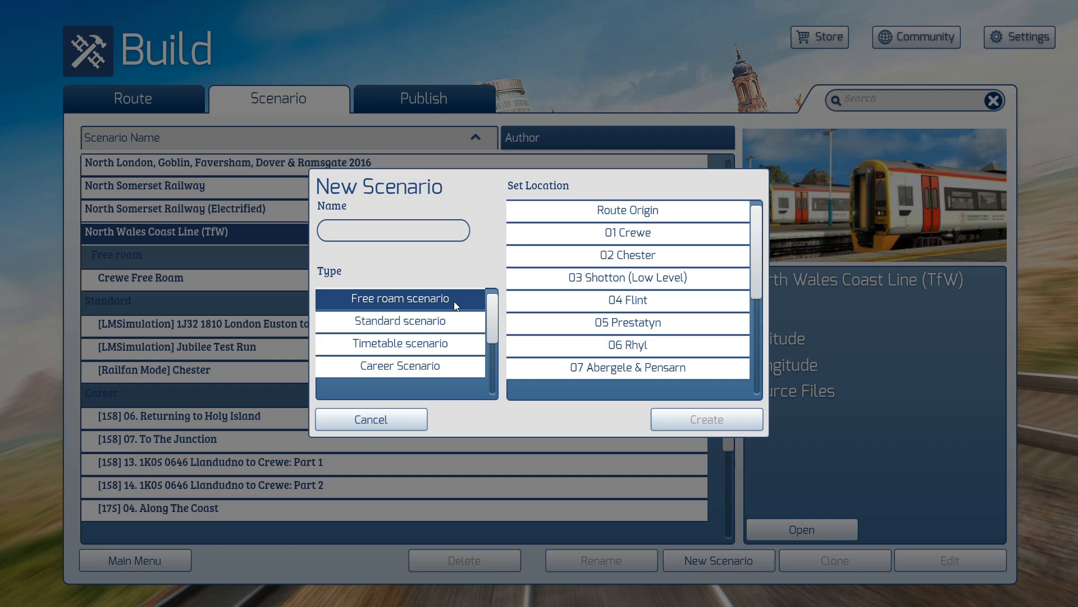
left_click(406, 225)
type("LM Stream Free Roam")
left_click(626, 238)
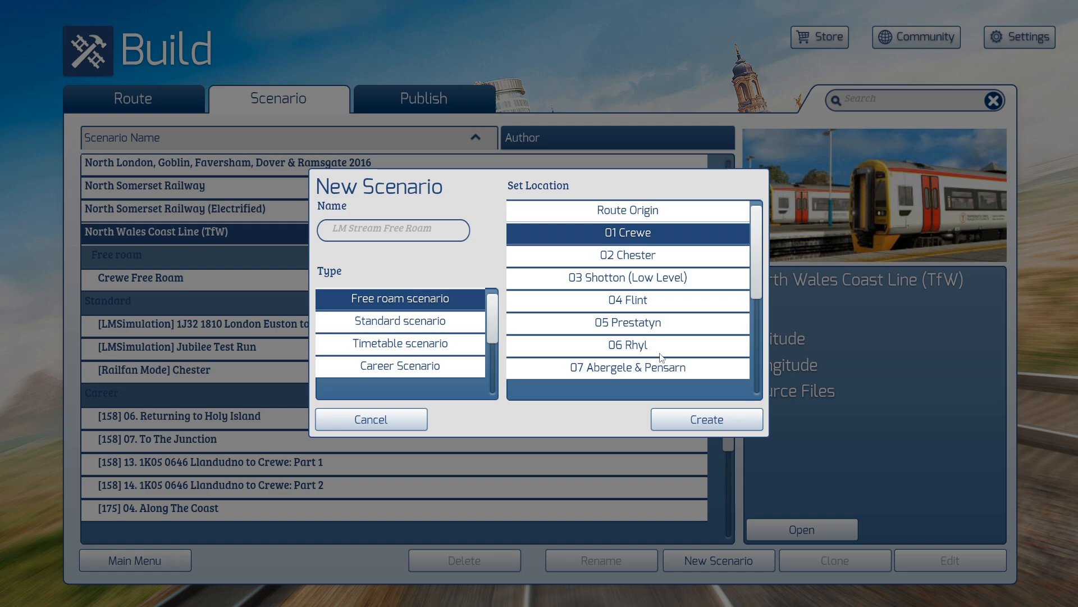
left_click(683, 417)
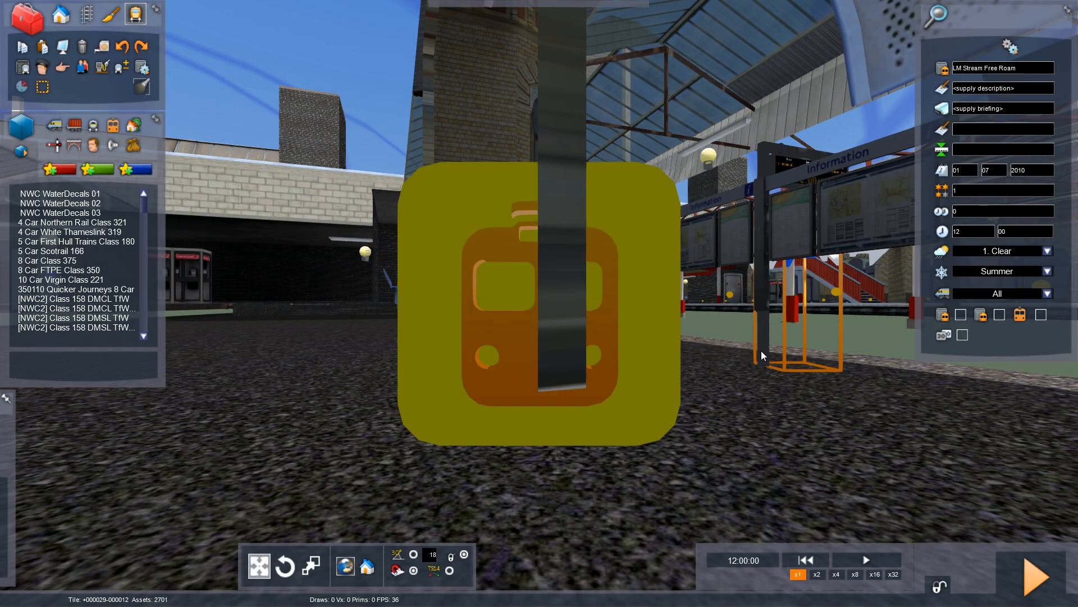
Step: Raise the scenario marker vertically so it stands clear above the other marker at Crewe station
right_click_drag(760, 351, 581, 303)
key("Up")
key("Up")
right_click_drag(494, 297, 547, 285)
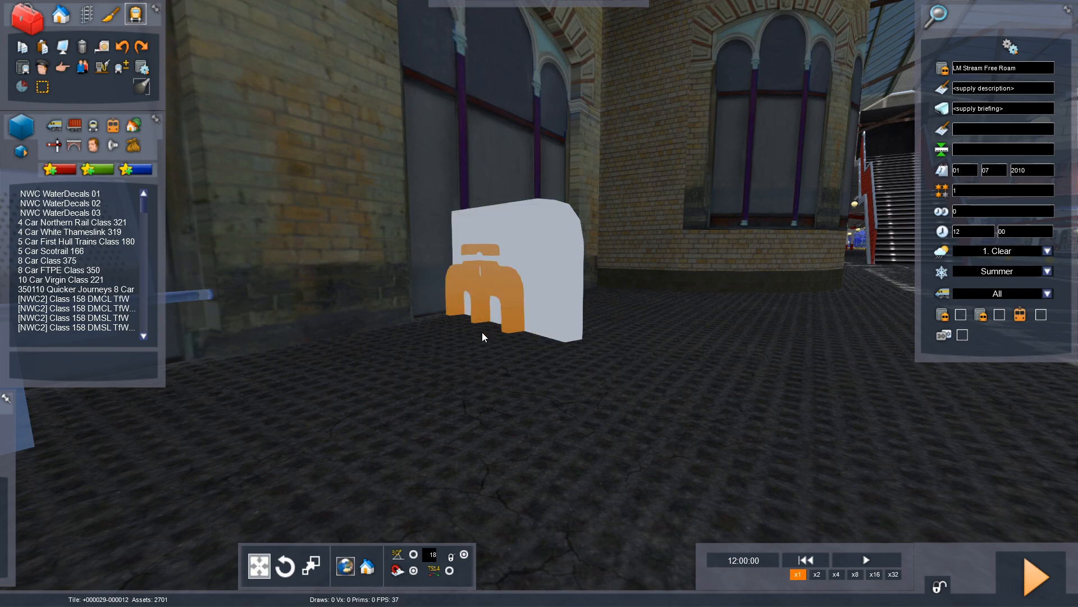
left_click(564, 300)
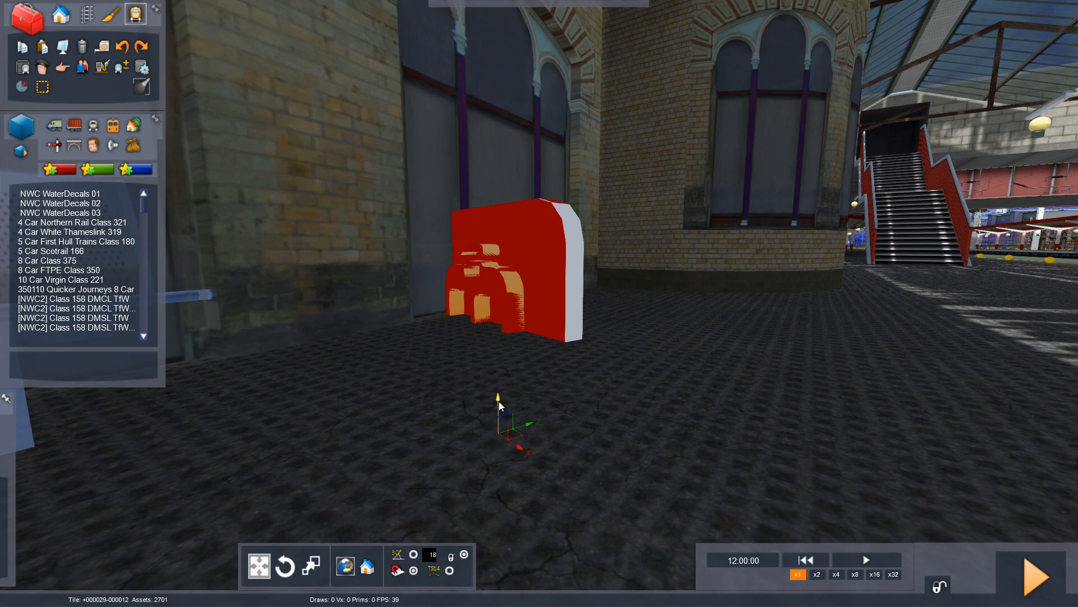
left_click_drag(497, 414, 504, 156)
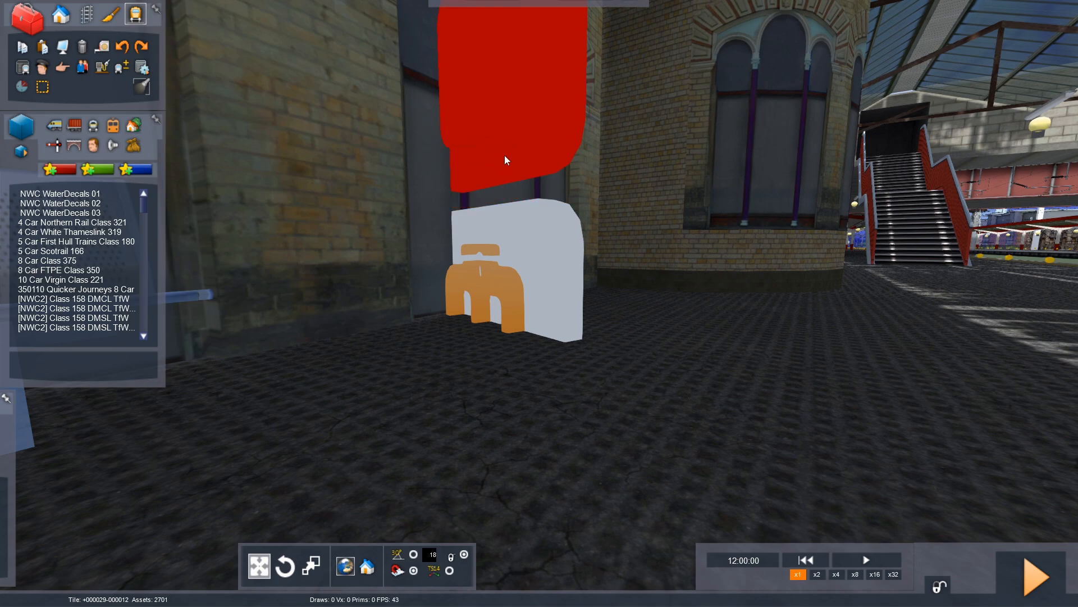
left_click(623, 211)
right_click_drag(591, 210, 586, 182)
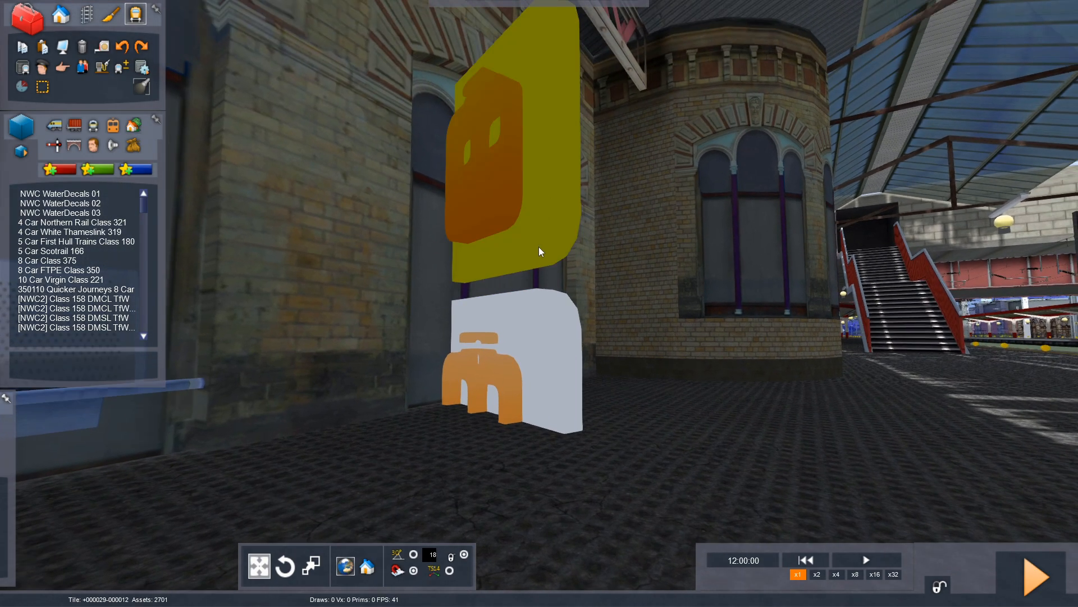
Step: Open the scenario marker's properties and set the start time to 15:30
left_click(557, 209)
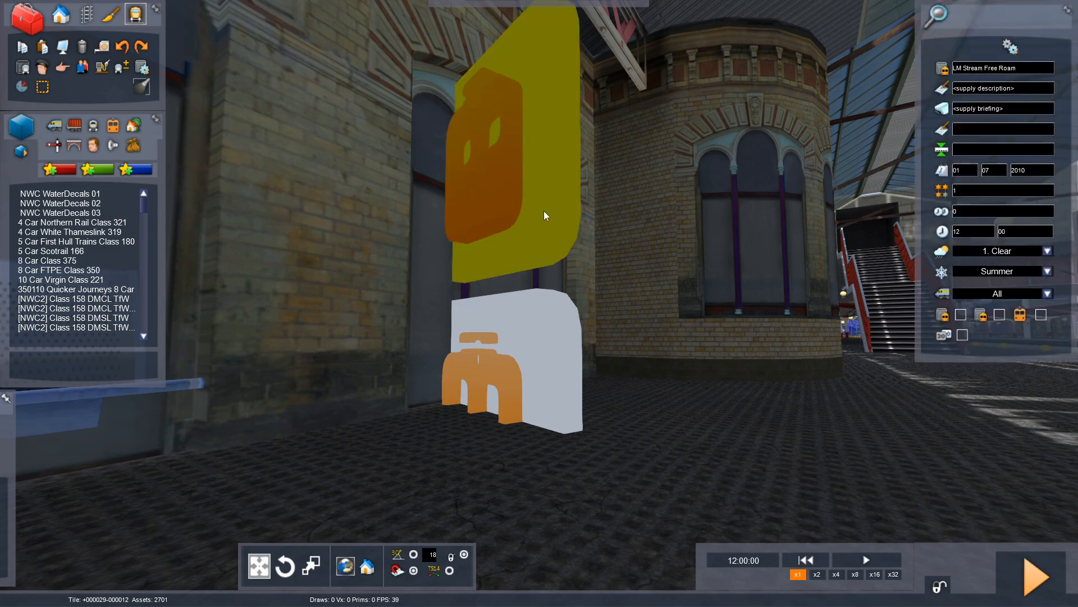
mouse_move(596, 187)
right_mouse_down()
mouse_move(594, 173)
mouse_move(615, 182)
right_mouse_up()
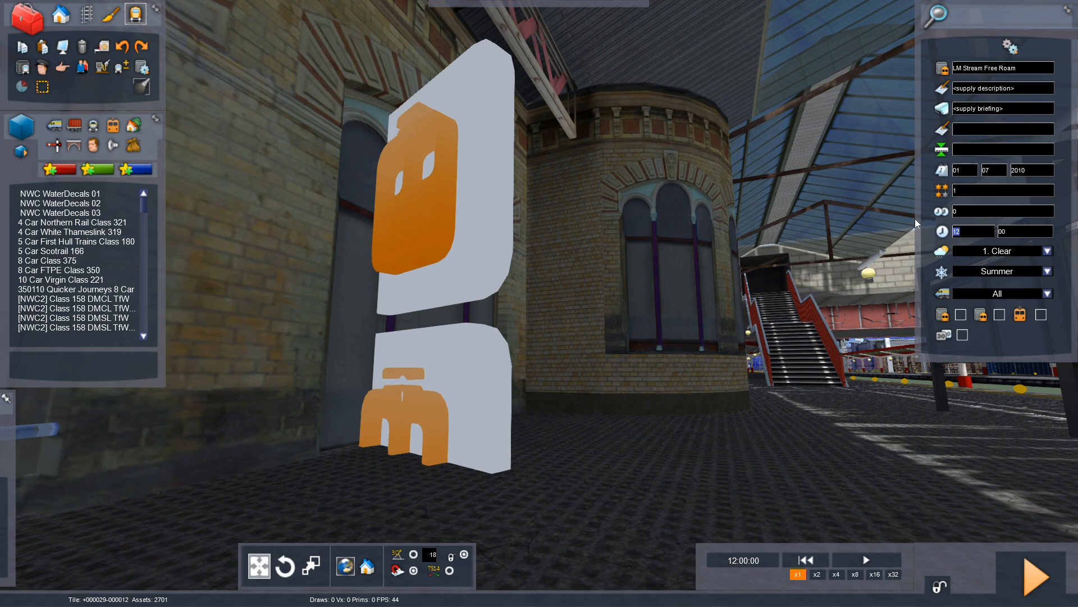
type("15")
left_click(1007, 231)
type("30")
Step: Set the scenario weather to 3. Cloudy Showers and the season to Spring
left_click(1047, 251)
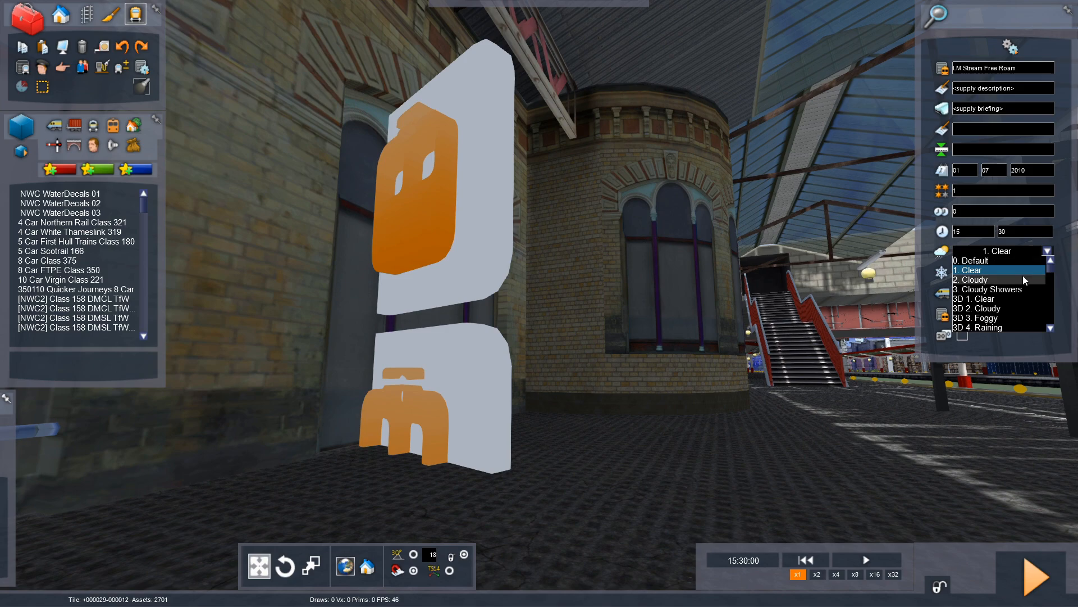
left_click(1023, 289)
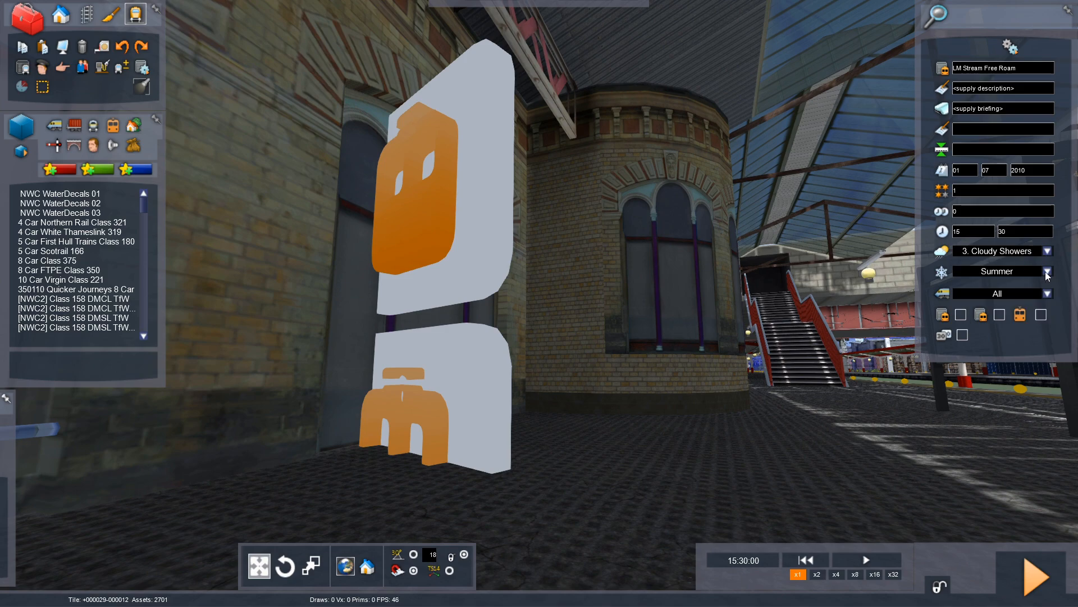
left_click(1047, 272)
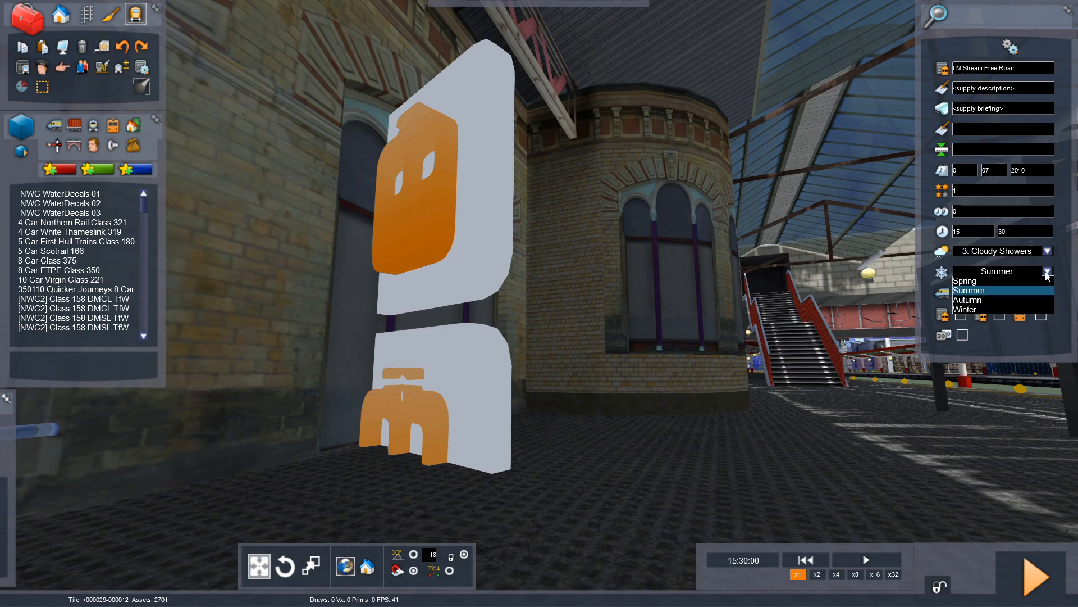
left_click(1016, 284)
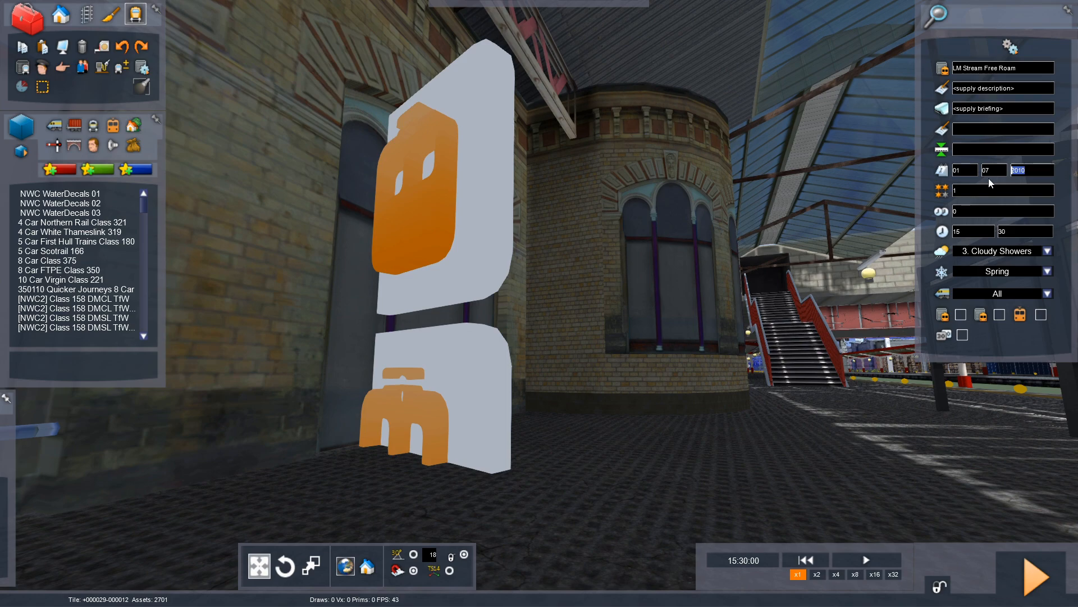
Step: Set the scenario date to 11/02/2023
type("2023")
mouse_move(967, 171)
left_mouse_down()
mouse_move(933, 161)
mouse_move(958, 166)
left_mouse_up()
type("11")
type("02")
left_click(1019, 191)
left_click_drag(962, 191, 945, 192)
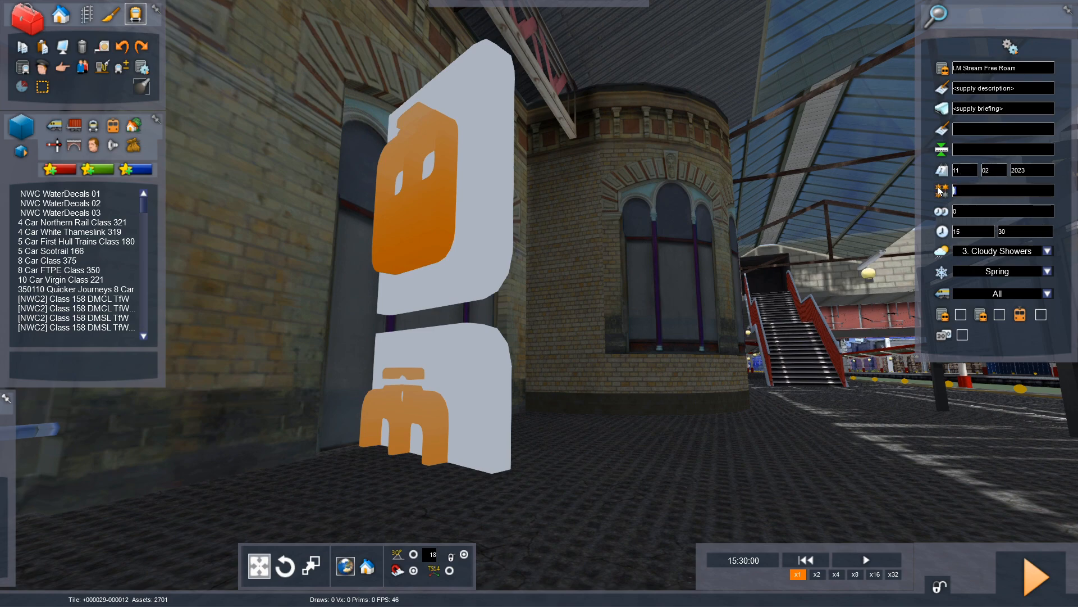
left_click(969, 190)
Step: Enter "Free Roam" as both the description and the briefing, keeping the locomotive type at All
left_click(1022, 89)
type("F")
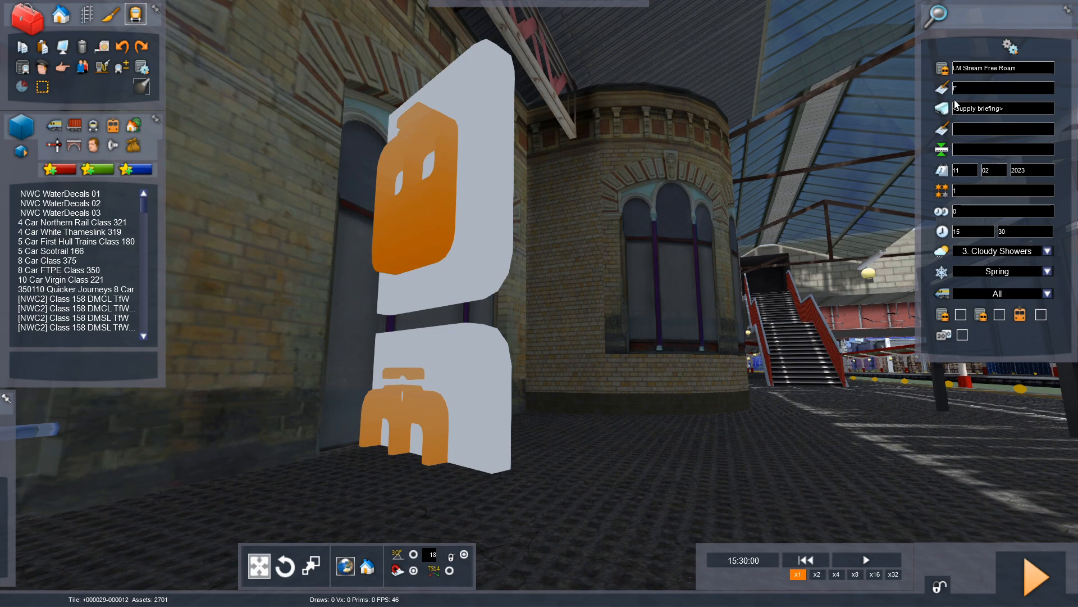
type("ree Roam")
left_click(1018, 115)
type("Free Roam")
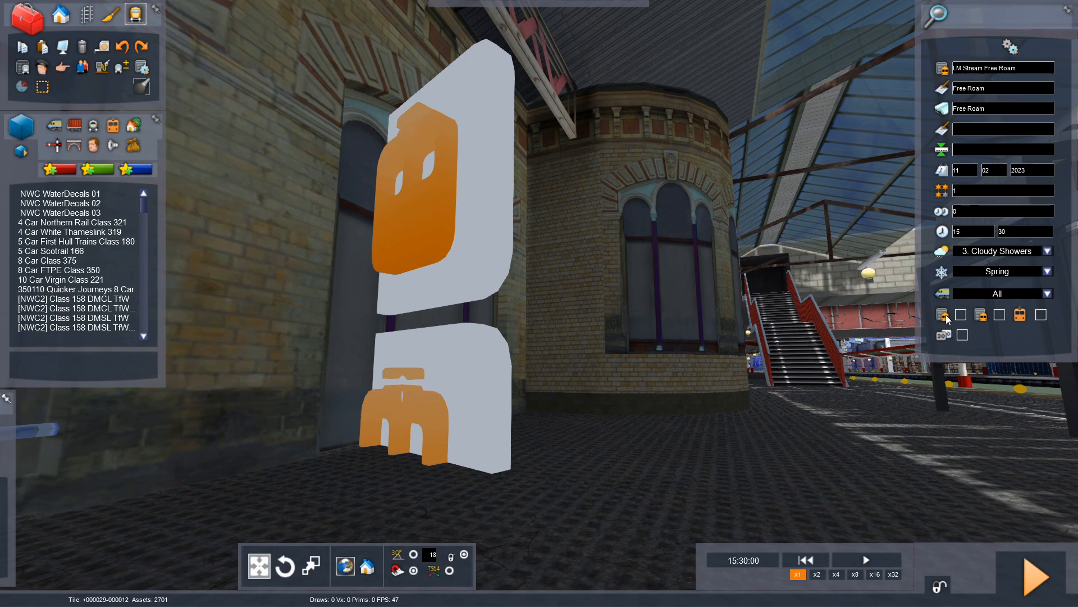
left_click(1047, 294)
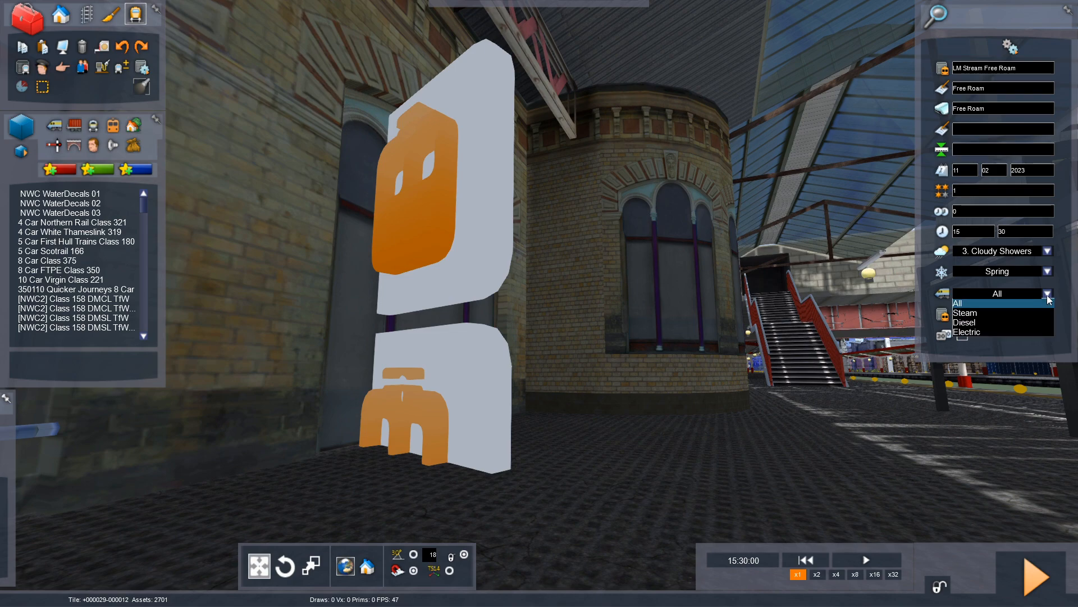
left_click(981, 304)
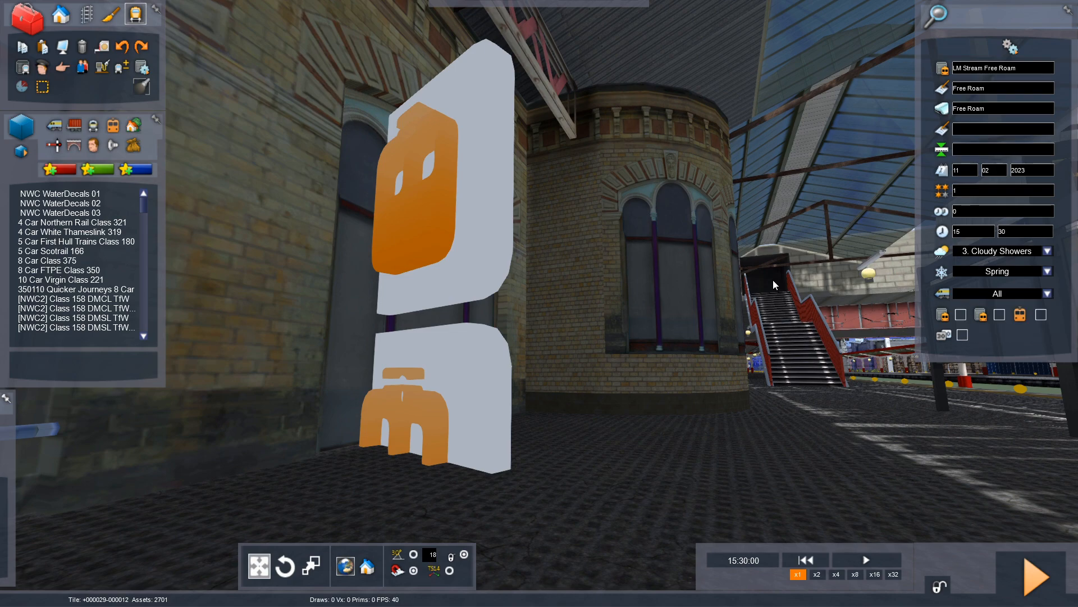
Step: Survey Crewe station from the scenario marker along the platform 6 side and past the red barrier to the bay tracks
right_click_drag(772, 281, 1077, 282)
key("Up")
key("Up")
right_click_drag(565, 296, 575, 247)
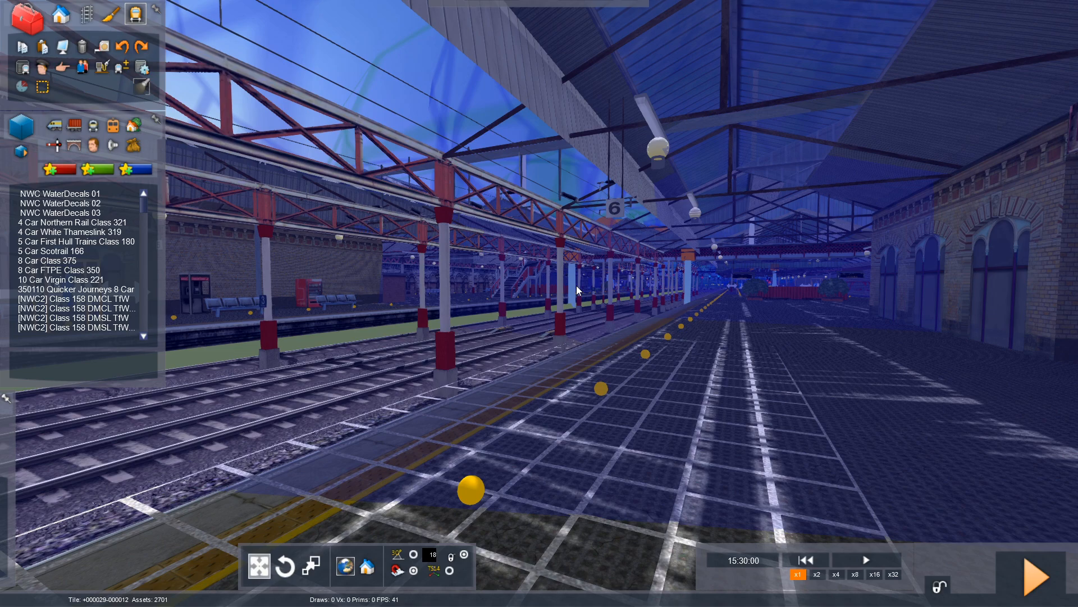
key("Up")
right_click_drag(577, 285, 676, 326)
key("Right")
key("Up")
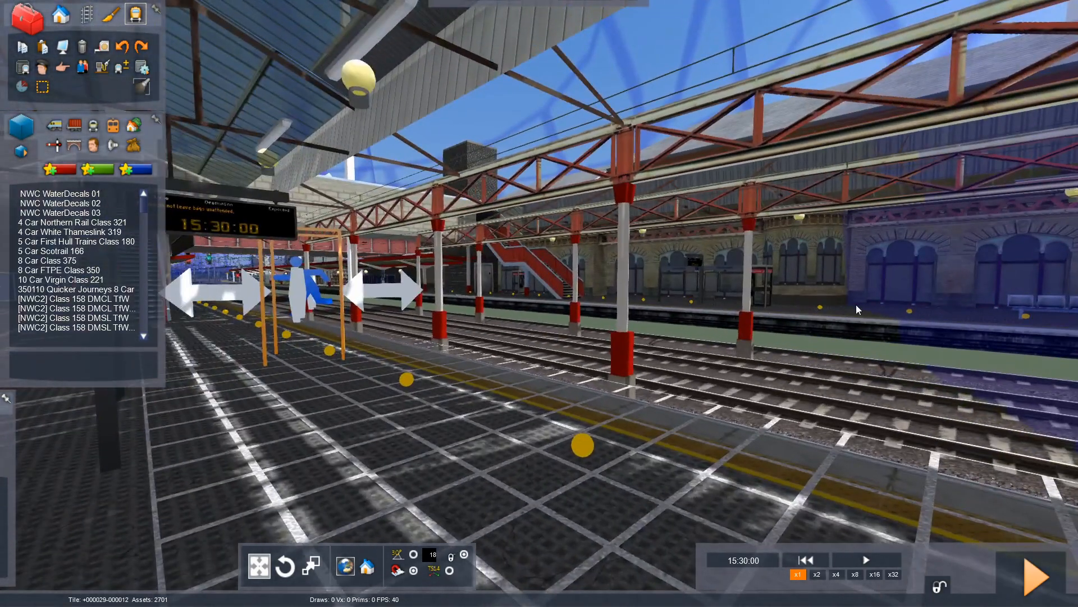
right_click_drag(843, 336, 731, 336)
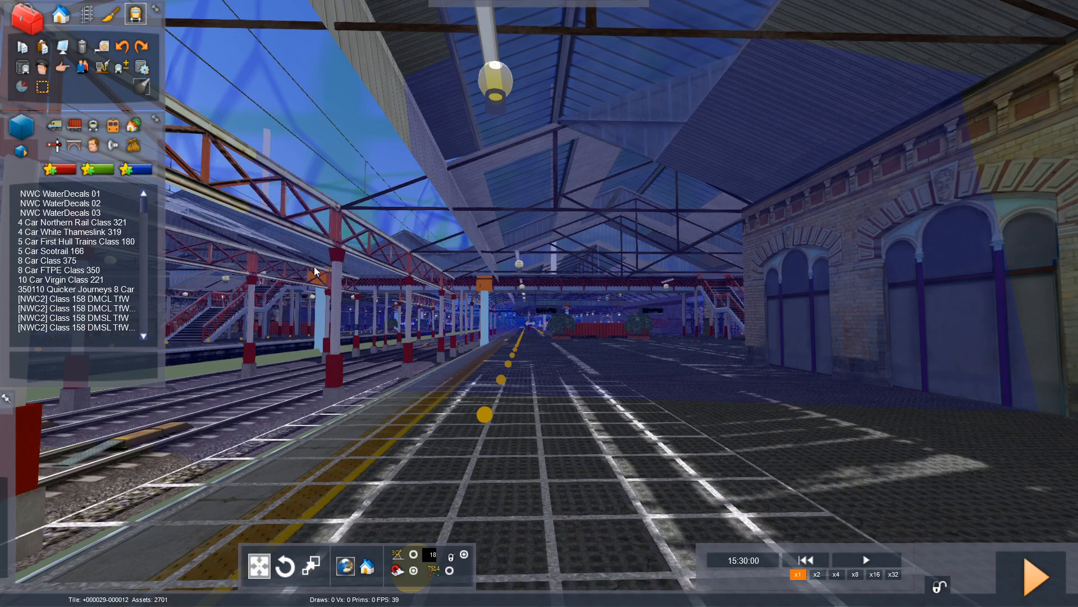
key("Up")
right_click_drag(340, 282, 382, 283)
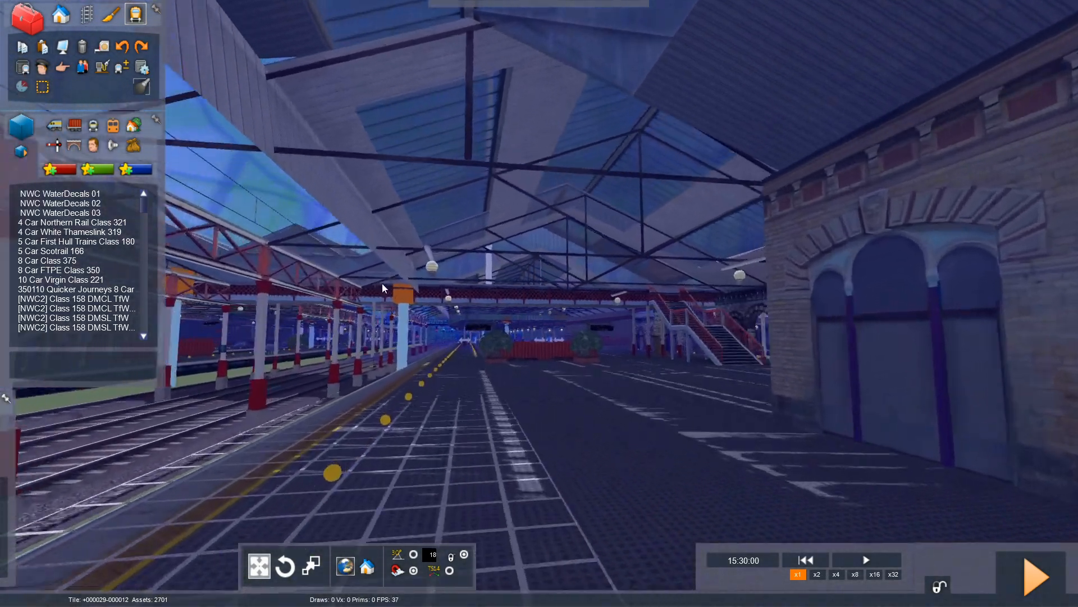
key("Up")
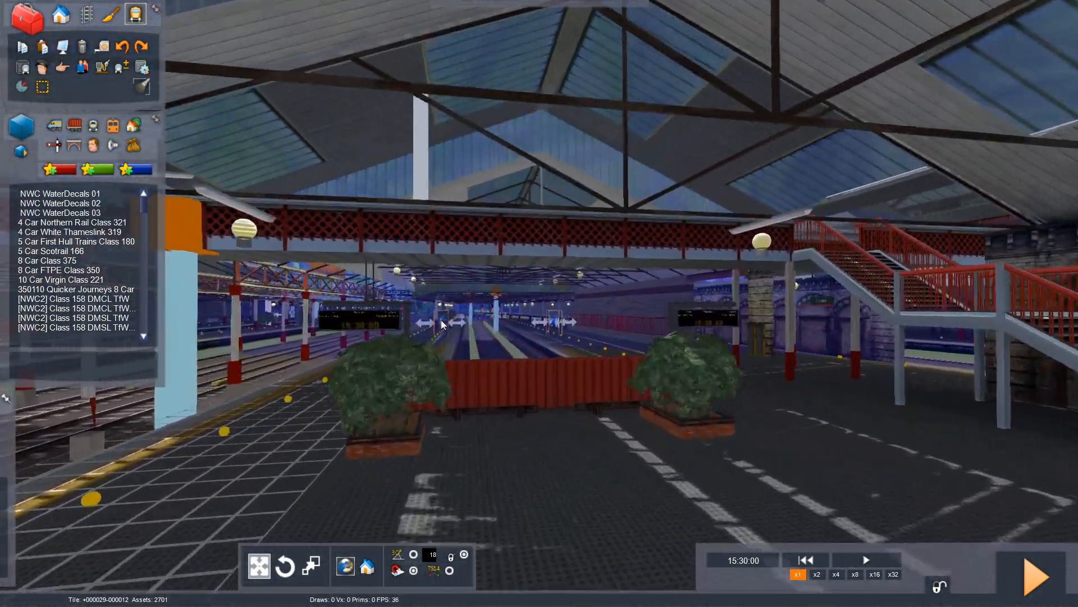
key("Up")
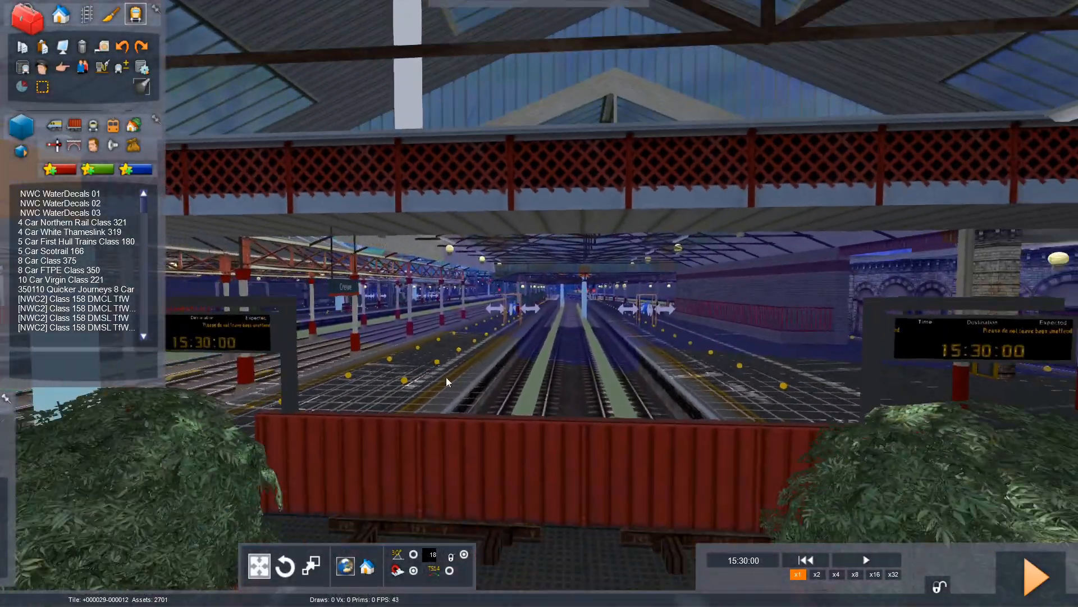
key("Up")
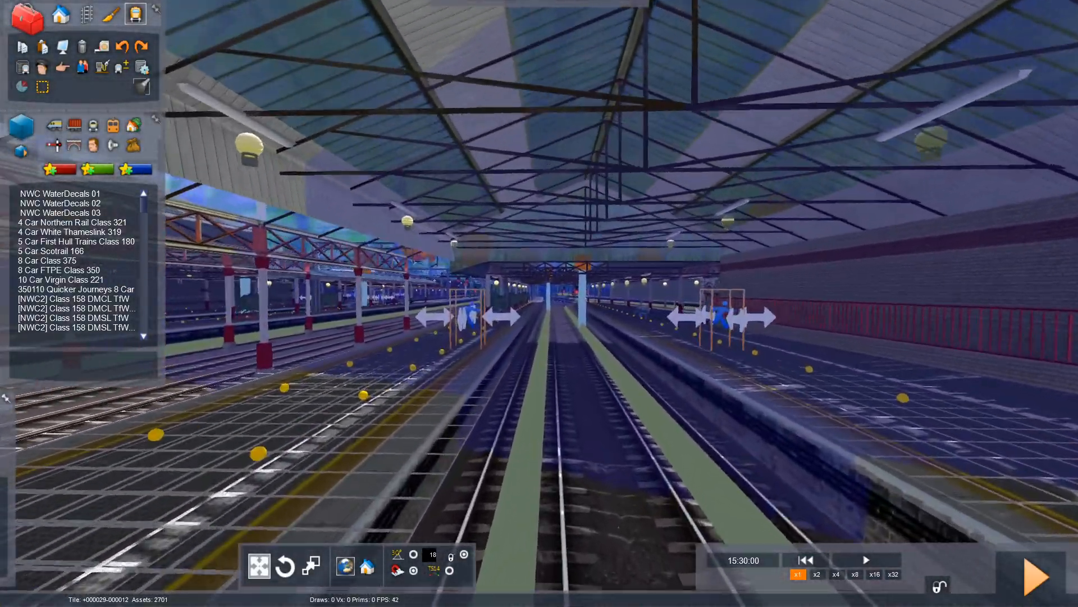
Step: Examine the bay tracks between the platforms out to the signals and gantry beyond the station canopies
key("Up")
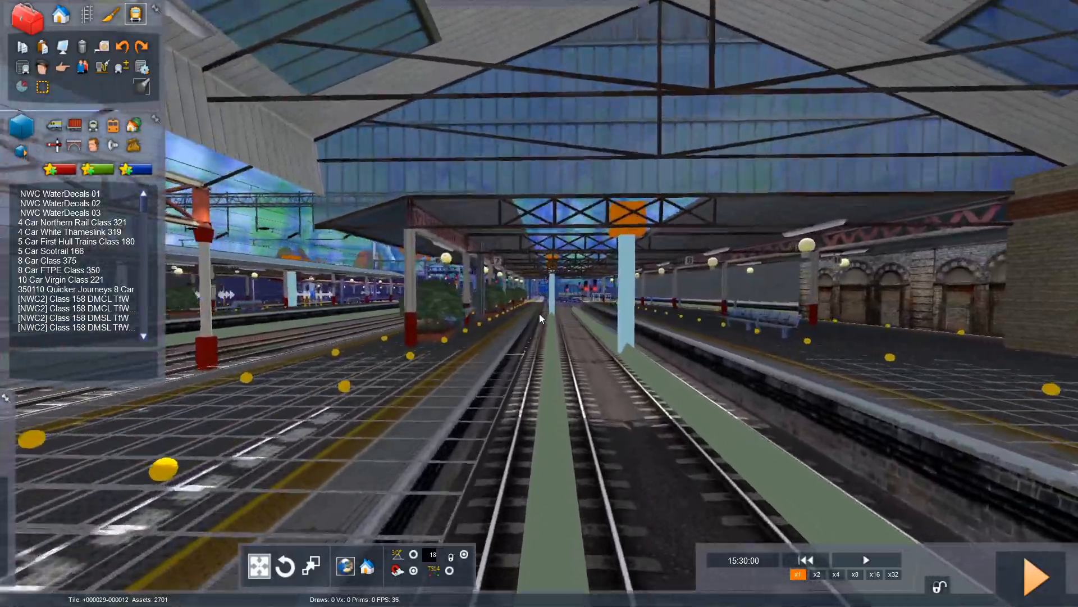
key("Up")
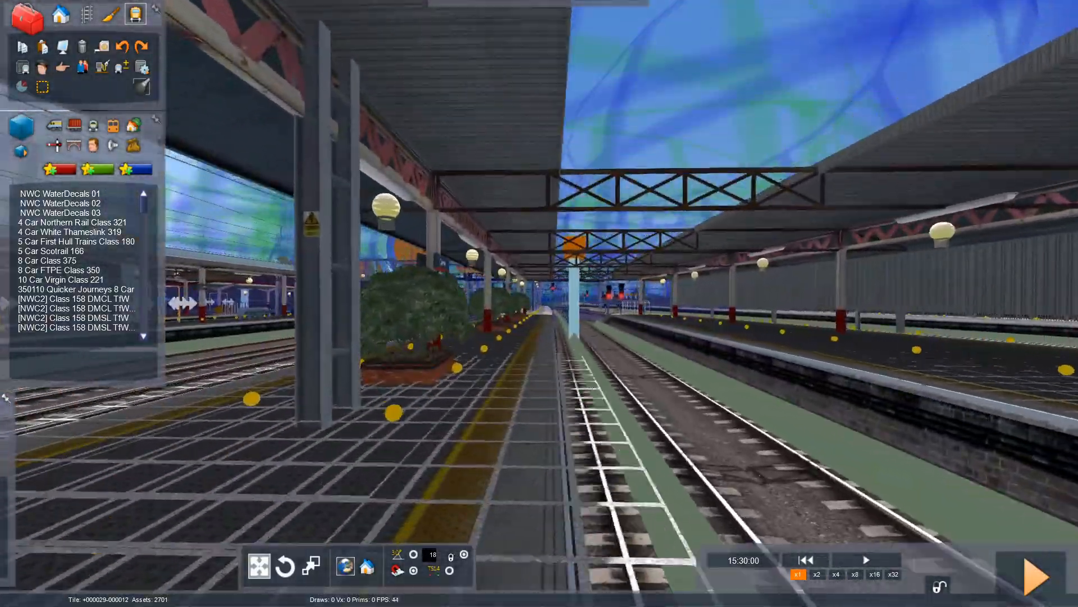
key("Up")
key("Left")
key("Right")
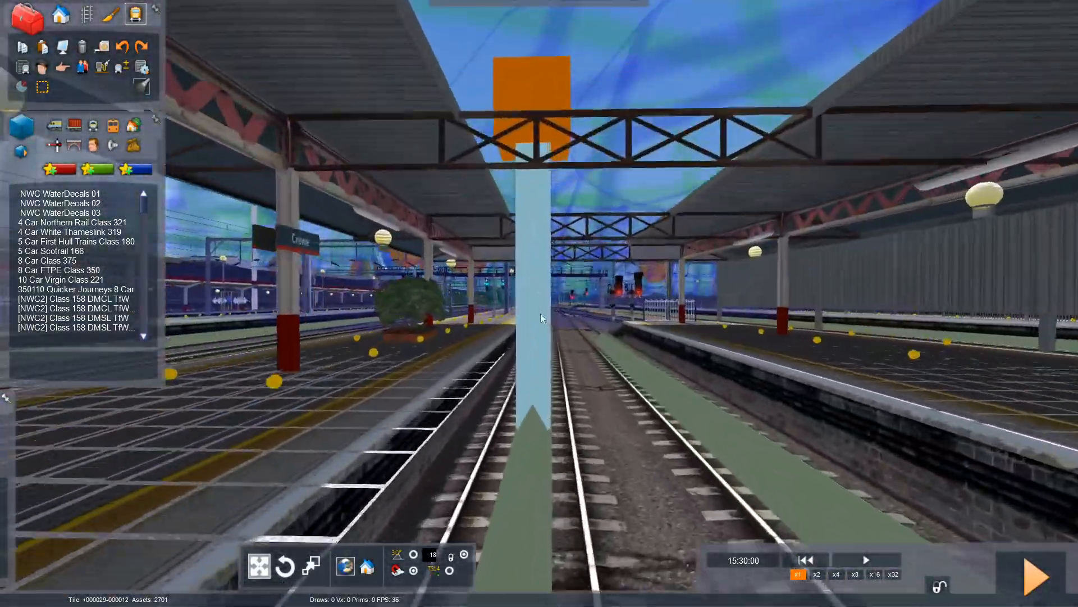
key("Right")
key("Up")
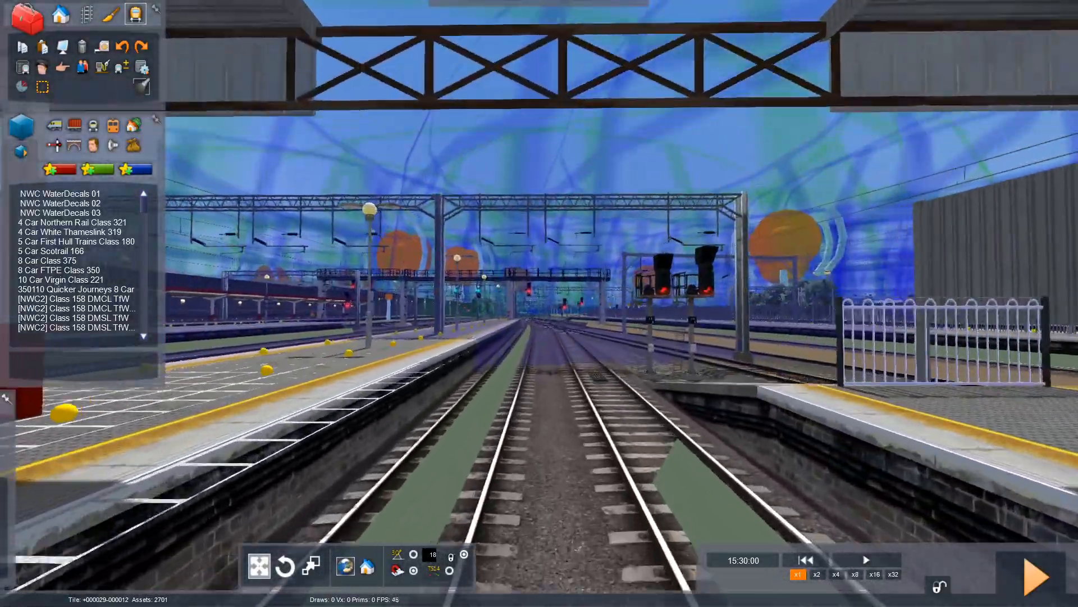
key("Up")
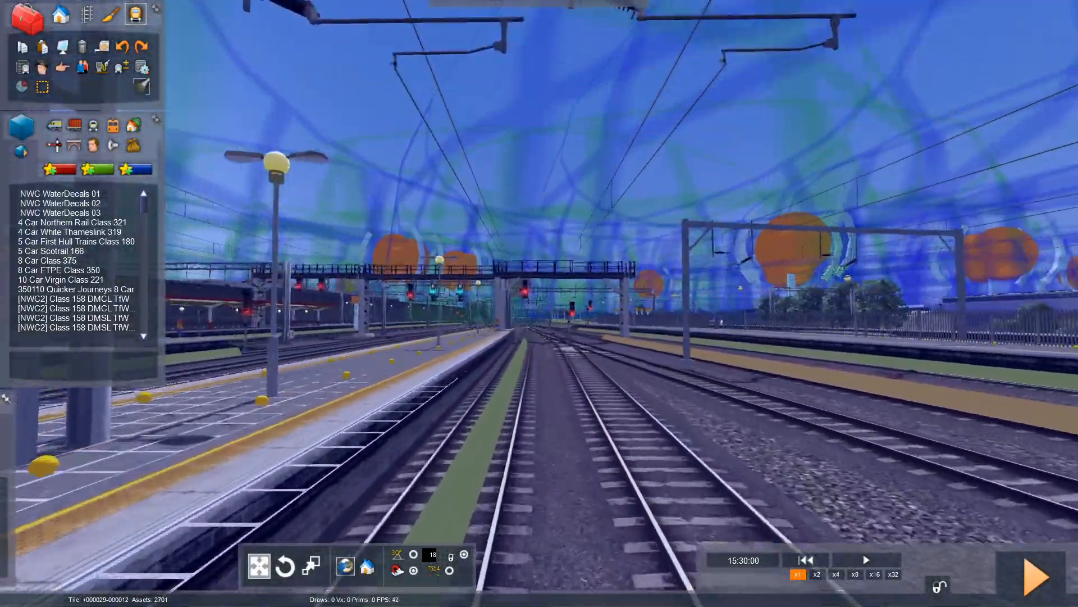
key("Up")
Step: Turn back into the station and inspect the tracks and orange-topped marker between platforms 7 and 8
right_click_drag(500, 173, 514, 238)
key("Down")
key("Down")
key("Left")
key("Up")
key("Up")
key("Left")
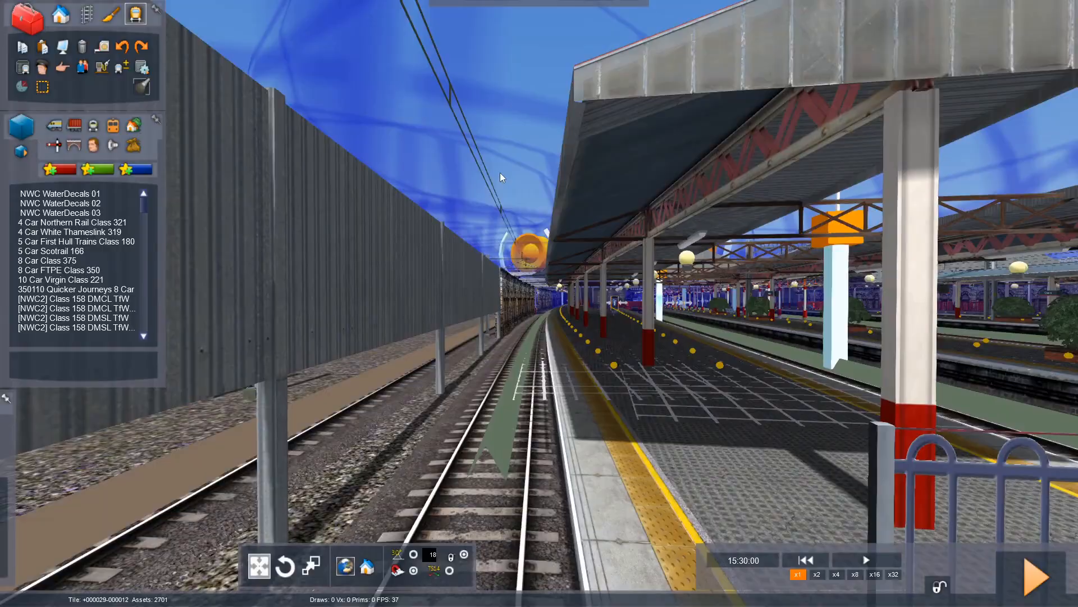
key("Right")
key("Up")
right_click_drag(500, 173, 756, 170)
key("Up")
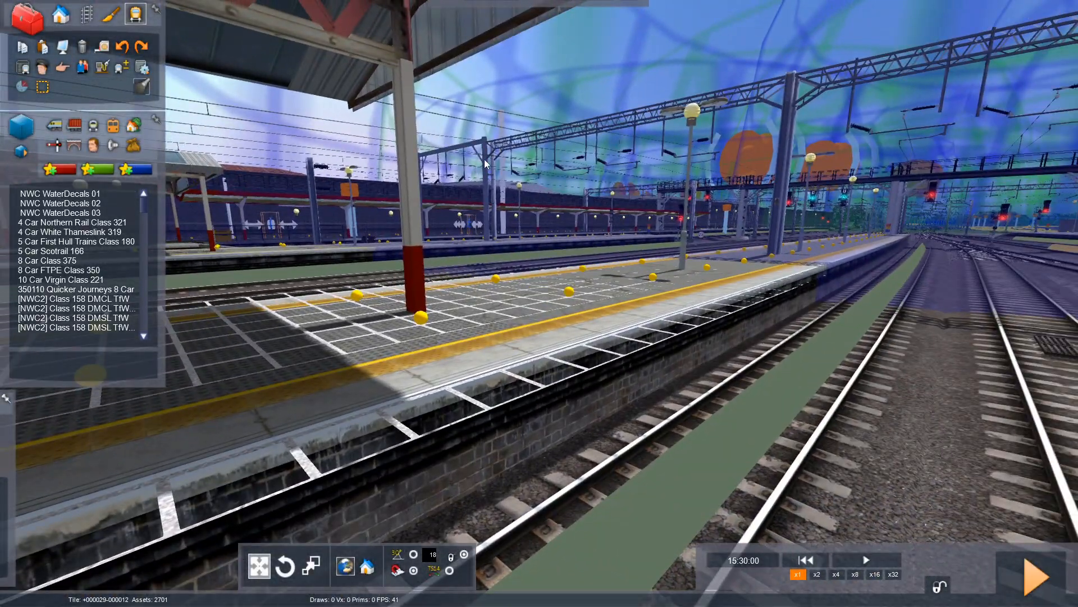
key("Right")
right_click_drag(484, 160, 795, 143)
key("Up")
key("Up")
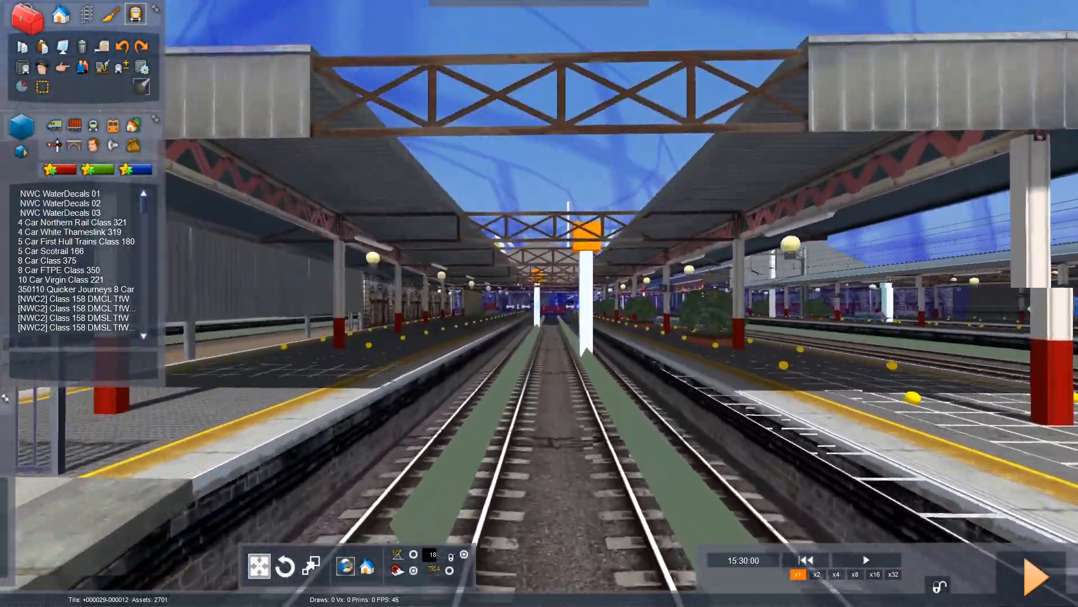
key("Up")
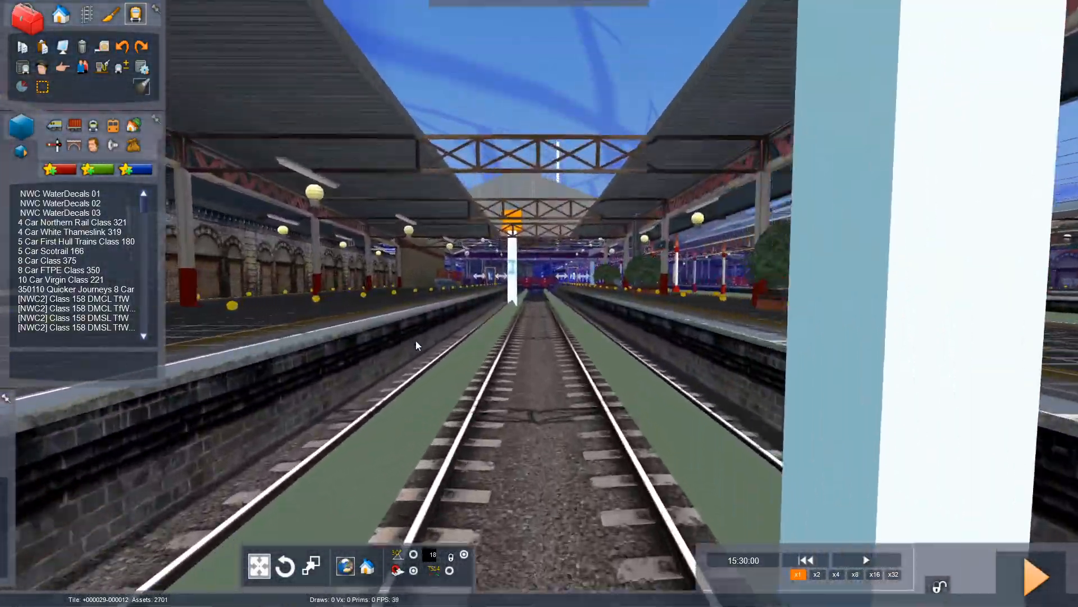
key("Up")
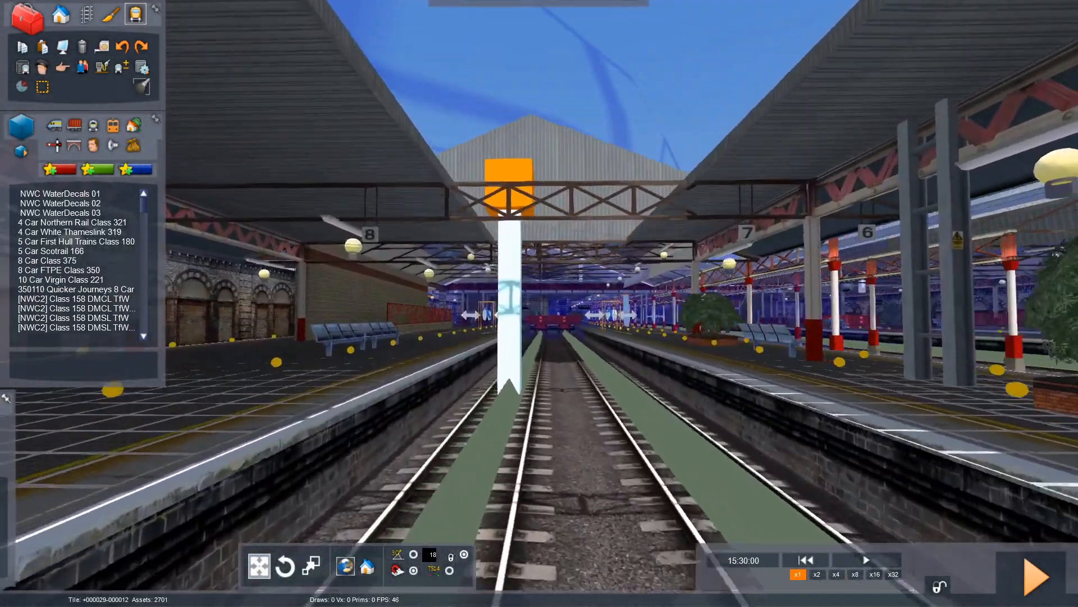
key("Up")
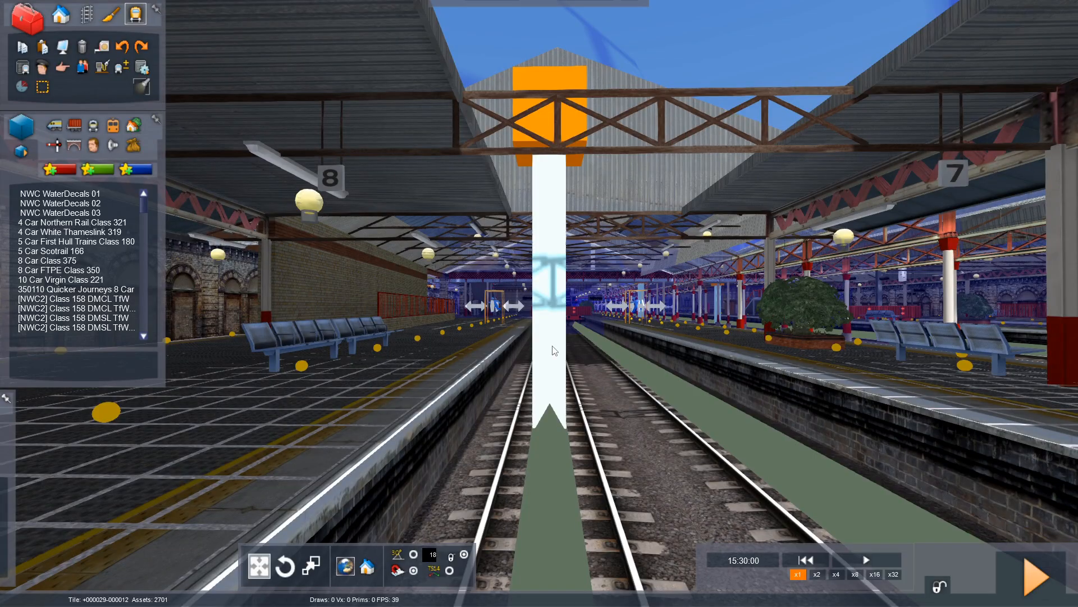
key("Up")
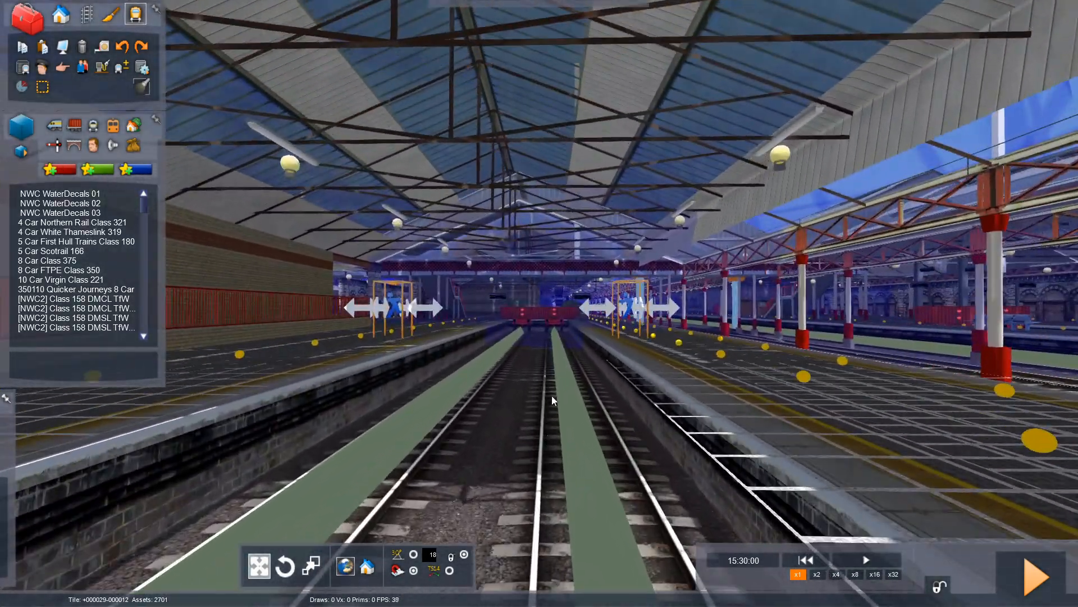
Step: Inspect the bay tracks near platforms 3 and 4 and frame the orange-topped track marker there
key("Up")
mouse_move(552, 395)
right_mouse_down()
mouse_move(548, 416)
mouse_move(573, 417)
mouse_move(539, 411)
mouse_move(551, 411)
right_mouse_up()
key("Up")
key("Up")
key("Down")
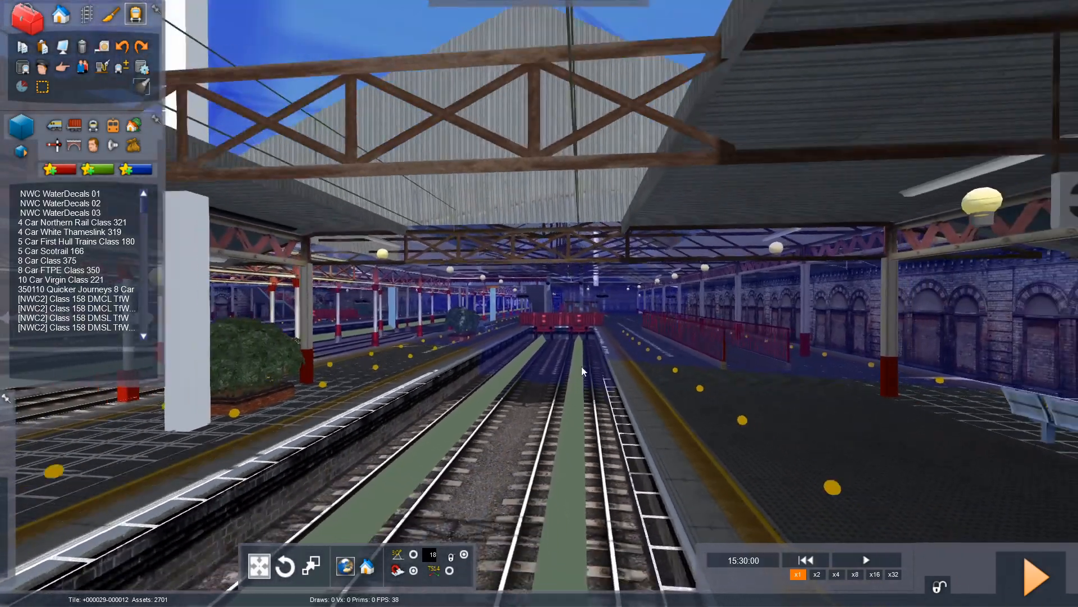
key("Down")
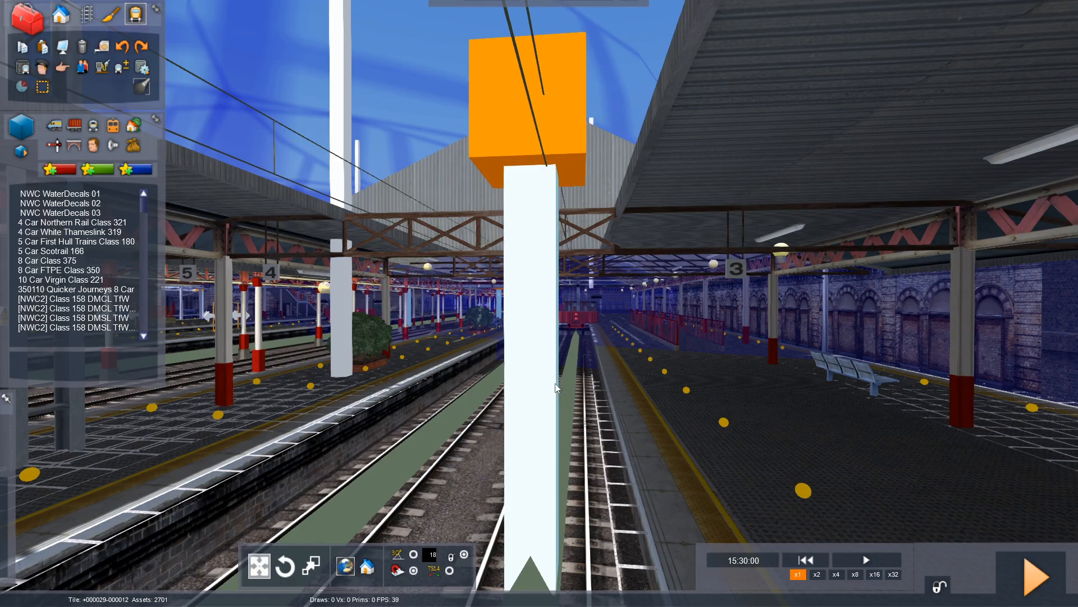
key("Left")
right_click_drag(170, 220, 122, 214)
key("Down")
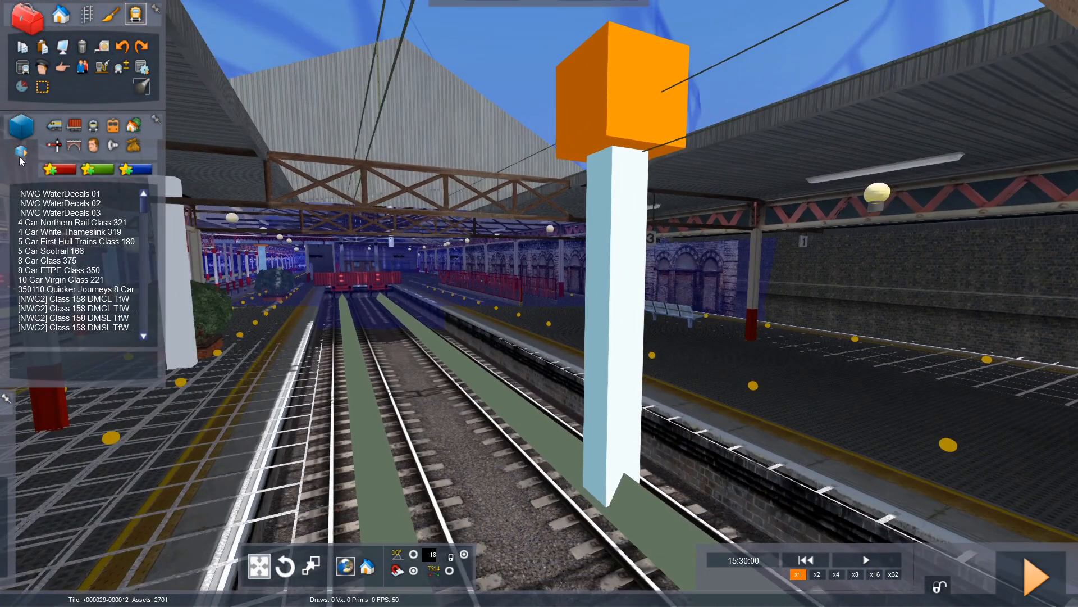
Step: Open the asset set filter and enable the C450 and C450EP sets from provider AP for the scenario
left_click(20, 152)
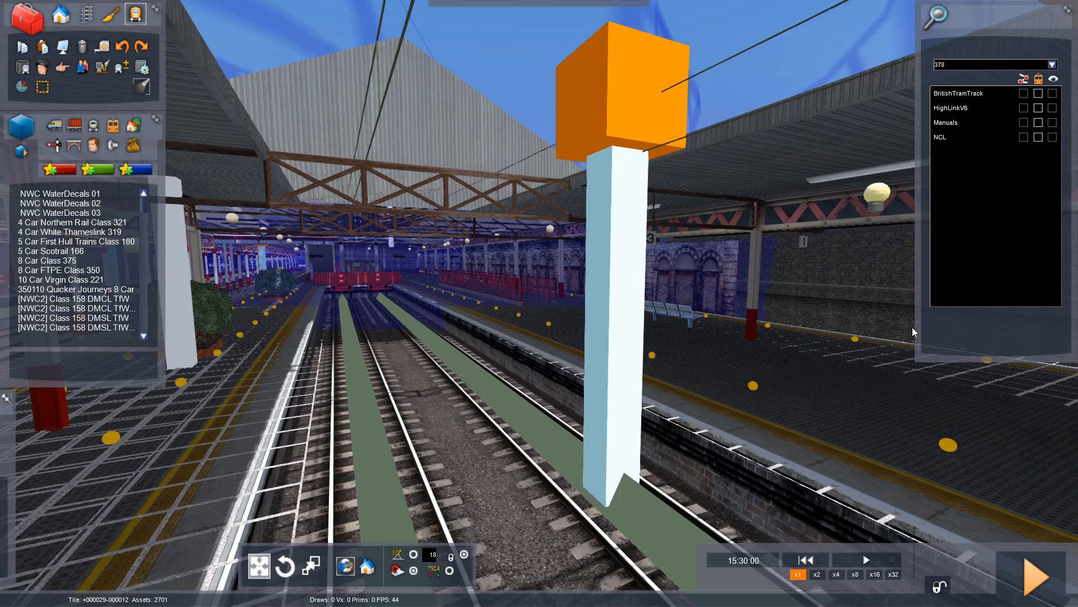
left_click(1054, 64)
left_click_drag(1053, 87, 1054, 144)
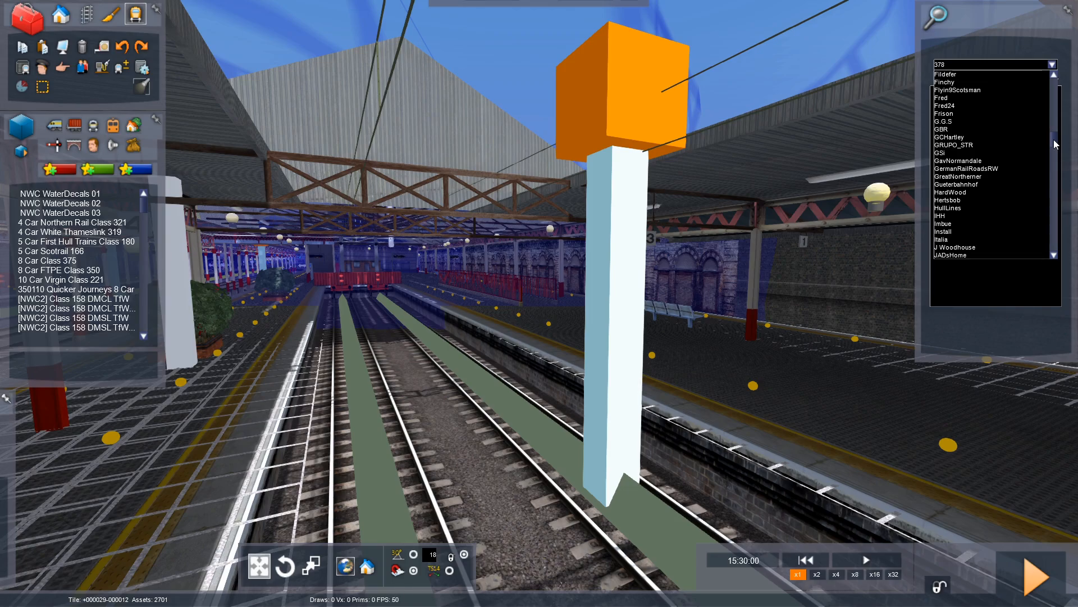
left_click_drag(1055, 144, 1060, 113)
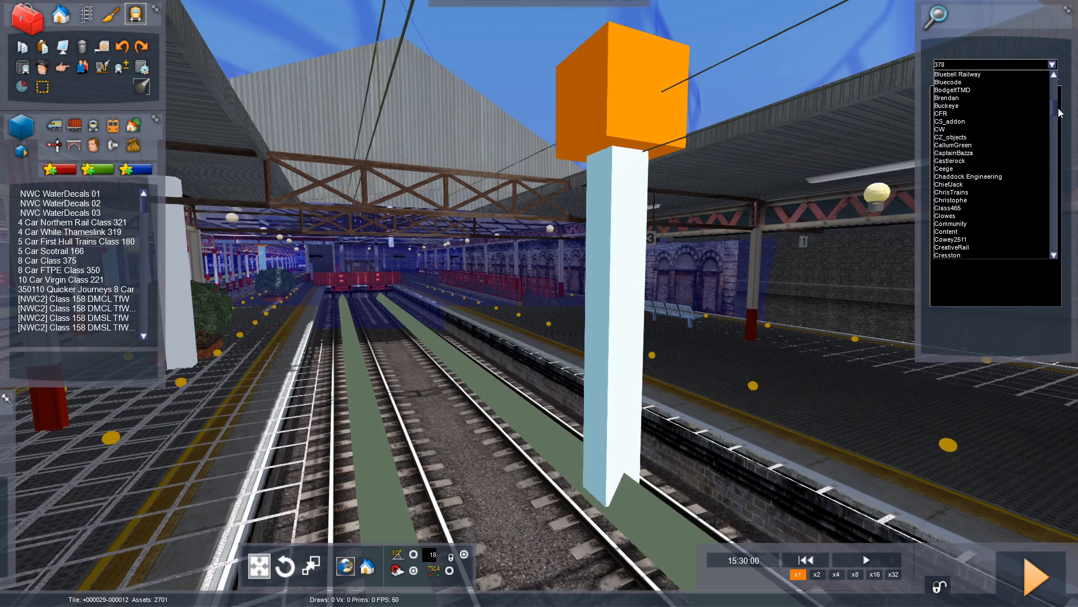
left_click_drag(1060, 112, 1059, 80)
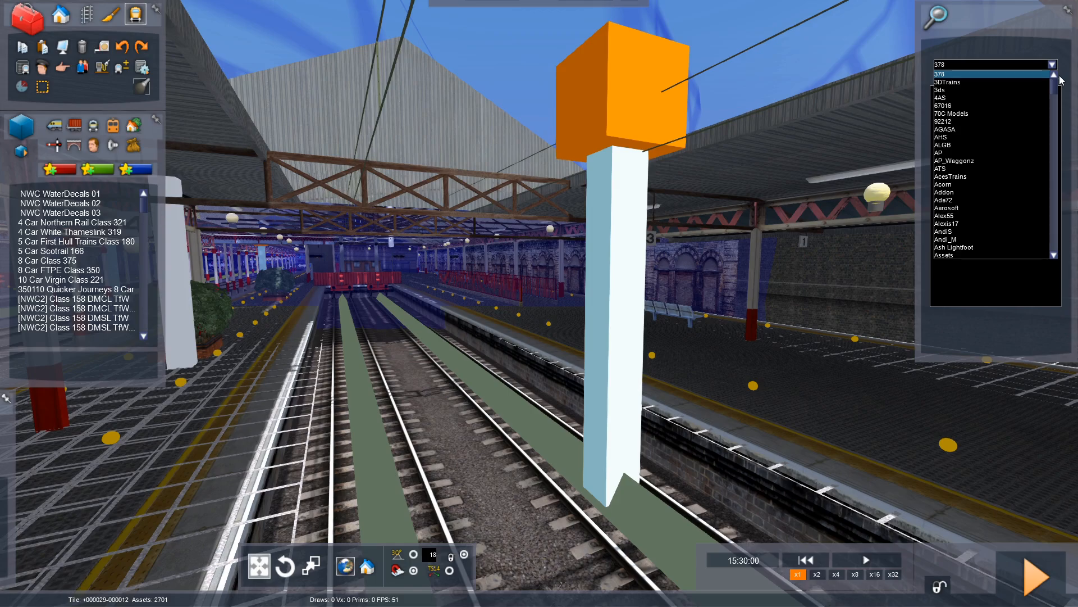
left_click(1023, 151)
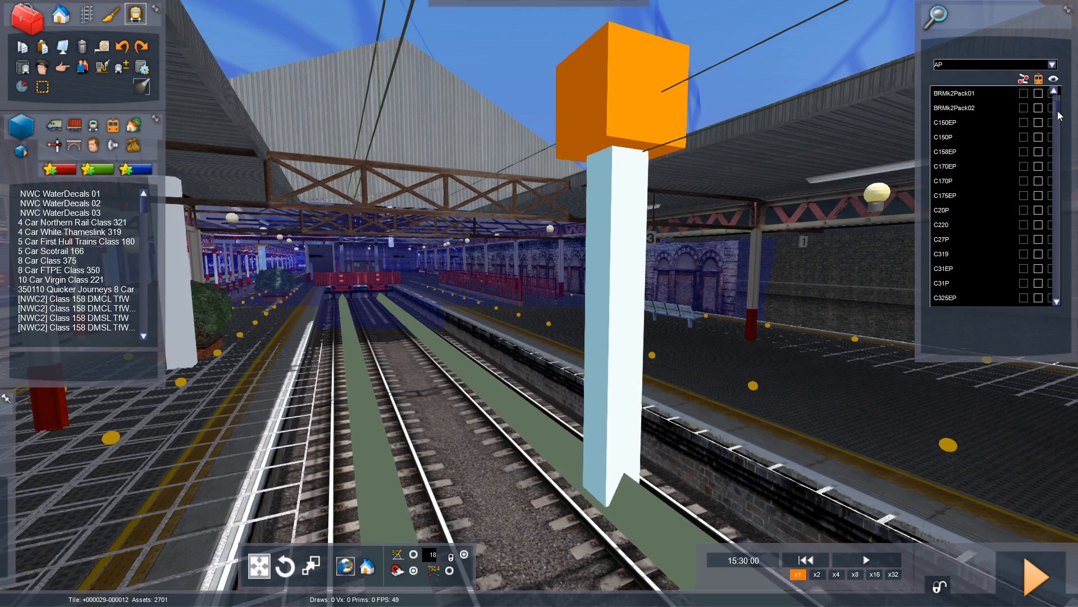
left_click_drag(1060, 110, 1062, 123)
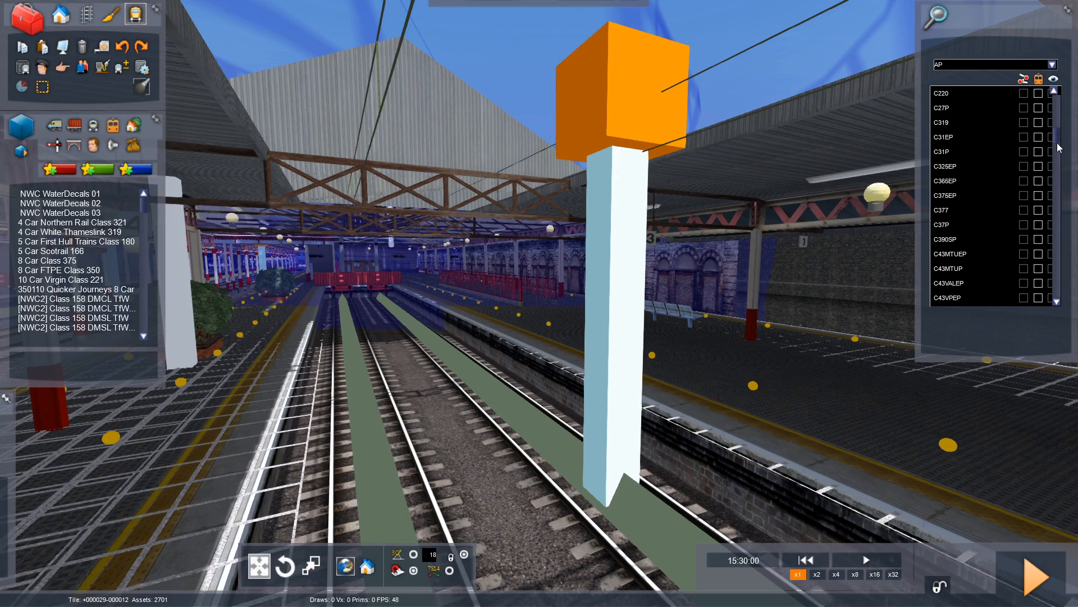
left_click_drag(1060, 133, 1060, 179)
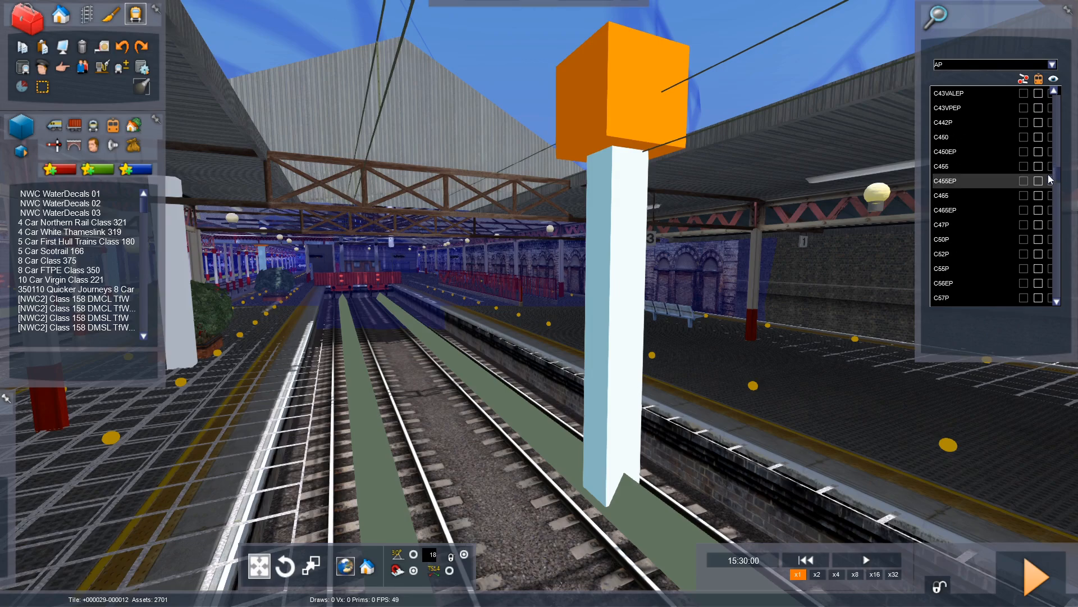
left_click(1039, 137)
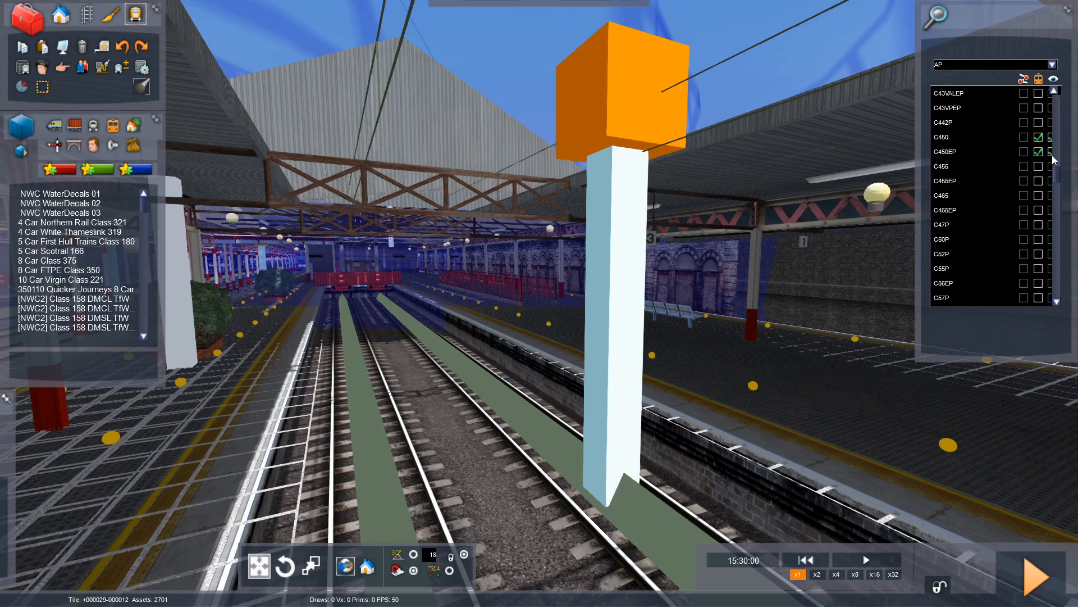
Step: Switch the asset filter to provider DTG and look through its product sets down to the North Wales Coast entries
left_click(1056, 65)
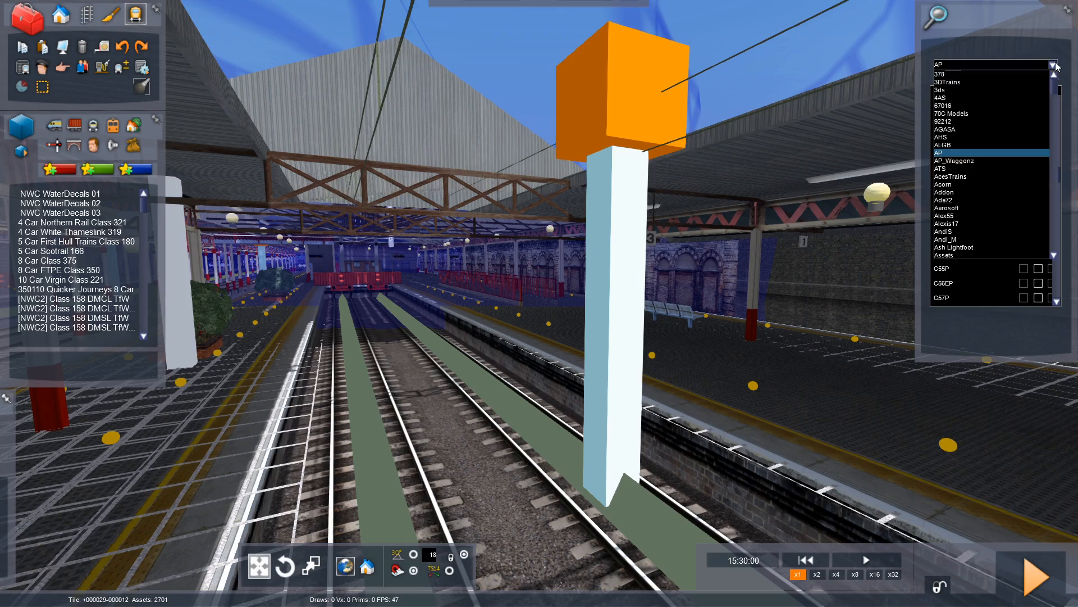
left_click_drag(1058, 93, 1053, 130)
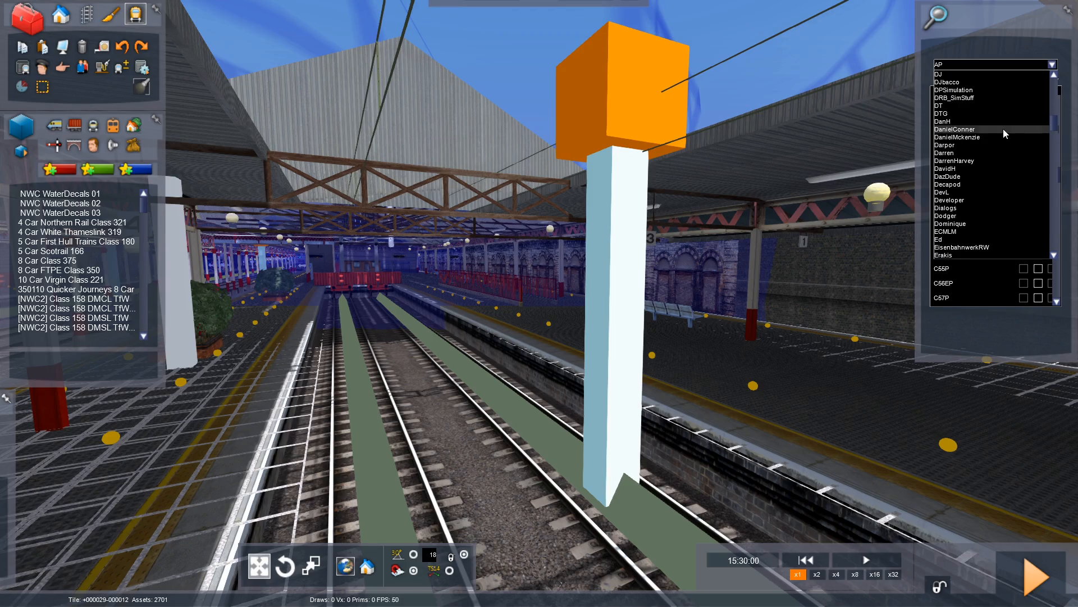
left_click(1008, 116)
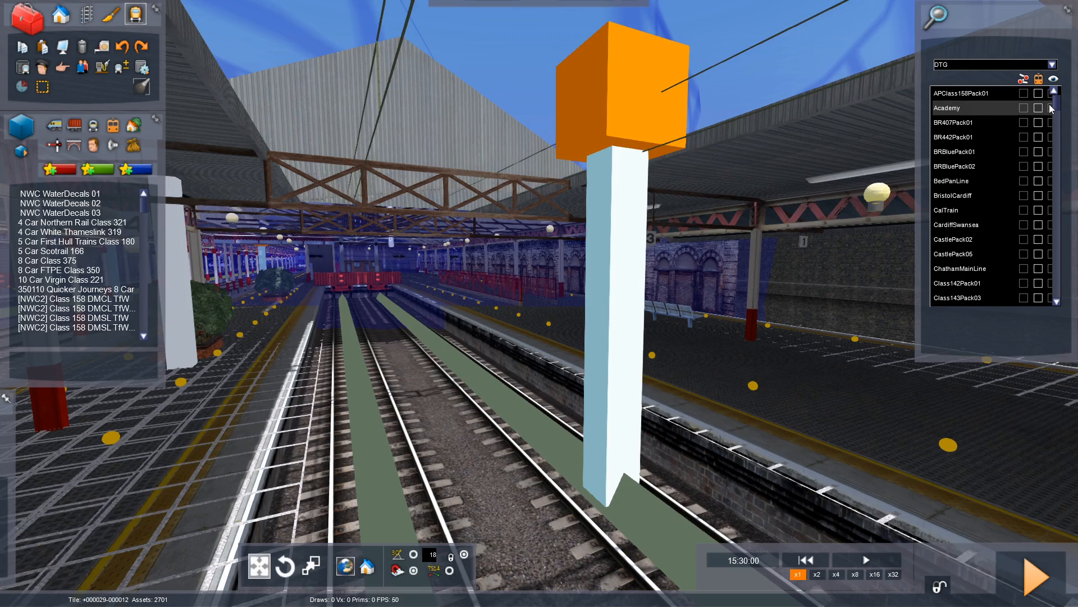
left_click_drag(1058, 102, 1059, 258)
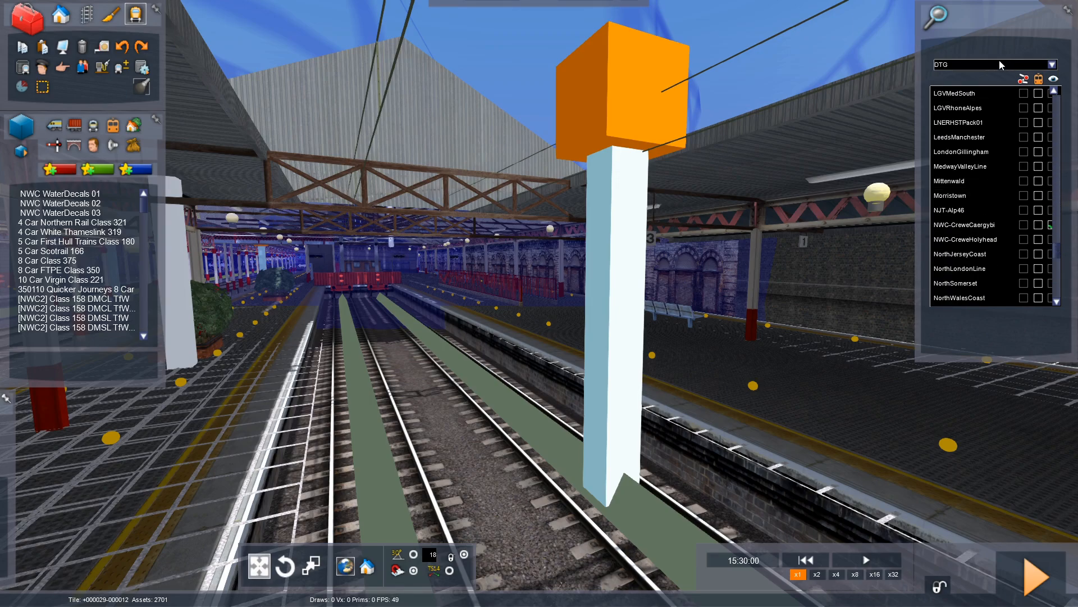
Step: Switch the asset filter to provider RSC and look through its product sets for the needed rolling stock
left_click(1053, 65)
left_click_drag(1053, 100, 1056, 264)
left_click(1021, 151)
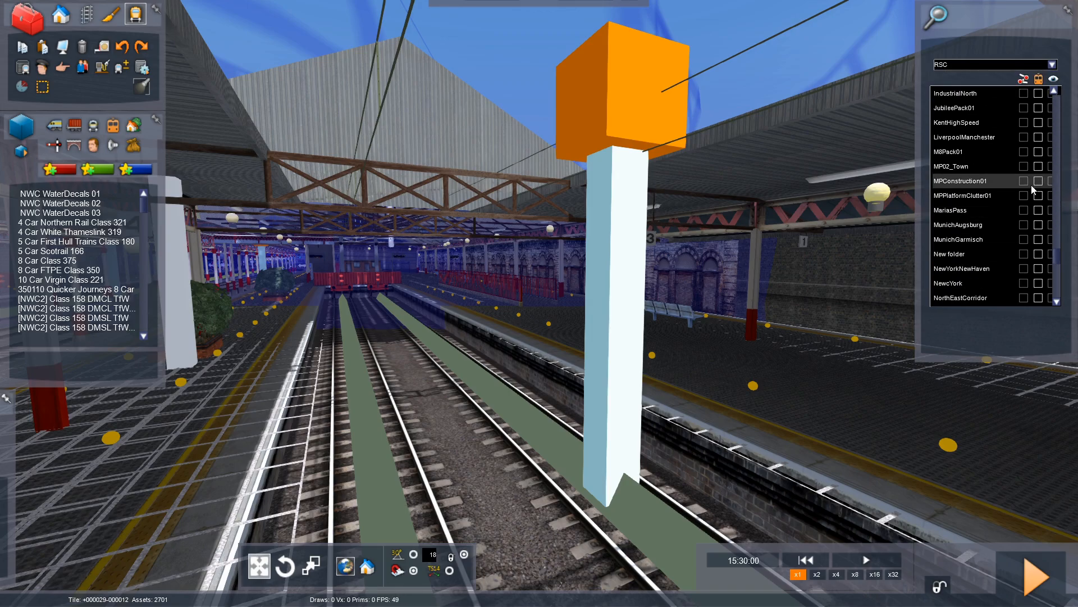
scroll(1033, 187, "down", 4)
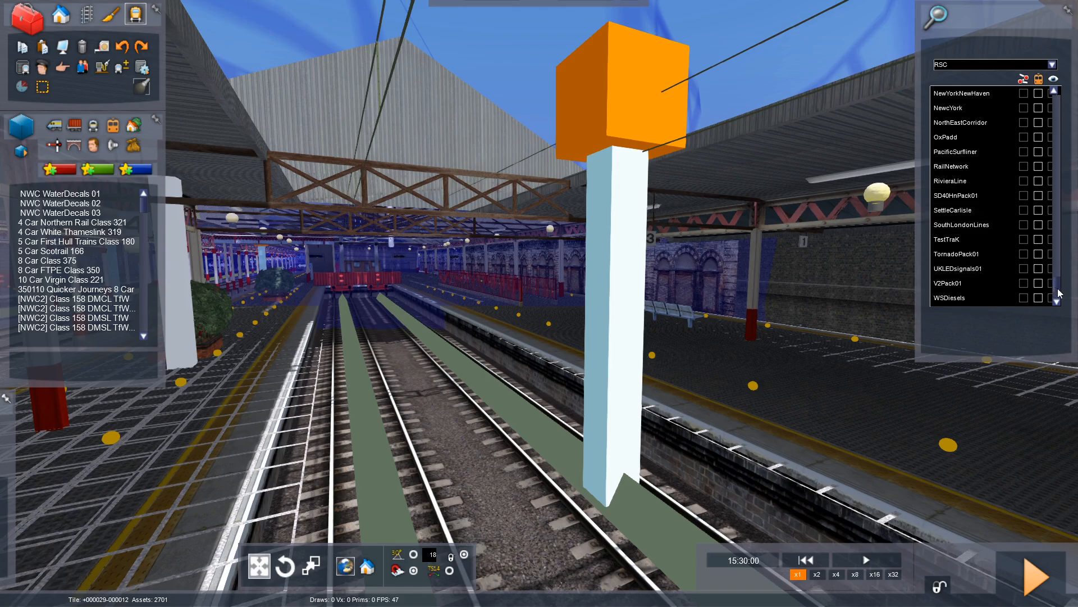
left_click_drag(1058, 289, 1054, 110)
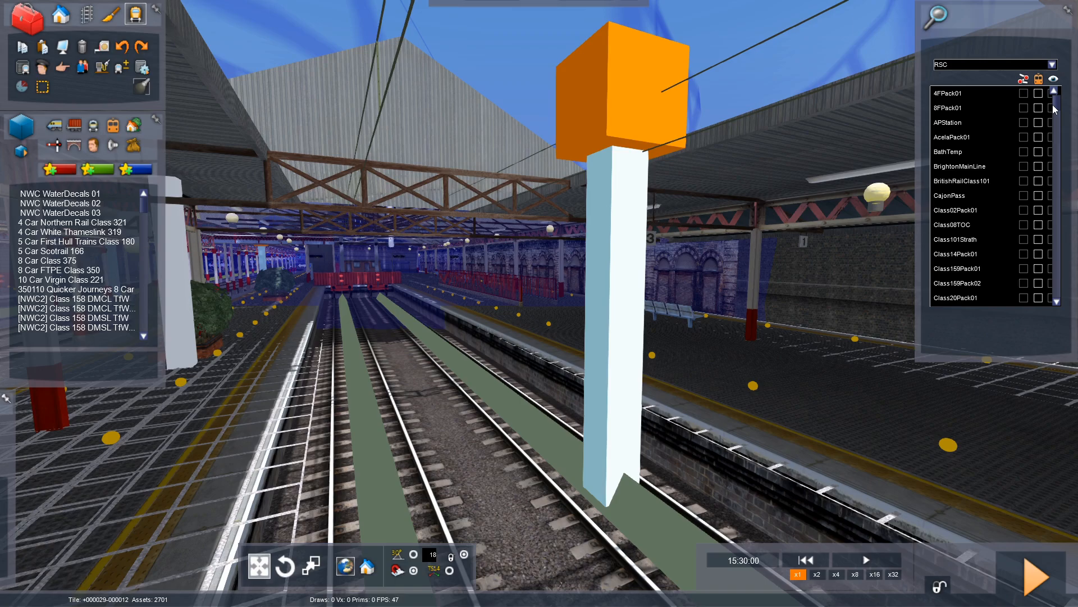
left_click_drag(1055, 108, 1056, 224)
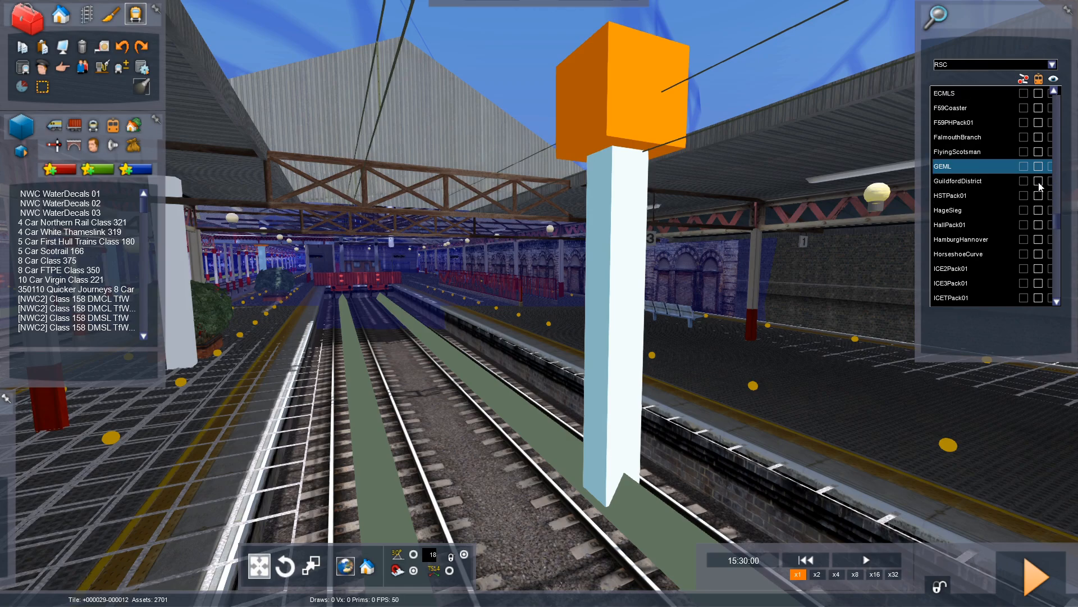
Step: Switch the asset filter to provider DTG, enable its PortsmouthDirect set for the scenario and list the available consists
left_click(1052, 65)
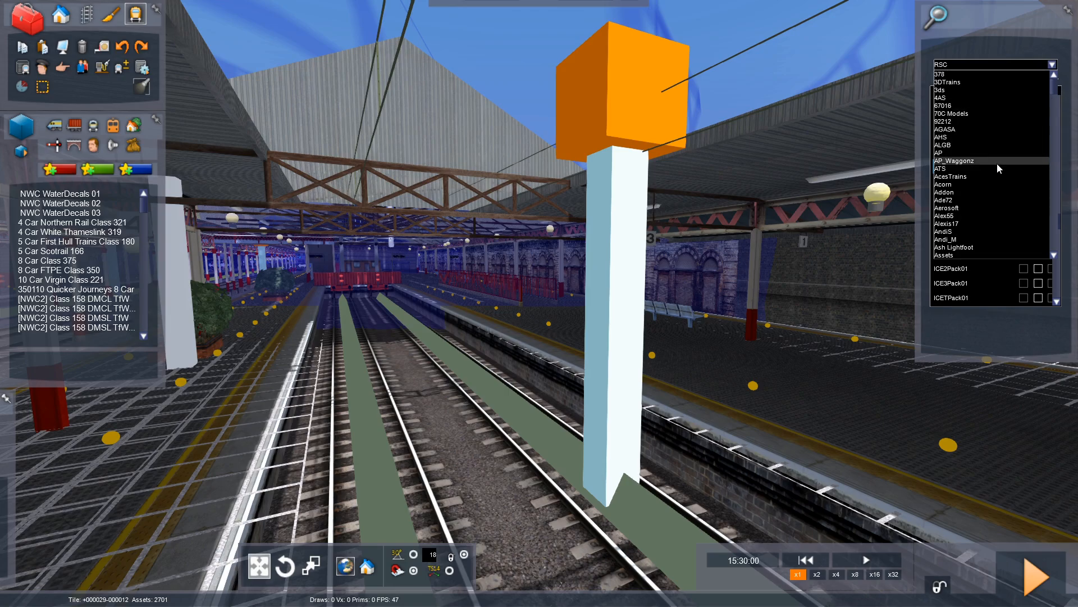
scroll(997, 164, "down", 5)
scroll(997, 163, "down", 3)
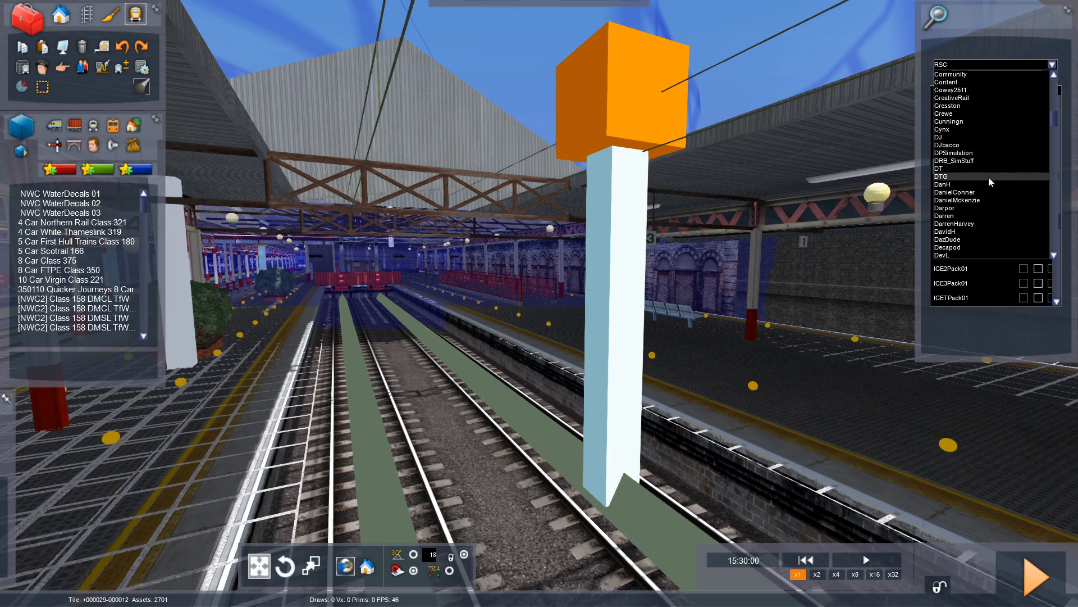
left_click(989, 177)
scroll(1043, 241, "down", 10)
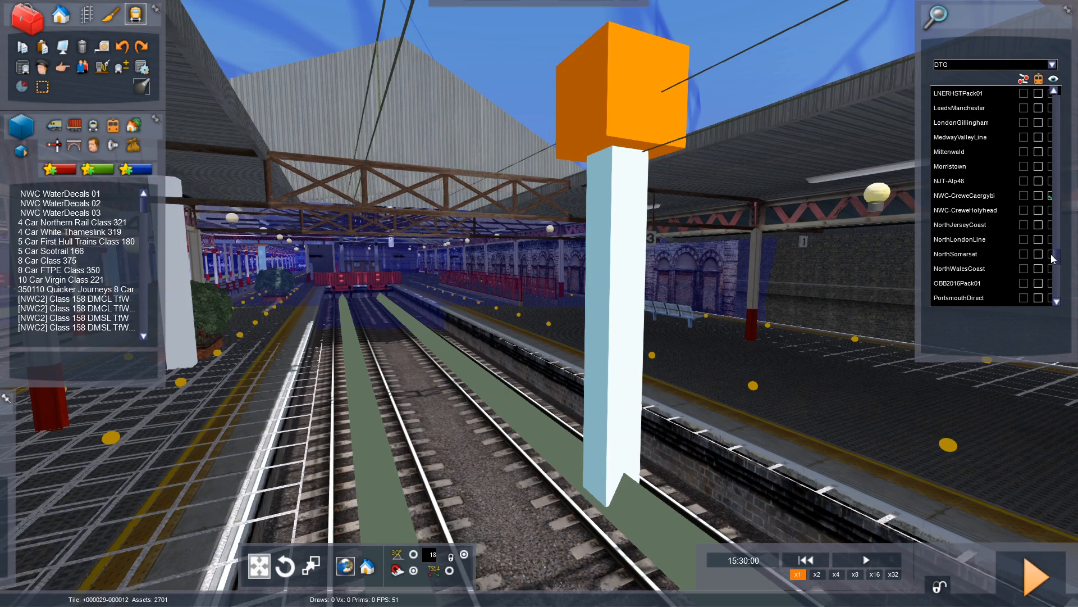
scroll(1043, 241, "down", 3)
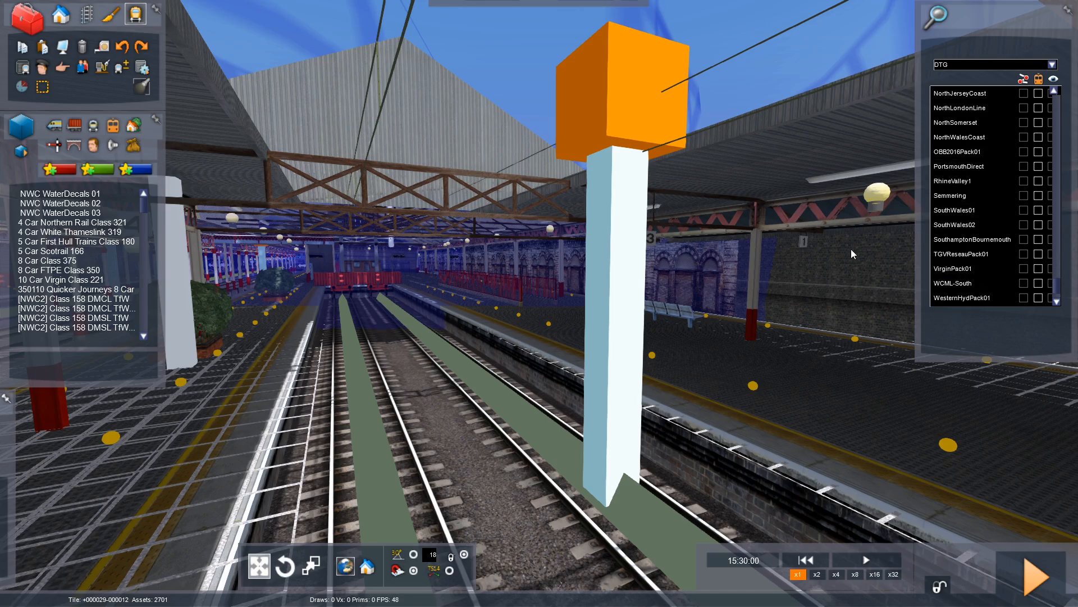
left_click(1038, 166)
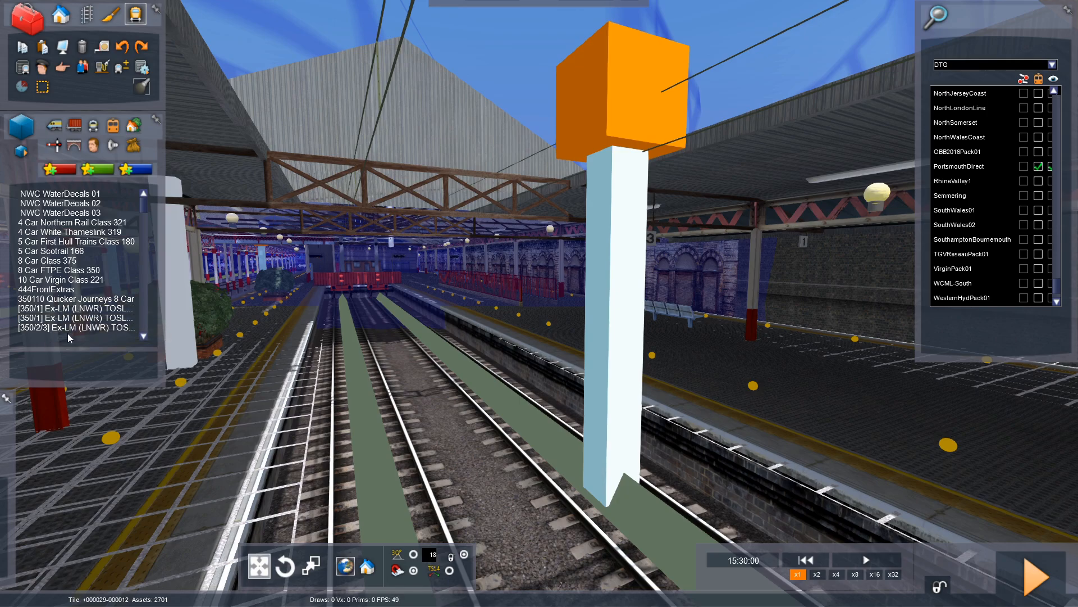
left_click(94, 126)
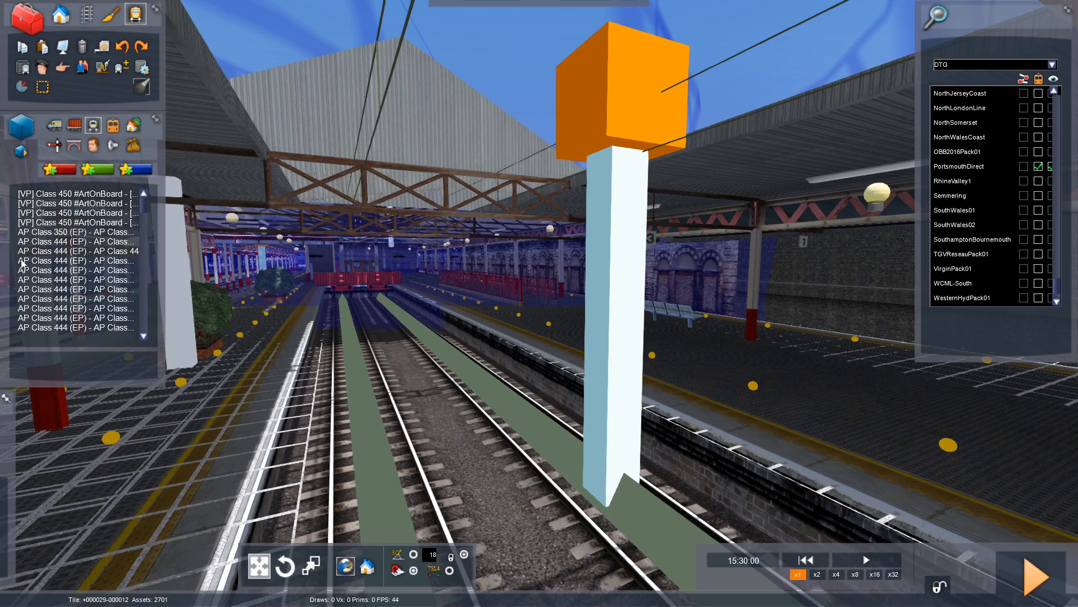
left_click(88, 212)
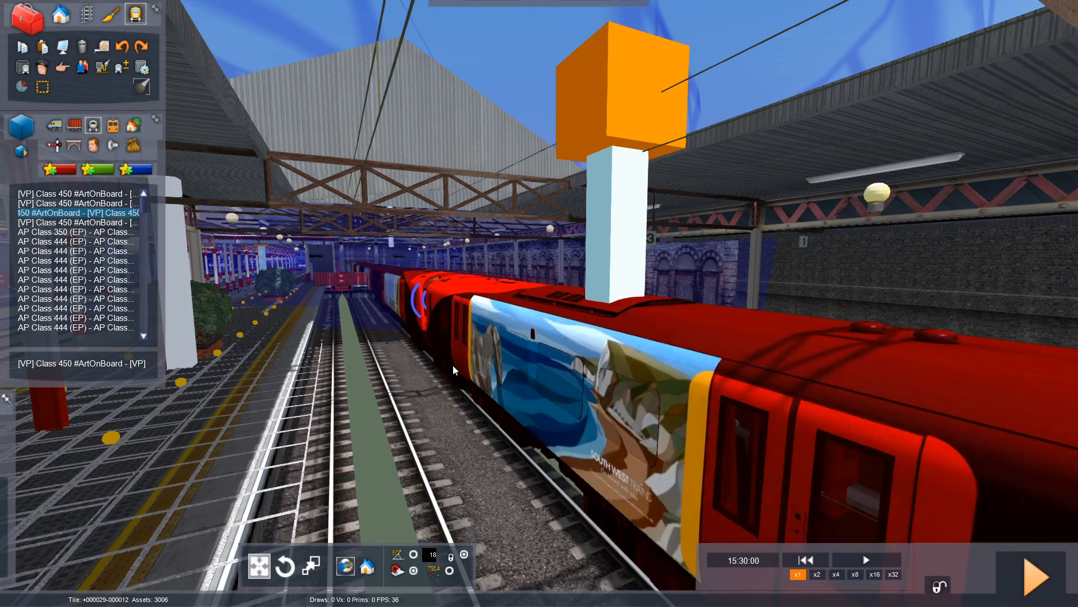
right_click(456, 362)
left_click(89, 223)
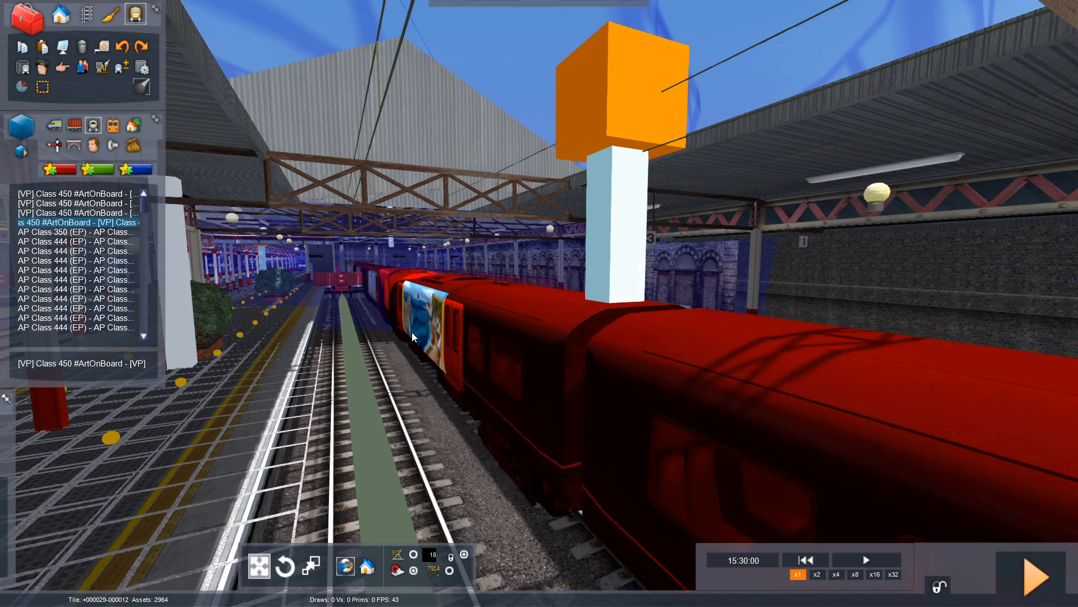
right_click(414, 325)
Step: Place the Class 350/1 (AP) Ex-London Midland (LNWR) 4 Car consist on the bay track beside platform 3
key("Down")
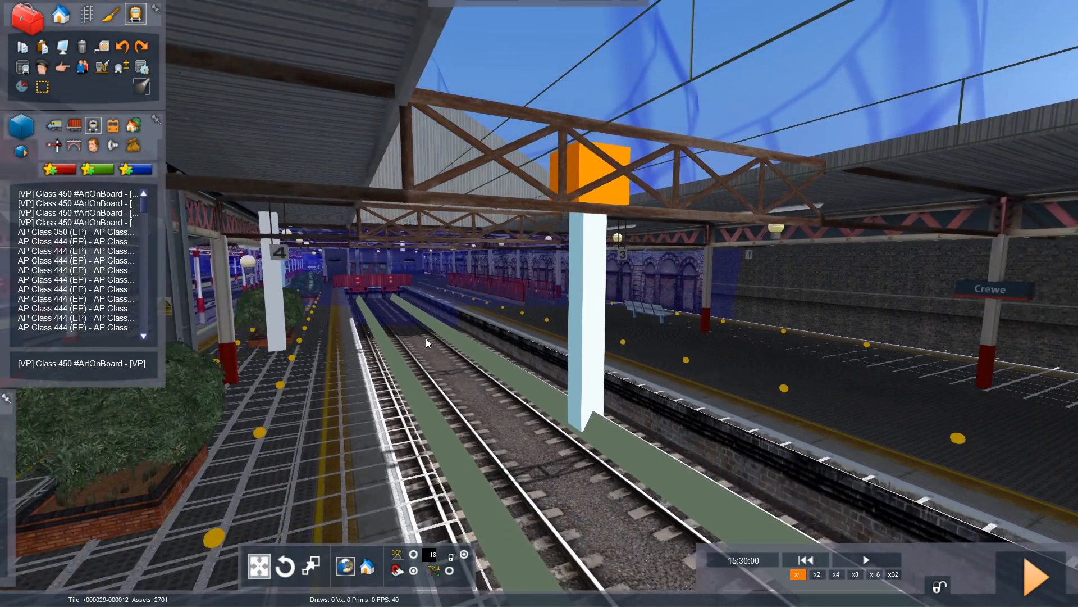
key("Down")
mouse_move(425, 338)
right_mouse_down()
mouse_move(393, 315)
mouse_move(471, 351)
mouse_move(424, 343)
right_mouse_up()
key("Up")
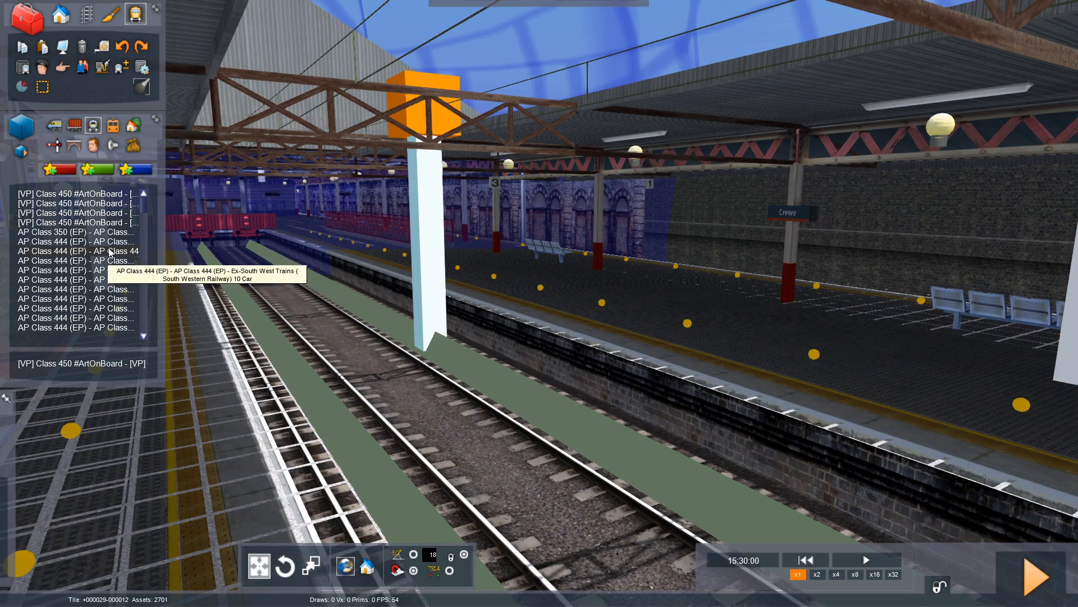
scroll(110, 251, "down", 5)
scroll(110, 252, "down", 4)
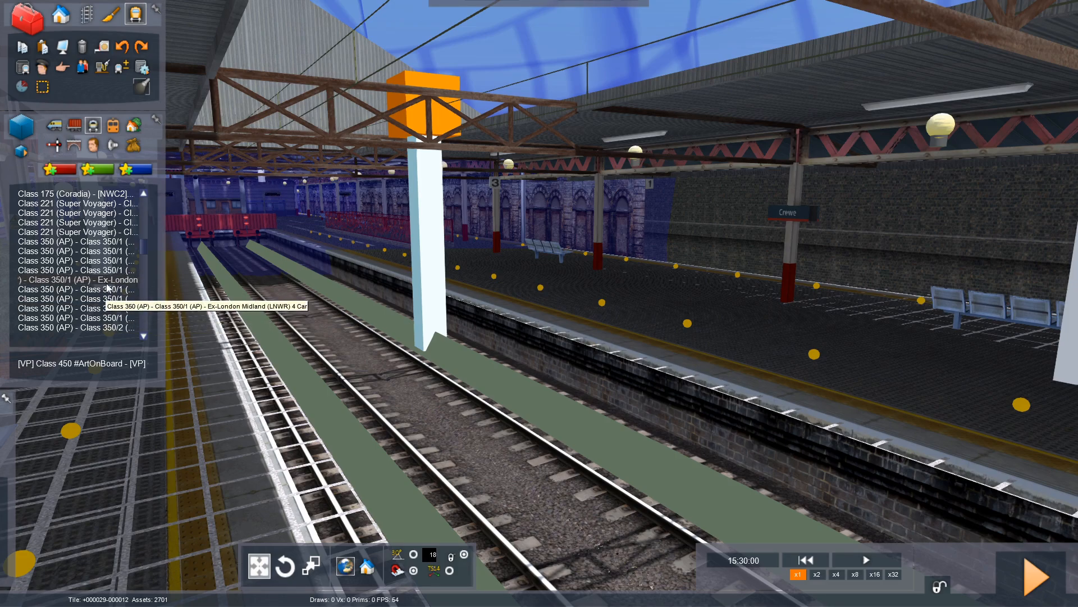
left_click(107, 283)
left_click(478, 340)
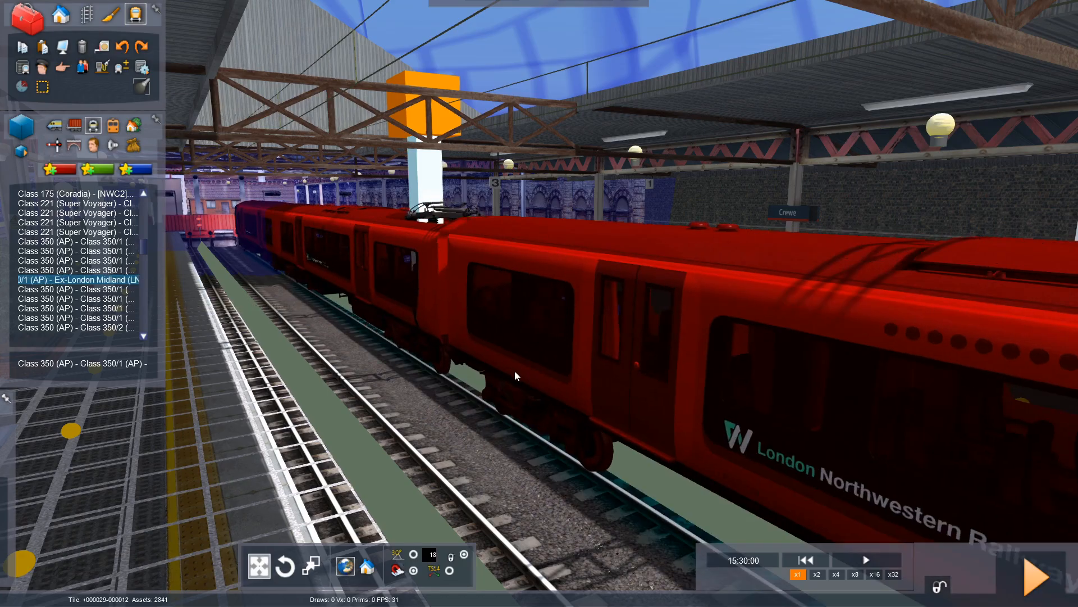
left_click(509, 362)
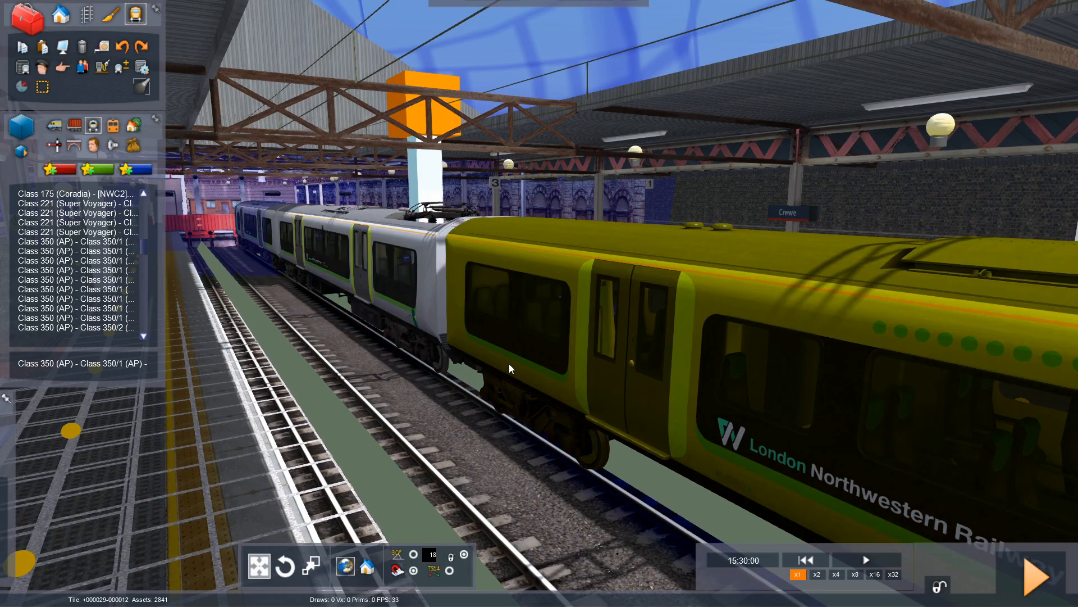
Step: Try to reposition the placed train's end coach near the buffer stops, and delete the train from the bay tracks
right_click_drag(509, 362, 250, 312)
key("Up")
key("Down")
key("Up")
right_click_drag(296, 268, 745, 257)
right_click_drag(545, 356, 579, 361)
key("Down")
left_click_drag(783, 294, 1000, 287)
key("Down")
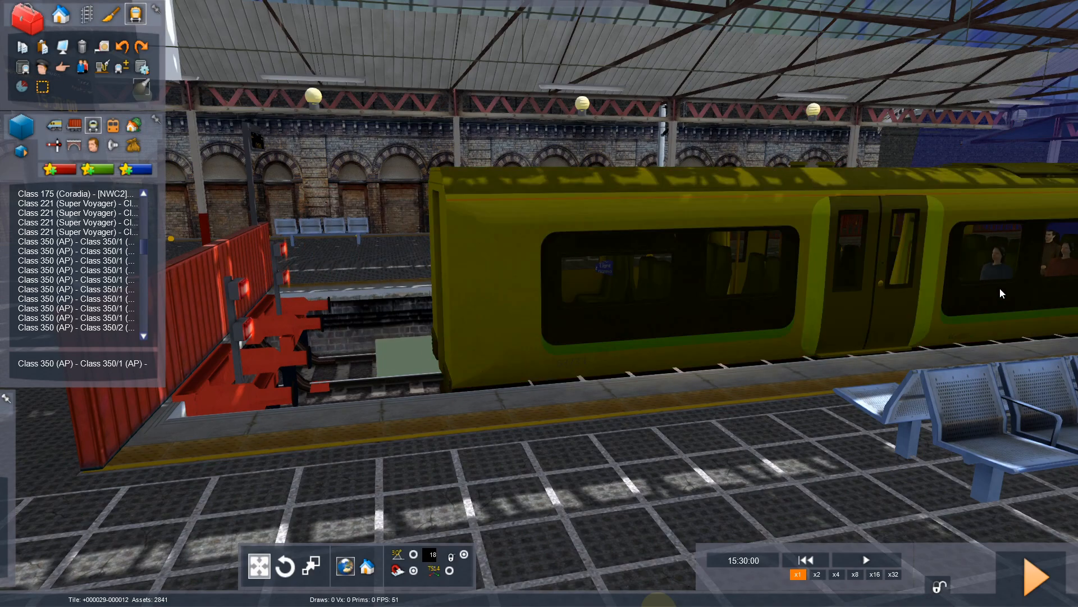
key("Up")
right_click_drag(1000, 288, 1073, 286)
key("Left")
key("Down")
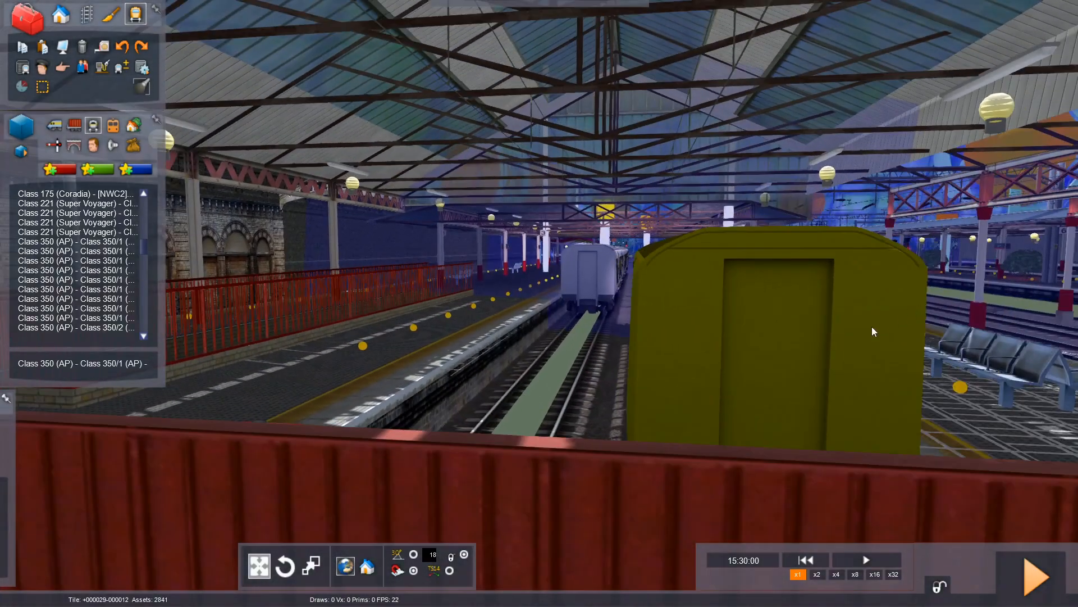
left_click_drag(850, 333, 611, 291)
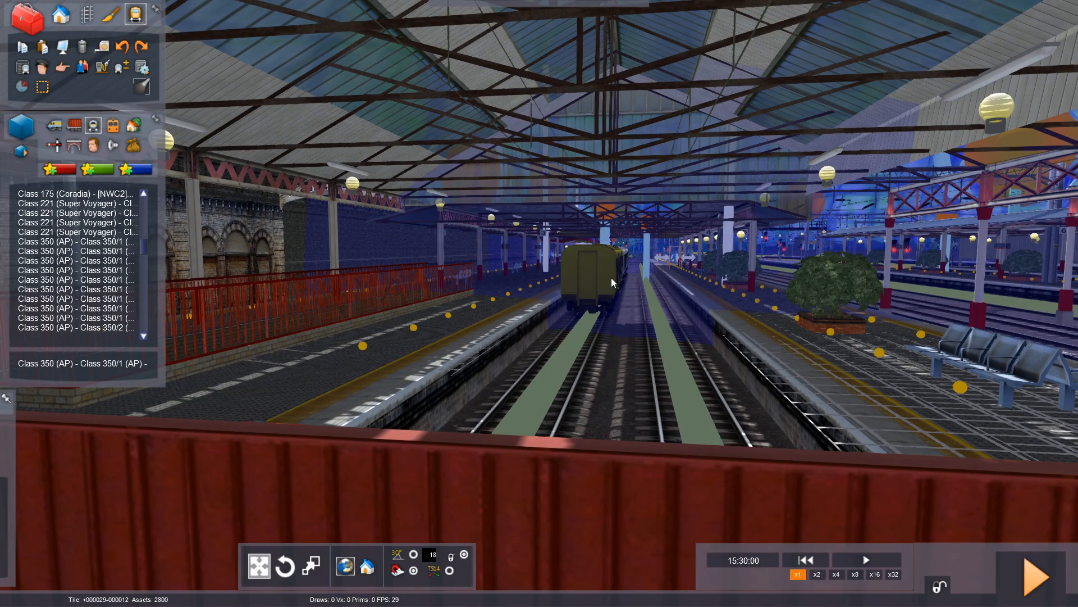
key("Delete")
Step: Place the Class 350/1 (AP) Ex-London Midland (LNWR) 4 Car consist on the platform 3 bay track from the buffer-stop end
key("Right")
right_click_drag(611, 277, 449, 288)
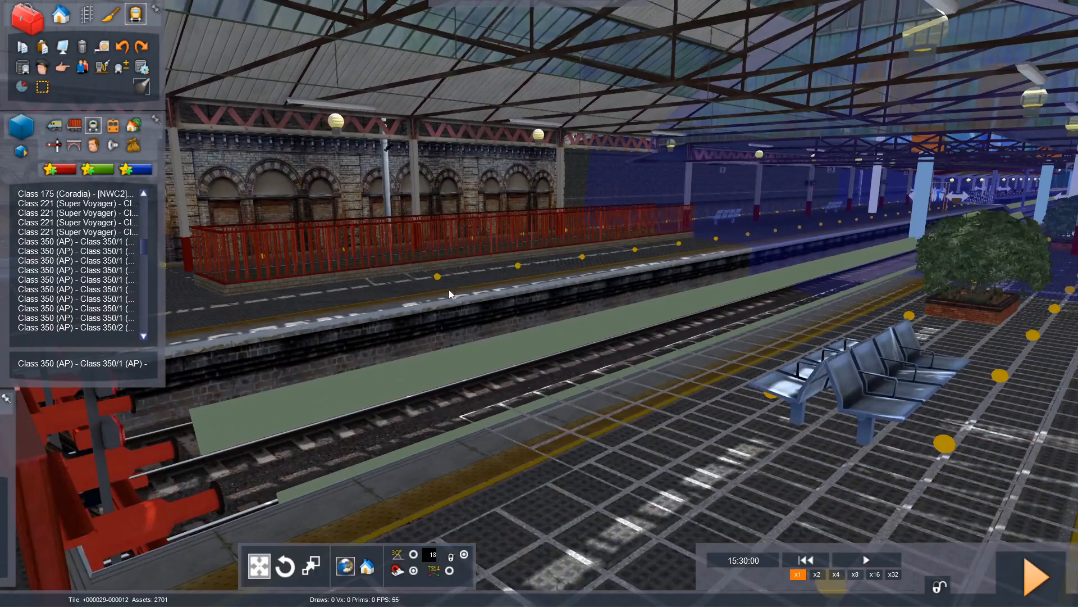
left_click(100, 280)
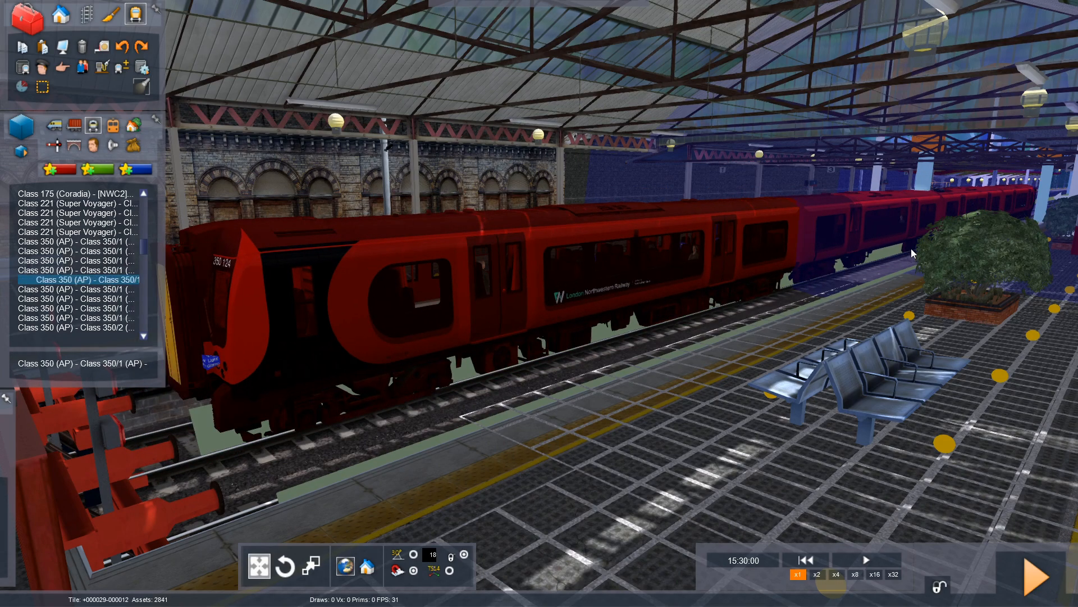
left_click(918, 247)
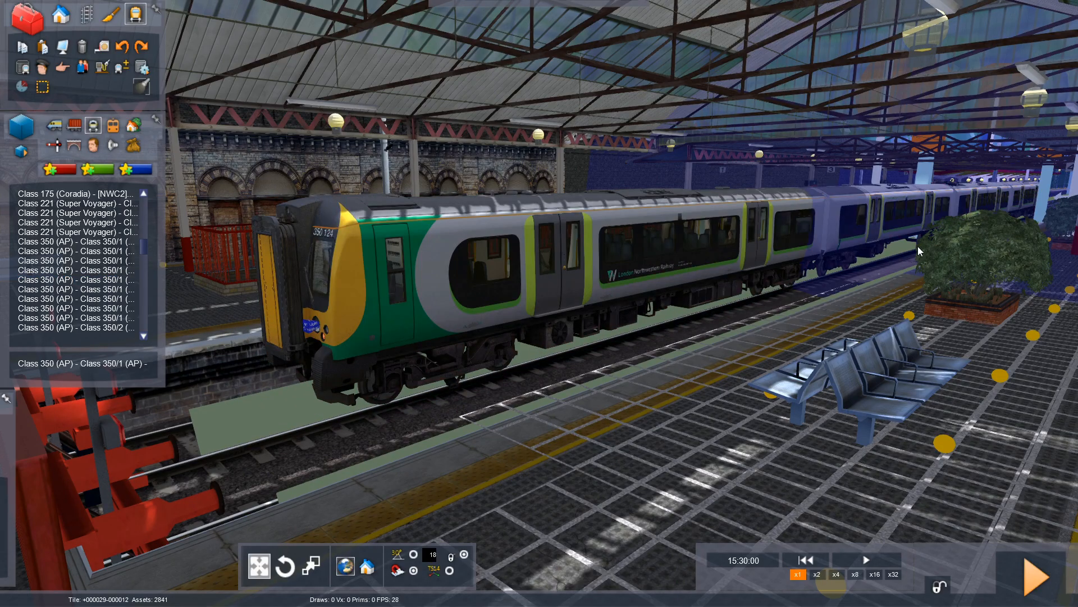
Step: Add a driver to the outward-facing end car of the Class 350 train and name its service LNWR
key("Up")
right_click_drag(731, 253, 1014, 219)
key("Left")
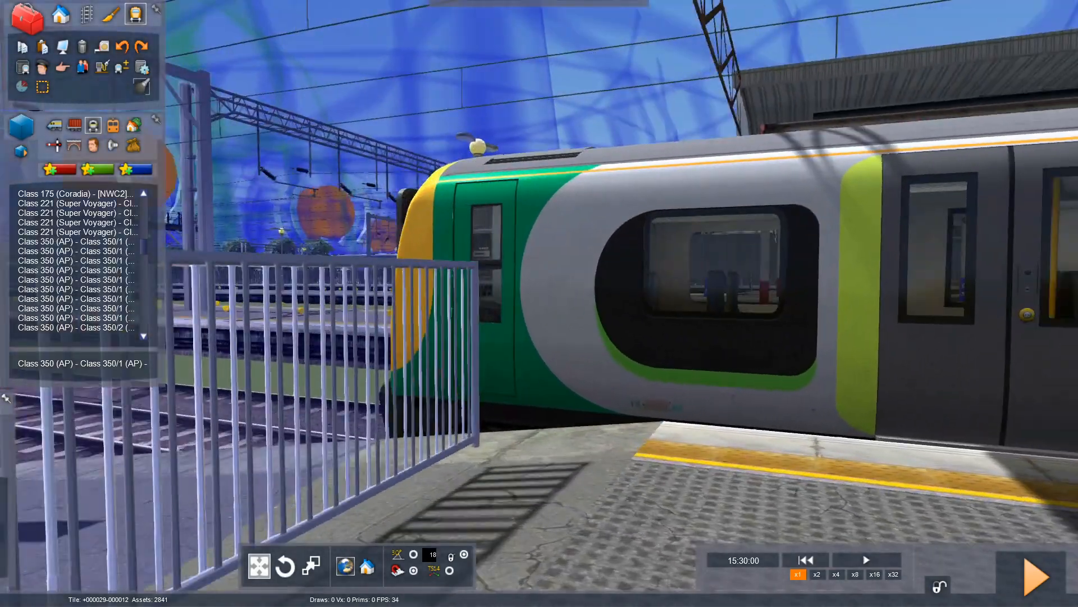
key("Left")
right_click_drag(646, 287, 767, 295)
key("Down")
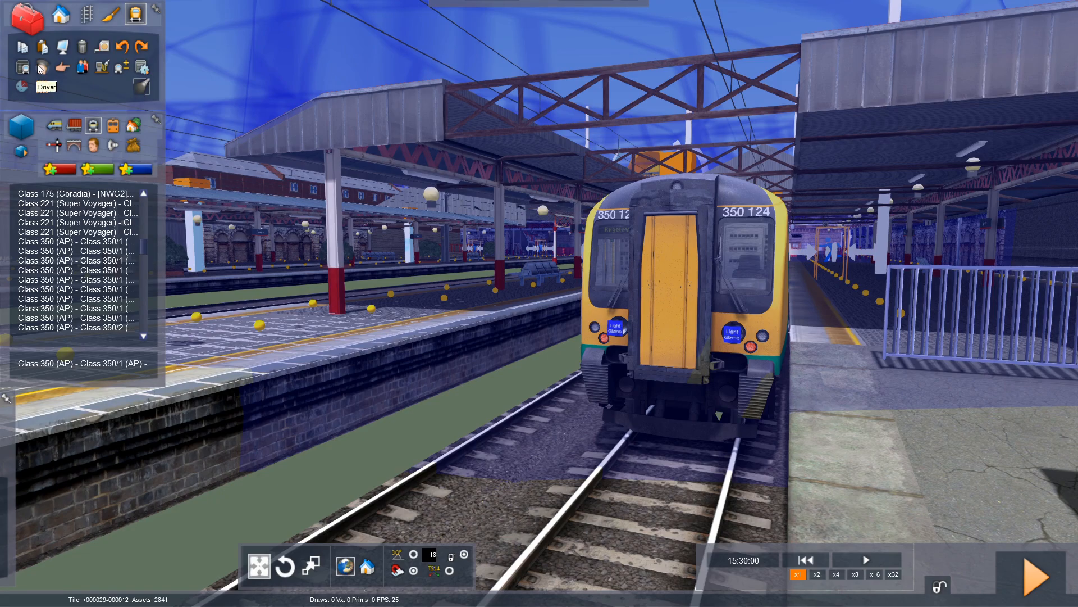
left_click(41, 67)
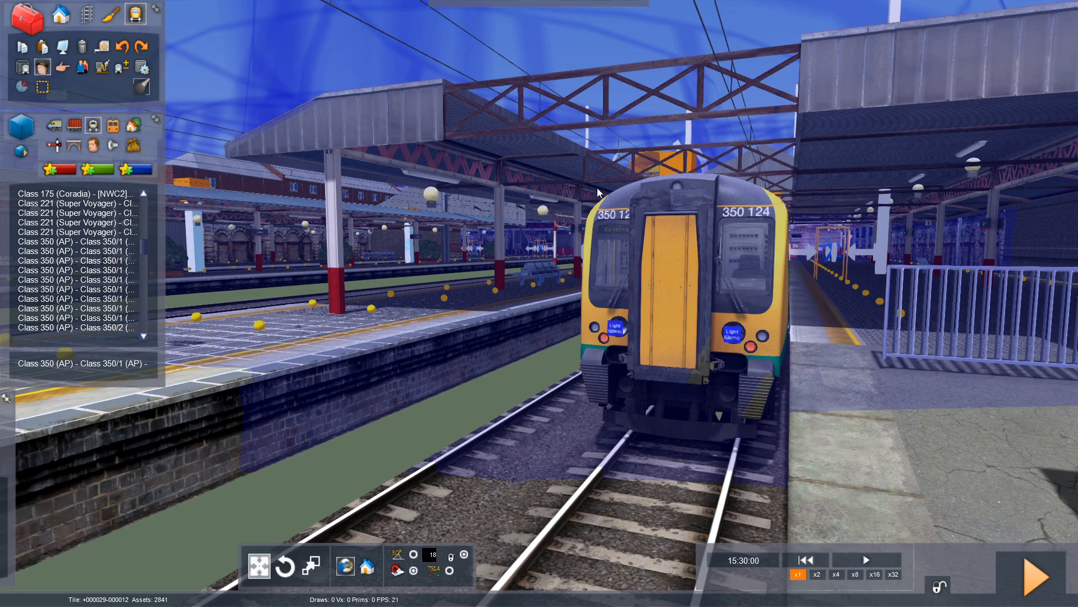
left_click(681, 218)
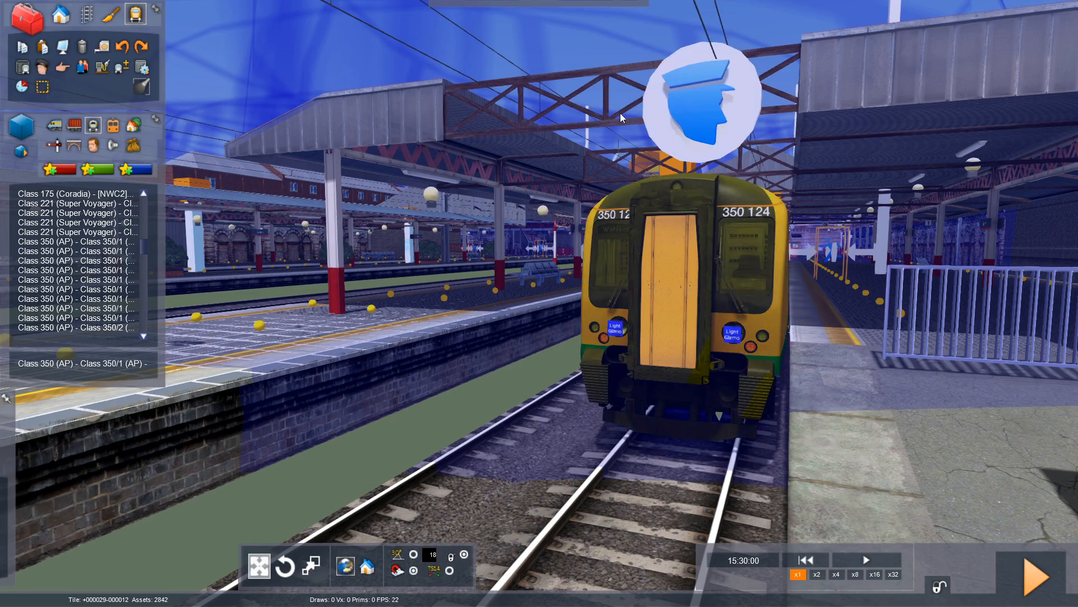
left_click(698, 106)
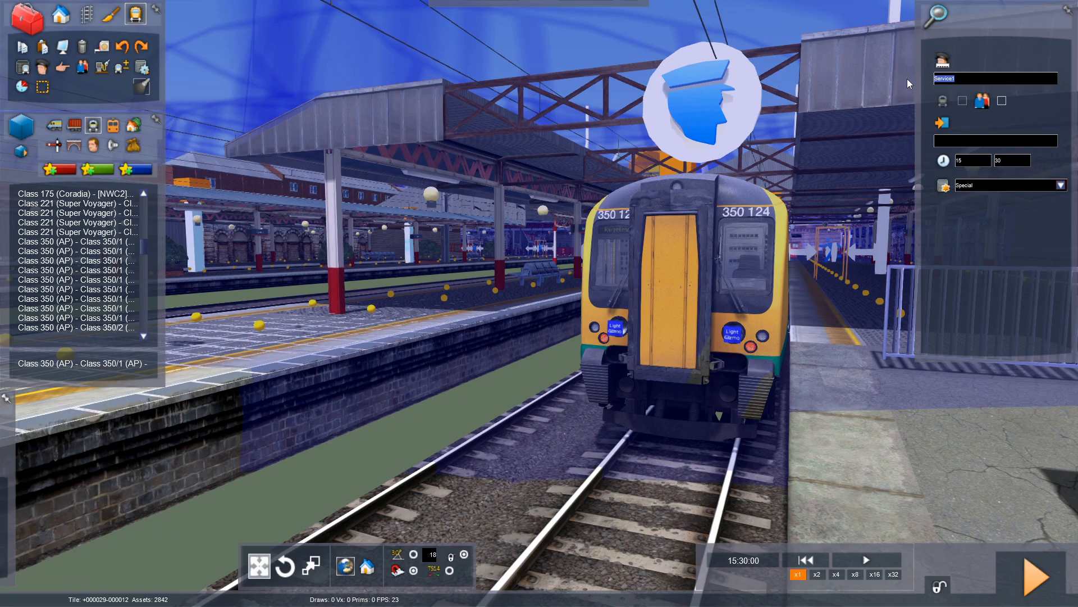
type("LNWR")
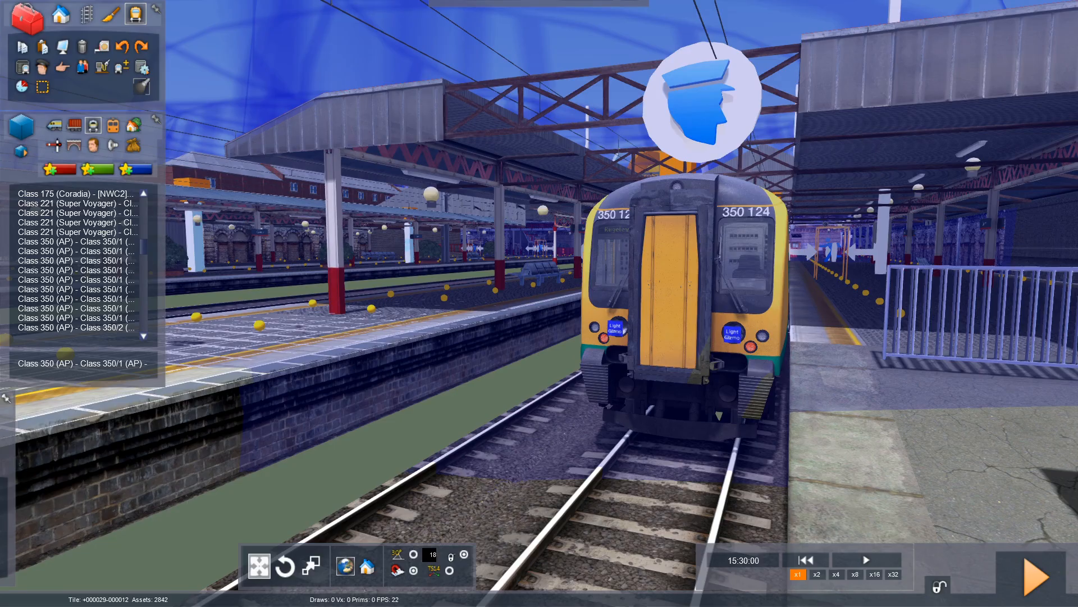
Step: Frame the neighbouring bay track beyond the train, and enable provider AP's Class319Pack01 set in the asset set filter
key("Down")
right_click_drag(747, 106, 801, 141)
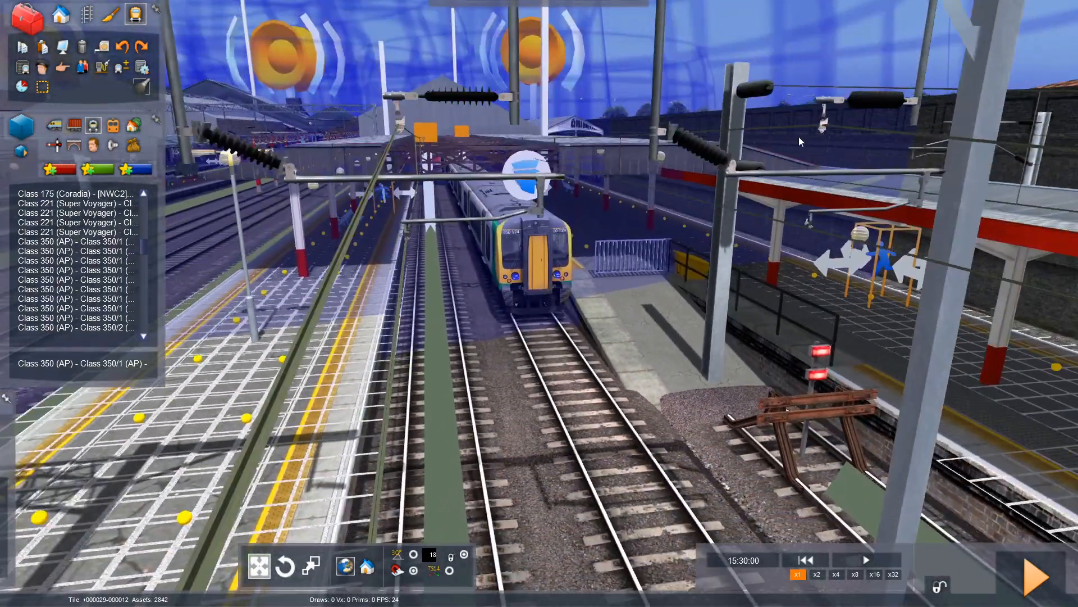
right_click_drag(690, 143, 659, 164)
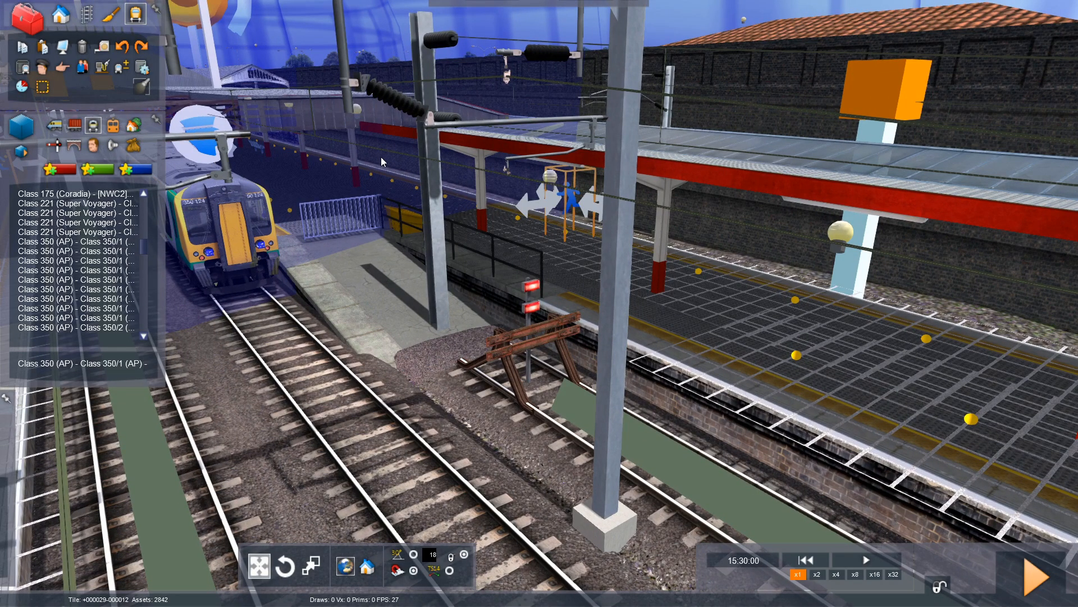
left_click(21, 152)
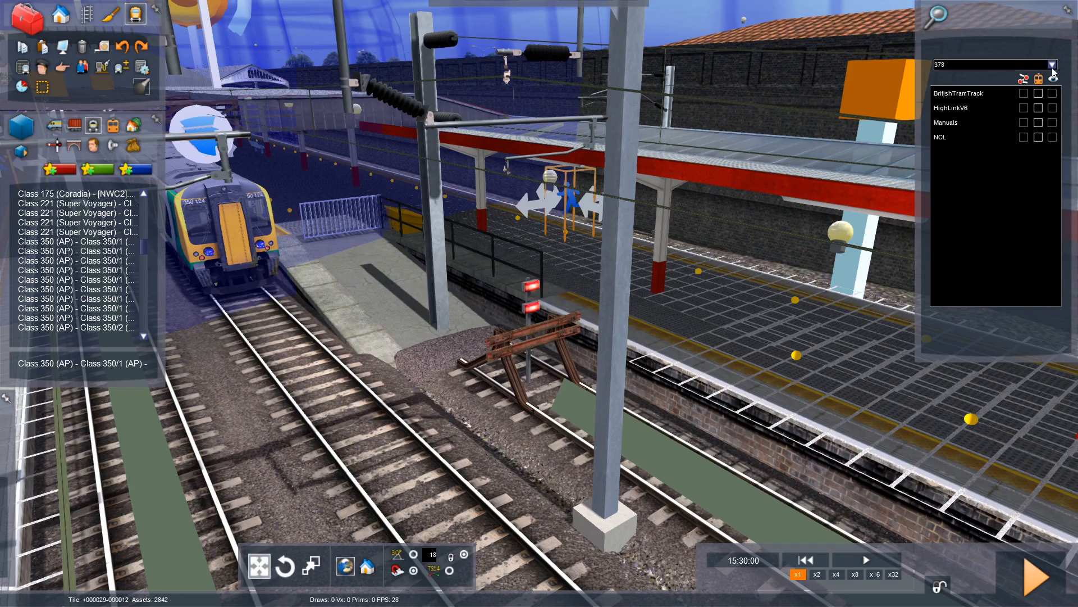
left_click(1052, 66)
mouse_move(1054, 90)
left_mouse_down()
mouse_move(1056, 118)
mouse_move(1058, 87)
left_mouse_up()
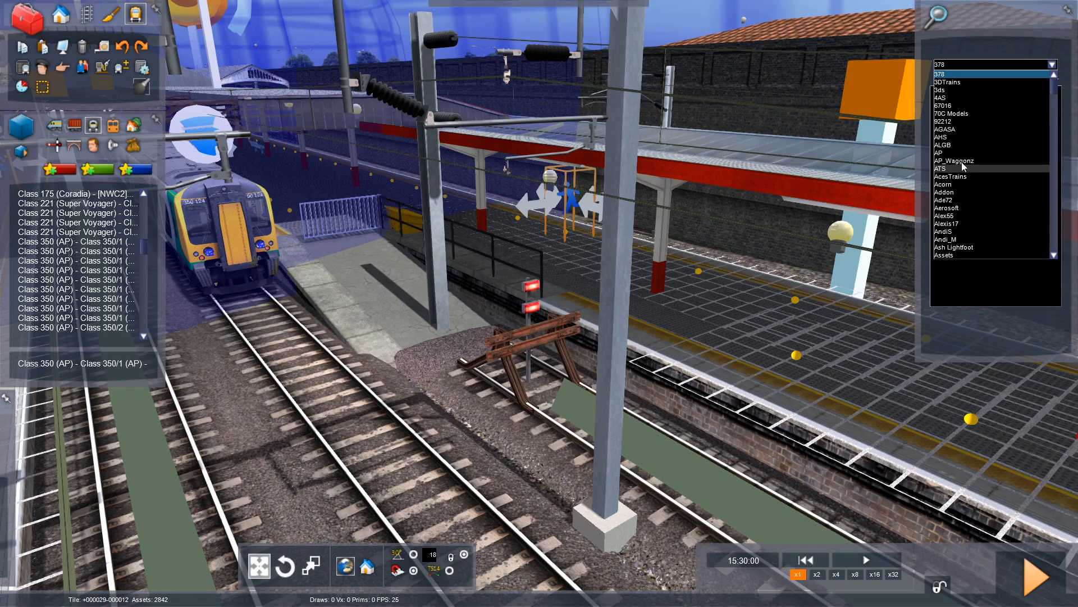
left_click(979, 154)
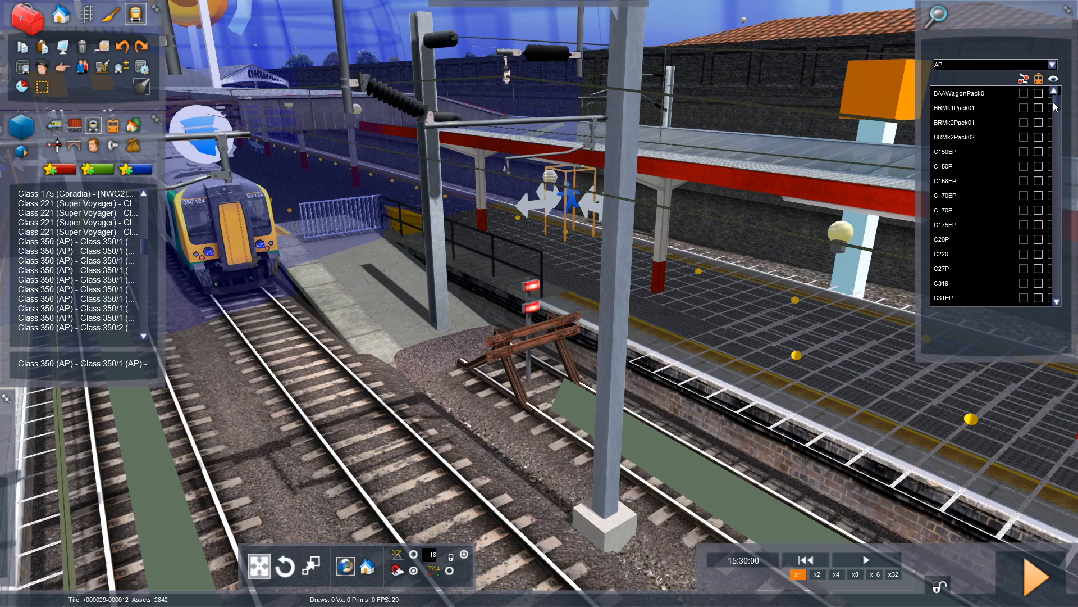
left_click_drag(1054, 107, 1052, 235)
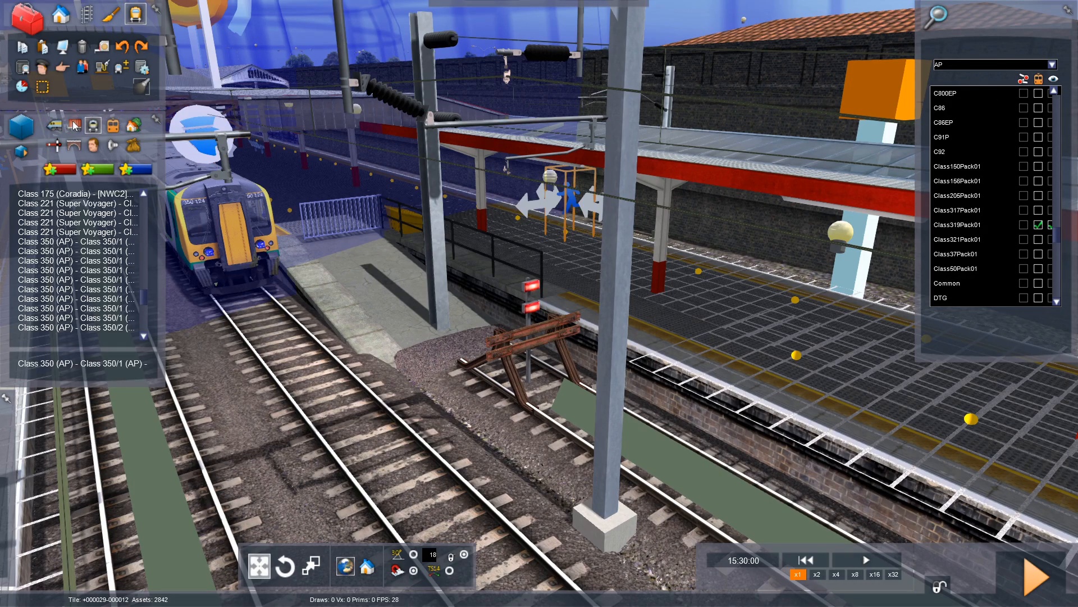
Step: Place the AP Class 319 Northern 4 Car AC consist on the track beside the brick wall
left_click_drag(141, 297, 146, 258)
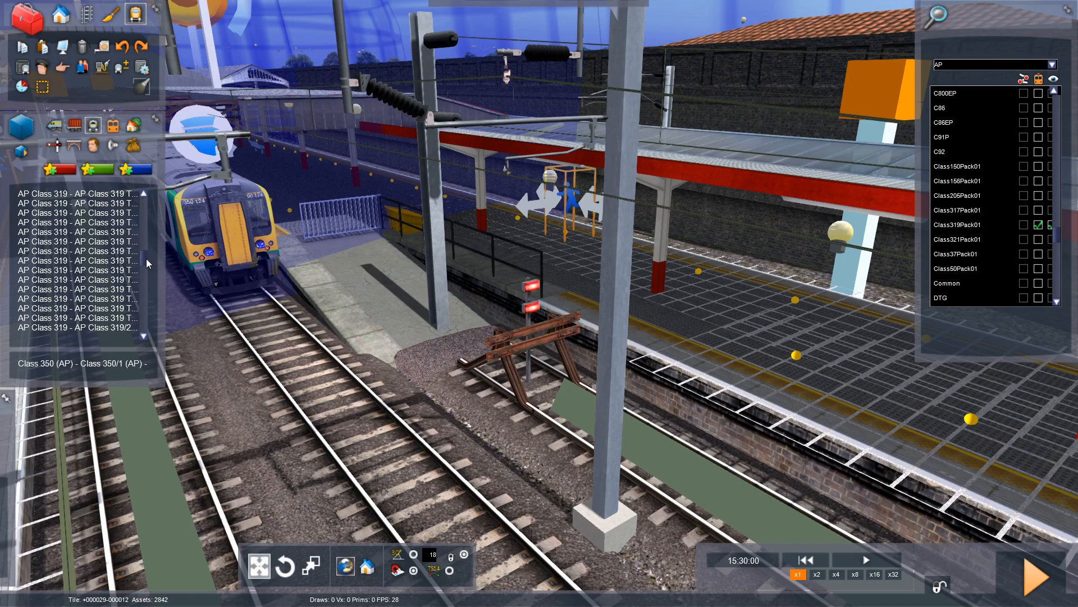
scroll(72, 262, "up", 3)
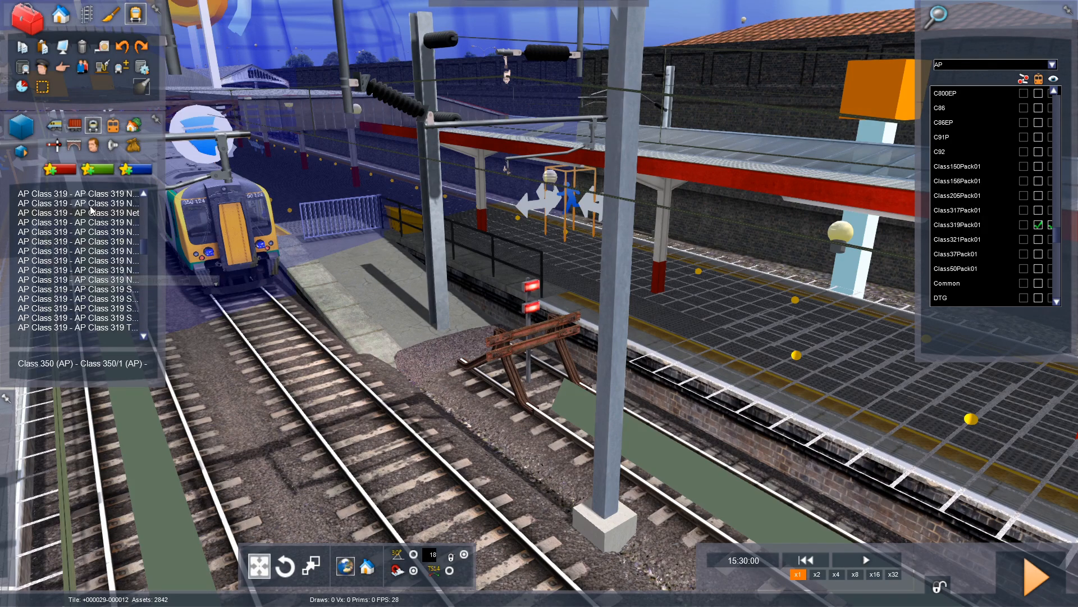
scroll(91, 210, "up", 1)
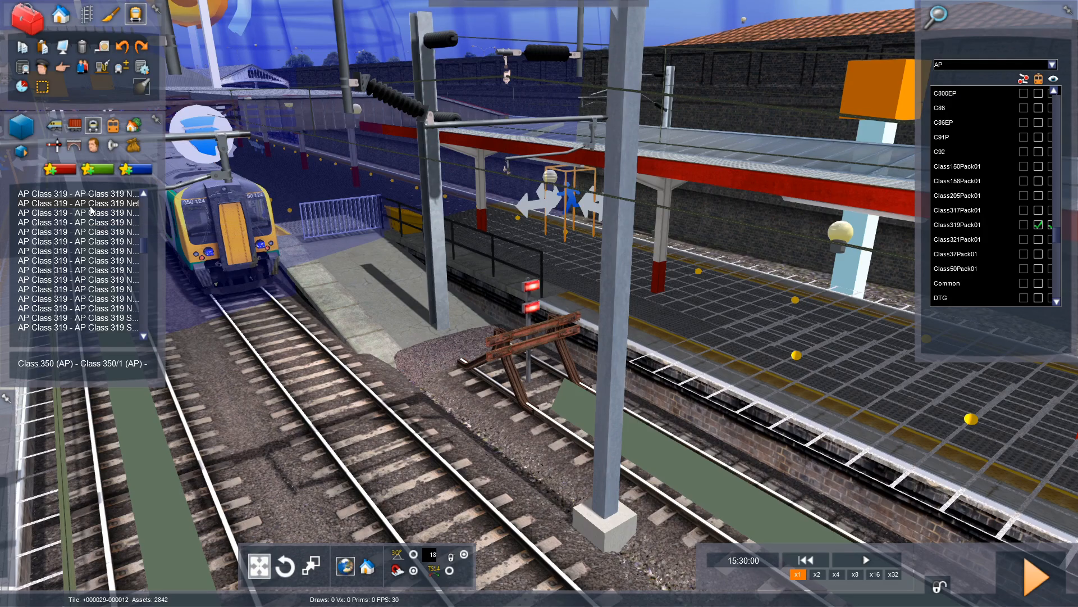
left_click(98, 261)
left_click(554, 191)
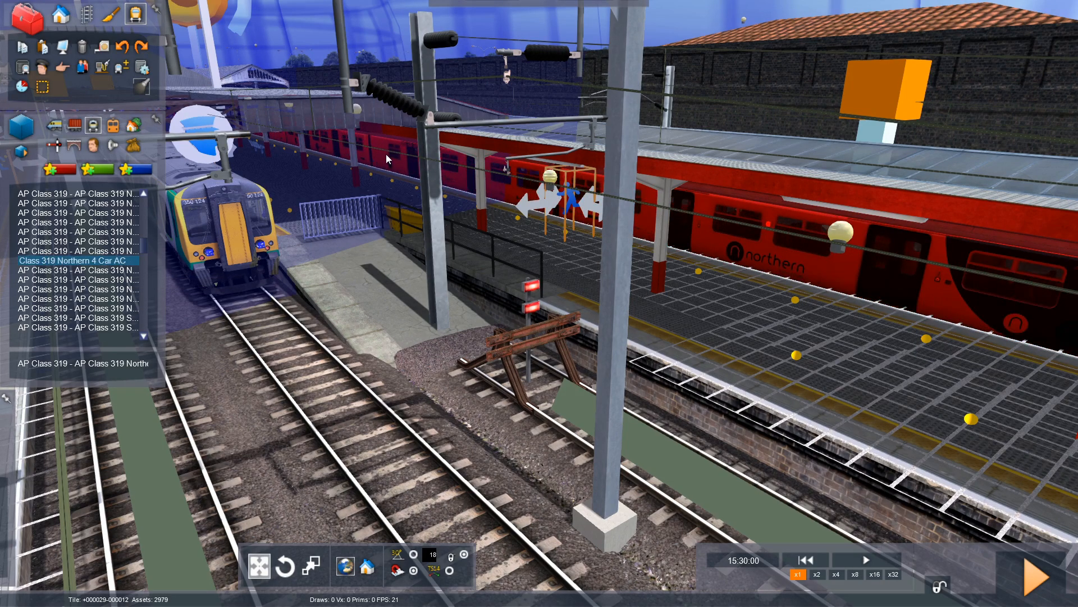
Step: Add a driver to the outward-facing end car of the Class 319 train
right_click_drag(364, 148, 316, 111)
key("Up")
key("Right")
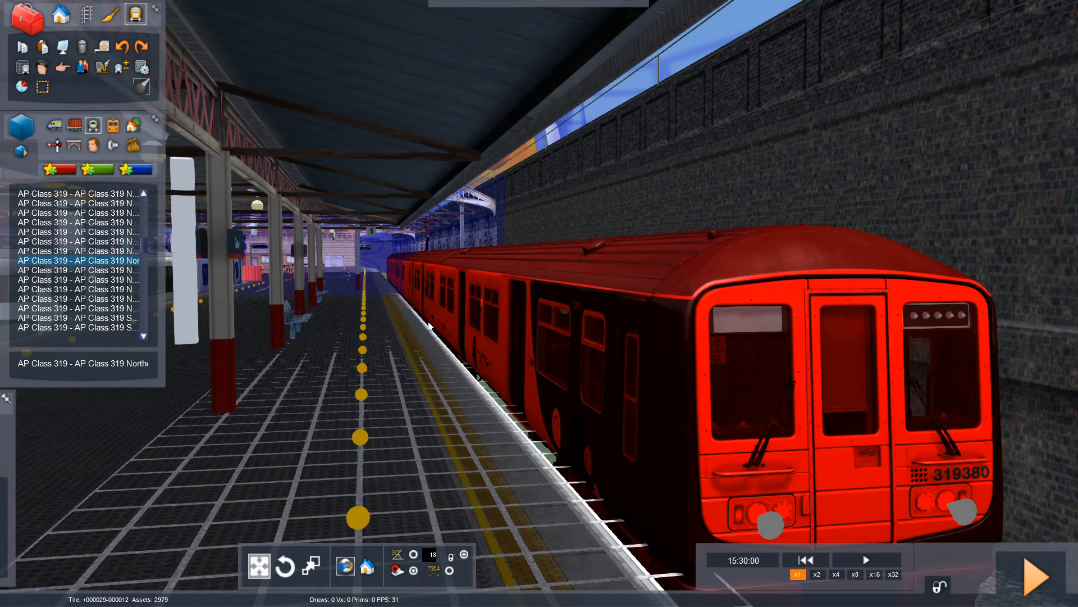
right_click(428, 326)
right_click_drag(428, 325, 393, 331)
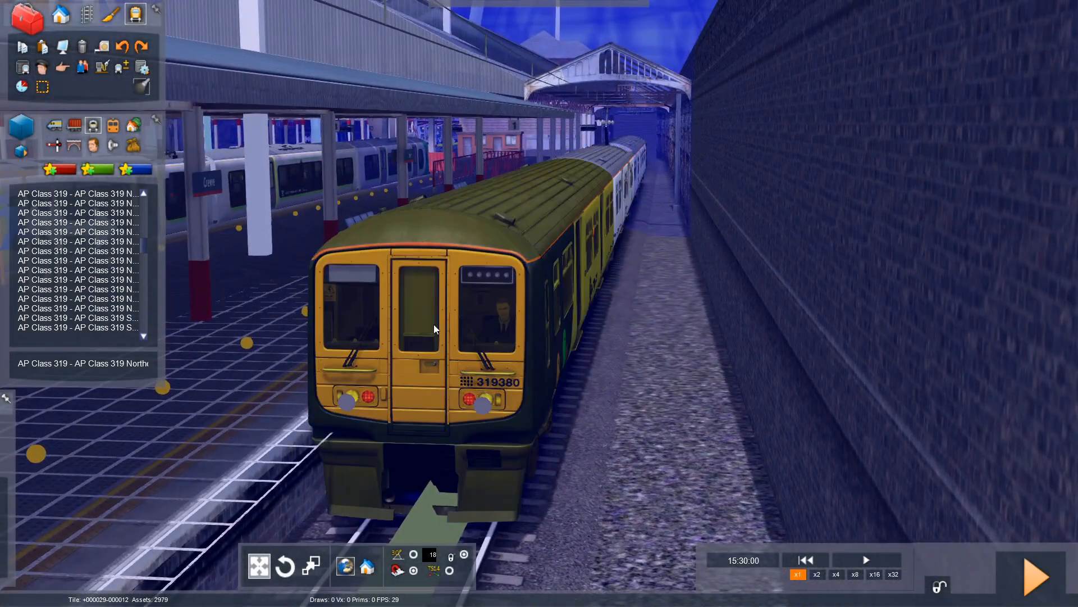
left_click(36, 70)
left_click(501, 287)
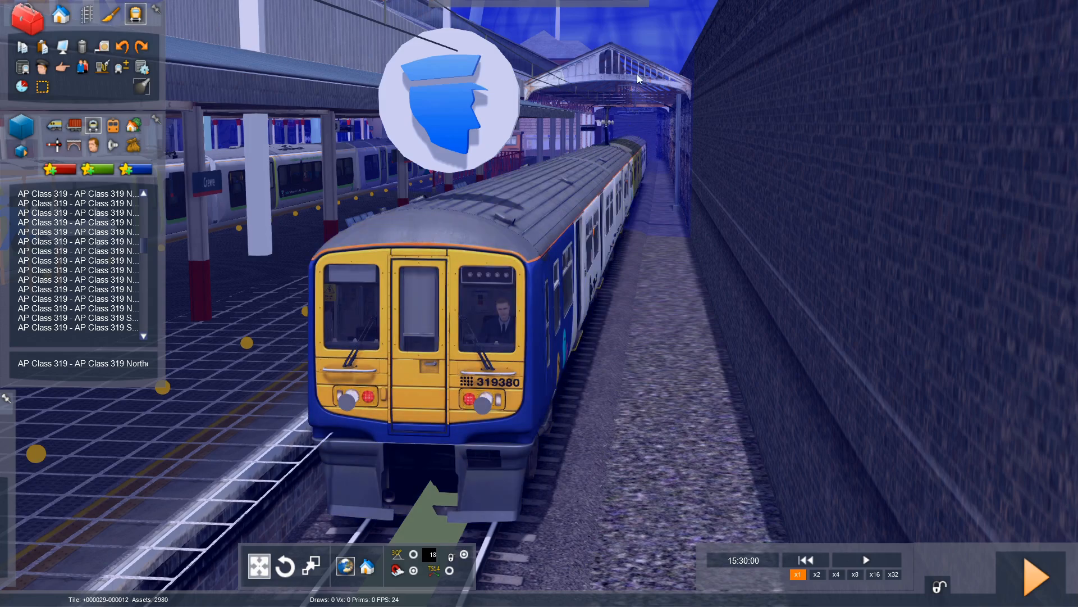
Step: Check the Class 319's end car and its driver marker from several angles
right_click_drag(637, 74, 643, 89)
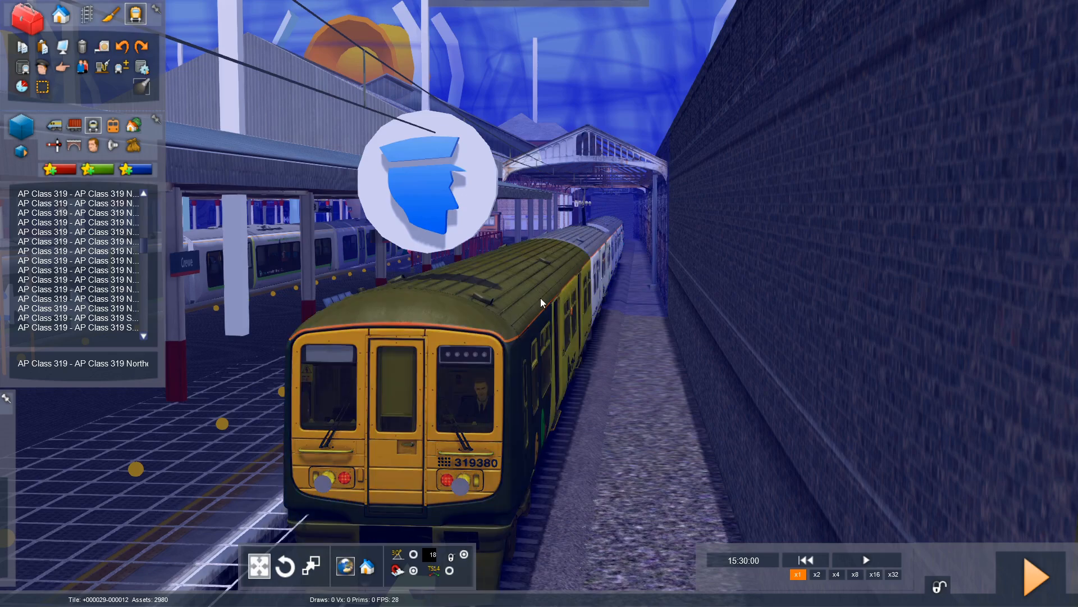
right_click_drag(540, 298, 415, 343)
right_click_drag(554, 285, 674, 202)
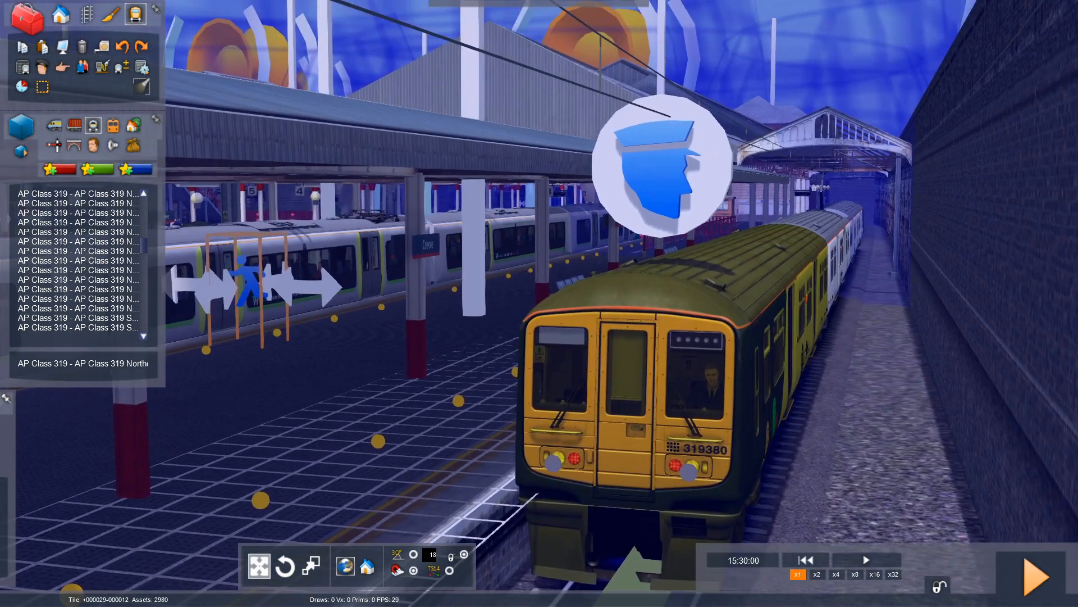
right_click_drag(554, 286, 590, 331)
right_click_drag(590, 253, 602, 258)
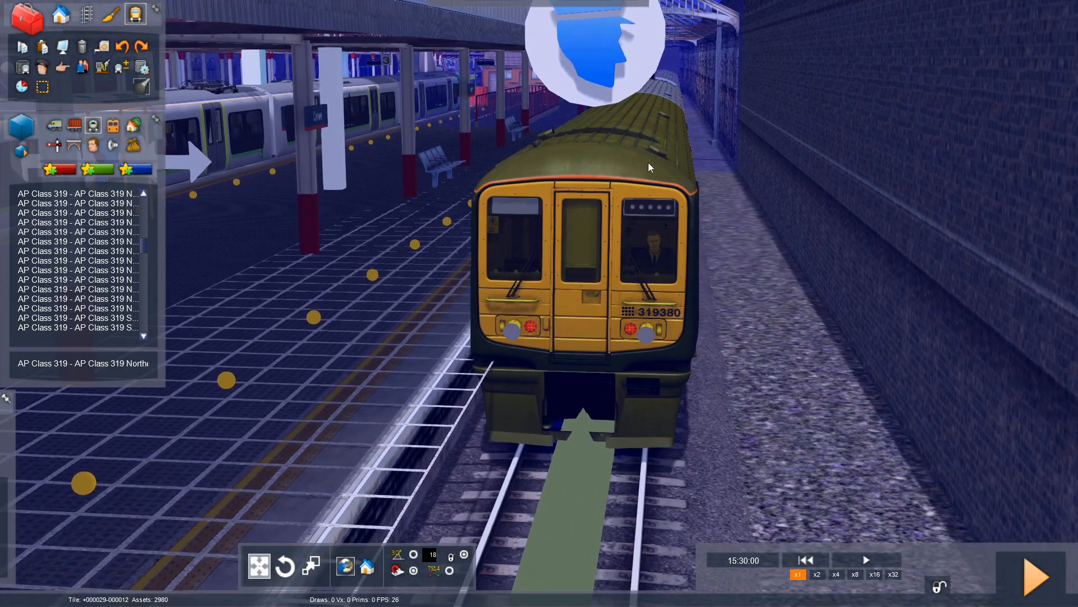
right_click_drag(581, 192, 500, 210)
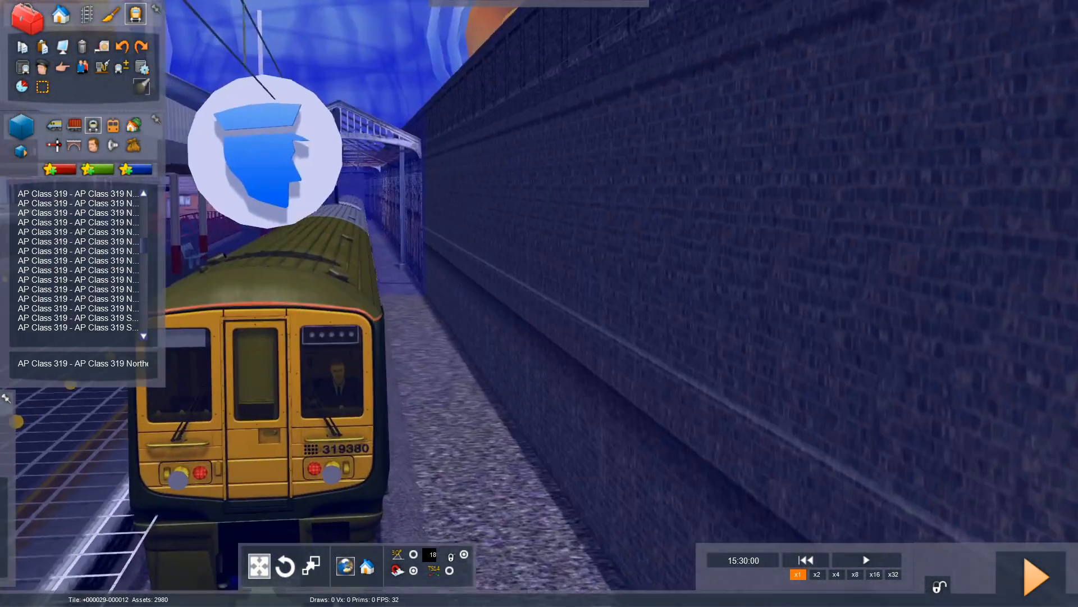
scroll(500, 210, "up", 3)
left_click(388, 301)
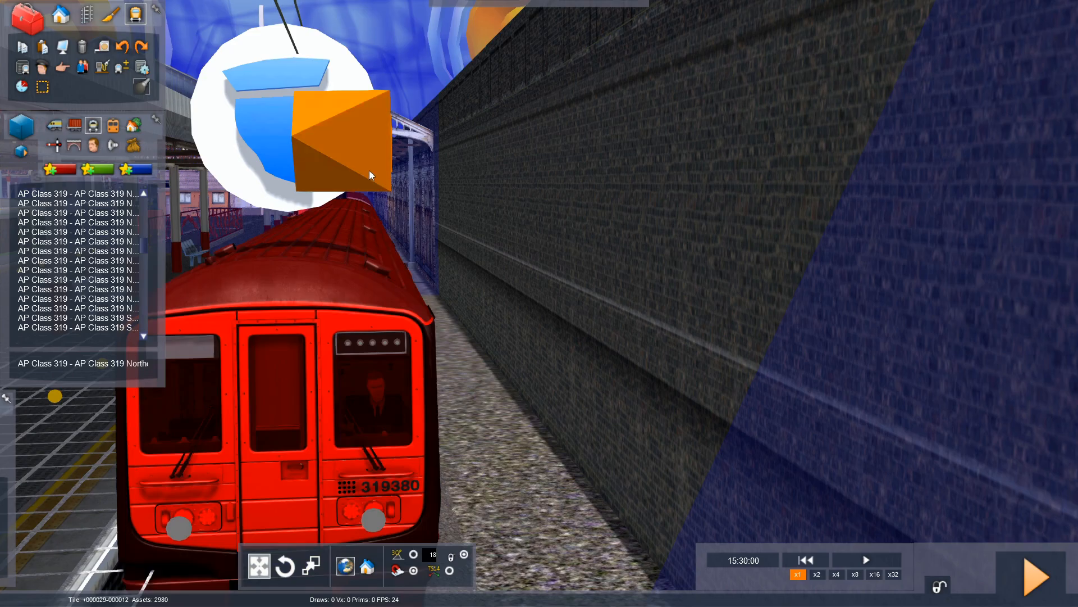
left_click(487, 311)
Step: Survey the through tracks and platforms under the station canopy for free positions
key("Up")
right_click_drag(484, 313, 422, 307)
key("Up")
key("Up")
right_click_drag(702, 345, 586, 349)
key("Down")
key("Left")
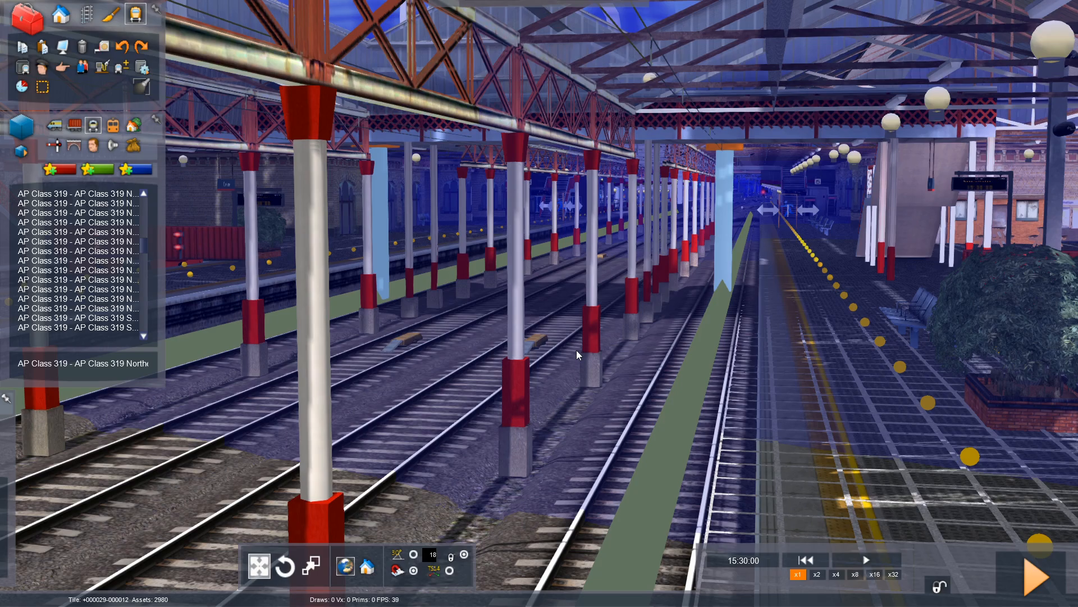
right_click_drag(560, 350, 547, 350)
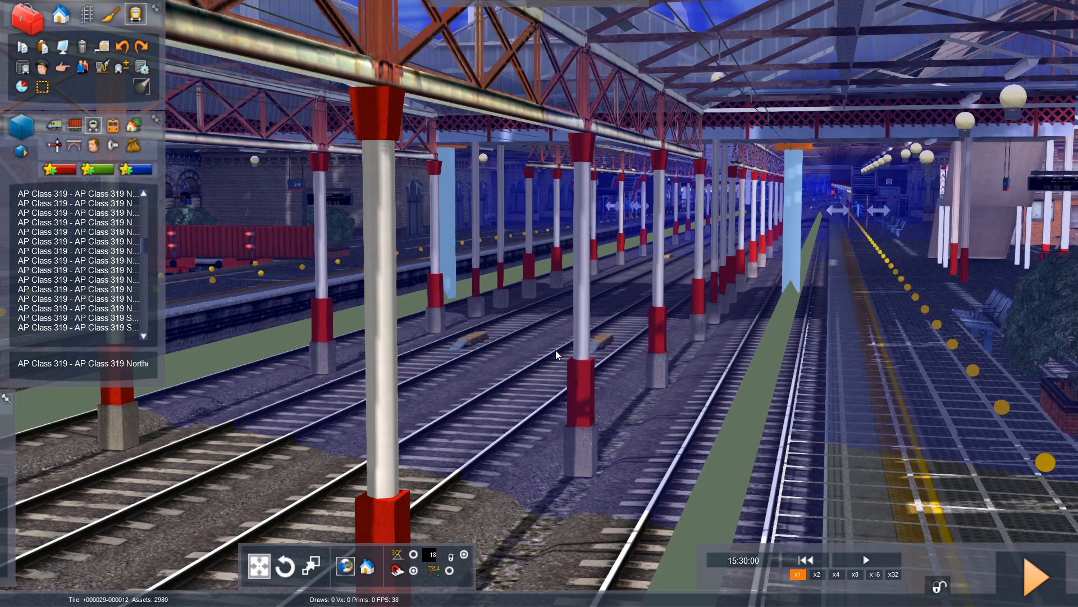
right_click_drag(584, 325, 545, 325)
Step: Survey the lines and sidings outside the station, ending at the curving single track beside the overhead-line mast and ground signal
key("Up")
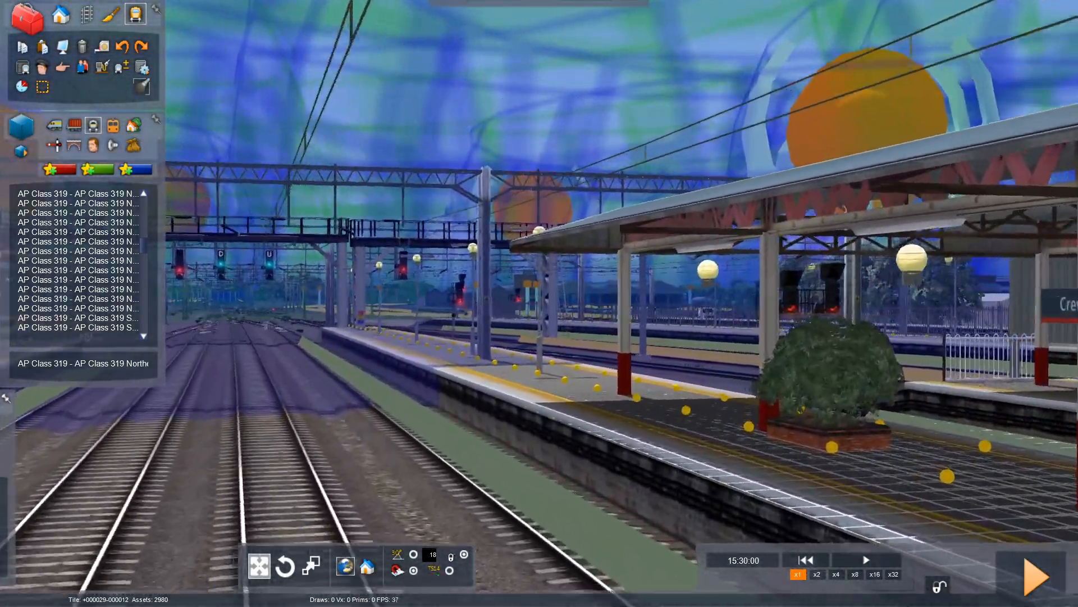
right_click_drag(631, 312, 556, 295)
key("Up")
key("Up")
key("Up")
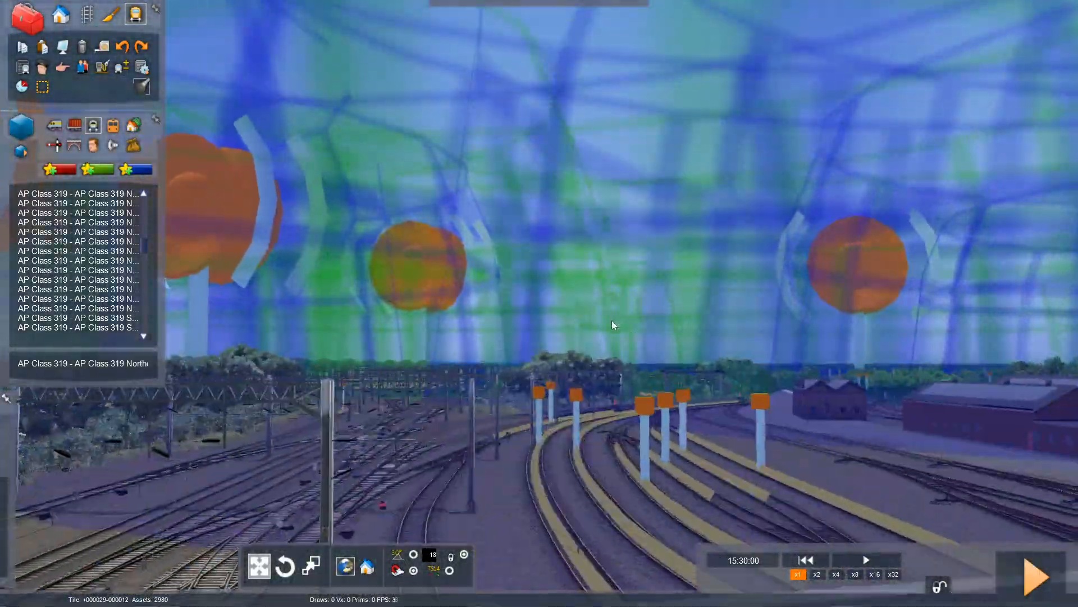
right_click_drag(615, 331, 640, 357)
key("Up")
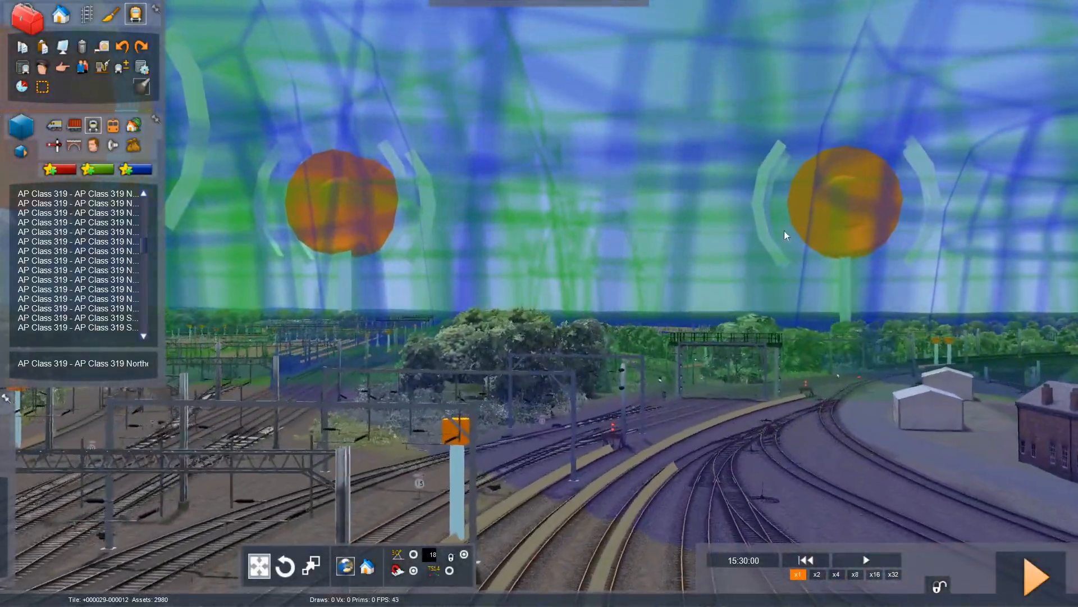
key("Up")
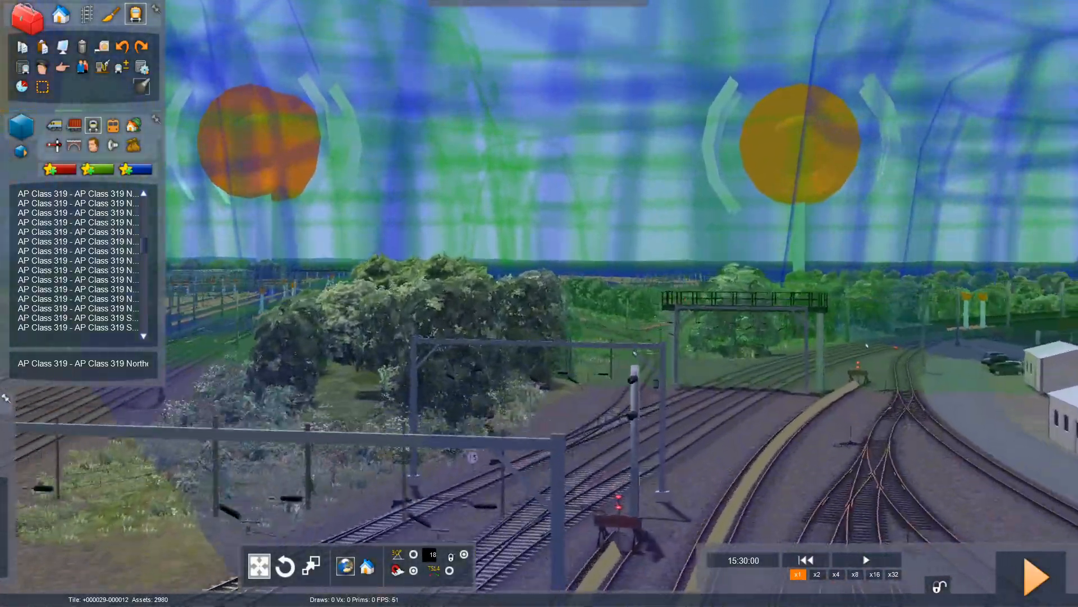
key("Up")
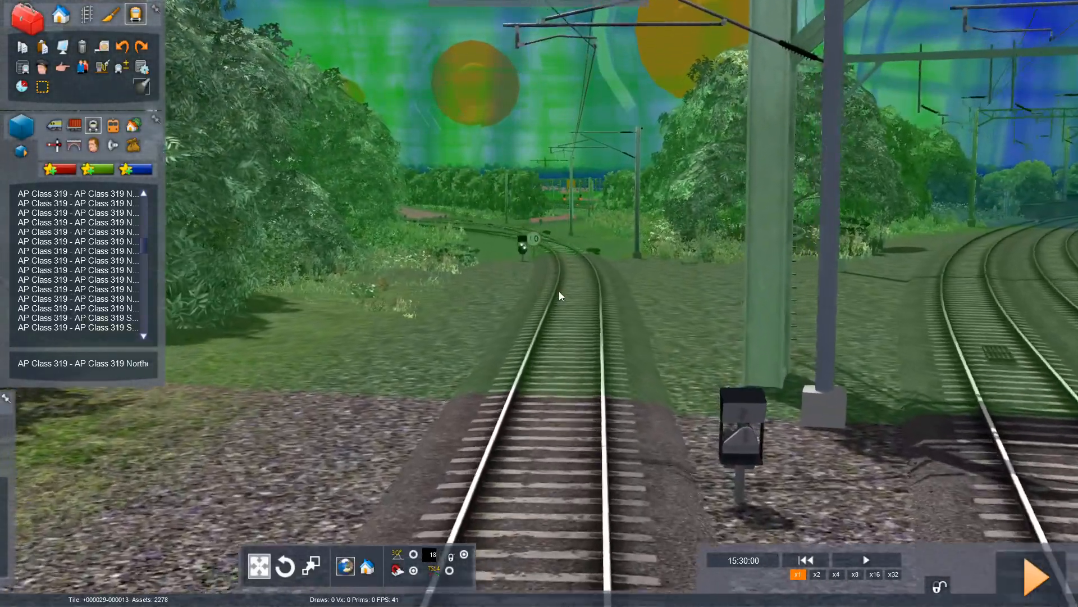
key("Up")
right_click_drag(559, 291, 702, 310)
key("Down")
key("Down")
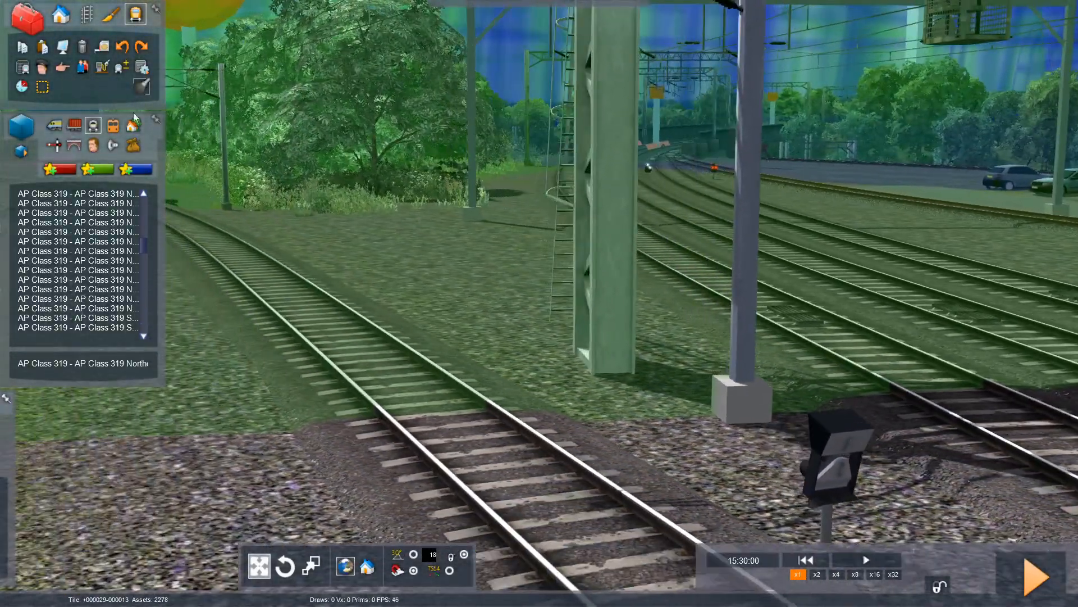
Step: Enable provider AP's C56EP set in the asset set filter
mouse_move(1071, 55)
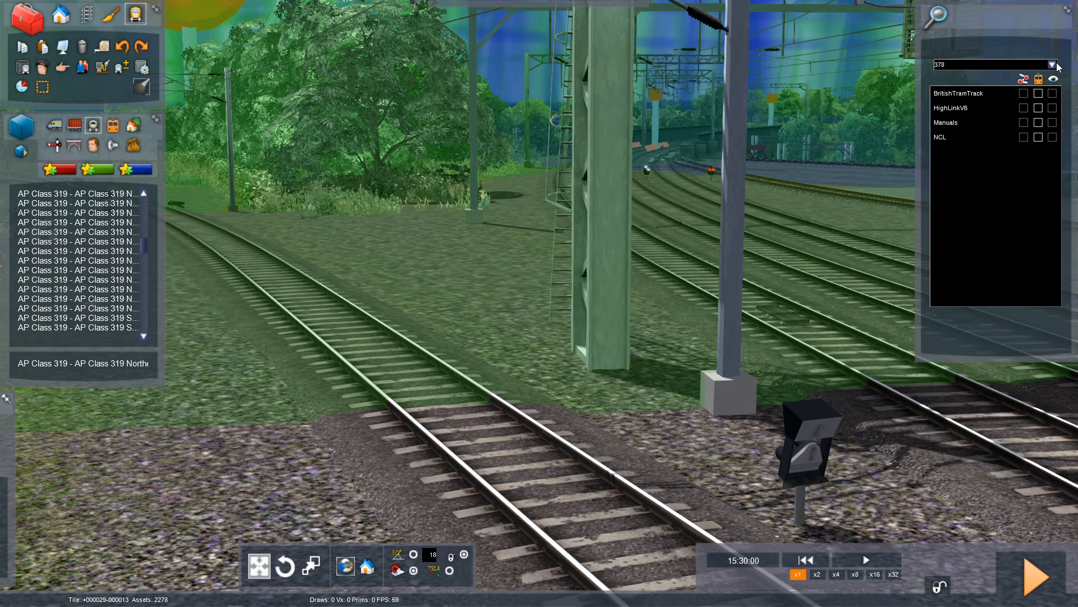
left_click(1052, 65)
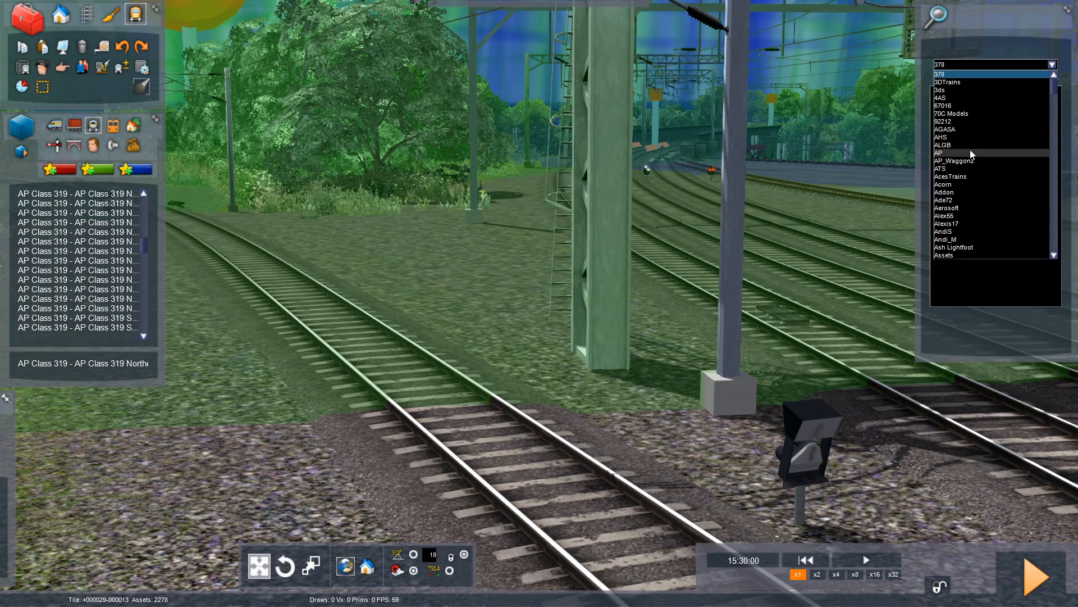
left_click(970, 152)
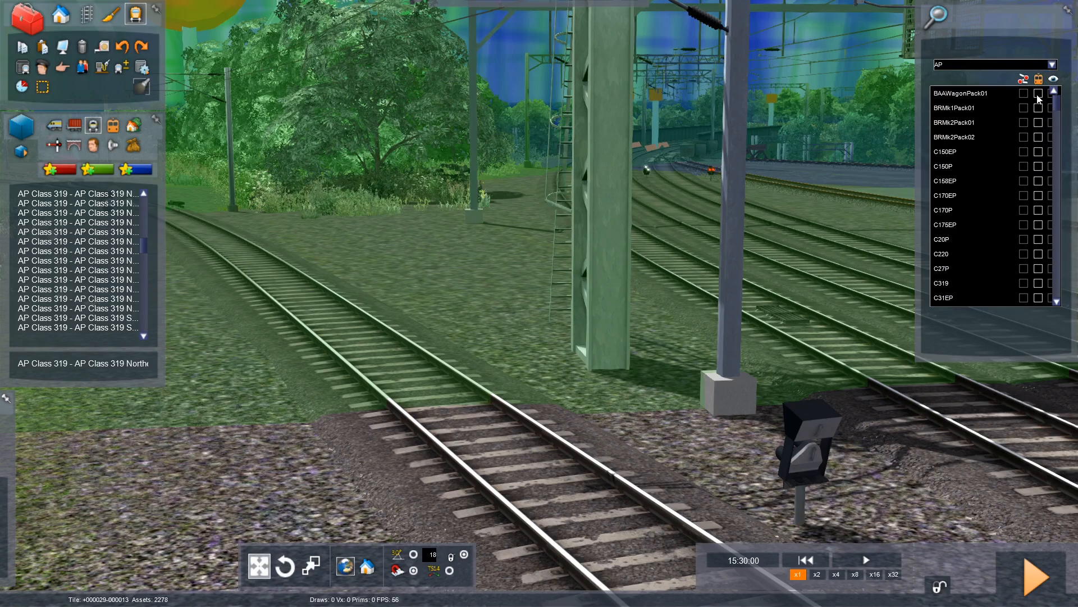
scroll(1052, 106, "down", 5)
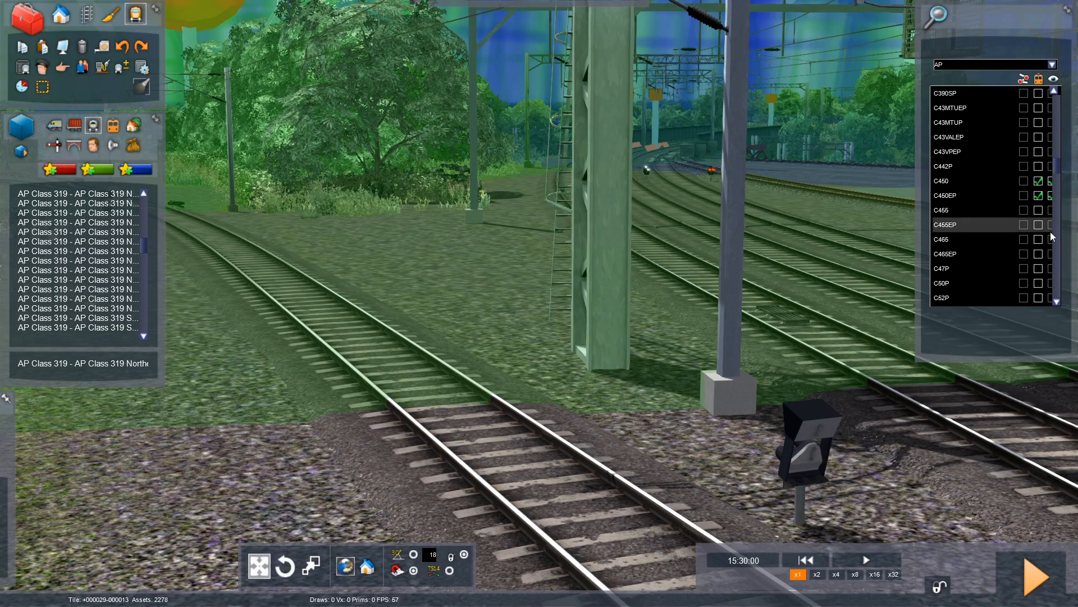
scroll(1045, 241, "down", 1)
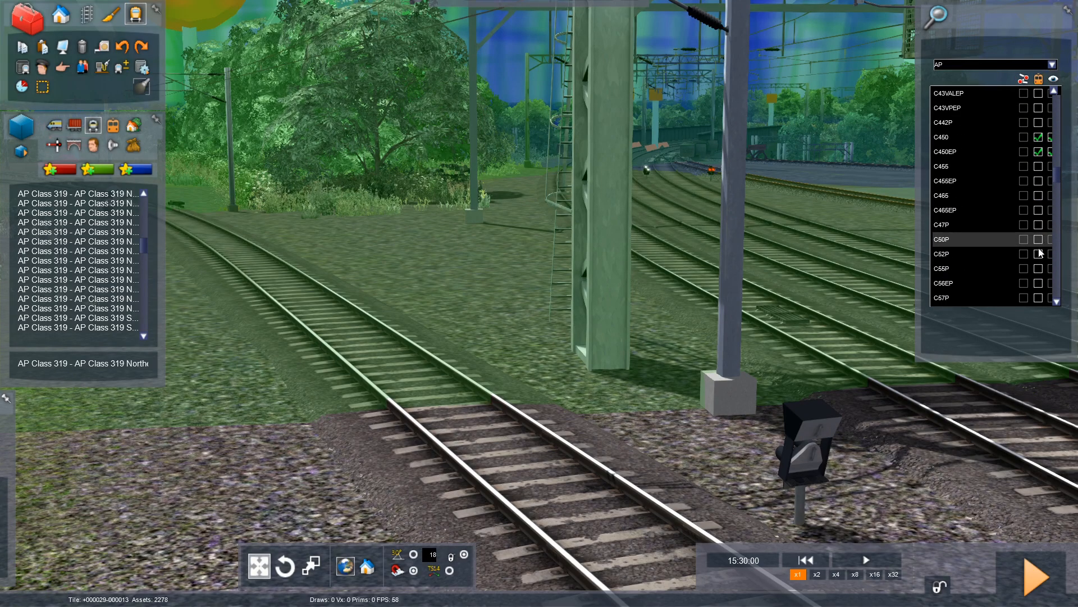
left_click(1038, 283)
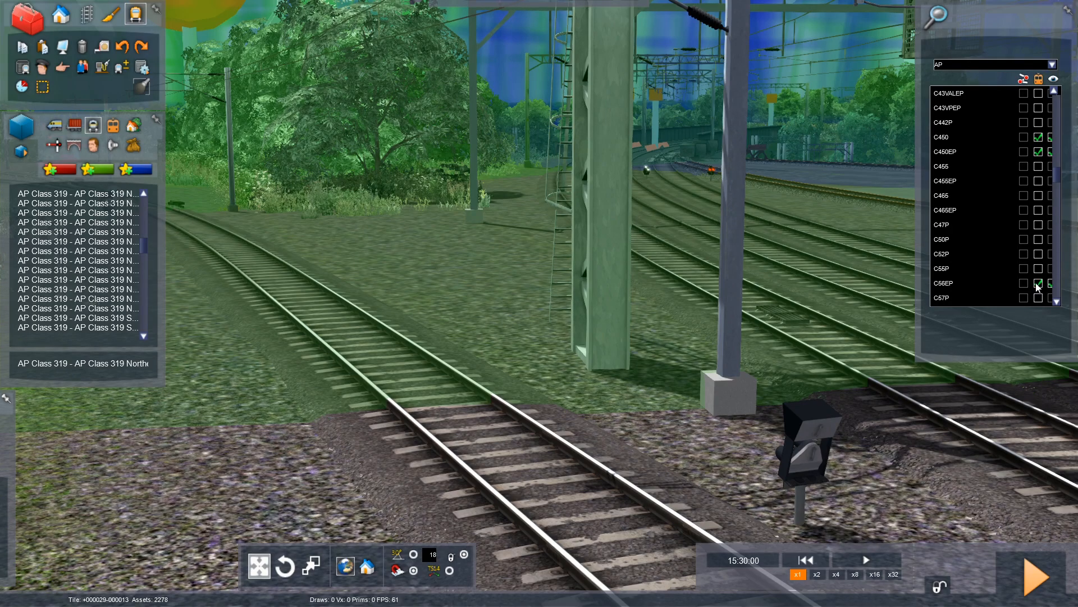
Step: Enable provider RSC's Class56Pack01_RFSectors set in the asset set filter
left_click(1053, 65)
scroll(1055, 112, "down", 5)
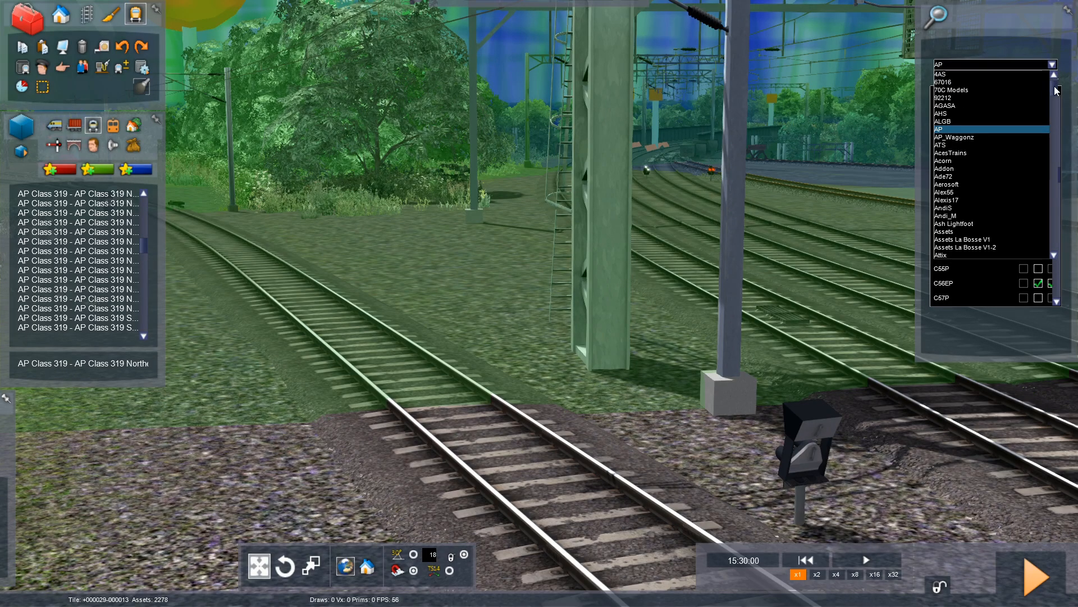
left_click_drag(1054, 124, 1055, 184)
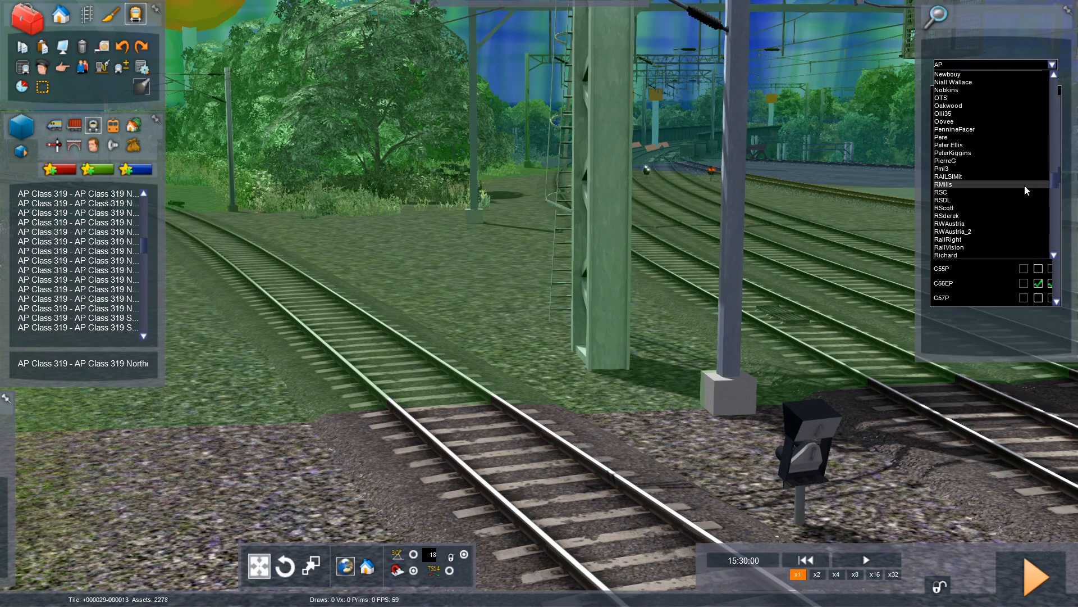
left_click(992, 194)
scroll(1061, 148, "down", 5)
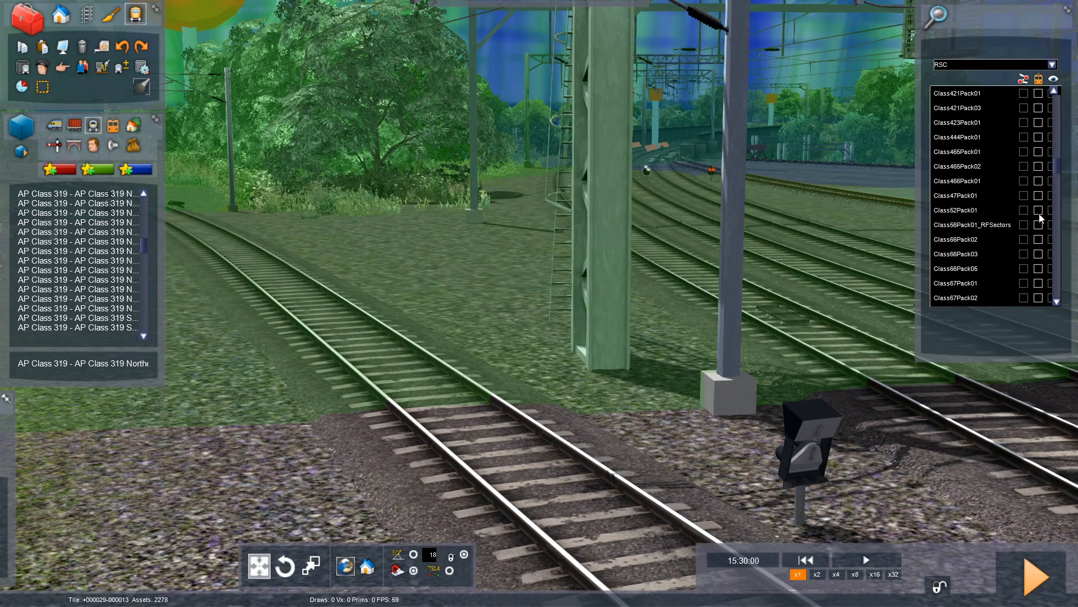
left_click(1038, 224)
Step: Place the Class 56 Colas AP locomotive on the curving single track and add a driver to it
left_click(55, 126)
left_click_drag(142, 204, 134, 320)
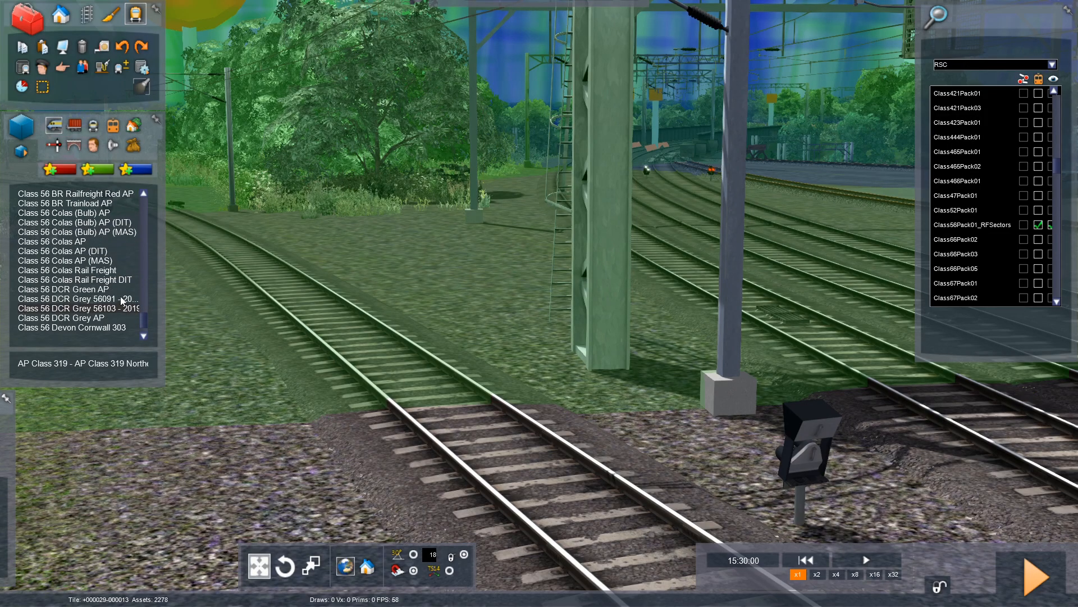
left_click(94, 241)
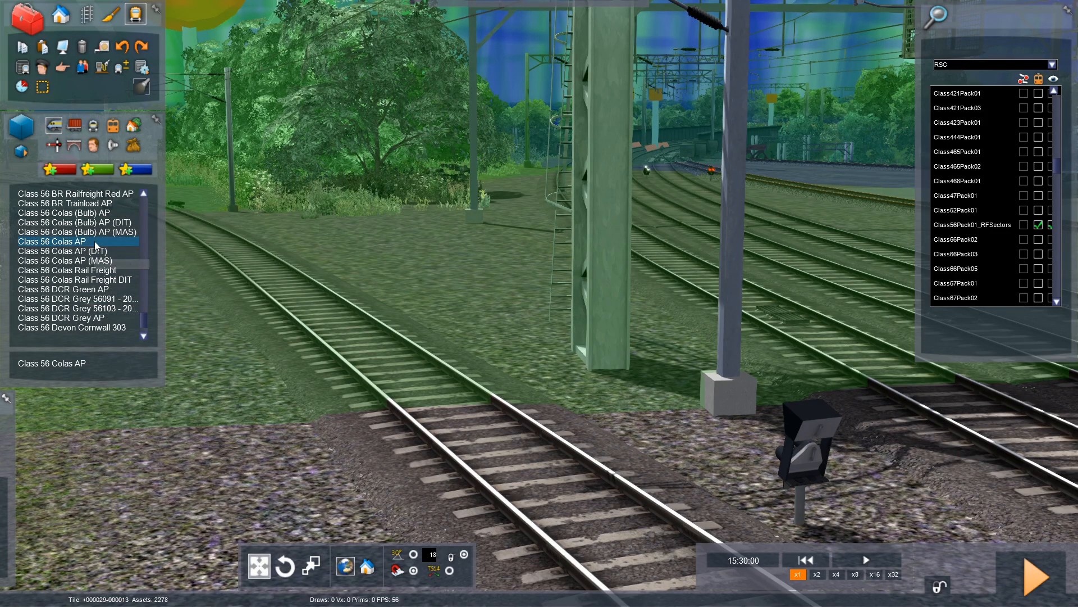
left_click(294, 253)
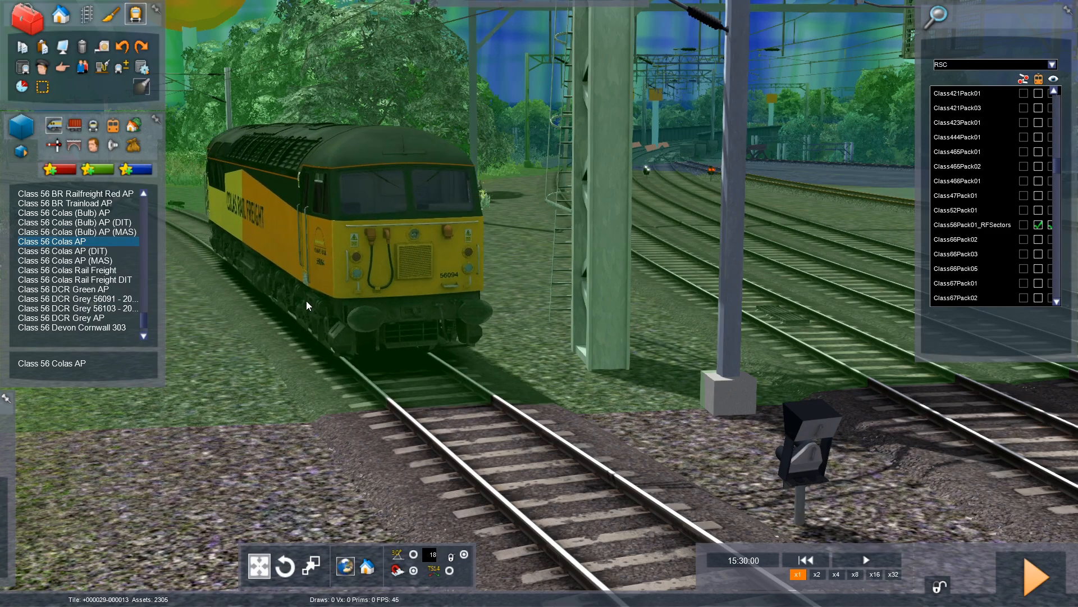
left_click(306, 297)
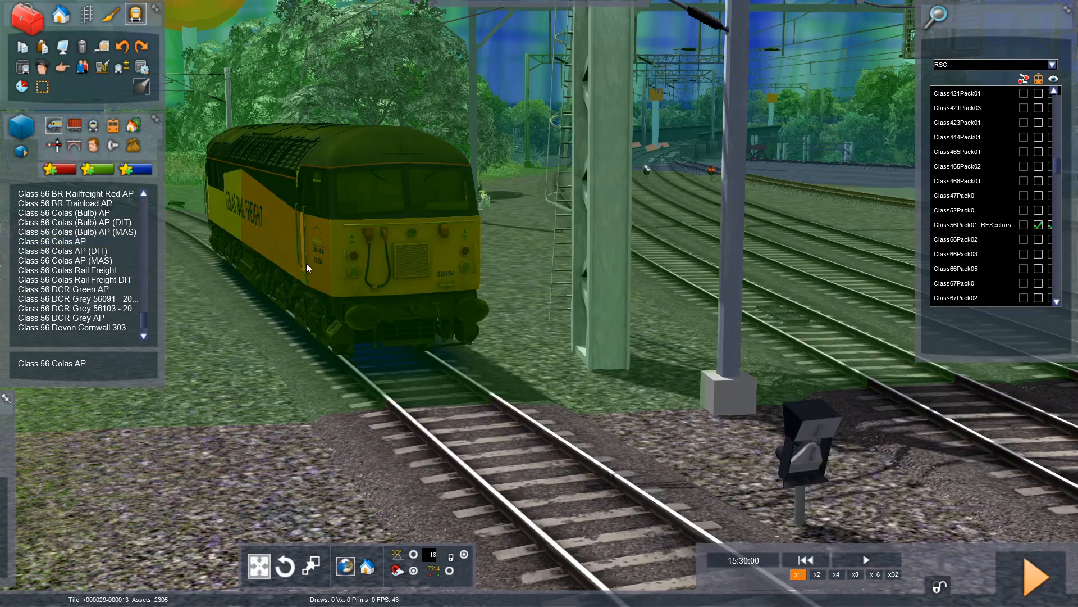
left_click(302, 225)
left_click(514, 104)
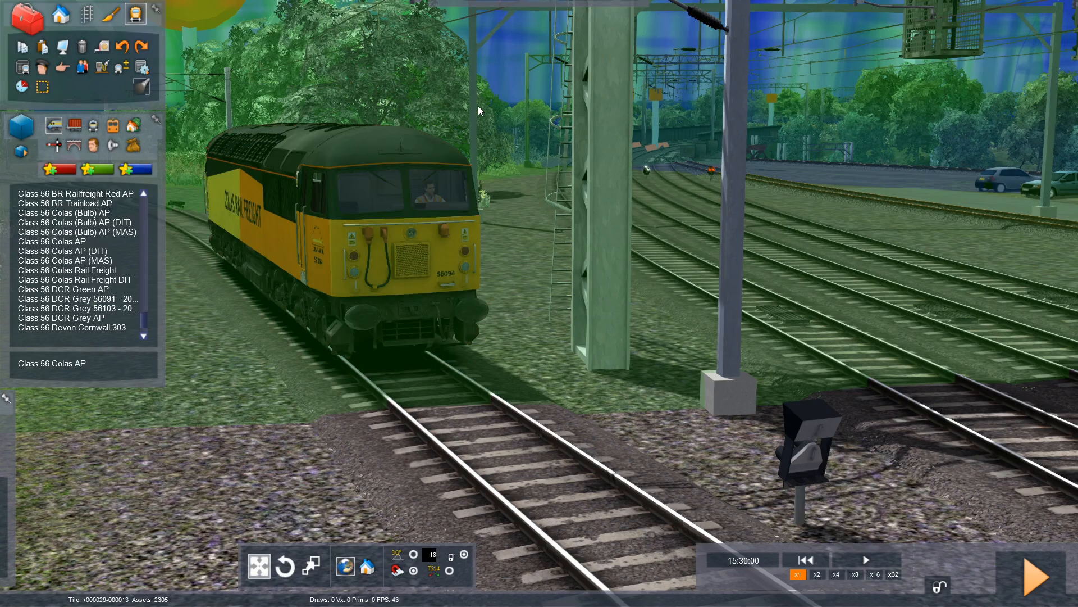
left_click(389, 256)
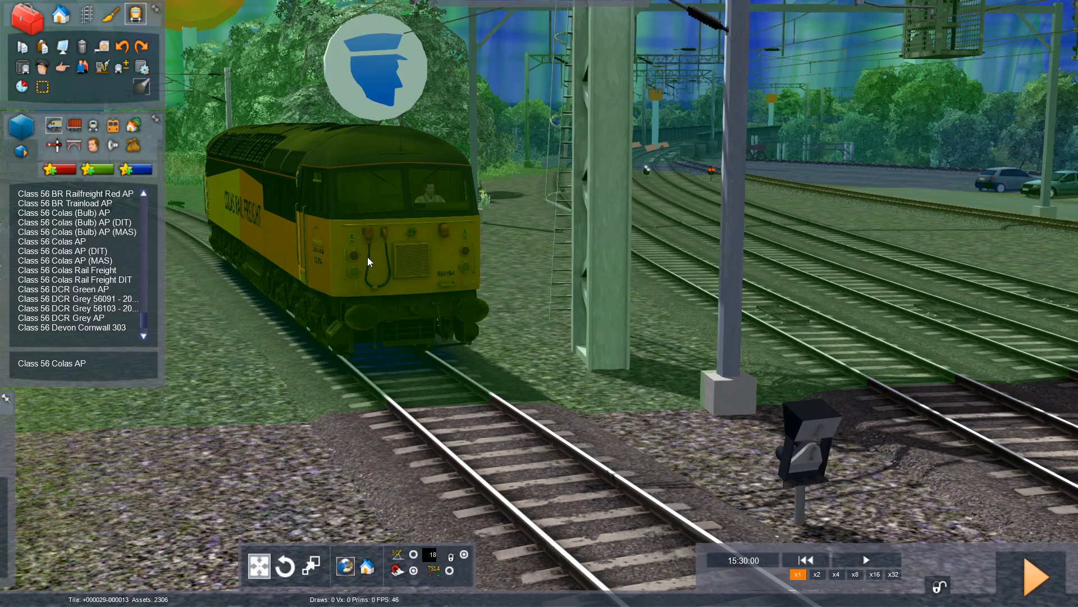
Step: Enable provider AP's JNAWagonPack01 set in the asset set filter
key("Up")
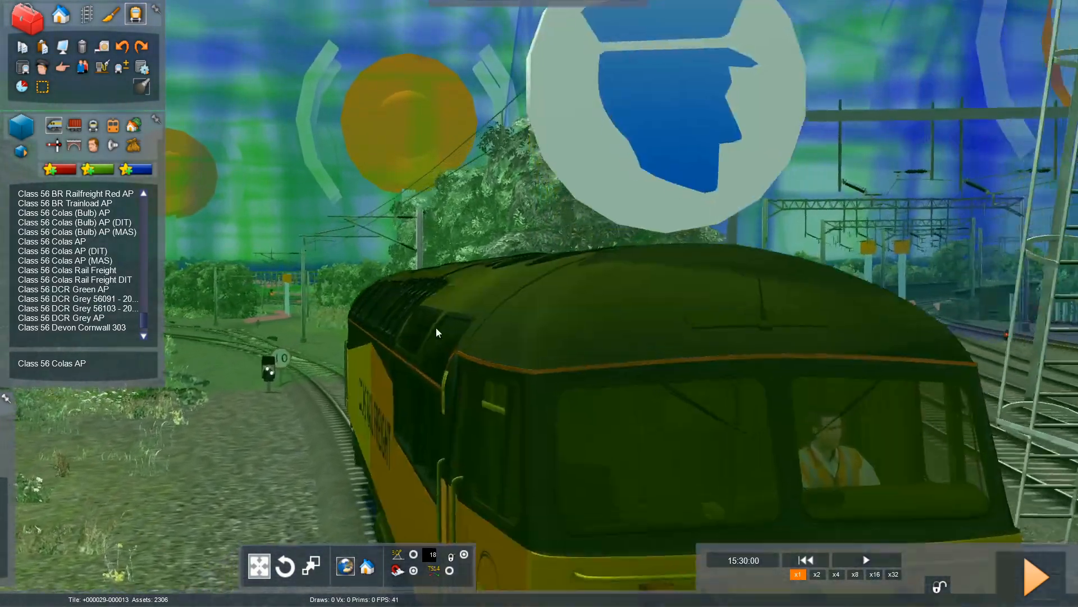
key("Left")
key("Left")
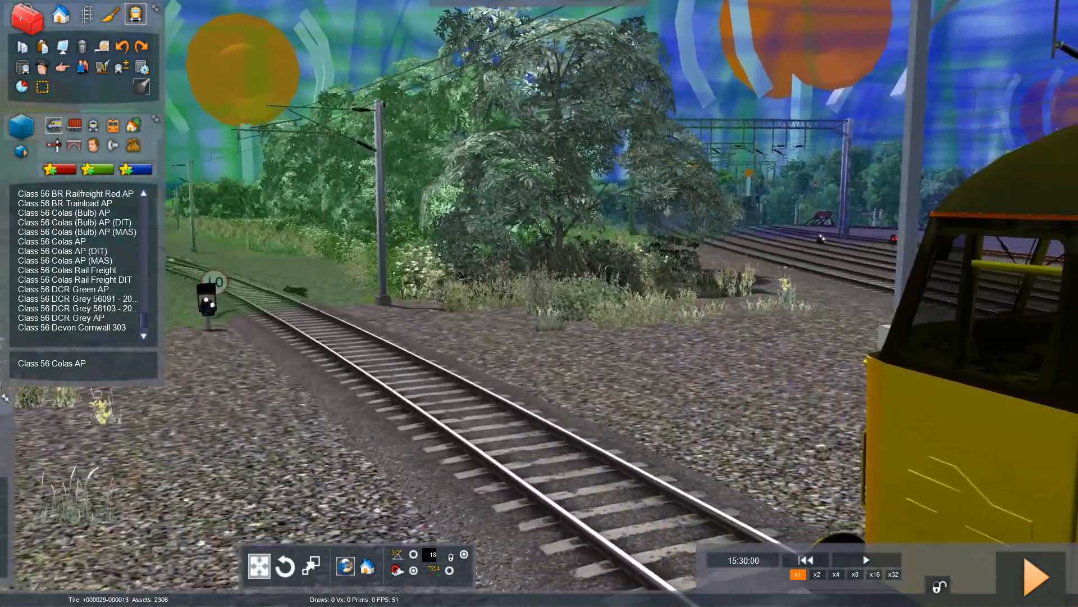
key("Left")
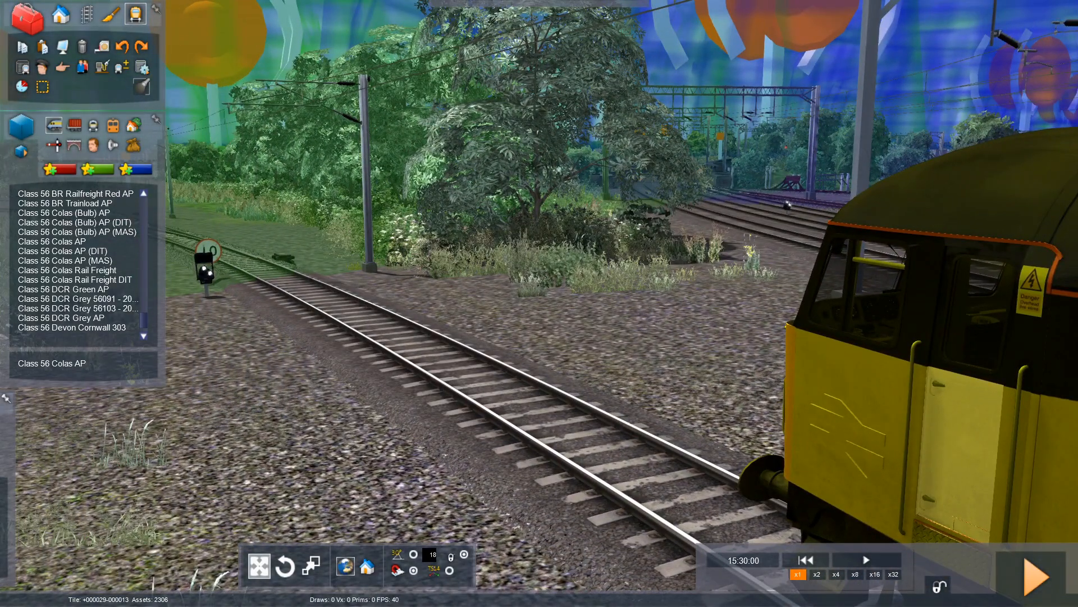
key("Left")
left_click(19, 152)
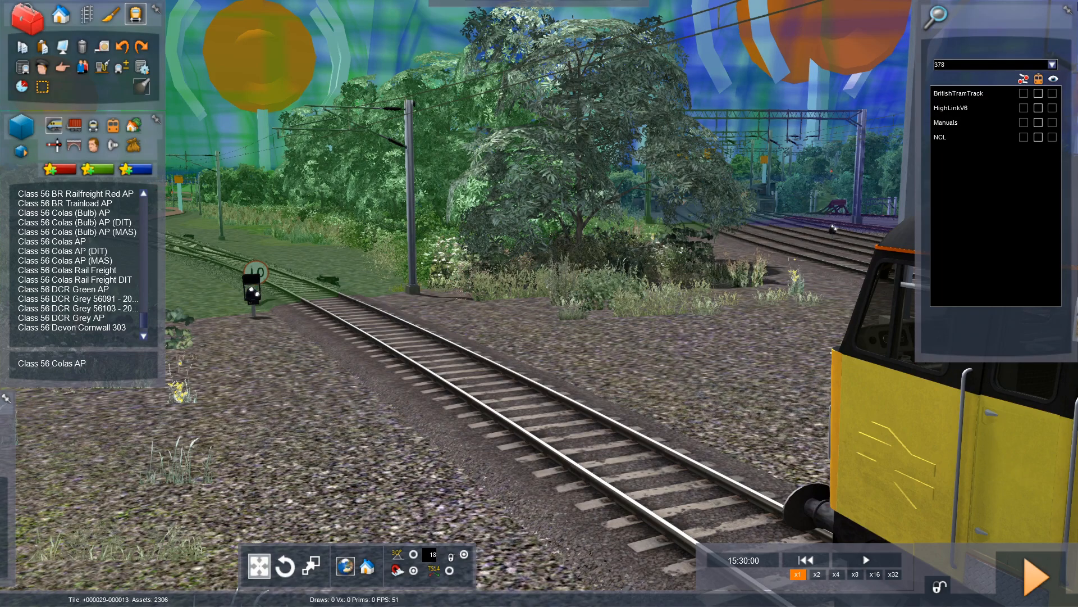
left_click(1051, 65)
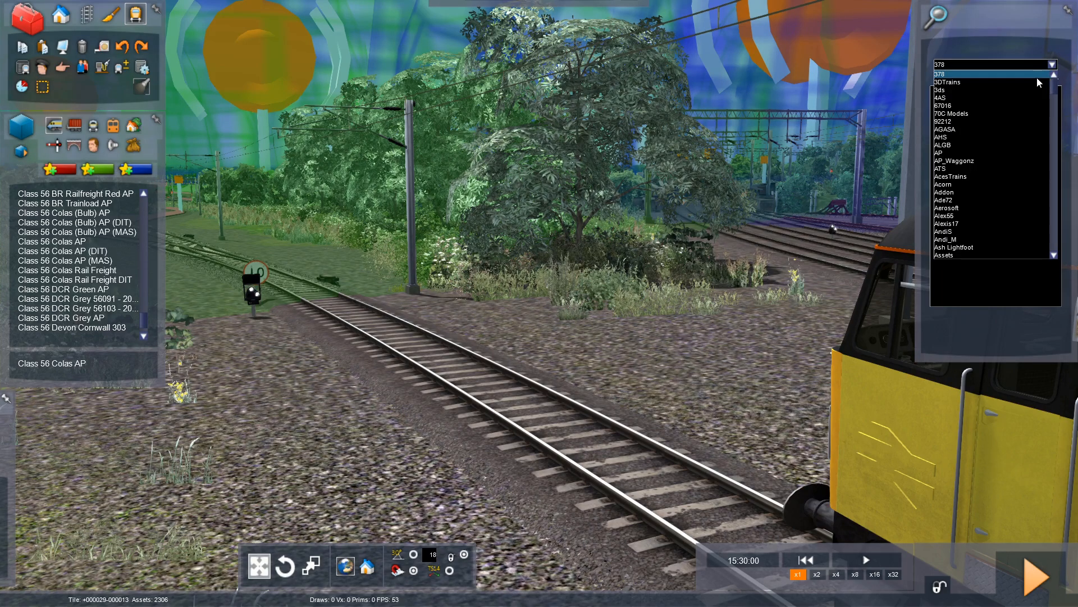
left_click(967, 153)
left_click_drag(1058, 107, 1059, 267)
left_click(1038, 255)
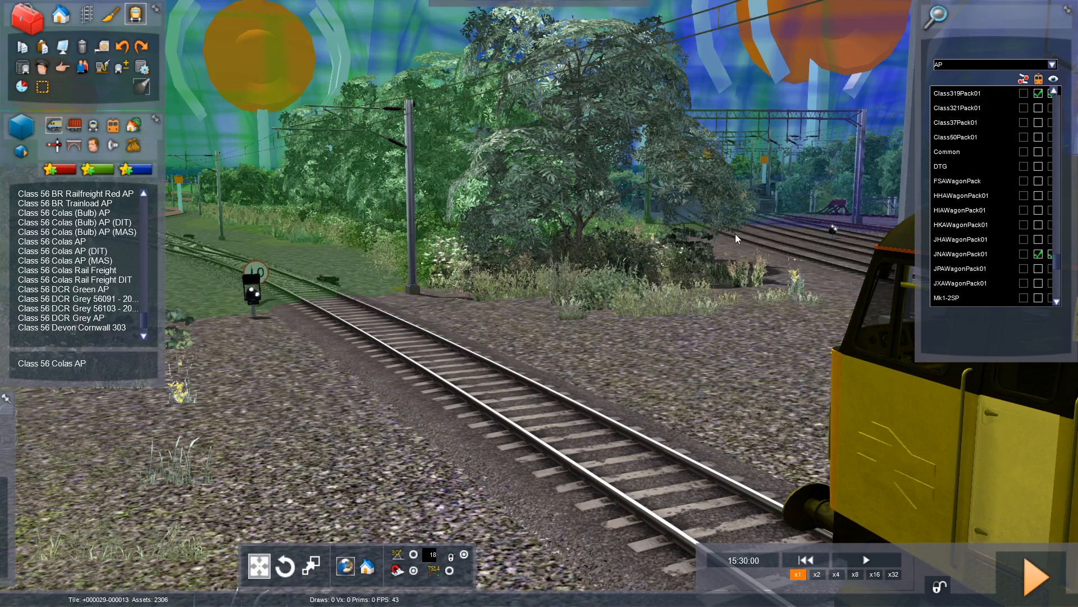
Step: Place two AP JNA-C NR Loaded wagons on the track behind the Class 56 locomotive
left_click(73, 124)
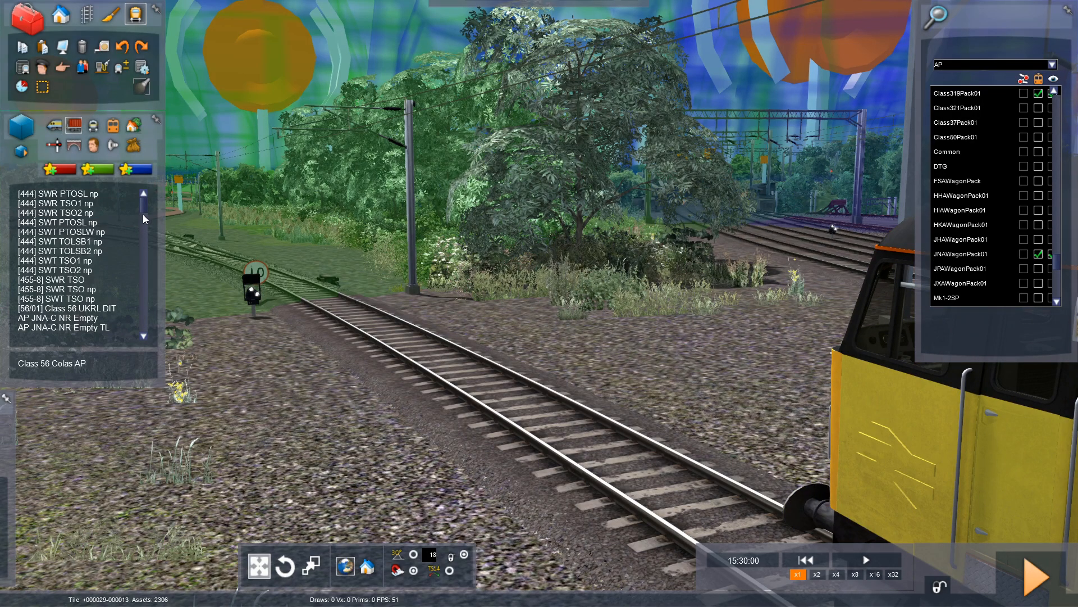
scroll(104, 329, "down", 1)
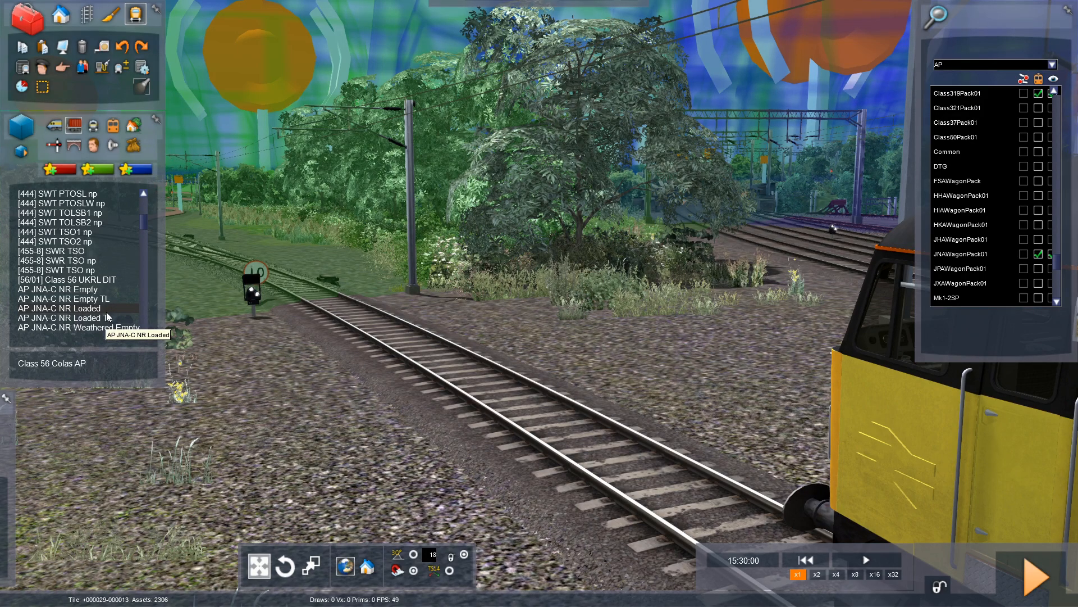
left_click(107, 310)
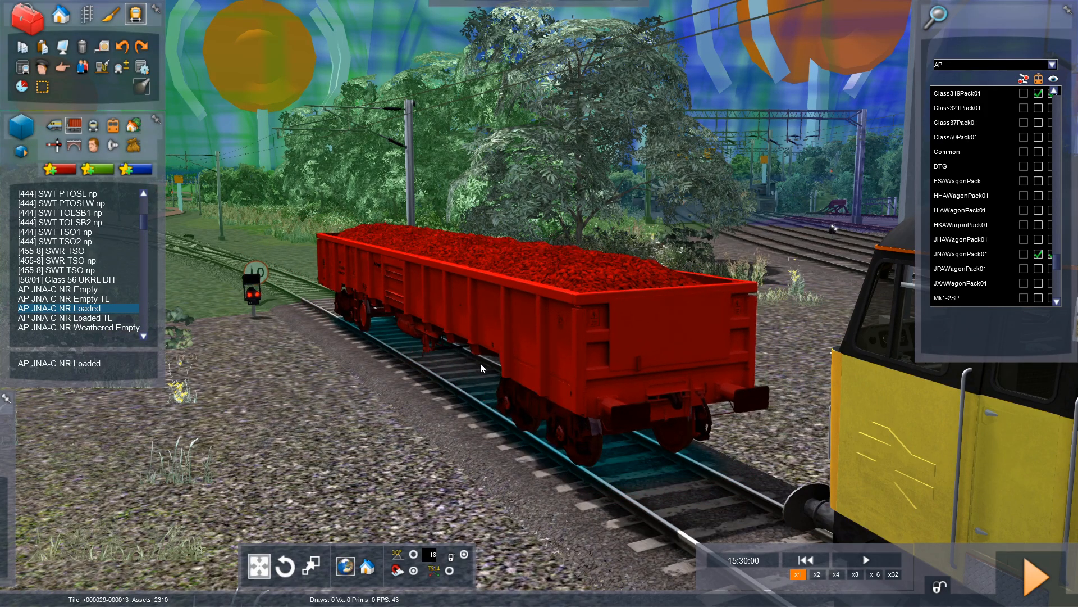
left_click(530, 403)
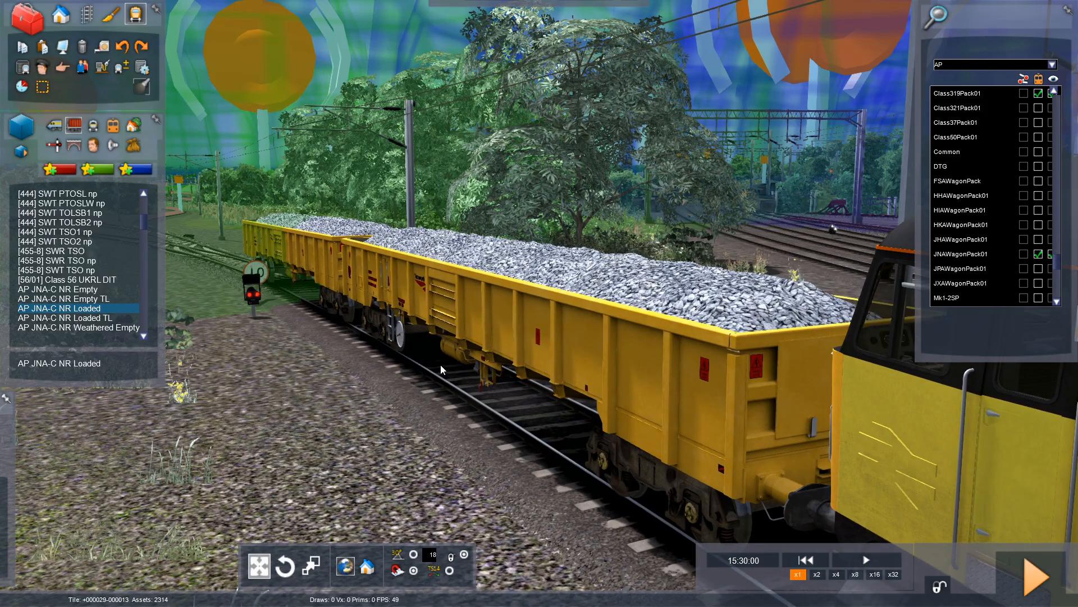
key("Down")
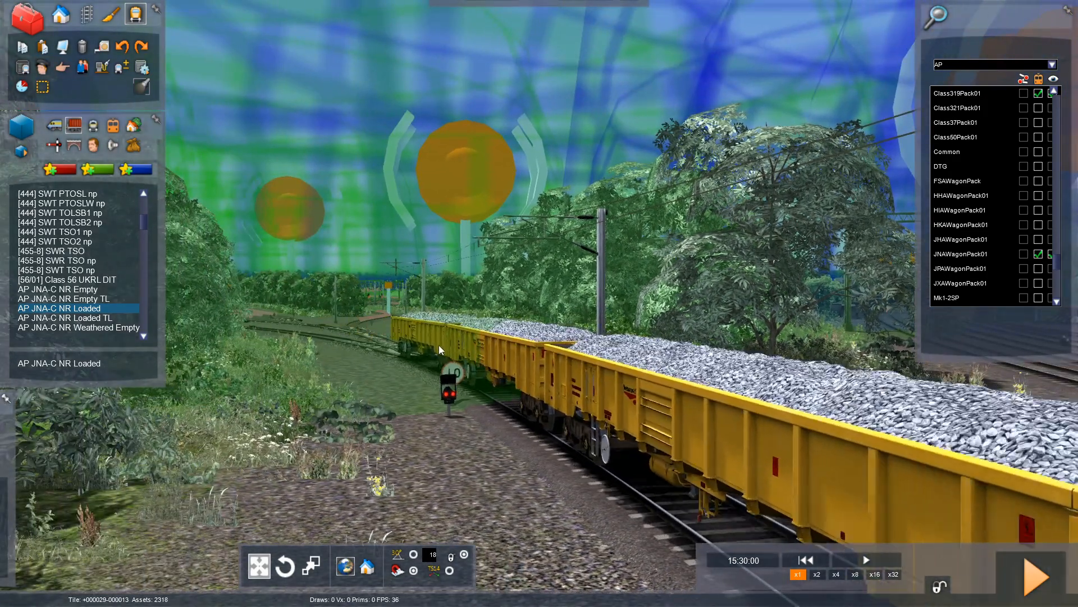
right_click(420, 340)
Step: Move the two loaded wagons back along the curving track so they stand clear of the locomotive
right_click_drag(420, 340, 421, 394)
key("Down")
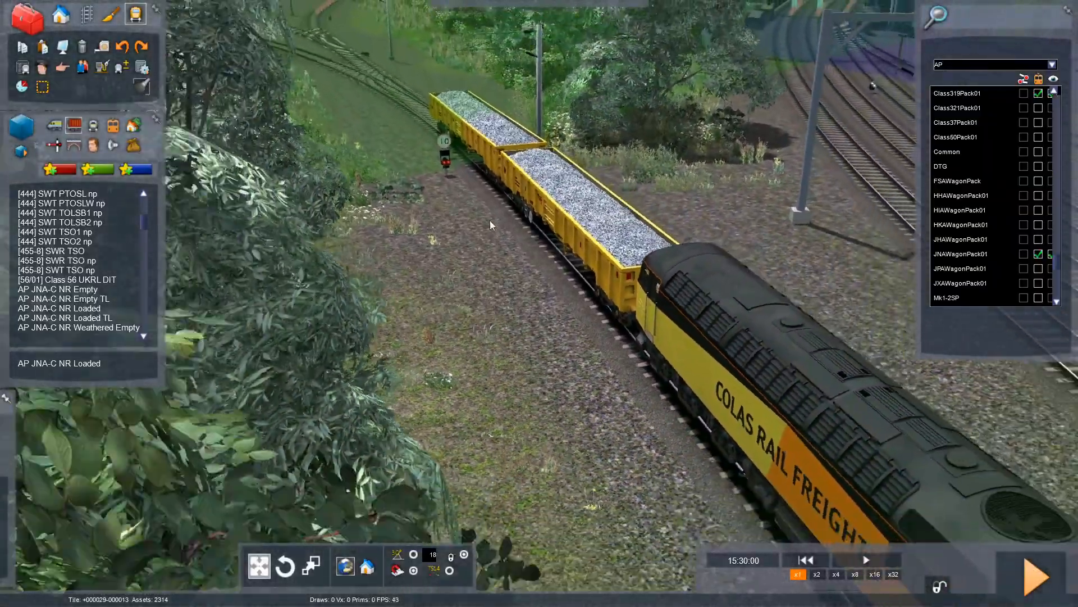
key("Down")
right_click_drag(490, 220, 493, 168)
right_click_drag(493, 505, 505, 349)
key("Down")
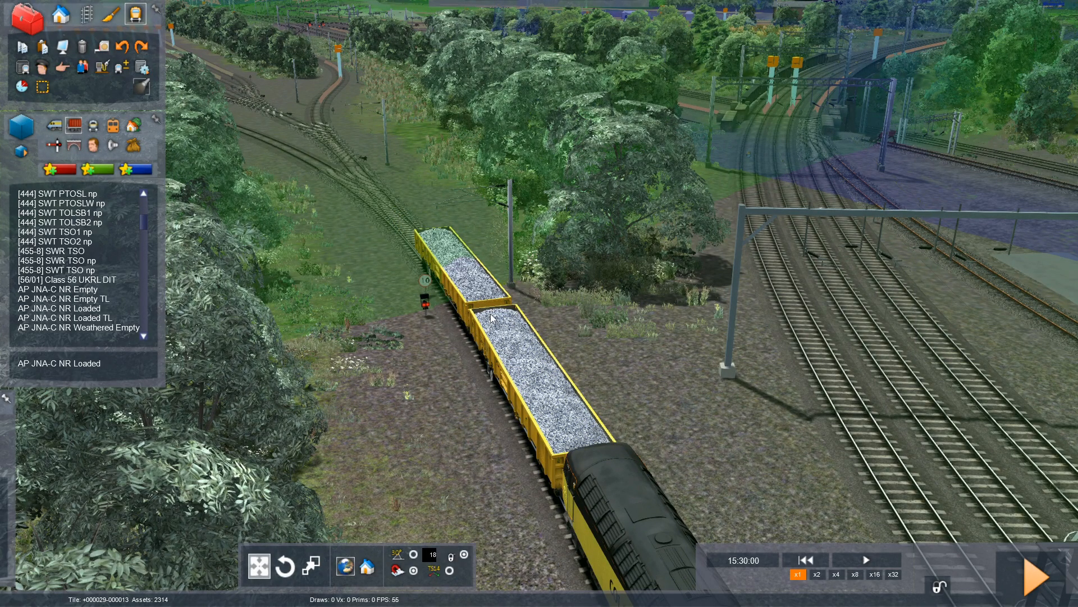
left_click(472, 284)
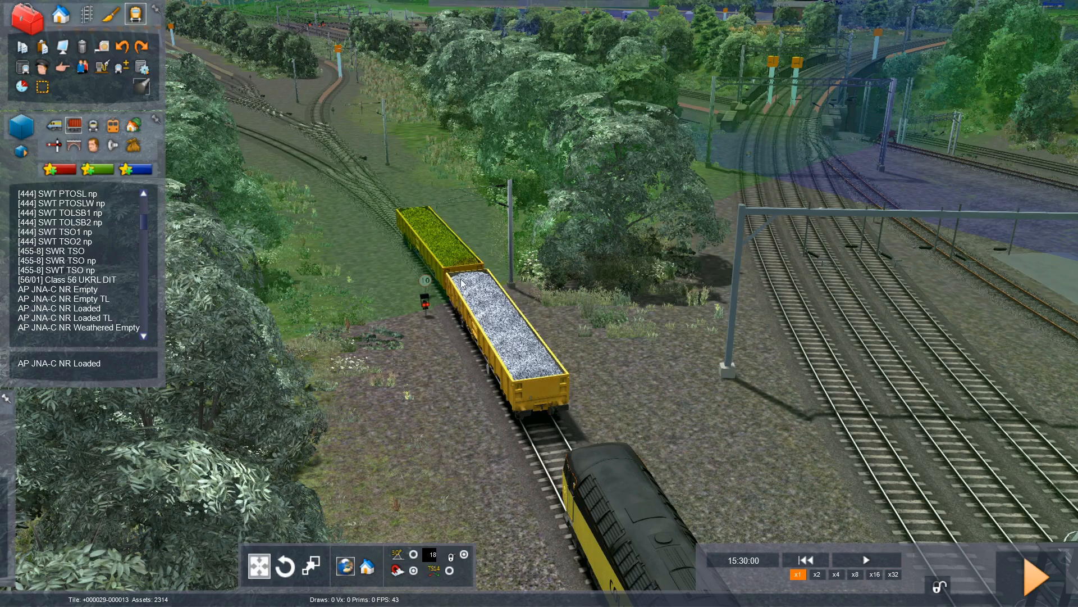
Step: Try to extend the rake with a pasted copy of the two wagons and another AP JNA-C NR Loaded wagon
left_click(21, 49)
left_click(43, 47)
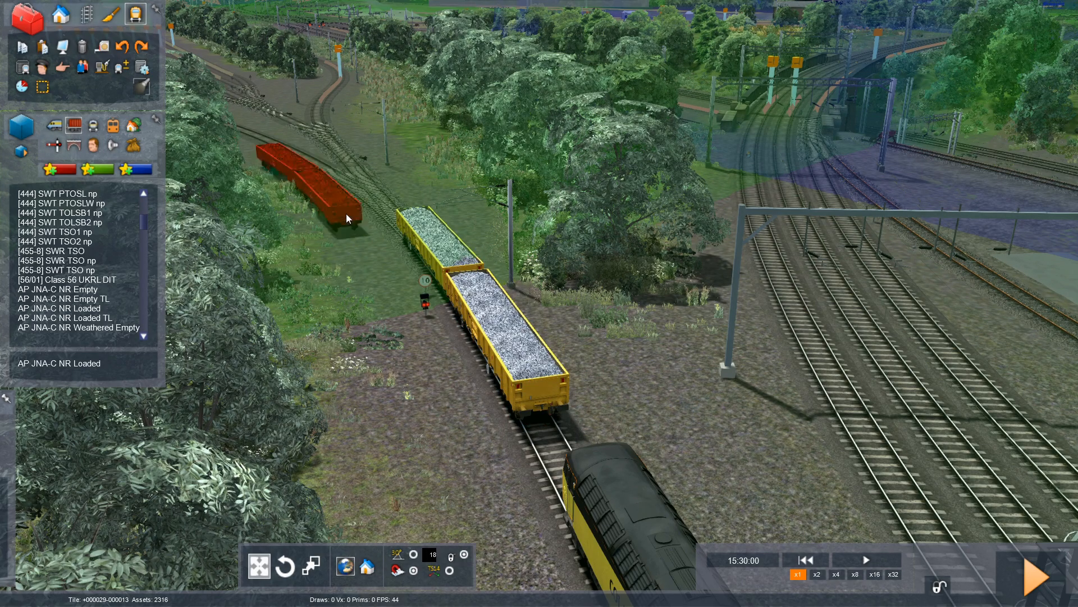
left_click(399, 199)
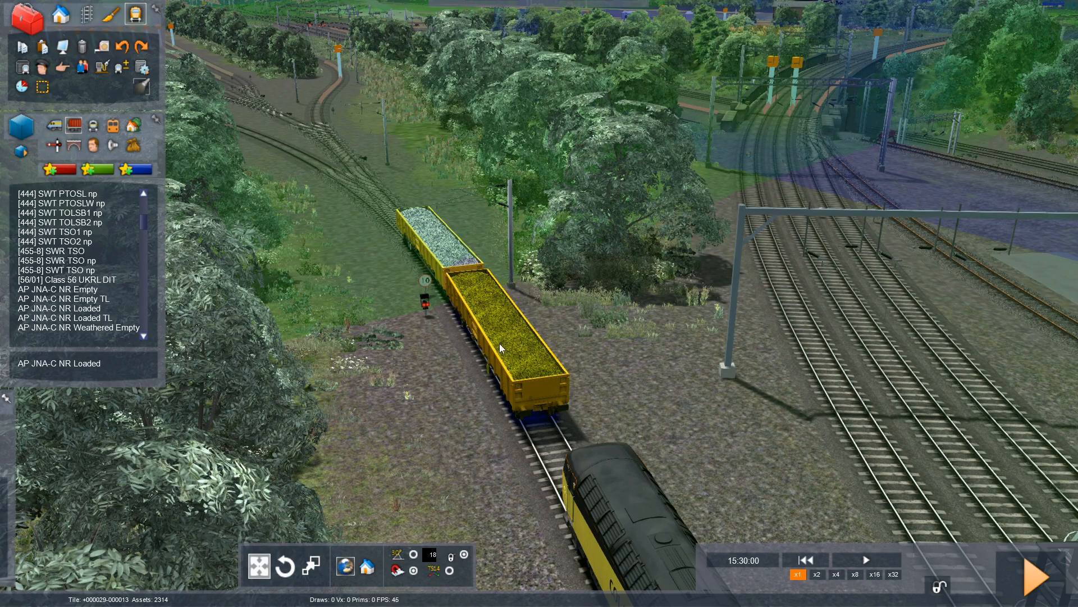
key("Up")
right_click_drag(500, 344, 500, 344)
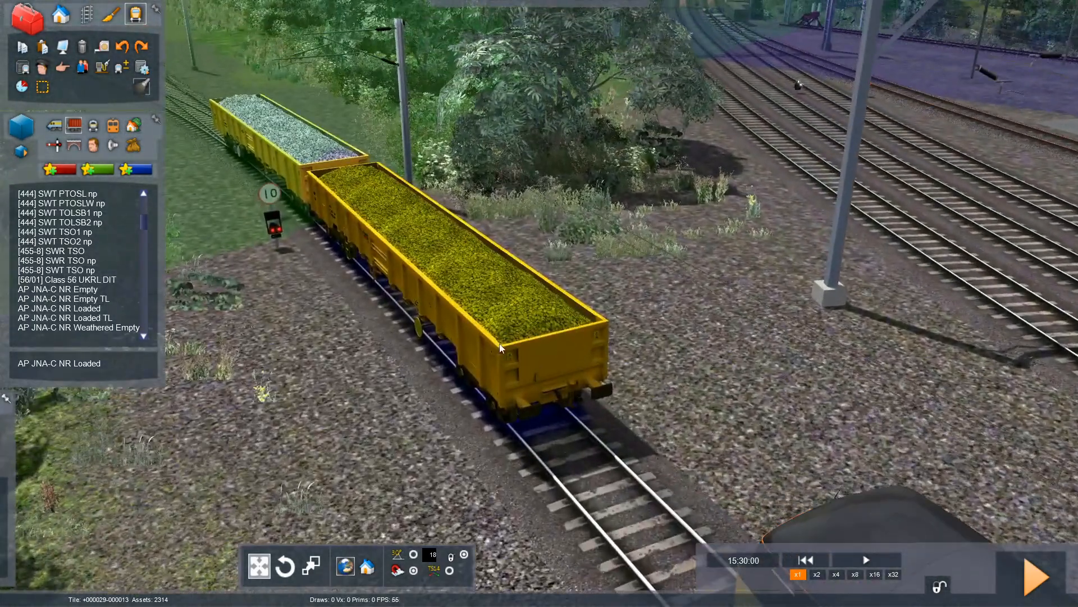
right_click_drag(437, 258, 437, 259)
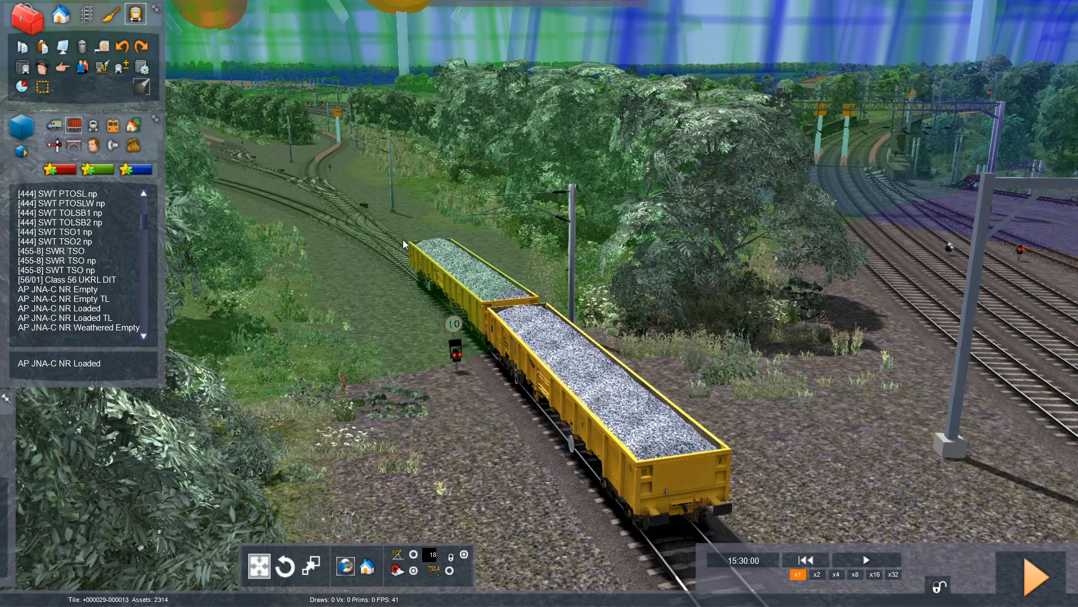
left_click(104, 309)
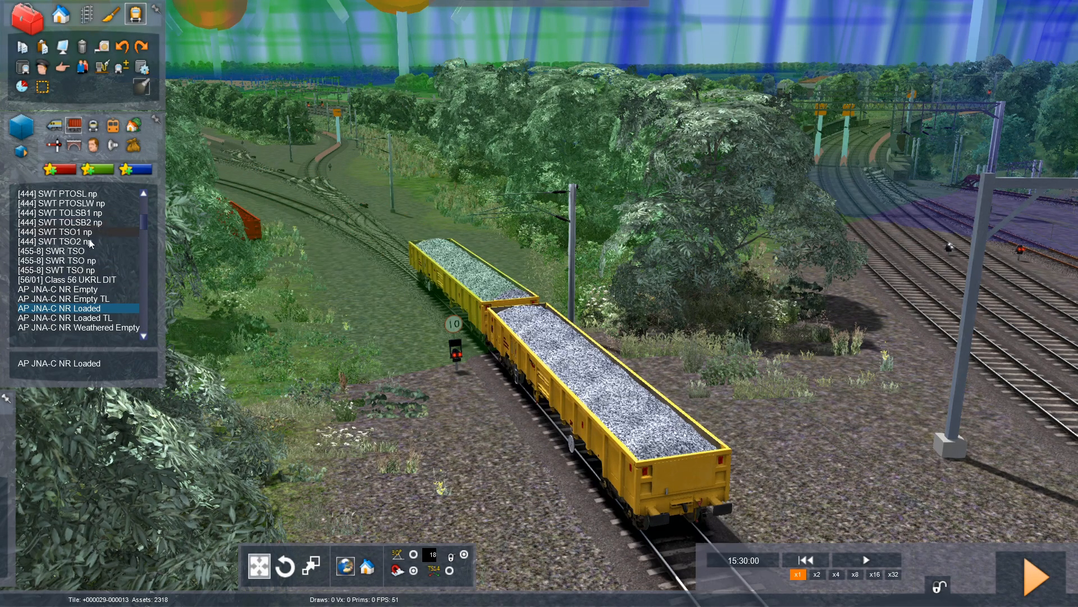
right_click(461, 200)
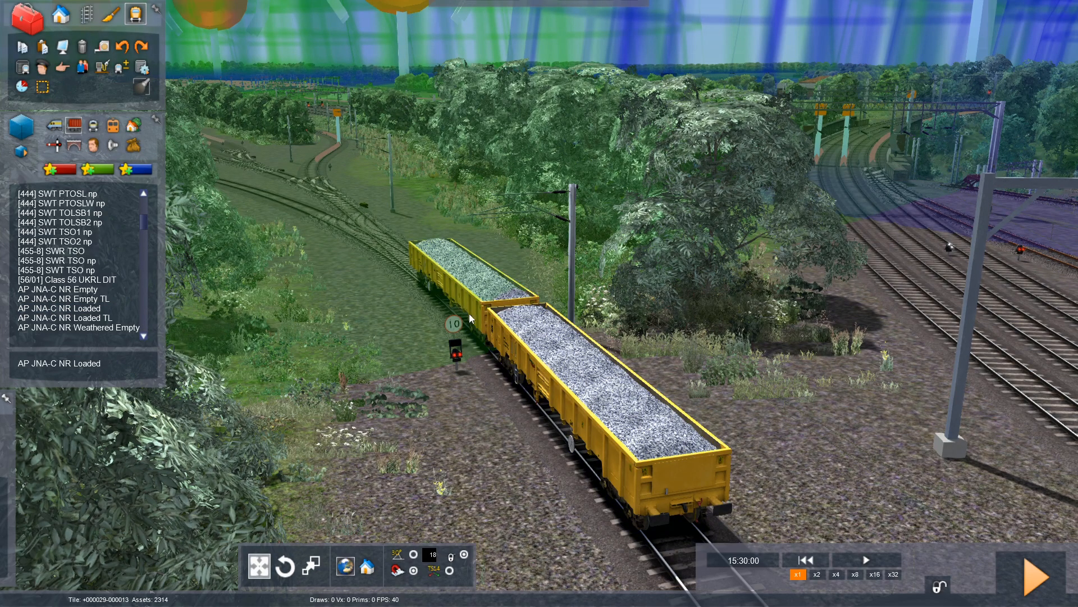
Step: Copy the two loaded wagons onto the rear of the rake and duplicate the resulting four wagons behind it
left_click(561, 379)
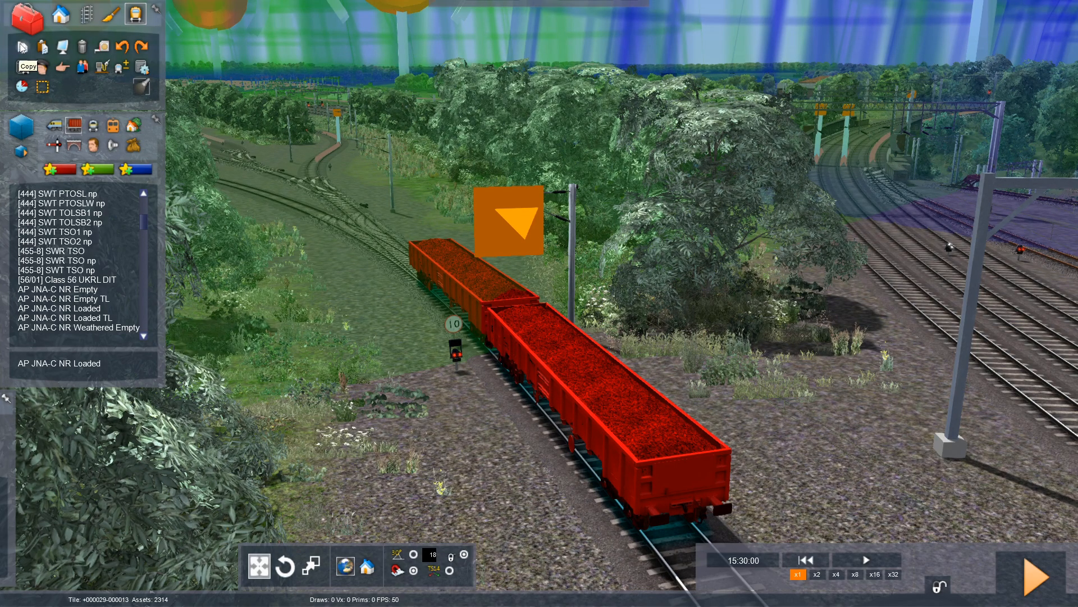
left_click(22, 48)
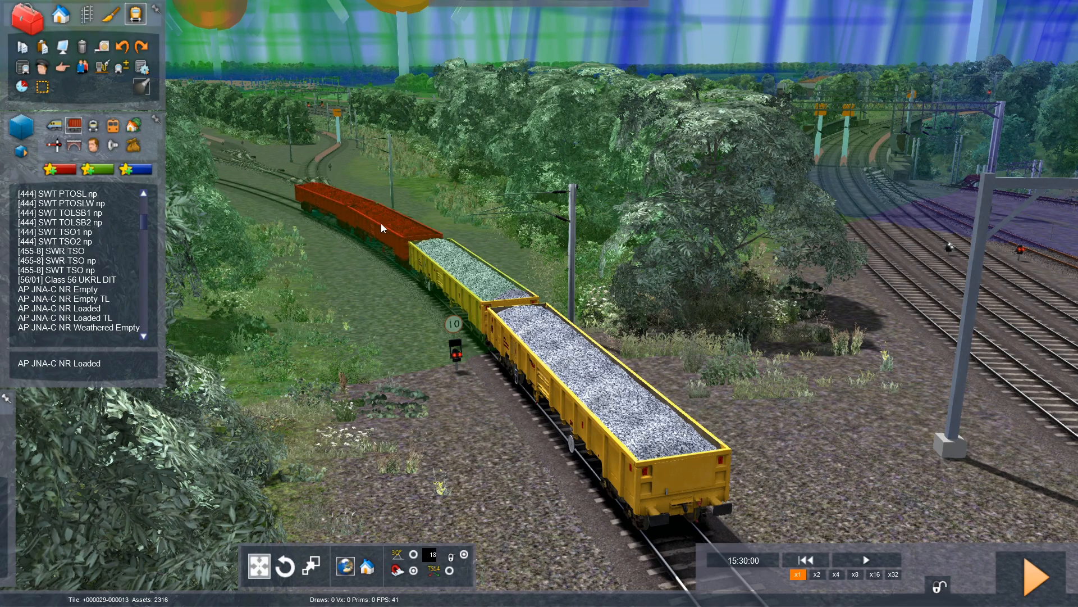
left_click(393, 226)
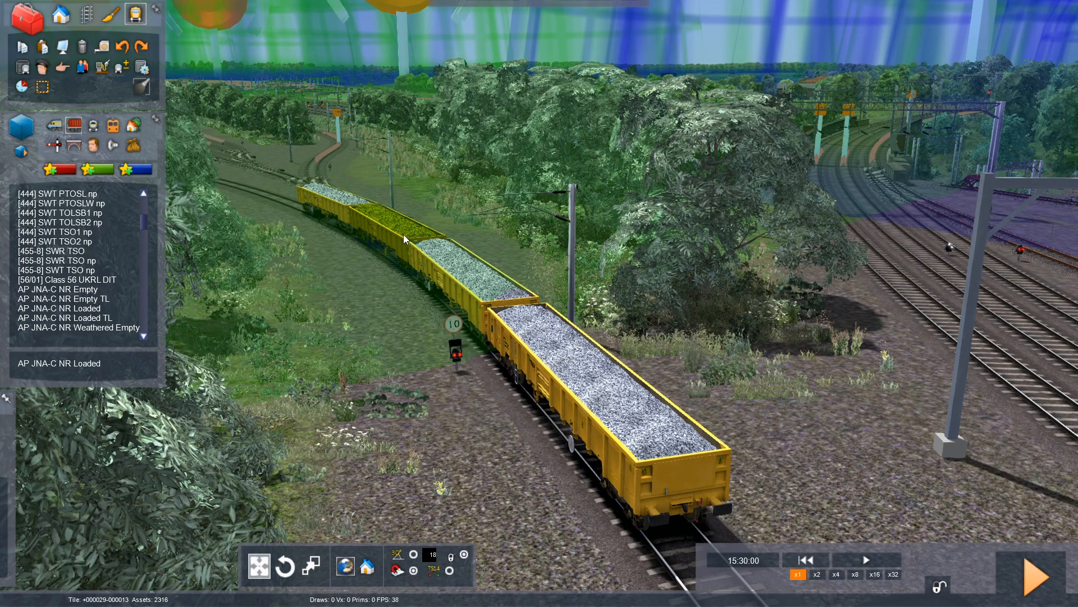
left_click(403, 234)
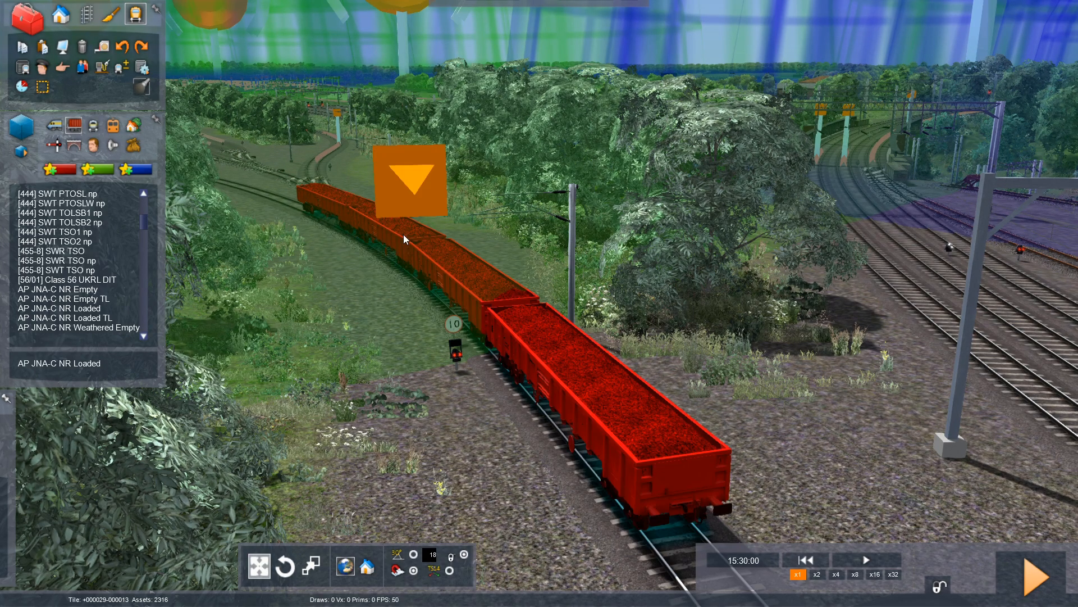
left_click(23, 48)
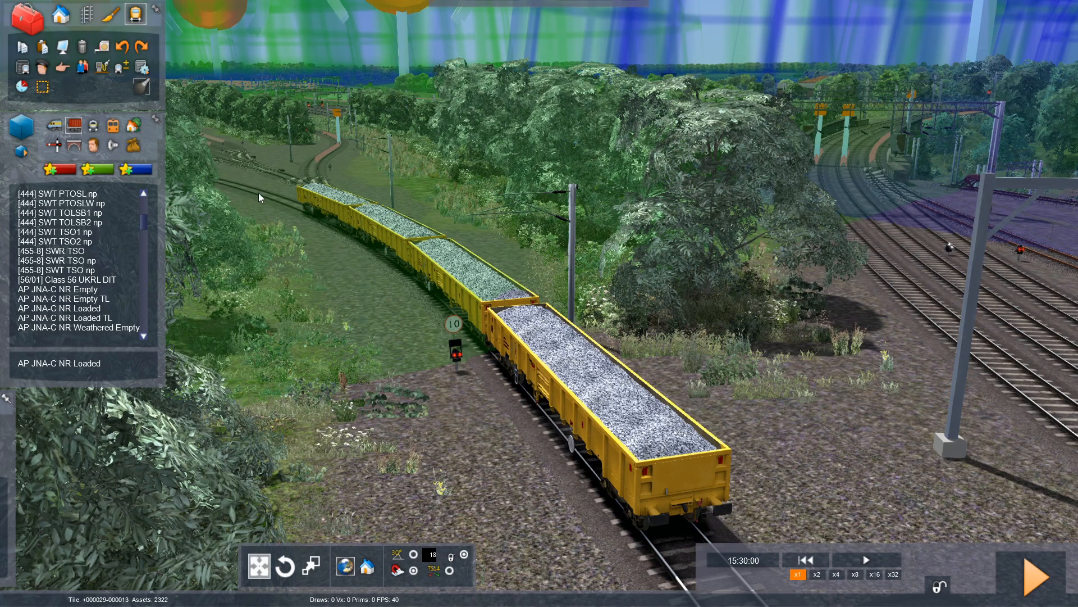
left_click(346, 206)
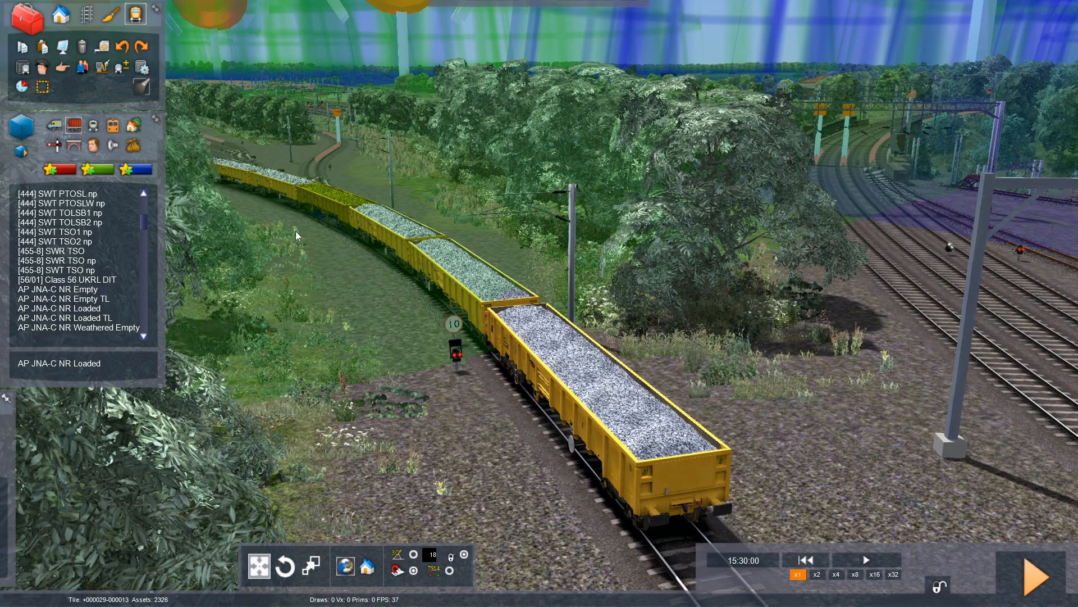
Step: Duplicate the whole wagon rake once more so it extends back into the yard sidings
right_click_drag(296, 231, 280, 277)
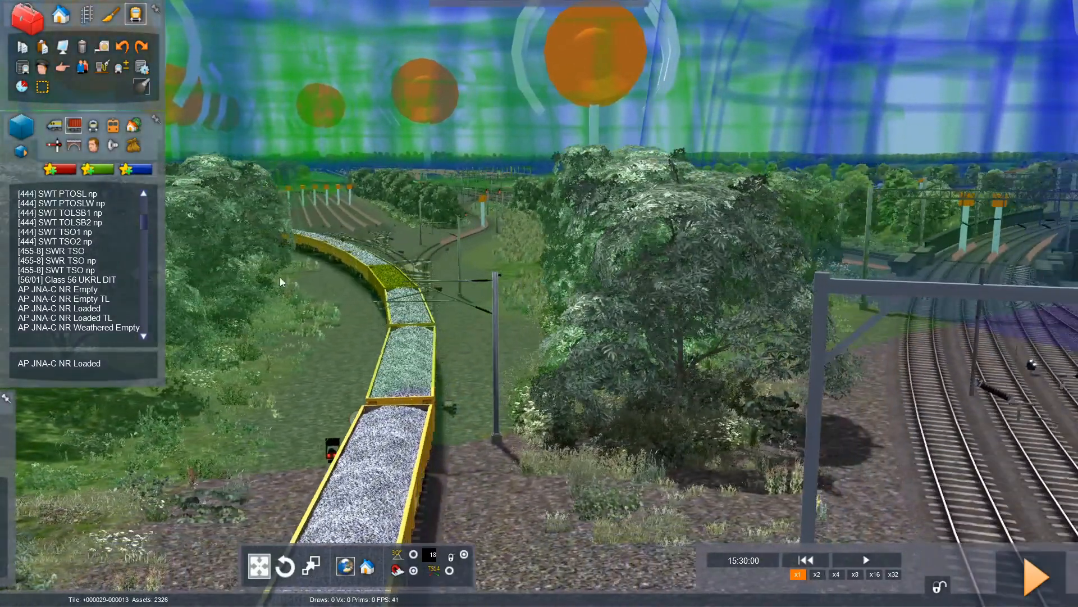
left_click(402, 317)
left_click(41, 48)
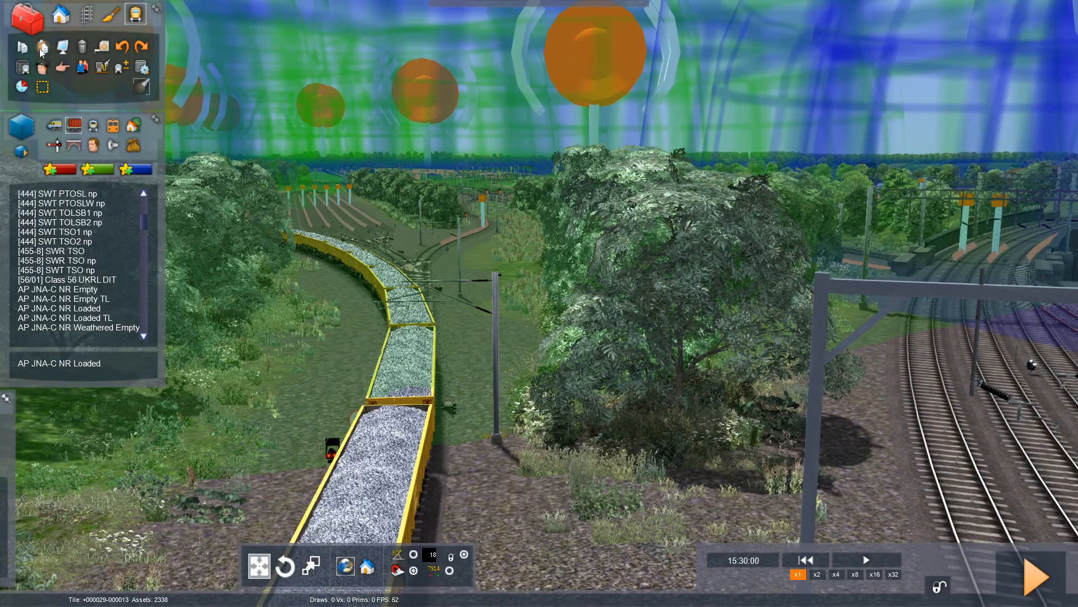
key("Up")
right_click_drag(393, 322, 370, 313)
left_click(536, 417)
mouse_move(528, 437)
left_mouse_down()
mouse_move(528, 424)
mouse_move(548, 440)
mouse_move(567, 438)
mouse_move(524, 456)
mouse_move(530, 448)
left_mouse_up()
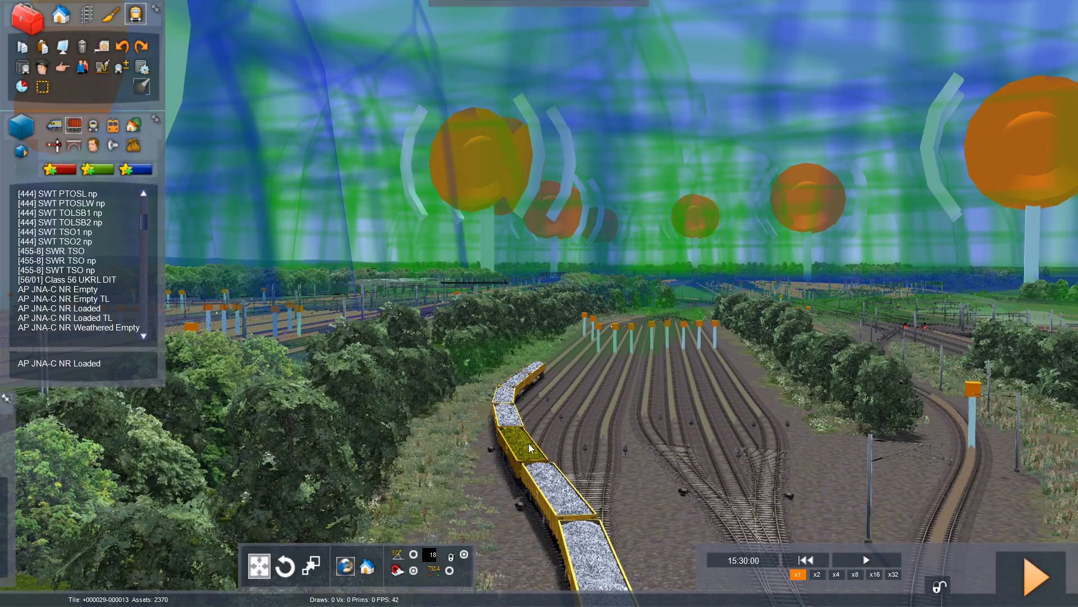
Step: Delete the surplus wagons at the locomotive end and move the locomotive up against the rake
right_click_drag(528, 444, 512, 452)
key("Right")
key("Up")
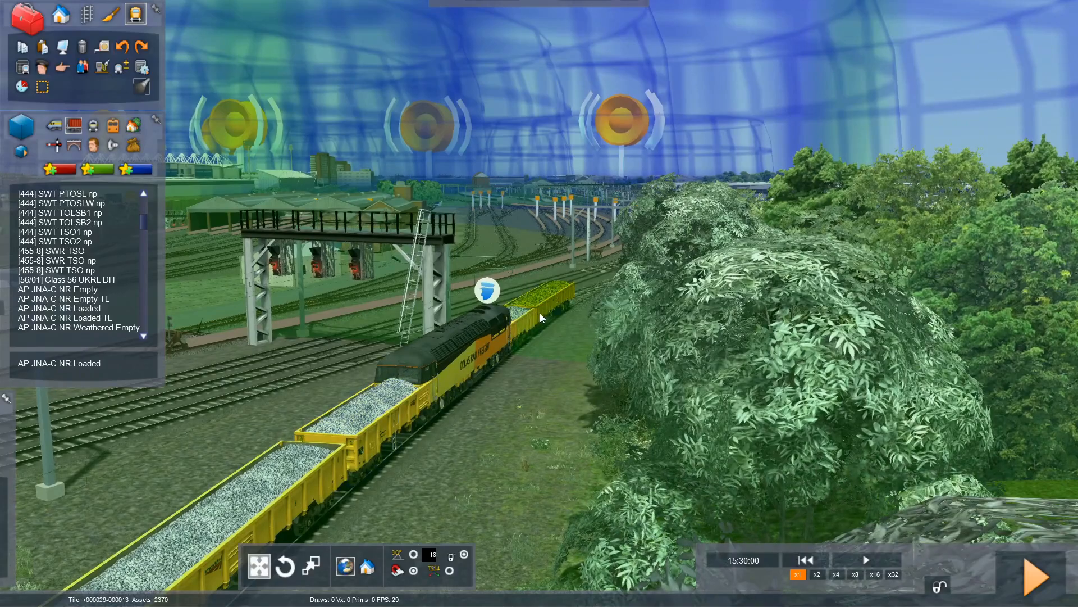
left_click(530, 318)
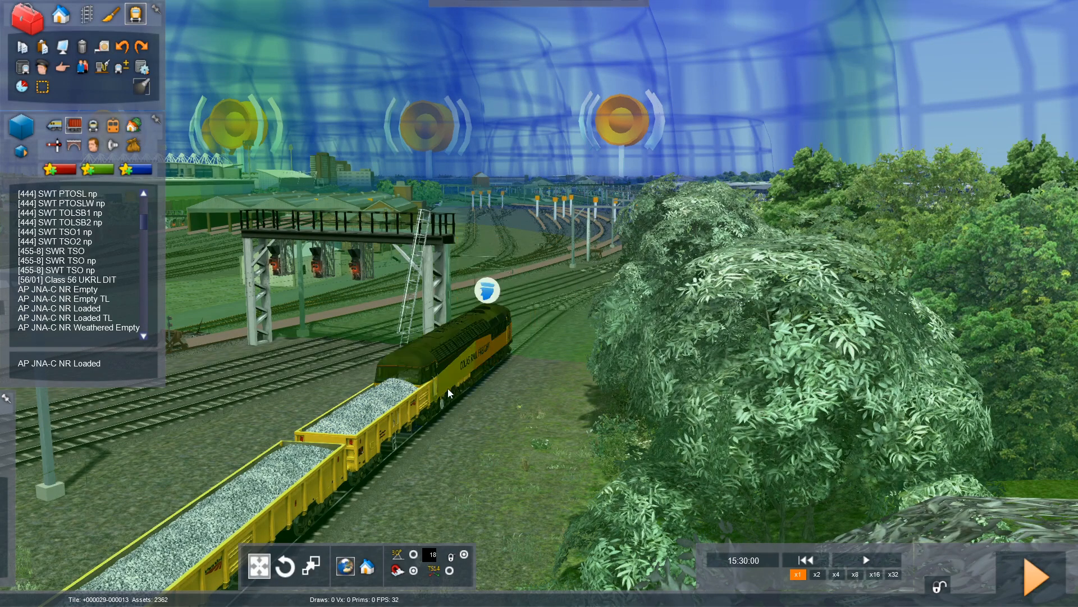
left_click(382, 437)
key("Delete")
left_click_drag(436, 383, 394, 431)
Step: Place an AP JNA-C NR Loaded TL wagon at the tail end of the rake and flip its direction
right_click_drag(409, 429, 92, 339)
key("Right")
key("Up")
key("Down")
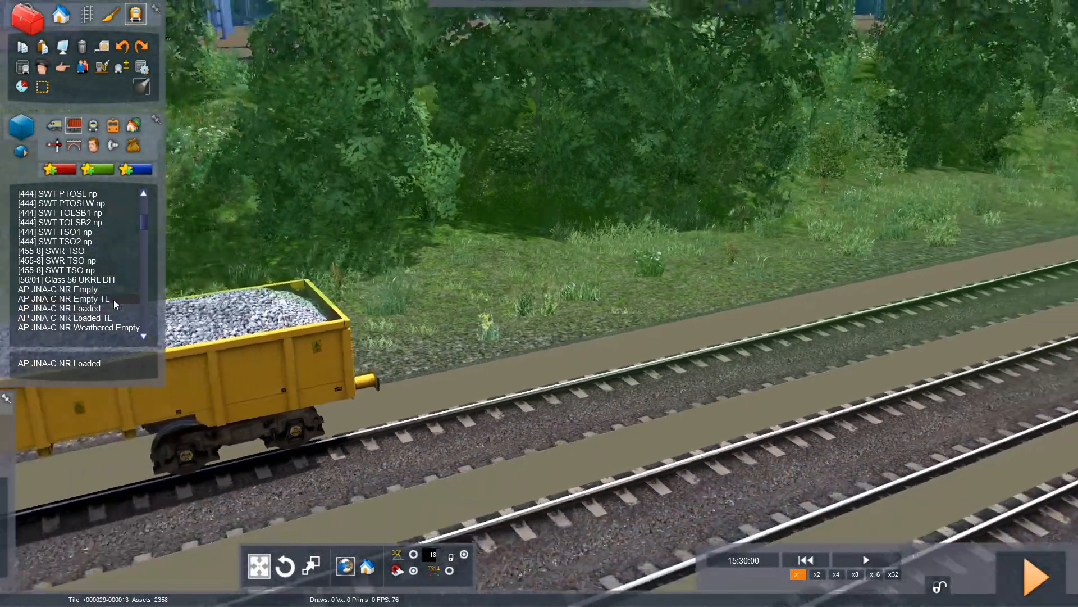
left_click(84, 318)
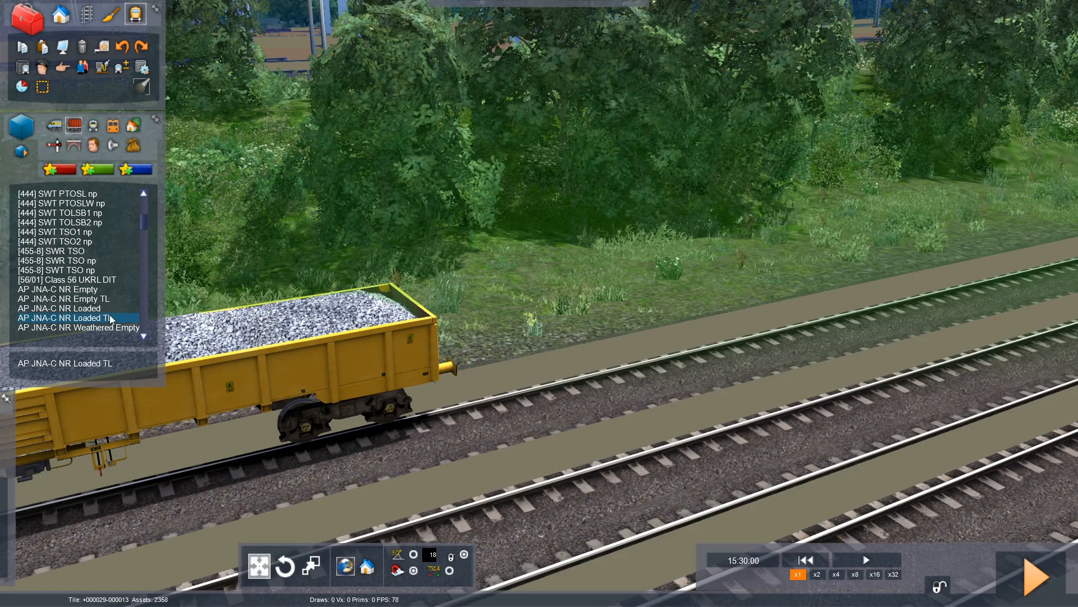
left_click(746, 291)
left_click_drag(746, 291, 712, 301)
left_click(716, 282)
left_click(755, 121)
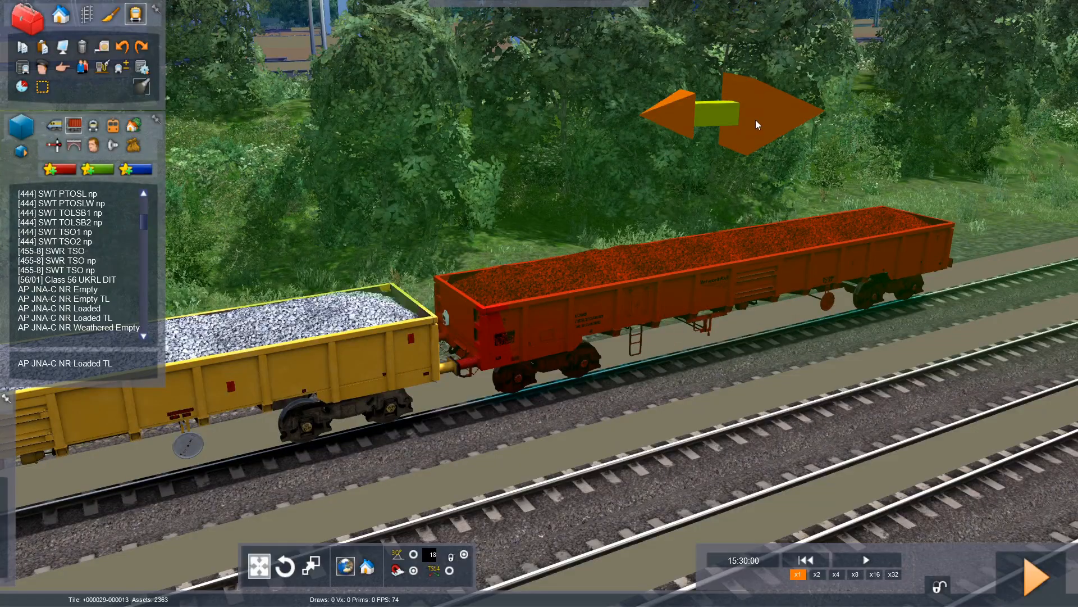
left_click(756, 120)
left_click(582, 142)
Step: Inspect the assembled engineering train from its tail wagon to the locomotive at the head
key("Right")
key("Right")
right_click_drag(715, 159, 585, 191)
key("Up")
right_click_drag(584, 303, 571, 385)
key("Up")
left_click(497, 377)
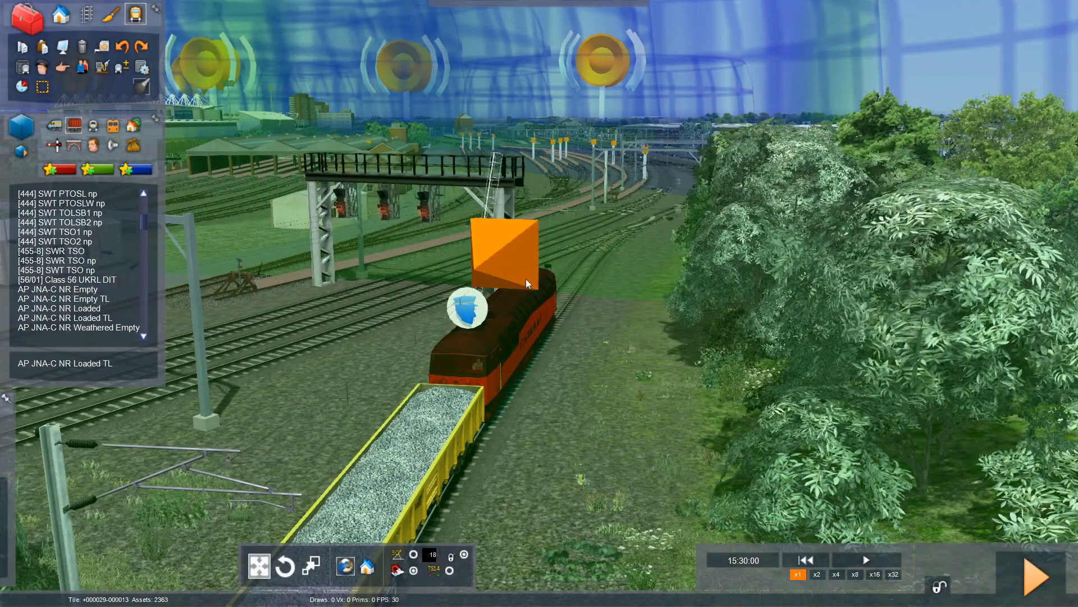
left_click(576, 360)
Step: Survey the running lines from the yard to Crewe station, down to the ramped ends of the bay platforms
key("Up")
right_click_drag(632, 339, 791, 297)
key("Up")
key("Down")
key("Up")
key("Up")
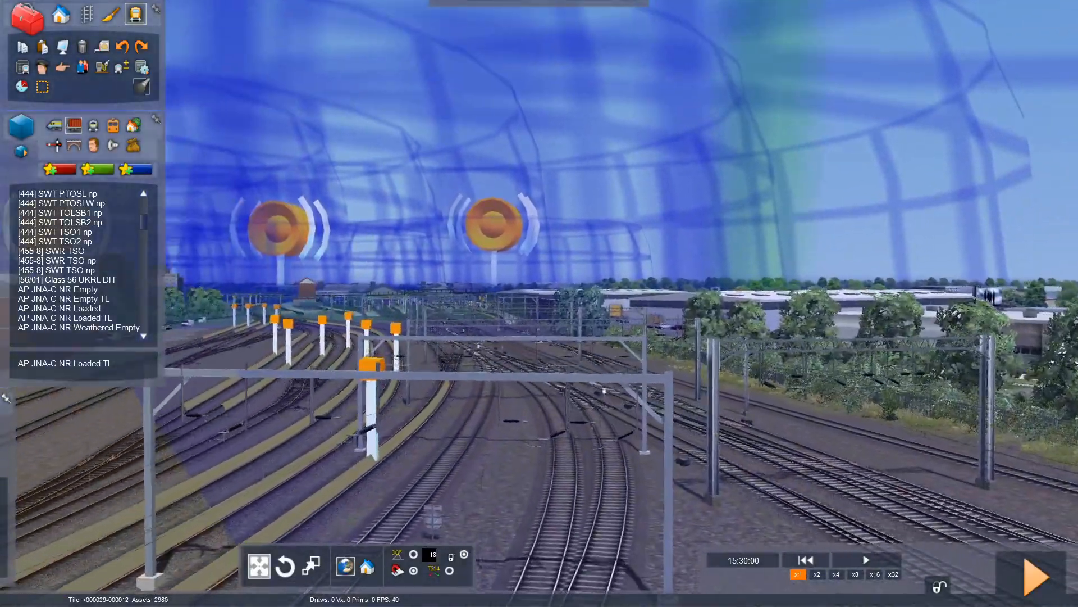
key("Up")
right_click_drag(729, 308, 662, 257)
key("Up")
right_click_drag(729, 309, 704, 312)
key("Up")
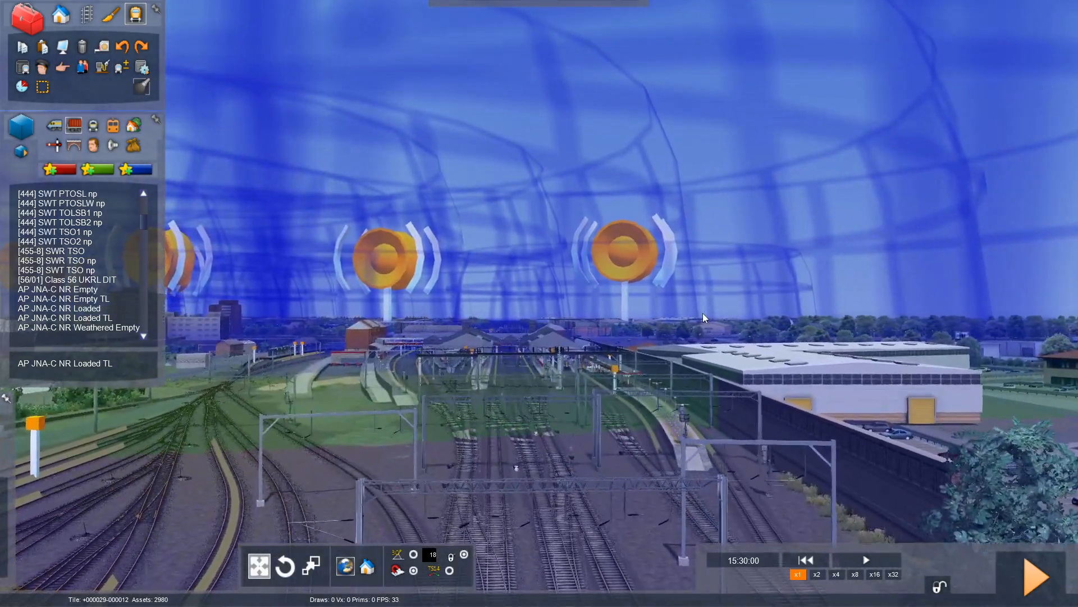
key("Up")
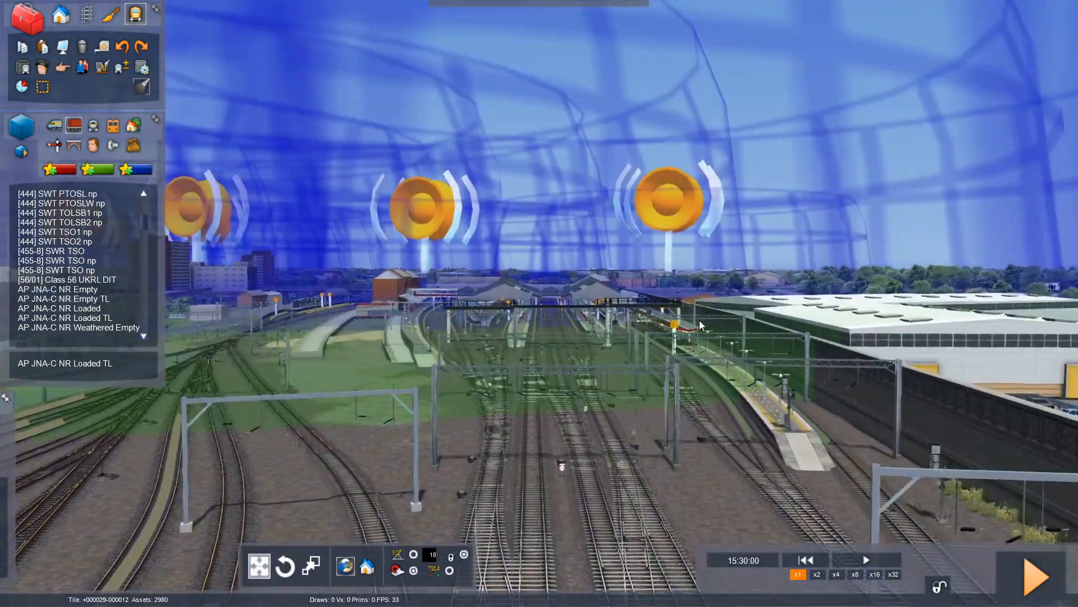
key("Up")
right_click_drag(699, 320, 665, 158)
key("Up")
key("Up")
key("Up")
key("Down")
key("Down")
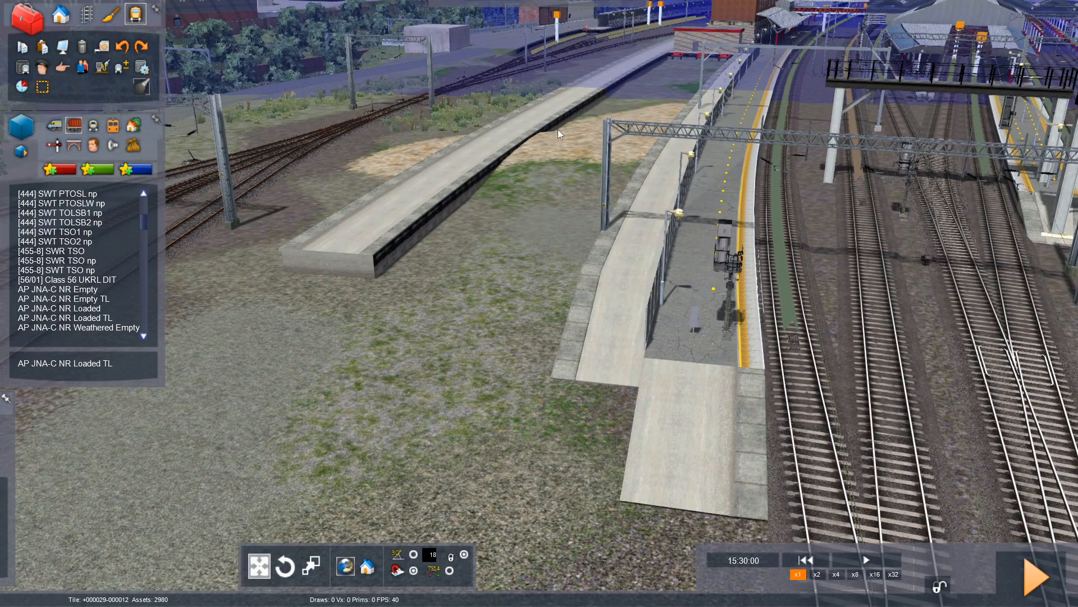
Step: Browse the scenery objects and preview PDE Bush Misc01, Bush Line 02 and Bush Hedge Near 20m on the ground between the platforms
left_click(132, 133)
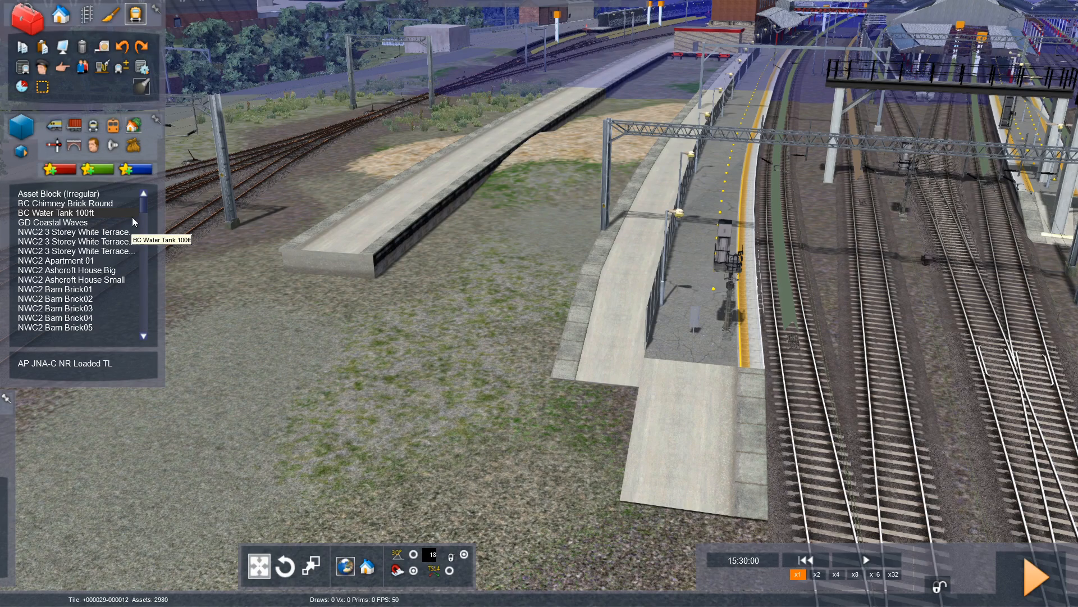
left_click_drag(139, 205, 140, 261)
scroll(140, 261, "down", 3)
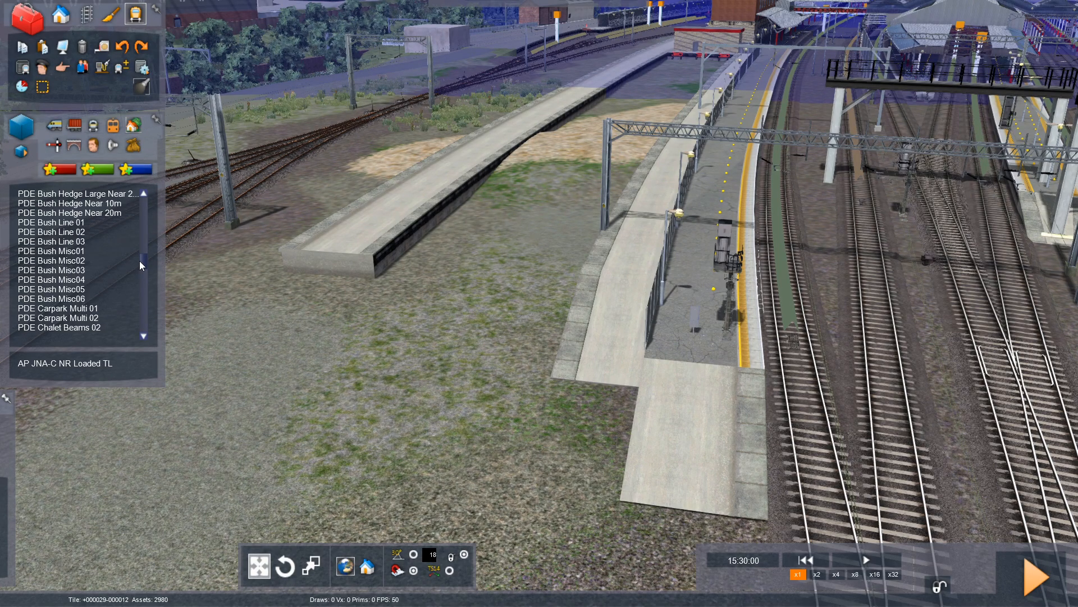
left_click(111, 251)
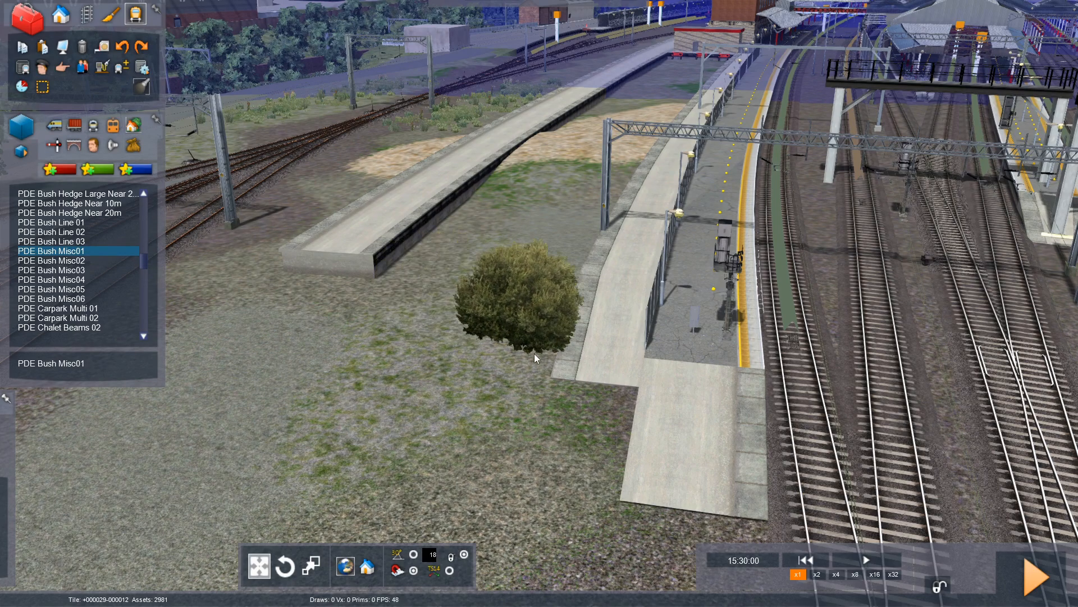
right_click(551, 353)
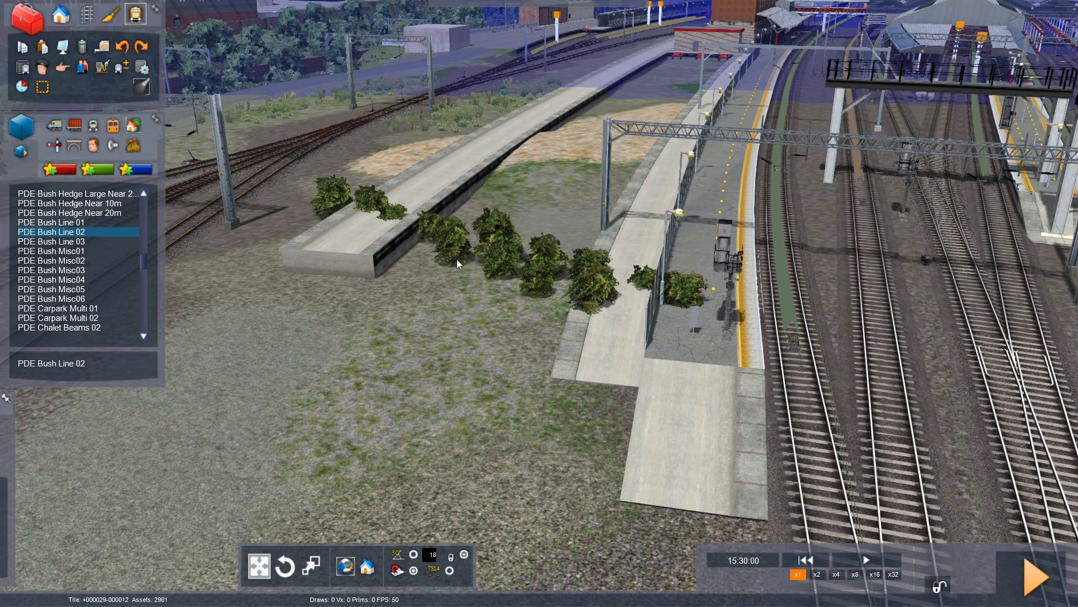
right_click(456, 262)
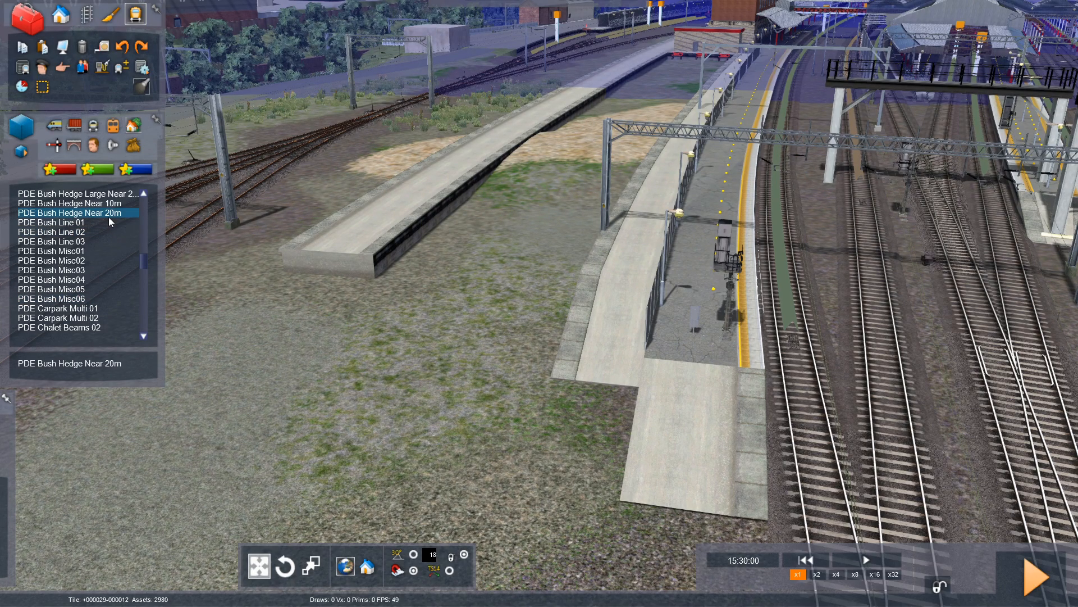
right_click(541, 307)
Step: Preview further plants between the platforms, including PDE Bush Hedge Near 10m and PDE Bush Misc03
scroll(108, 315, "down", 2)
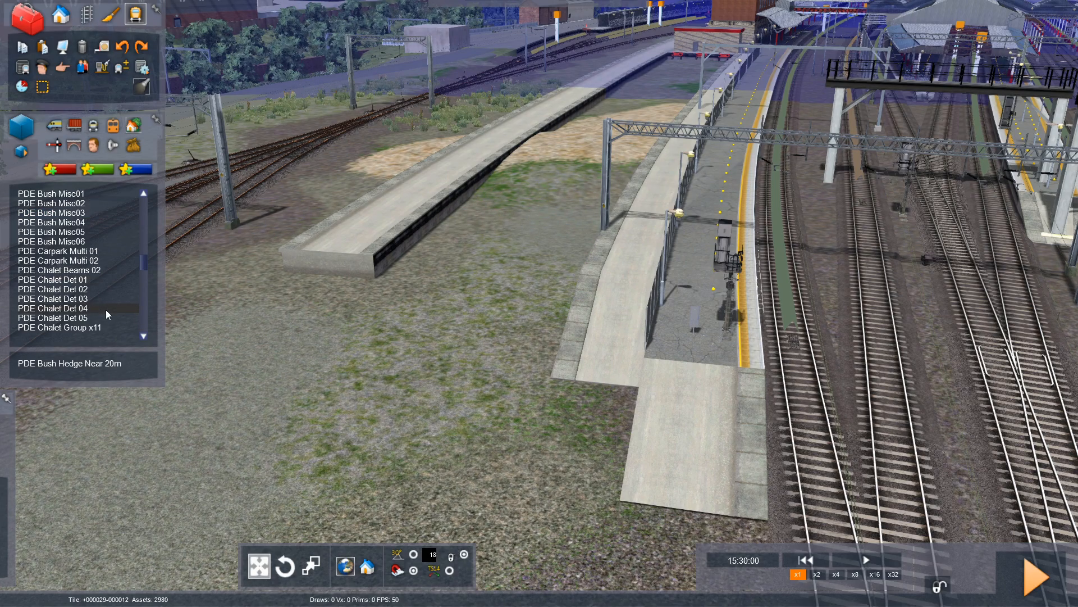
scroll(108, 315, "up", 5)
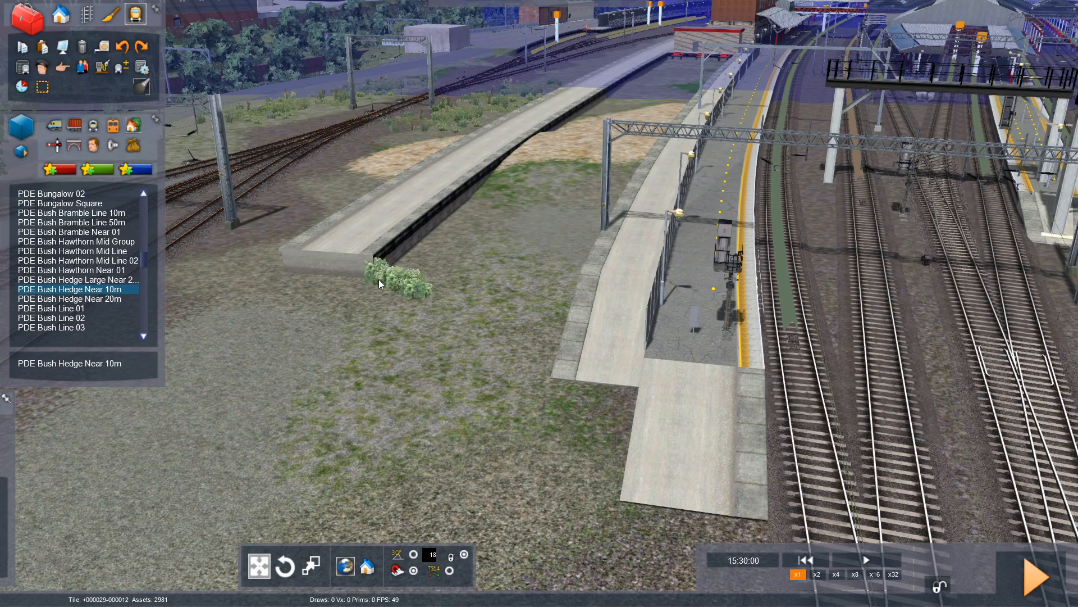
right_click(427, 317)
scroll(87, 321, "down", 2)
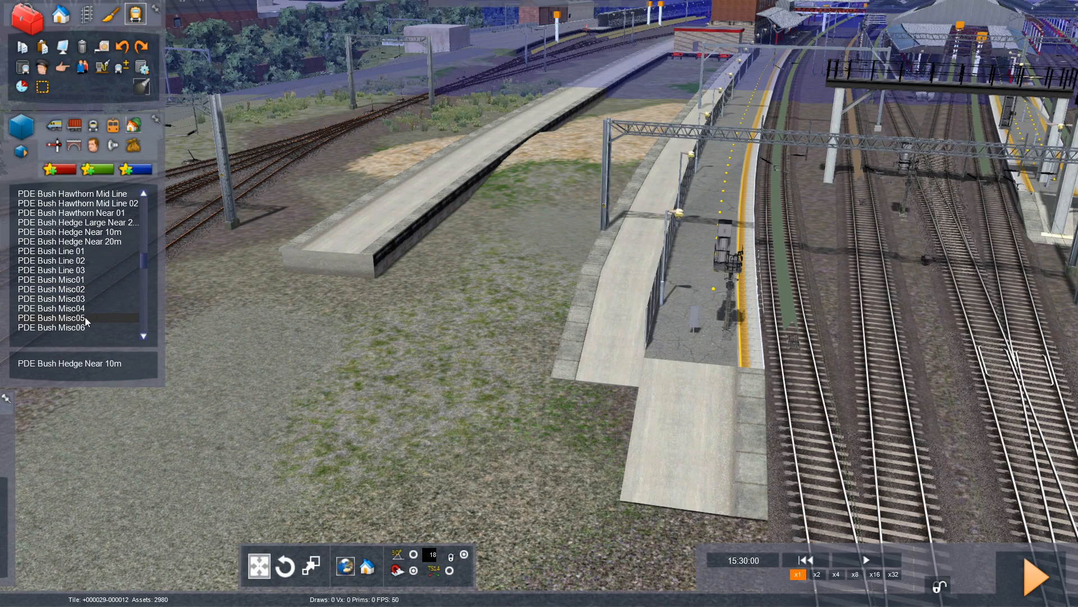
left_click(87, 318)
right_click(438, 327)
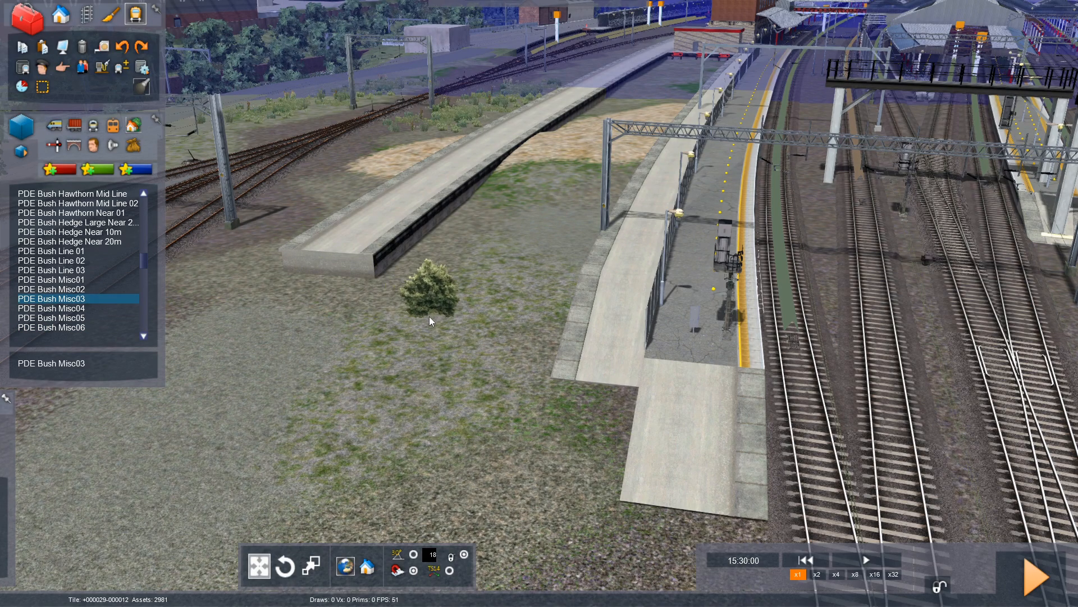
Step: Plant a row of PDE Bush Misc01 bushes along the fenced platform's inner edge, back to the station end
left_click(74, 283)
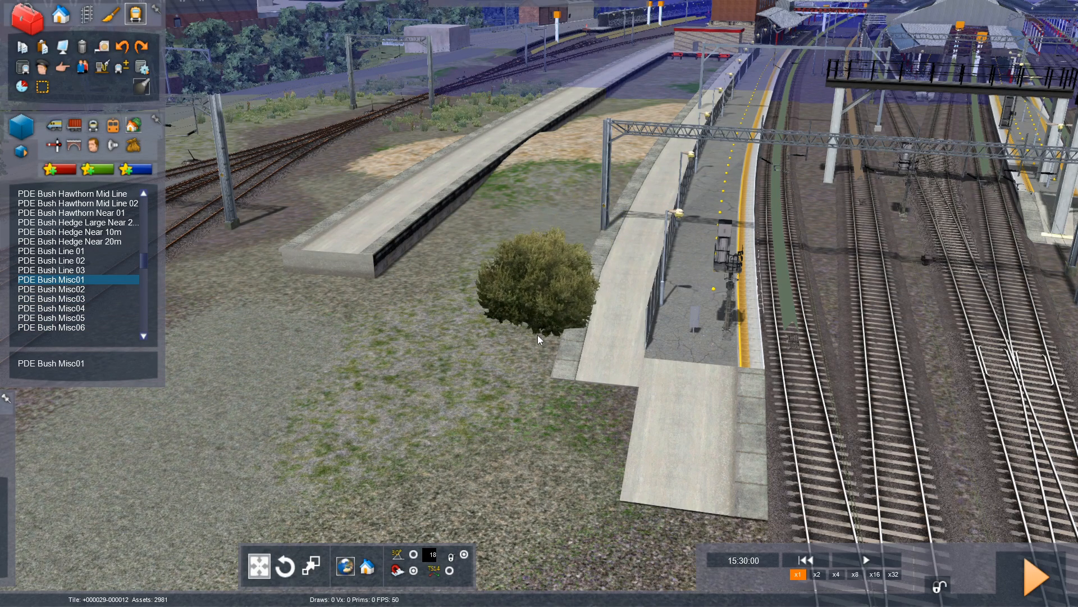
right_click_drag(527, 352, 444, 378)
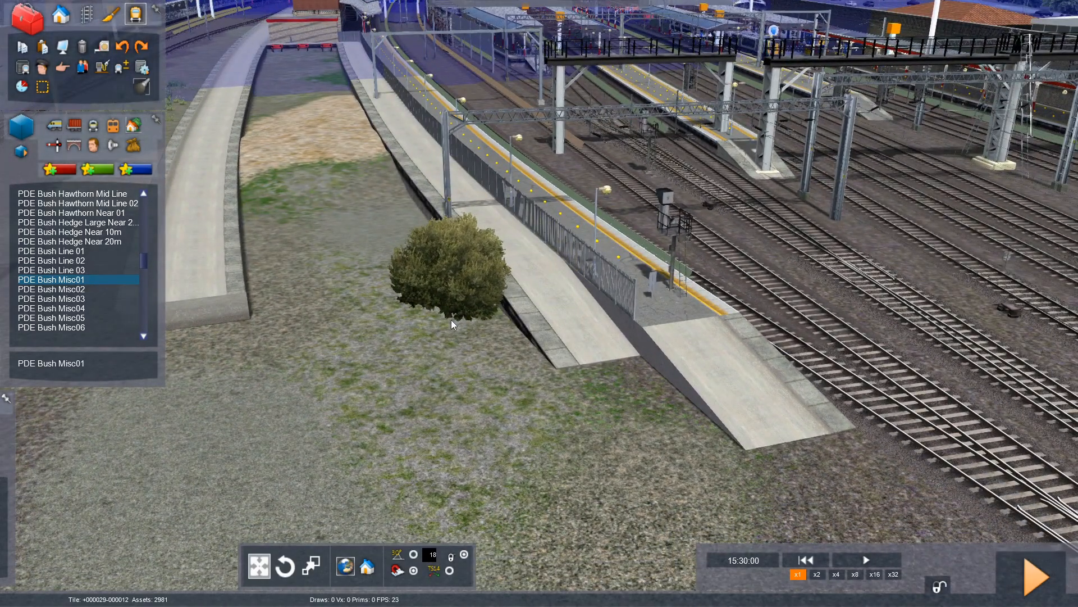
left_click(451, 319)
left_click(439, 302)
left_click(419, 276)
left_click(412, 266)
left_click(401, 250)
left_click(394, 237)
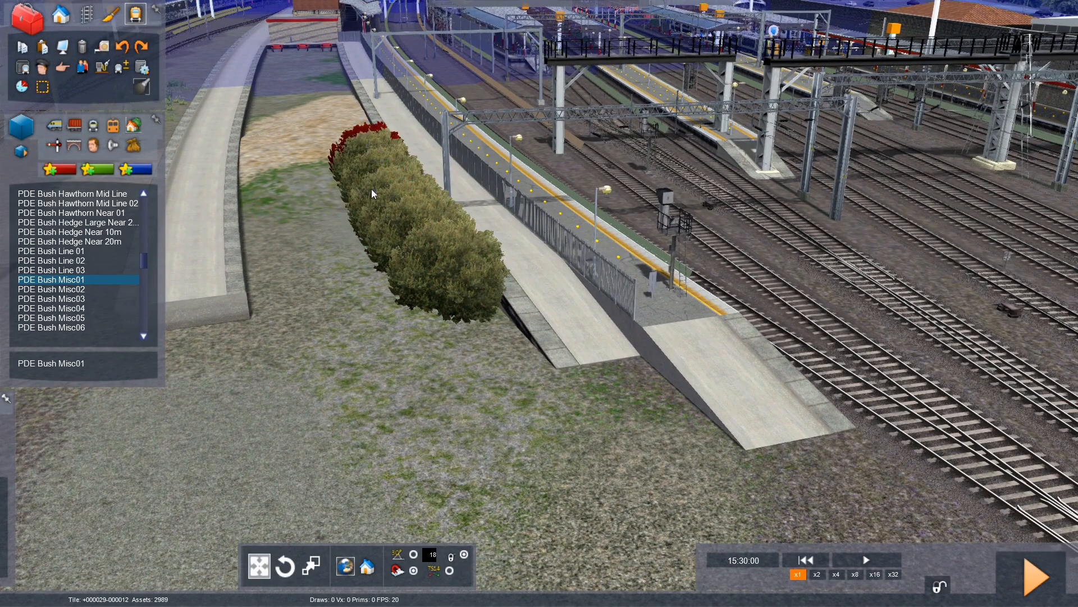
left_click(328, 69)
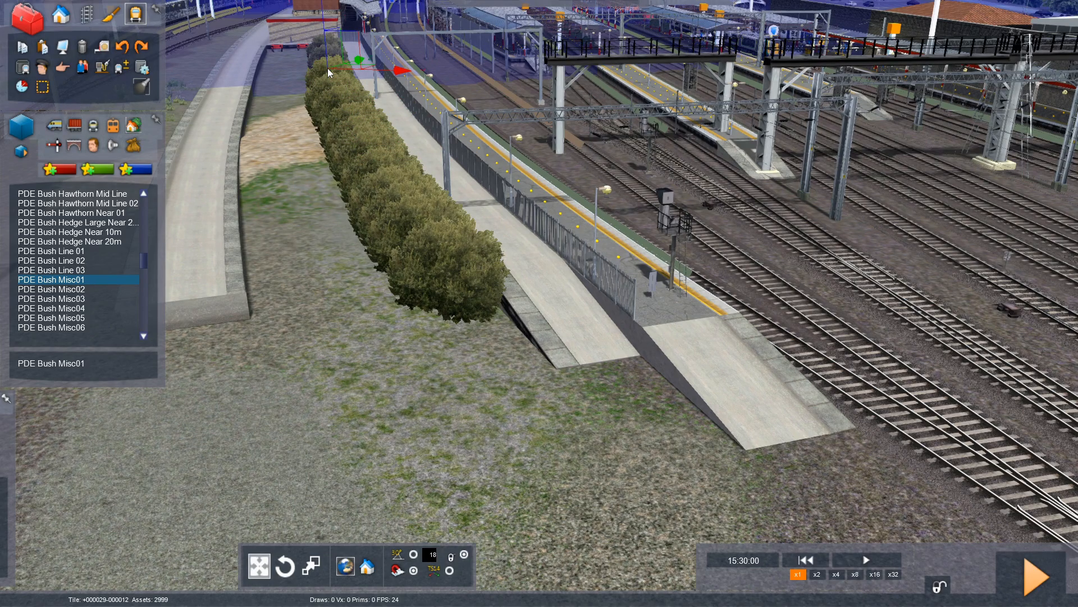
Step: Plant a second row of PDE Bush Misc01 alongside the first, from the station end towards the platform ramps
left_click(286, 82)
left_click(297, 104)
left_click(308, 127)
left_click(318, 150)
left_click(328, 177)
left_click(335, 204)
left_click(343, 231)
left_click(351, 260)
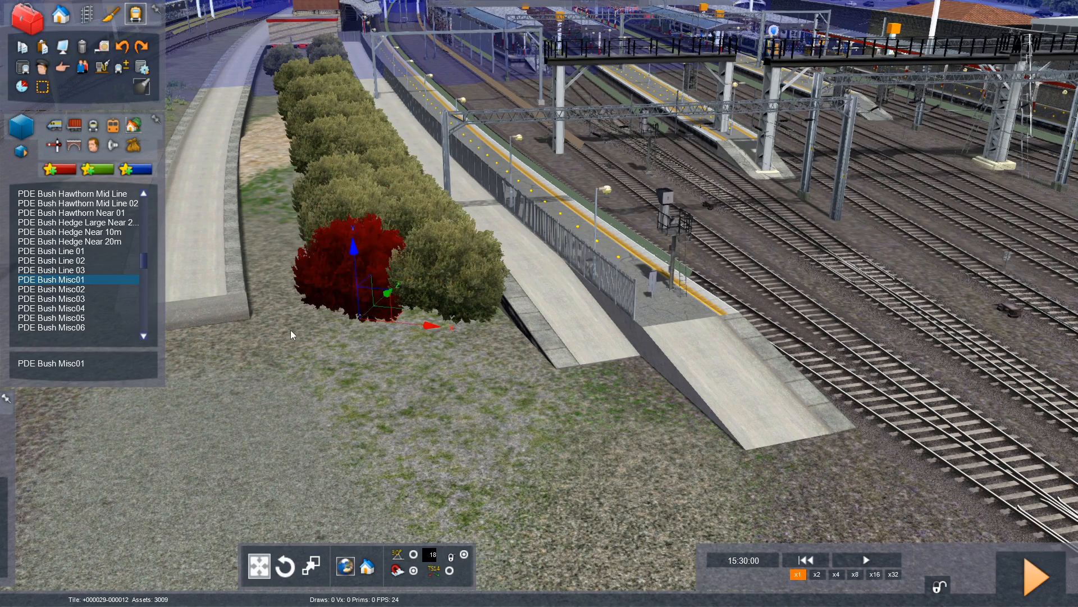
Step: Widen the thicket with more PDE Bush Misc01 bushes towards the end of the disused platform
left_click(306, 327)
left_click(274, 316)
left_click(323, 287)
left_click(270, 187)
left_click(284, 223)
left_click(291, 281)
left_click(268, 254)
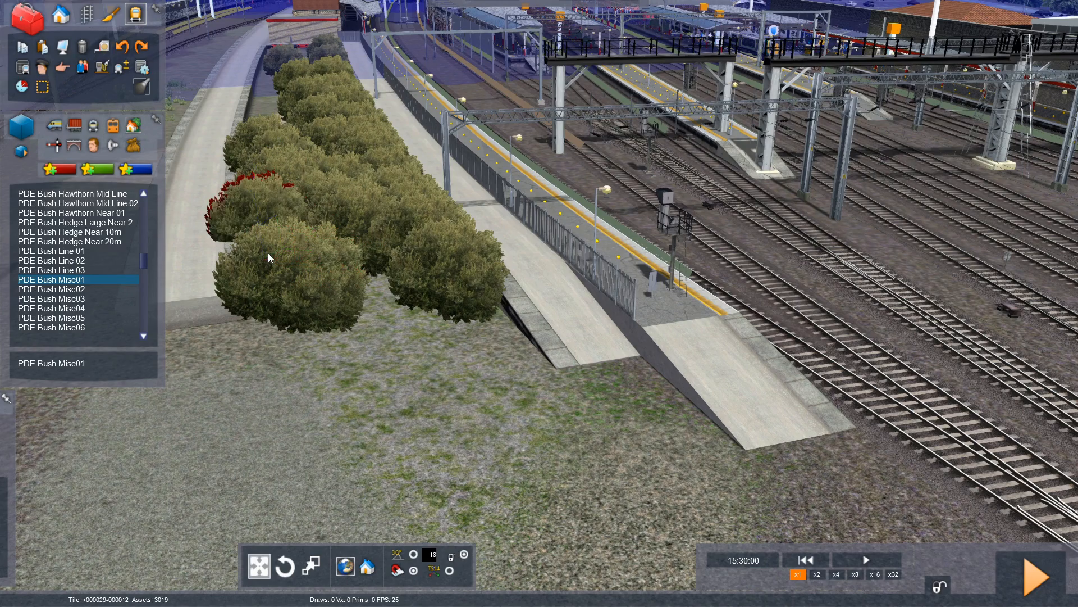
Step: Fill the far end of the strip near the buffer stops with more PDE Bush Misc01 bushes
left_click(283, 74)
left_click(286, 63)
left_click(282, 52)
left_click(274, 62)
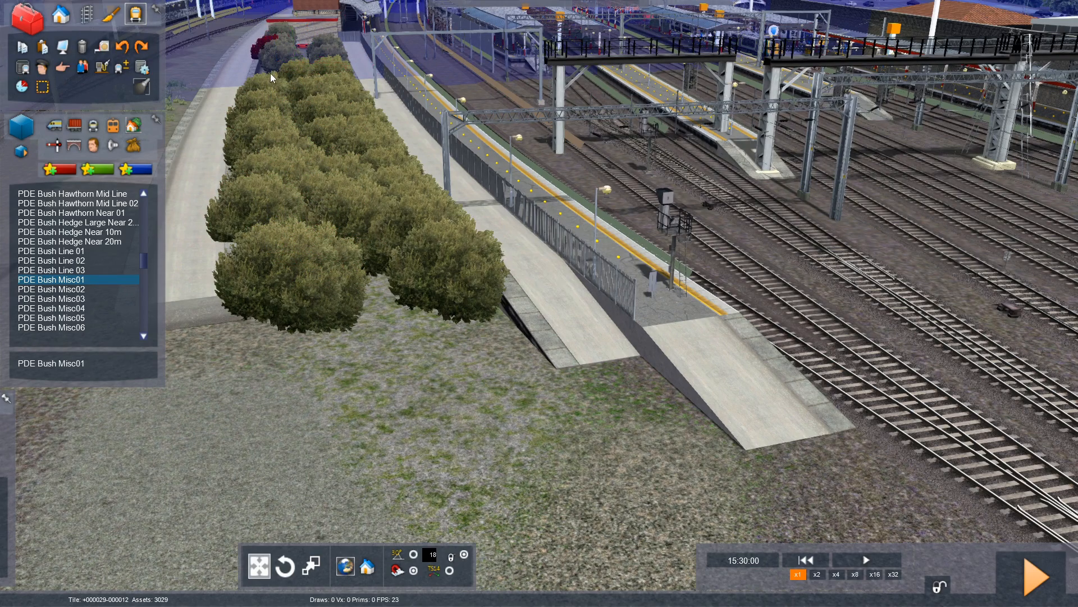
left_click(270, 72)
left_click(287, 86)
left_click(300, 71)
left_click(303, 105)
left_click(298, 140)
left_click(284, 119)
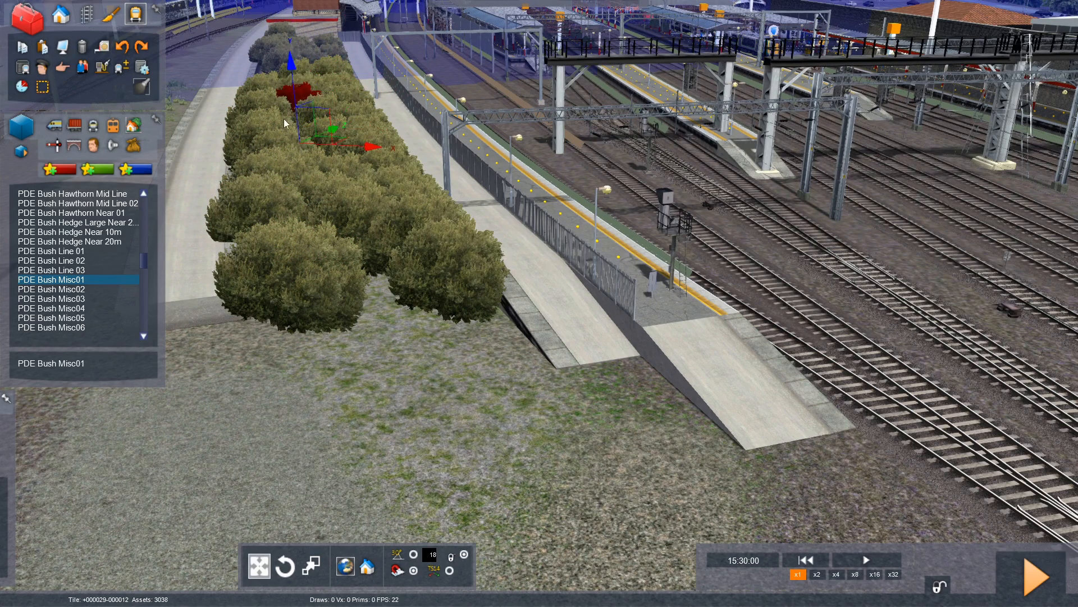
Step: Extend the PDE Bush Misc01 thicket past the fenced platform's ramp onto the open ground in front
left_click(522, 348)
left_click(568, 373)
left_click(601, 426)
left_click(575, 416)
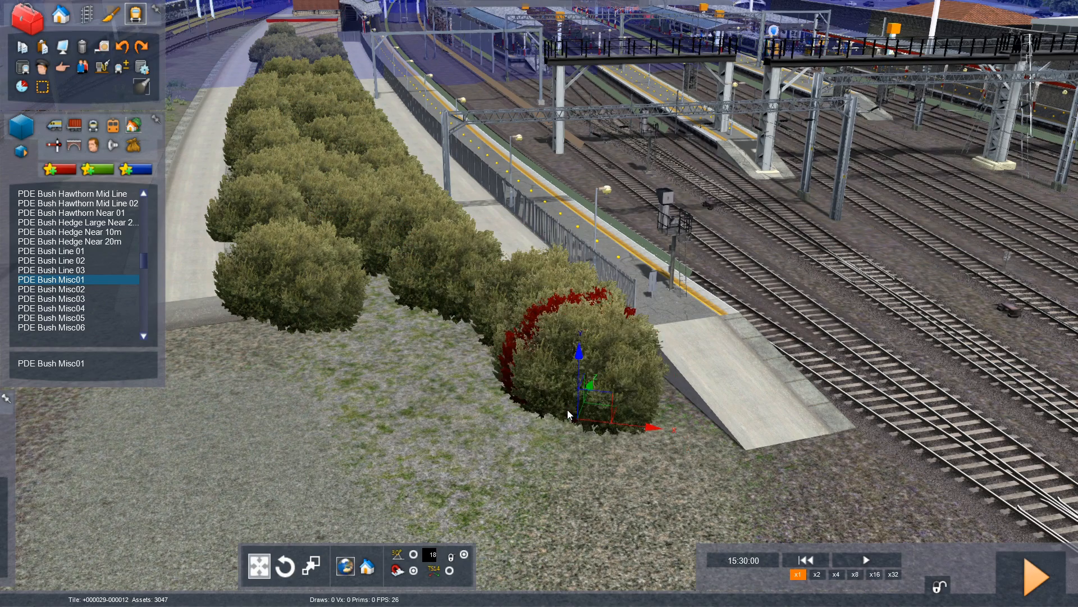
left_click(497, 342)
left_click(429, 319)
left_click(390, 362)
left_click(557, 482)
left_click(563, 501)
left_click(611, 538)
left_click(462, 540)
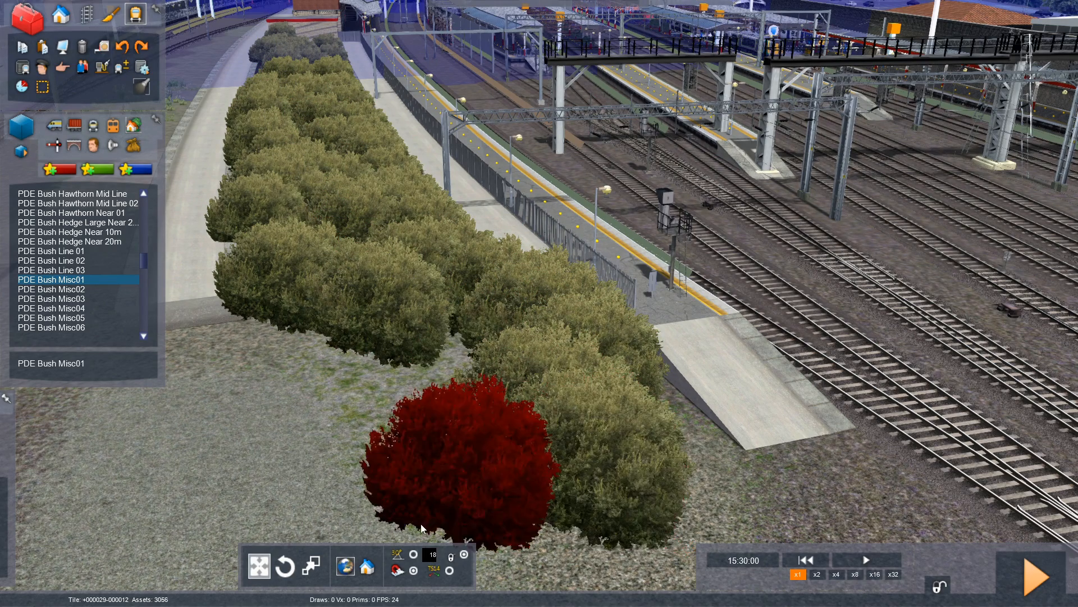
Step: Fill the open ground between the ramp and the disused platform's end with PDE Bush Misc01 bushes
left_click(396, 510)
left_click(239, 458)
left_click(419, 387)
left_click(447, 379)
left_click(360, 419)
left_click(322, 454)
left_click(204, 349)
left_click(180, 381)
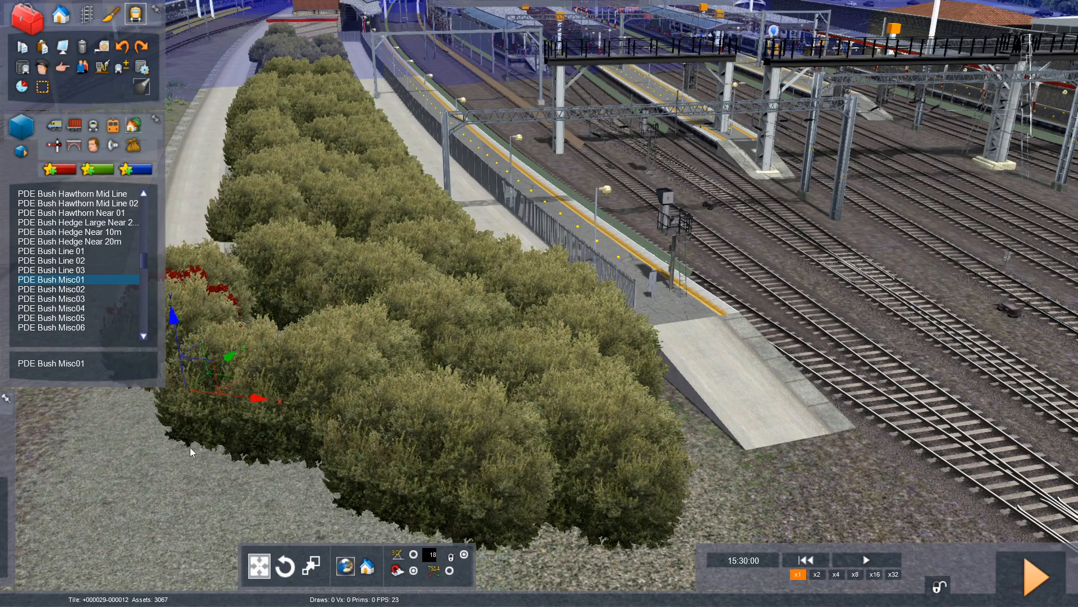
Step: Plant PDE Bush Misc01 around the thicket's outer corner and back along the disused platform
left_click(175, 448)
left_click(221, 511)
left_click(248, 517)
left_click(365, 503)
left_click(276, 354)
left_click(224, 293)
left_click(222, 273)
left_click(226, 229)
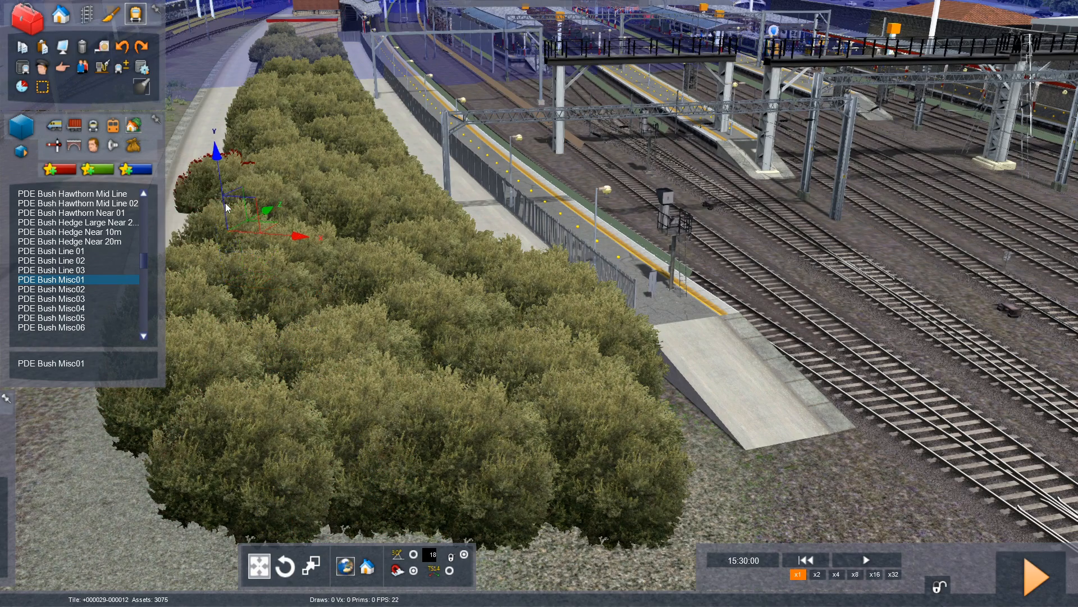
left_click(231, 164)
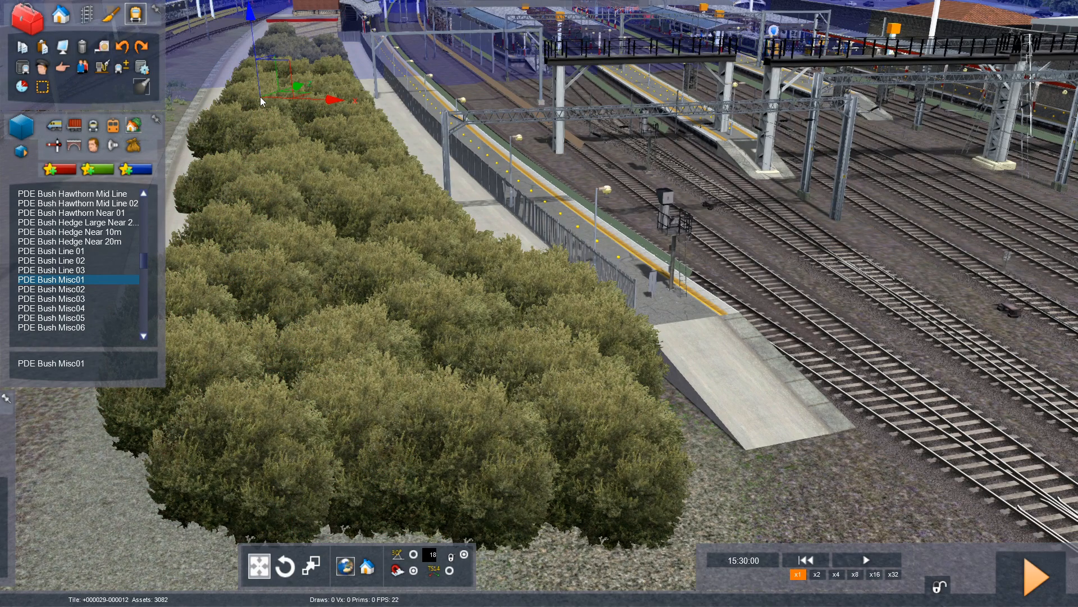
Step: Try PDE Bush Line 03, but plant the strip beside the platform fence with a row of PDE Bush Misc03 bushes
left_click(51, 270)
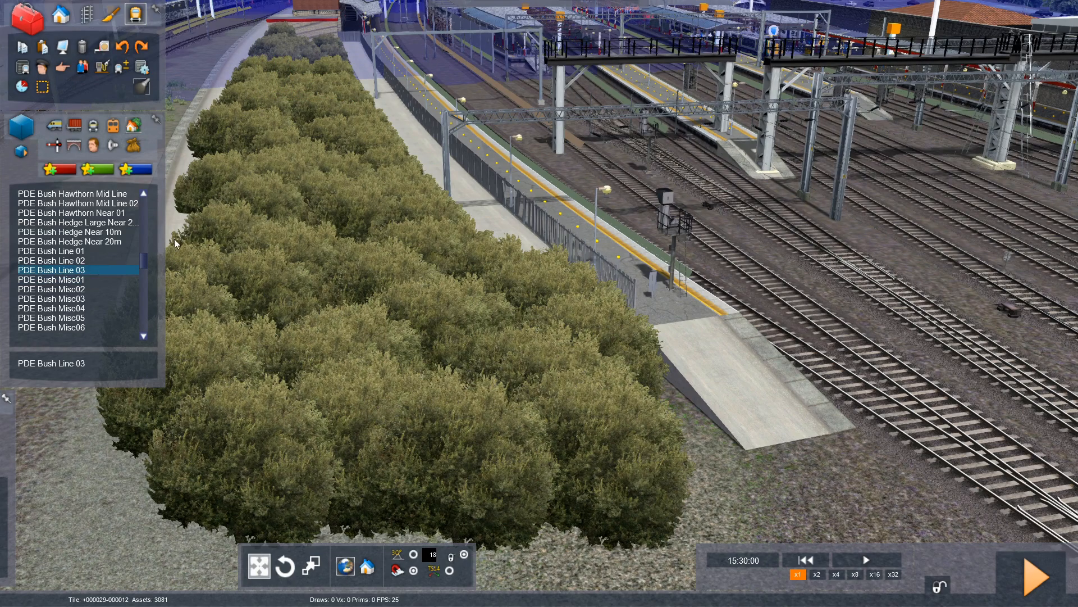
right_click(447, 216)
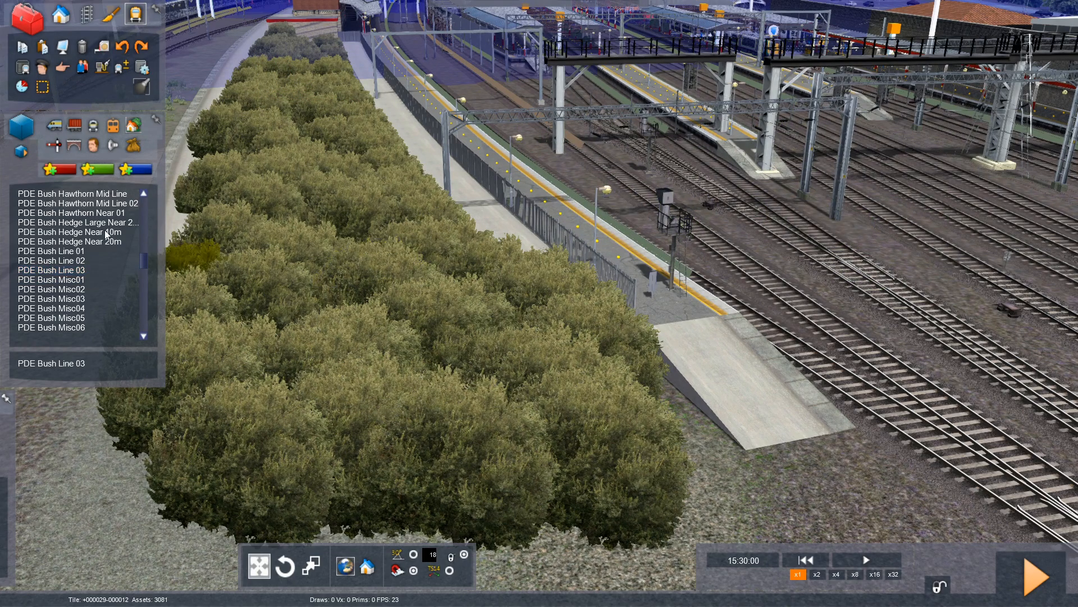
left_click(99, 251)
right_click(393, 182)
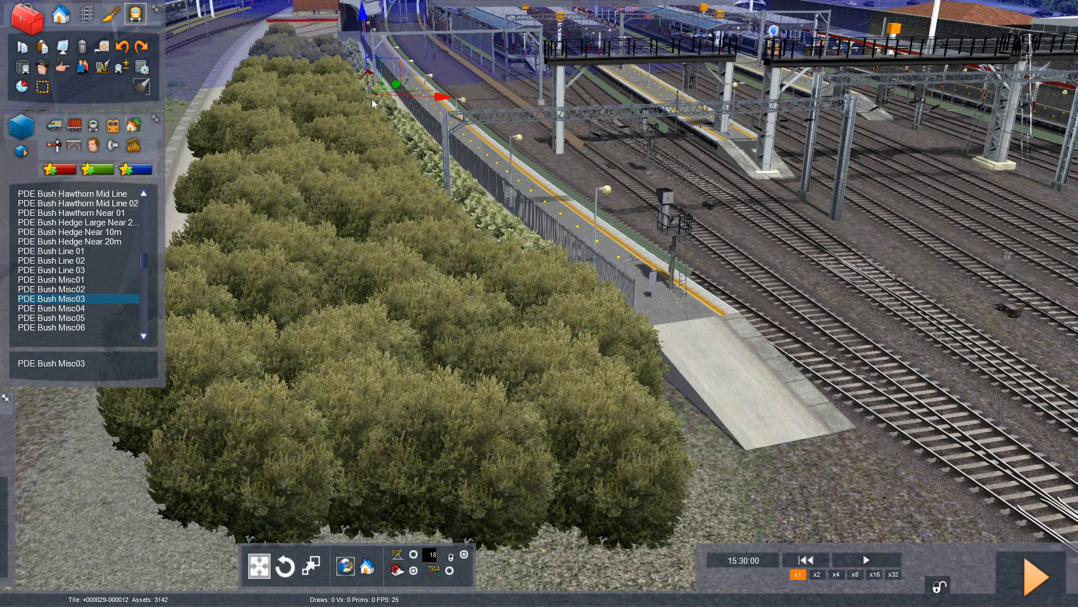
Step: Inspect the new planting from the platform side, along the fence to the station building and back over the bay area
key("Right")
right_click_drag(382, 116, 281, 62)
key("Up")
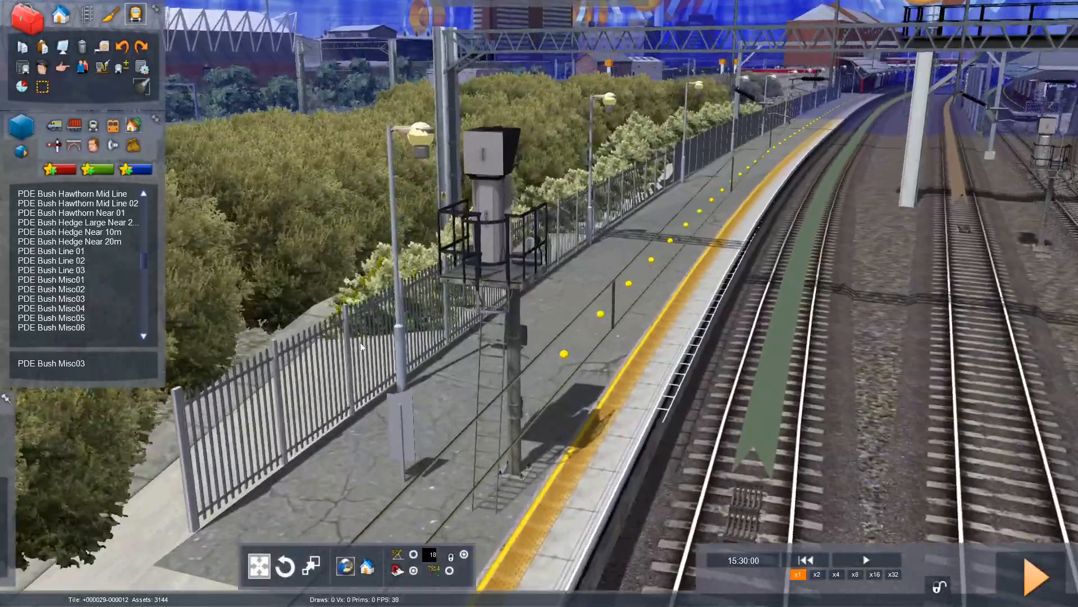
key("Up")
right_click_drag(328, 372, 326, 336)
key("Up")
key("Up")
key("Up")
key("Up")
key("Up")
key("Up")
key("Down")
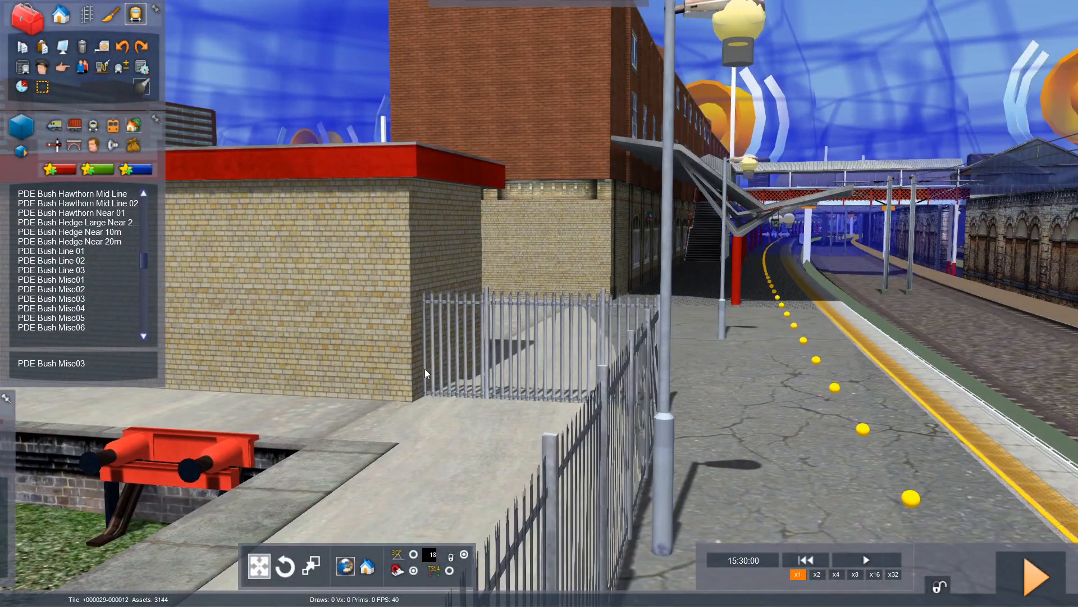
right_click_drag(425, 370, 281, 337)
right_click_drag(522, 327, 524, 327)
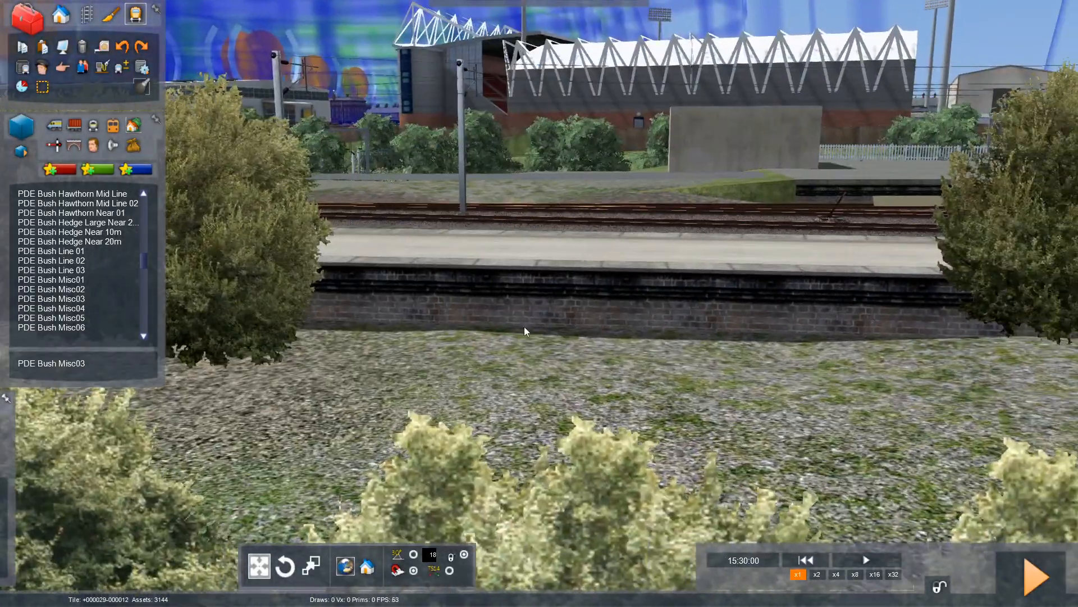
key("Down")
right_click_drag(784, 362, 848, 309)
key("Down")
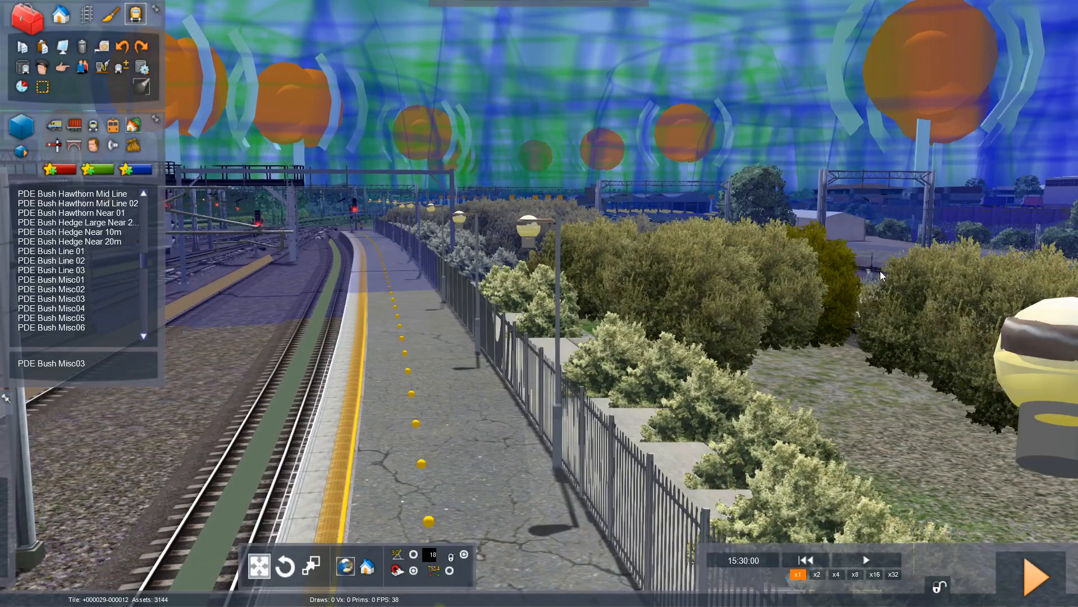
right_click_drag(881, 271, 808, 375)
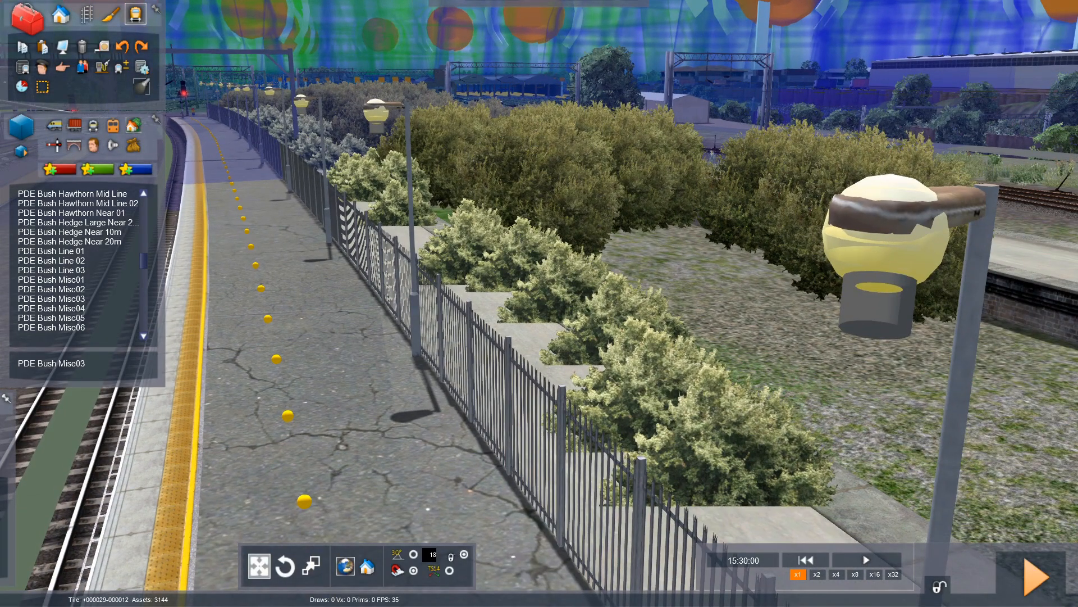
Step: Check the PDE Bush Misc03 row behind the platform fence and look along the platform
left_click(791, 304)
left_click(688, 312)
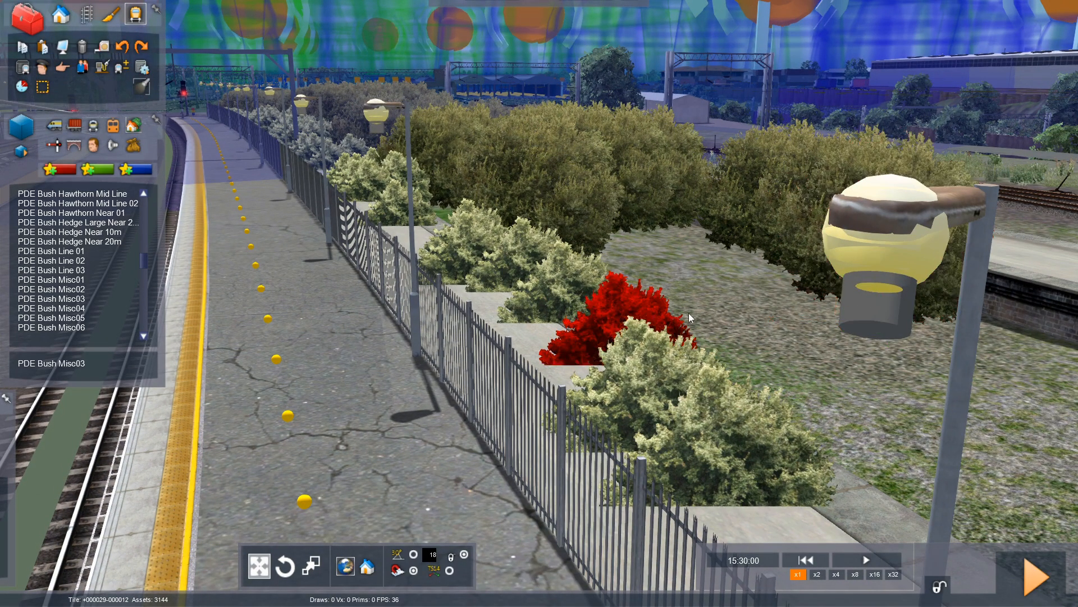
left_click(726, 285)
key("Up")
right_click_drag(678, 292, 567, 306)
right_click_drag(674, 337, 638, 302)
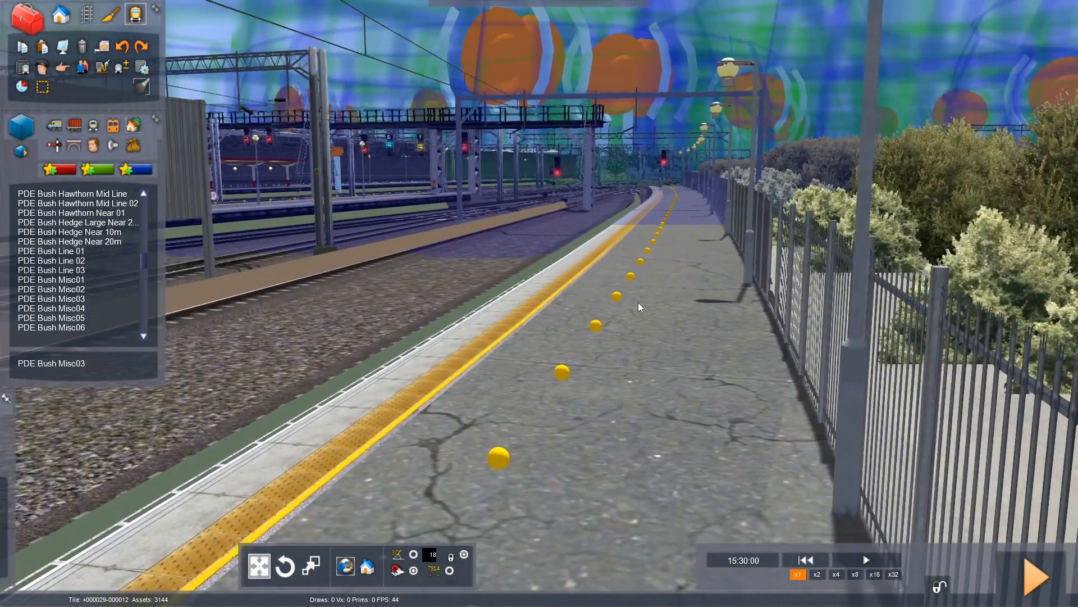
Step: Browse the people and vehicle scenery assets and look over the covered platform end facing the 350 124 train
left_click(92, 146)
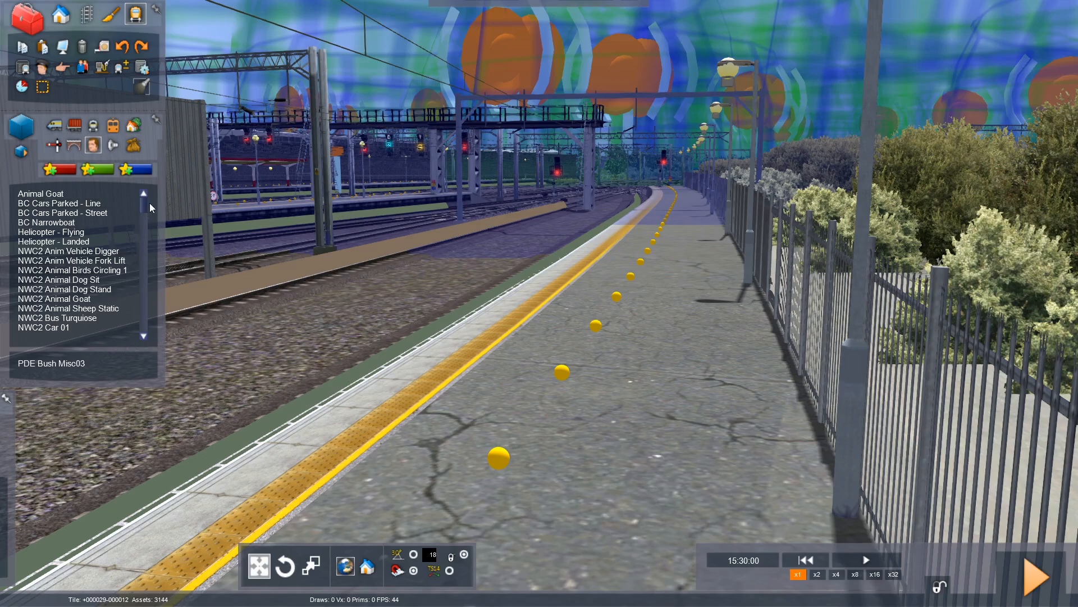
left_click_drag(146, 202, 145, 237)
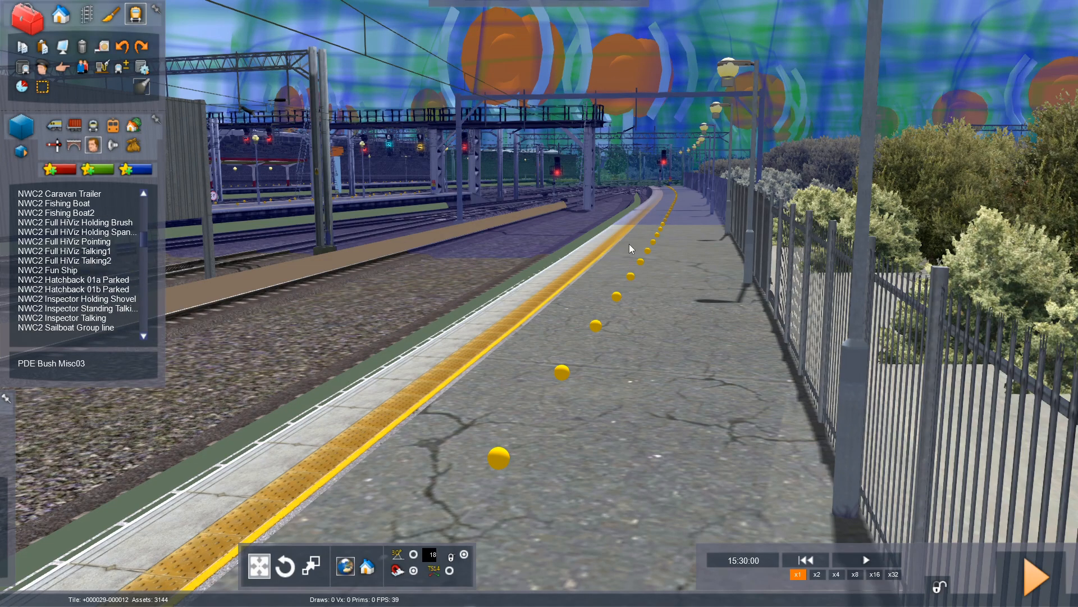
key("Up")
right_click_drag(629, 244, 382, 208)
key("Up")
right_click_drag(540, 303, 294, 297)
key("Up")
right_click_drag(540, 303, 539, 461)
key("Down")
right_click_drag(539, 303, 539, 208)
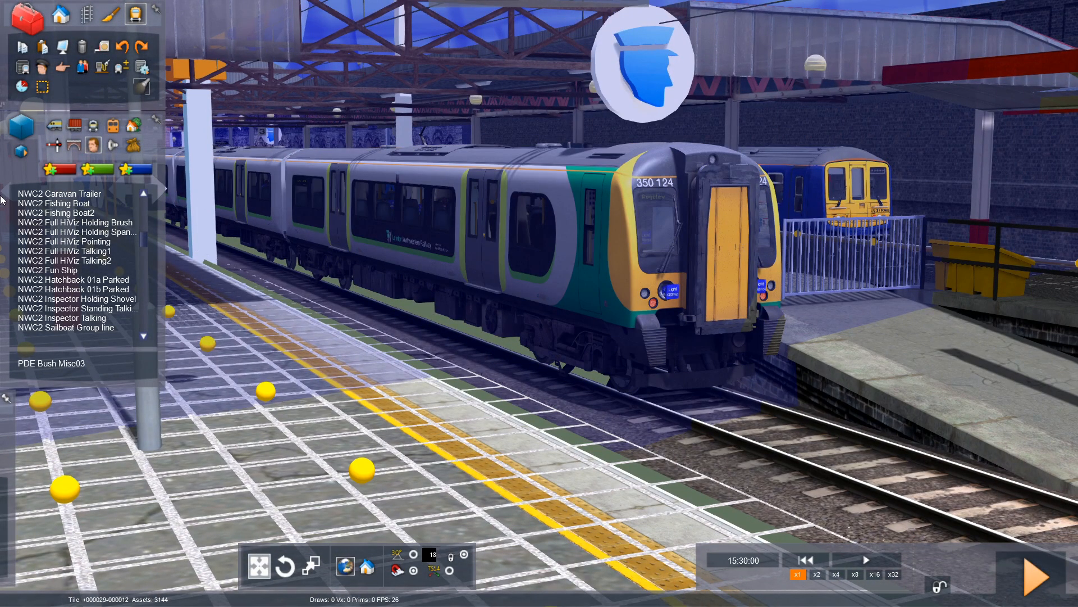
Step: Enable the NorthSomerset asset set from the developer DTG for the scenario
left_click(21, 151)
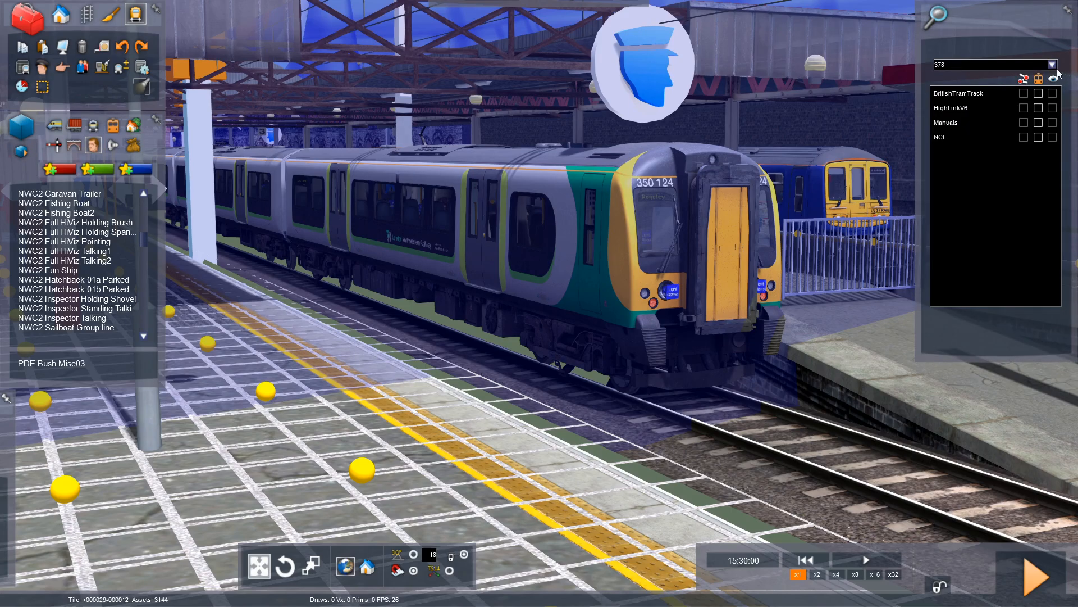
left_click(1052, 65)
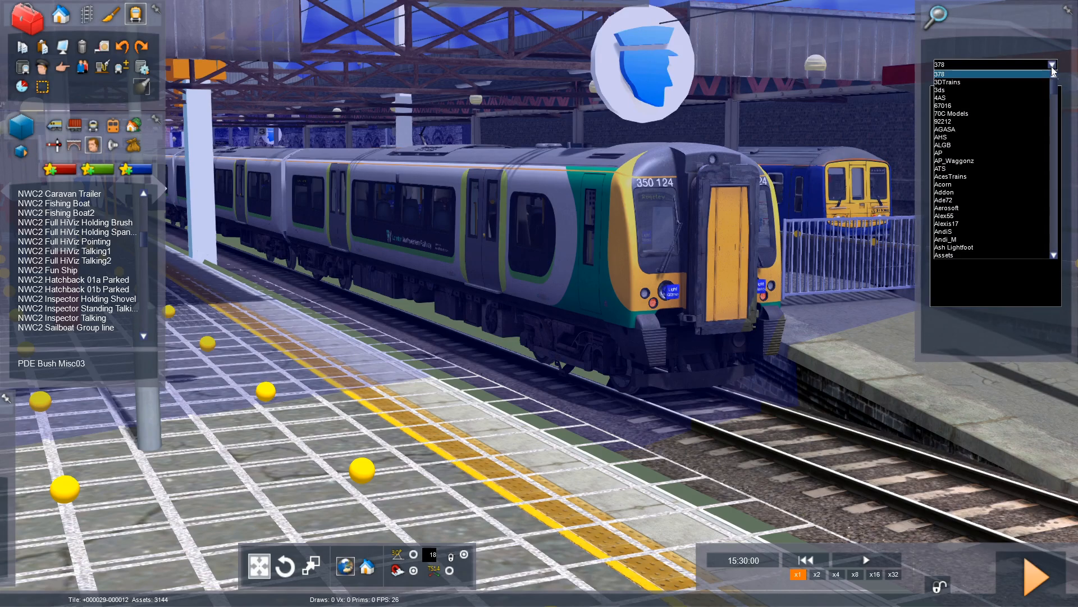
scroll(1057, 87, "down", 2)
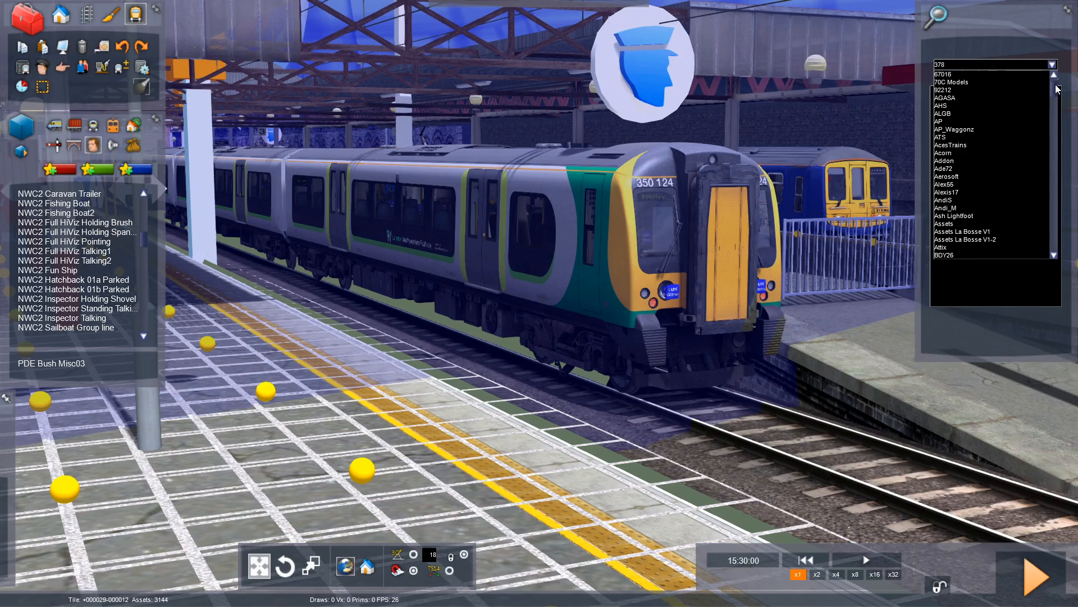
left_click_drag(1057, 92, 1057, 101)
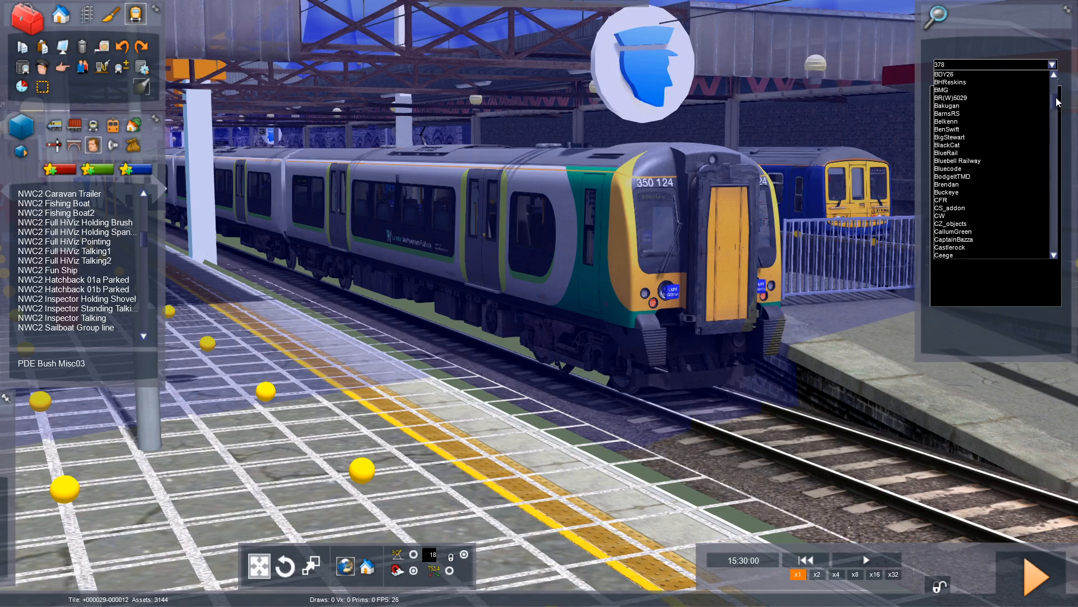
scroll(1045, 112, "down", 10)
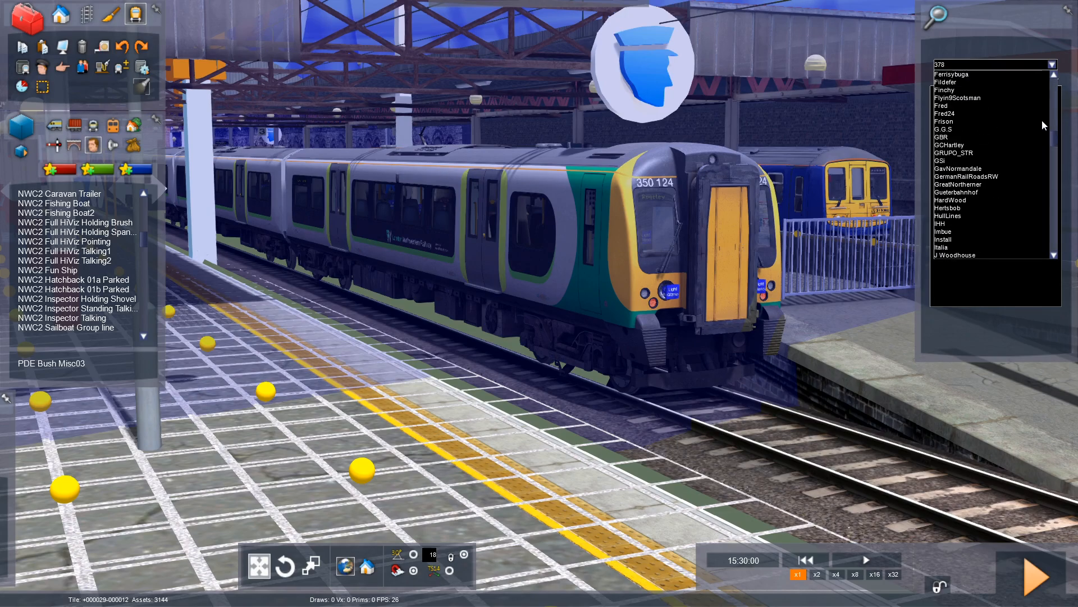
scroll(1039, 119, "up", 5)
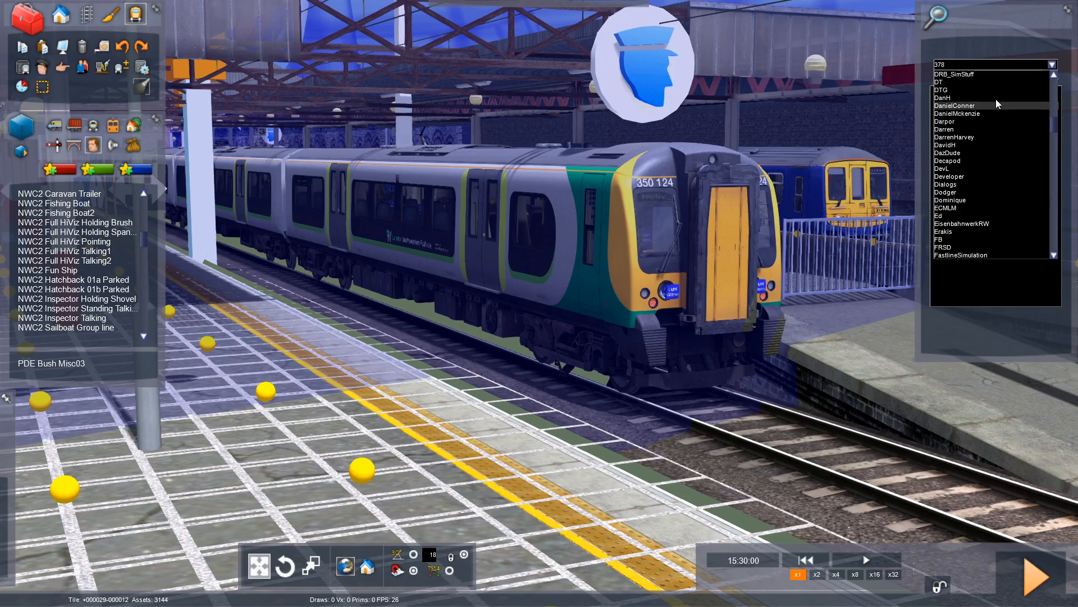
left_click(999, 97)
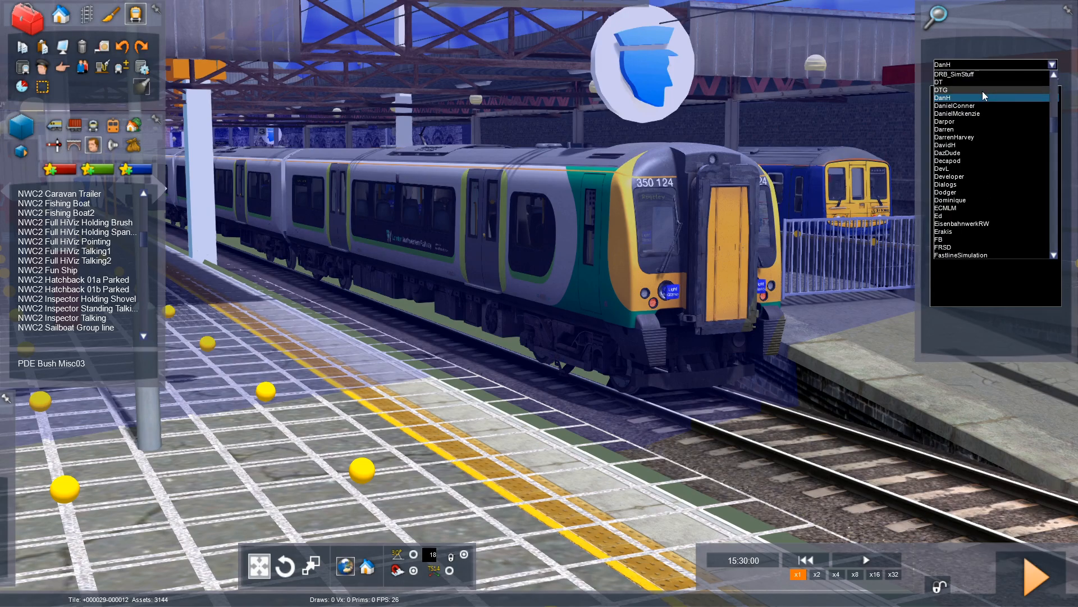
left_click_drag(1057, 101, 1054, 260)
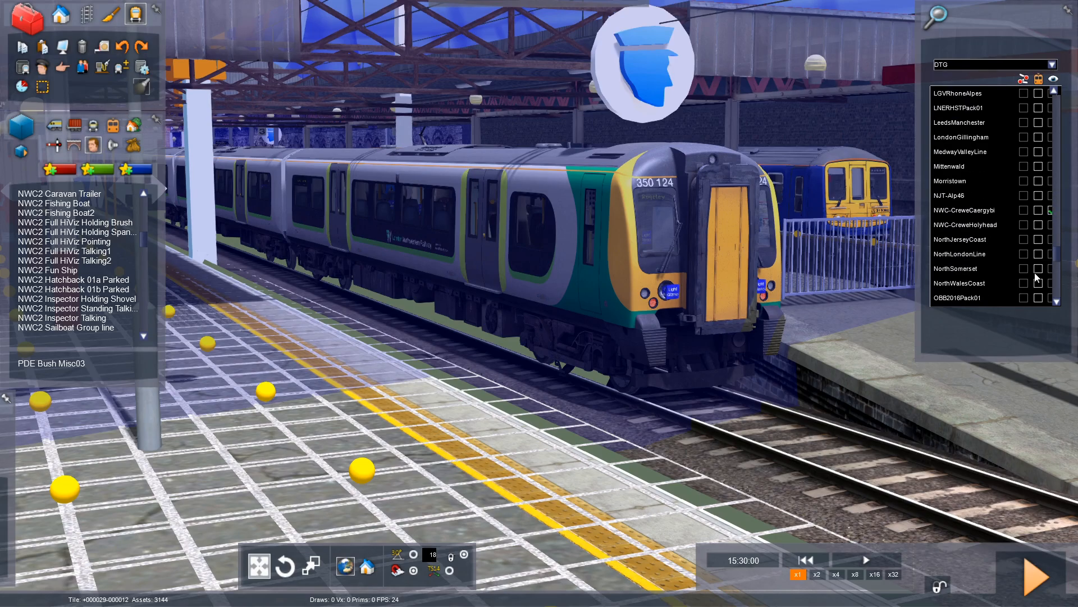
left_click(1038, 268)
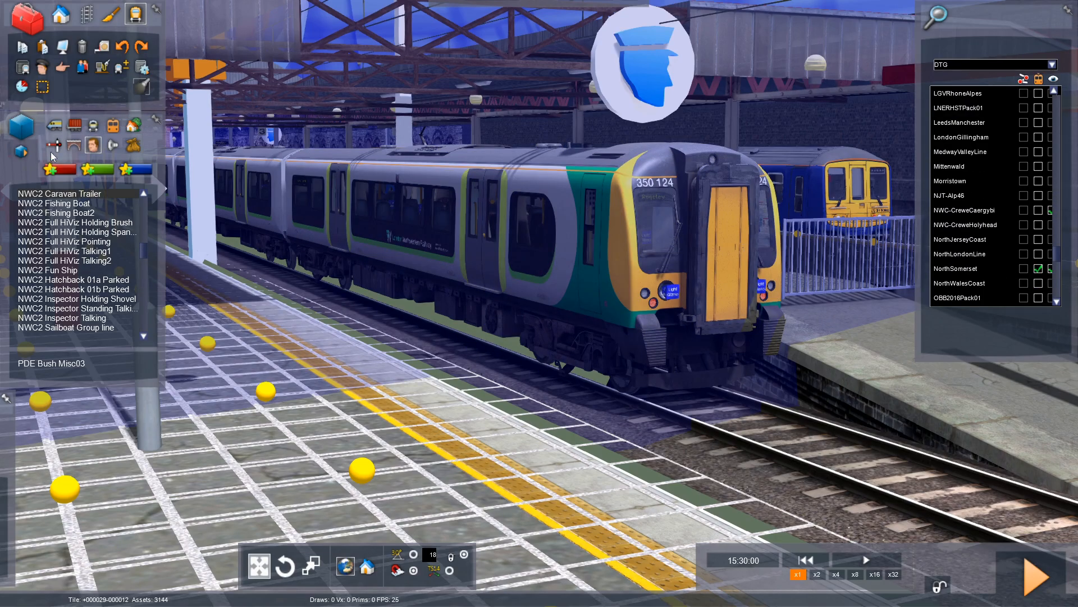
left_click_drag(140, 251, 140, 313)
scroll(140, 313, "down", 5)
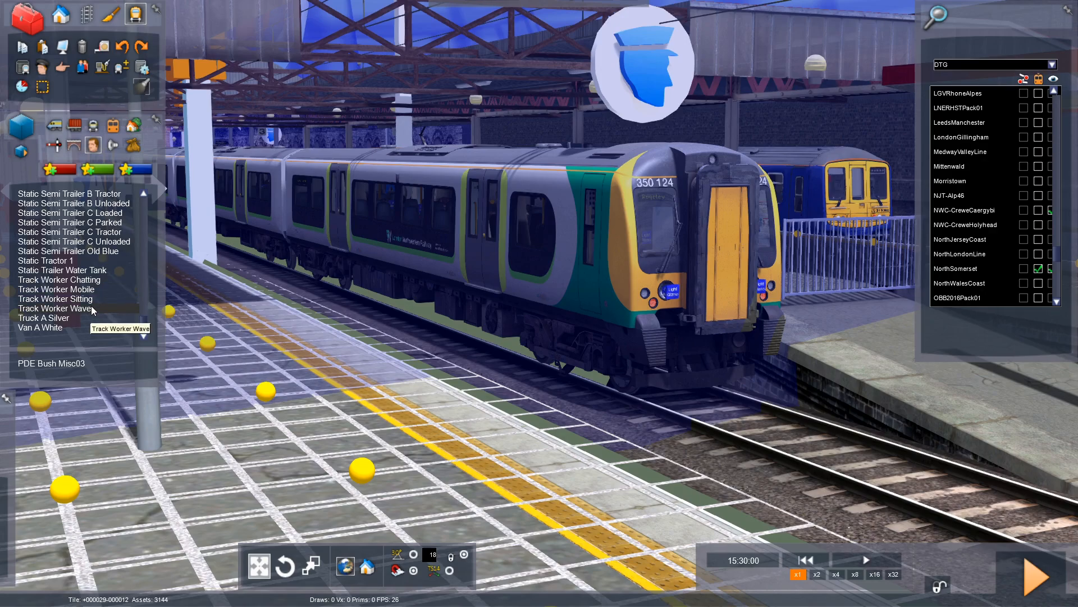
left_click(93, 310)
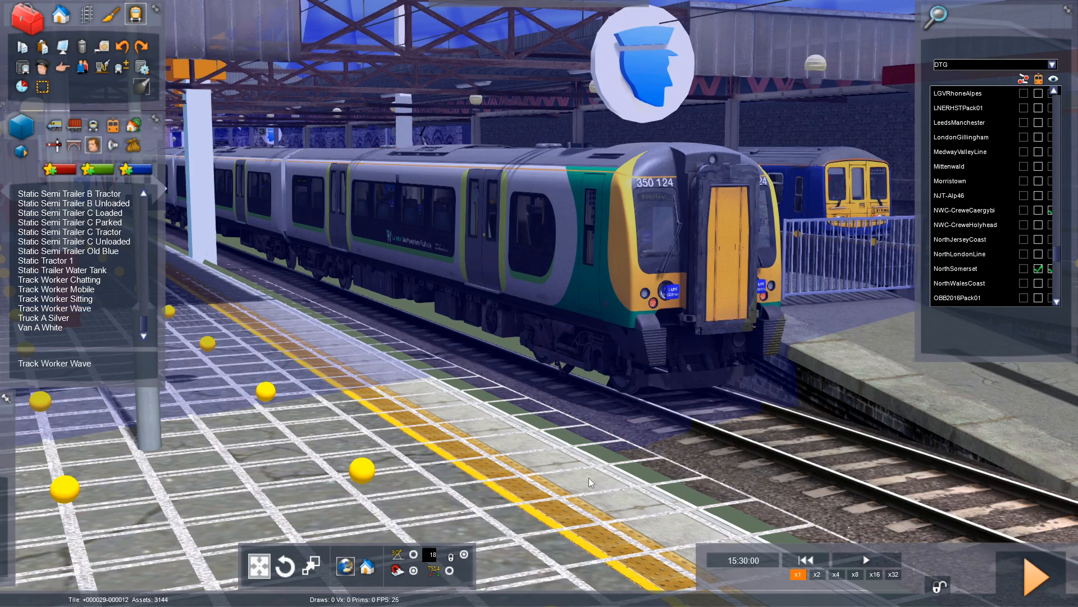
Step: Place a Male Train Spotter on the platform beside the yellow line and raise him onto its surface
scroll(102, 335, "up", 10)
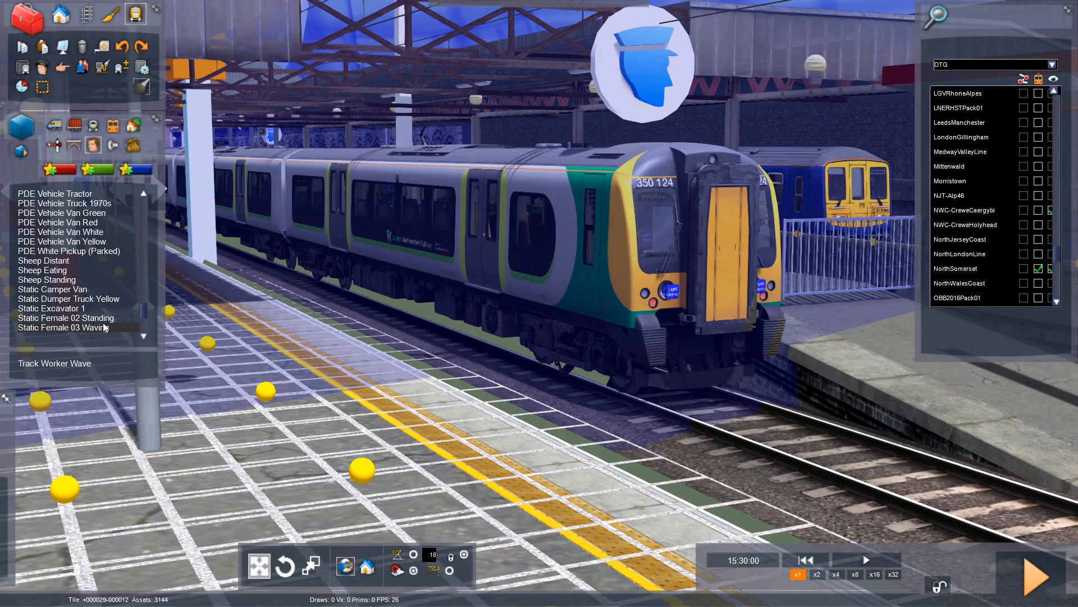
scroll(104, 327, "up", 10)
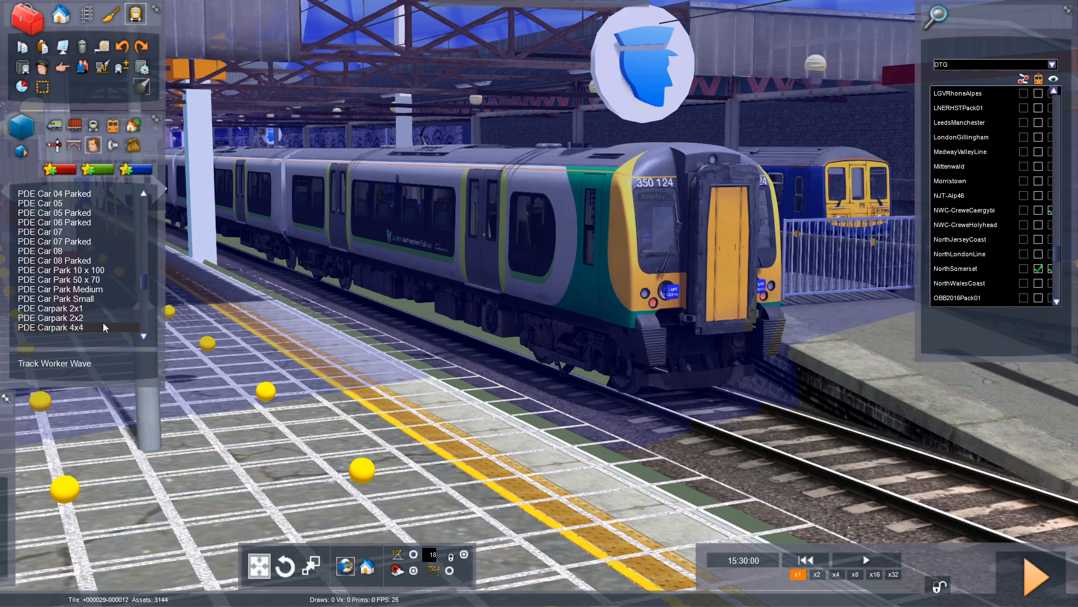
scroll(104, 327, "up", 10)
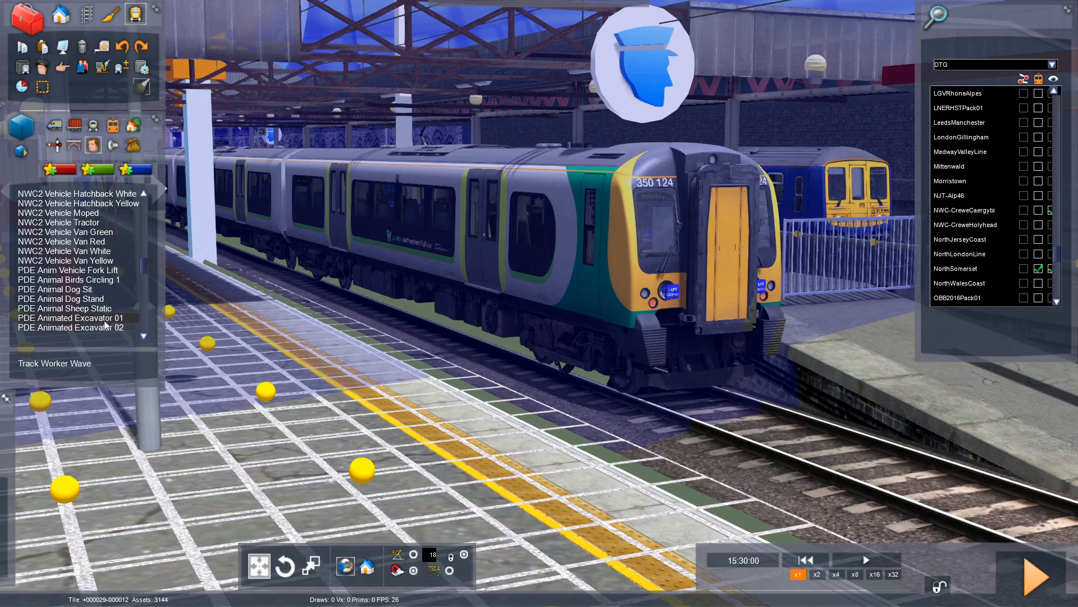
scroll(104, 325, "up", 10)
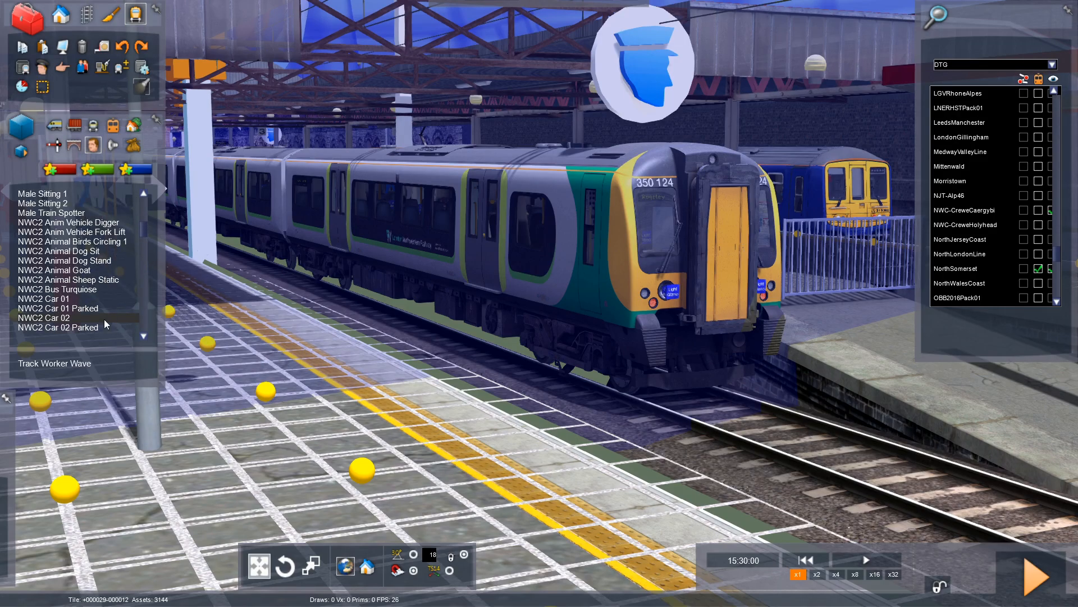
left_click(110, 274)
key("Down")
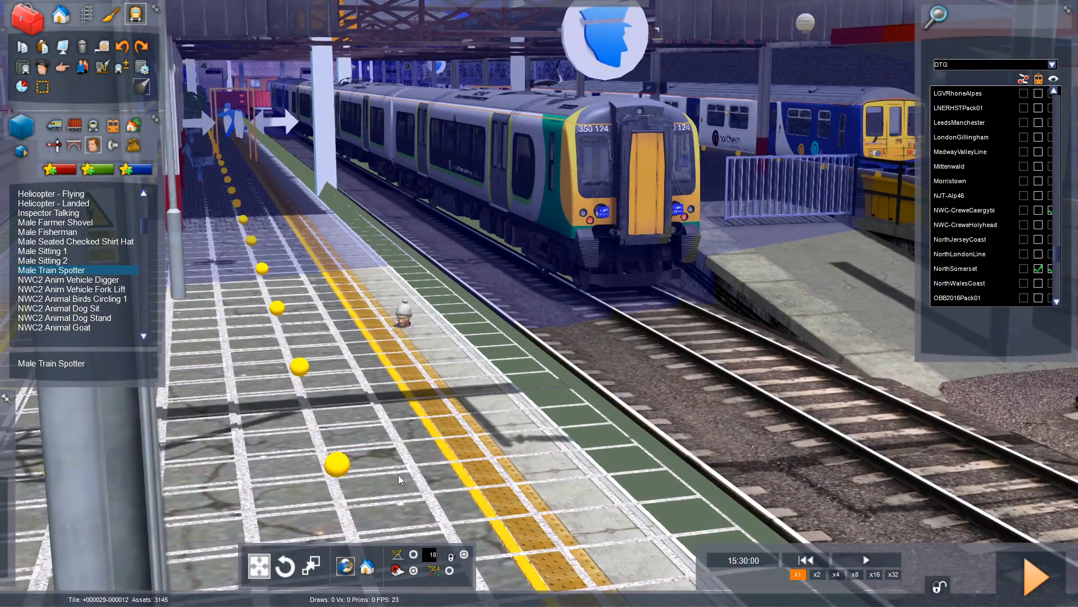
left_click(396, 346)
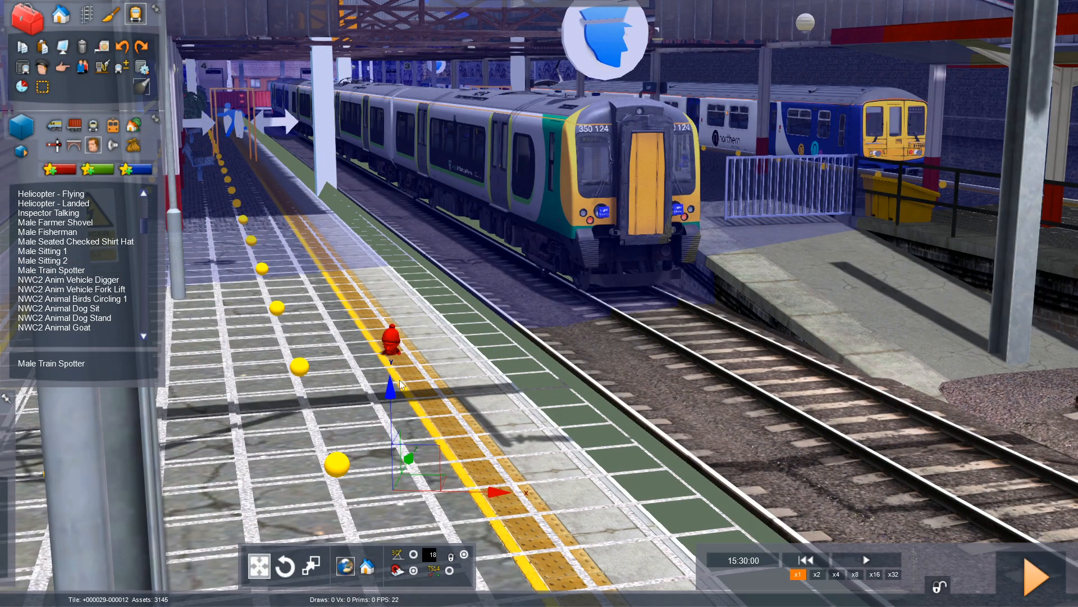
left_click_drag(392, 391, 379, 263)
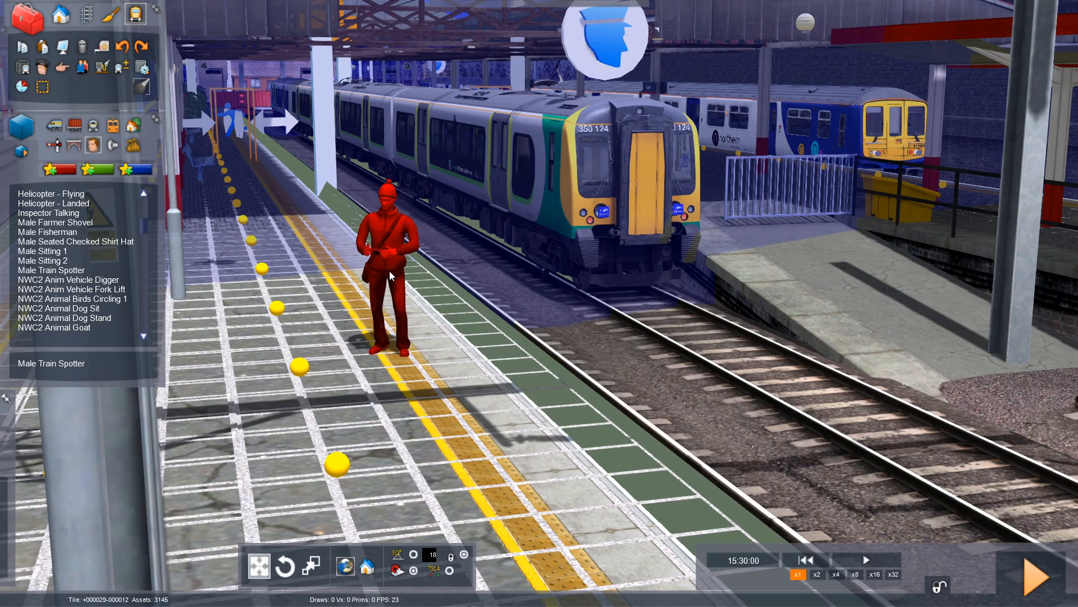
Step: Rotate the train spotter towards the tracks and shift him back from the platform edge
left_click(390, 274)
left_click(285, 567)
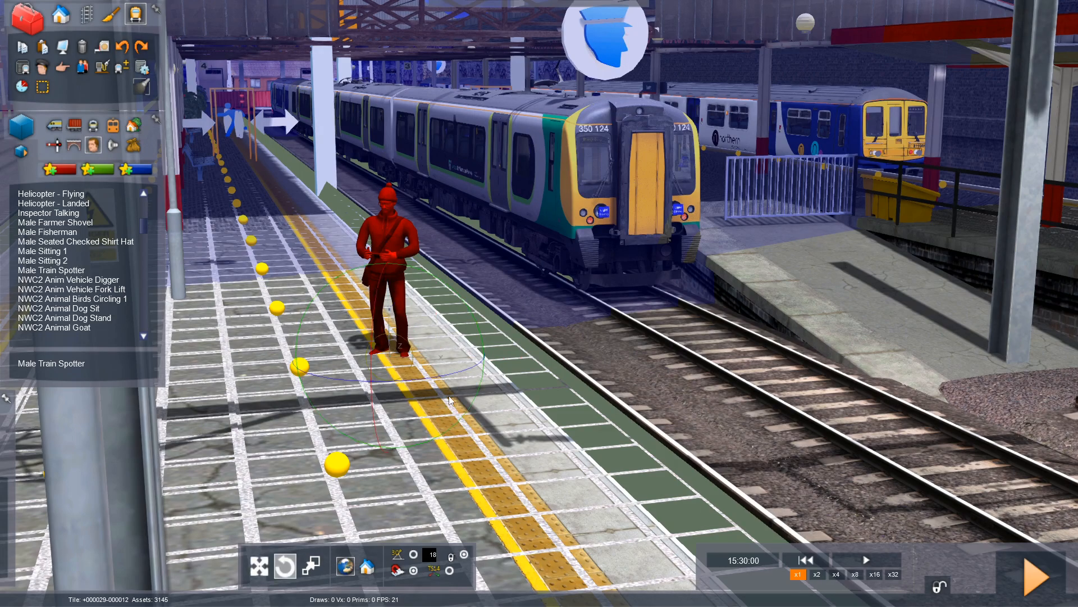
left_click_drag(466, 373, 132, 473)
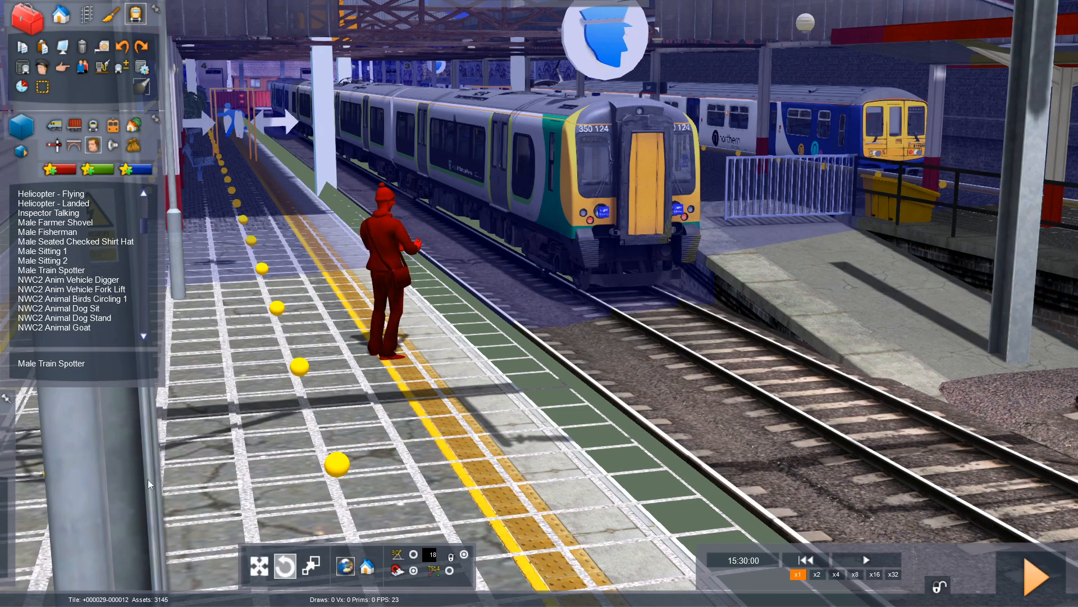
left_click(403, 375)
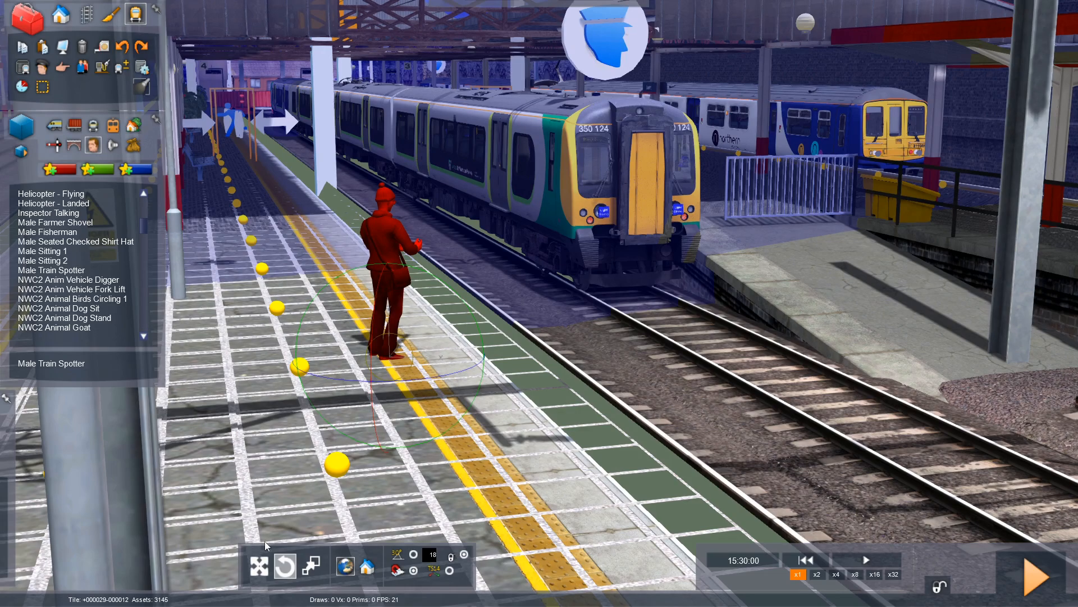
left_click(259, 567)
left_click_drag(390, 290, 372, 312)
left_click(579, 258)
scroll(579, 258, "up", 2)
left_click(633, 383)
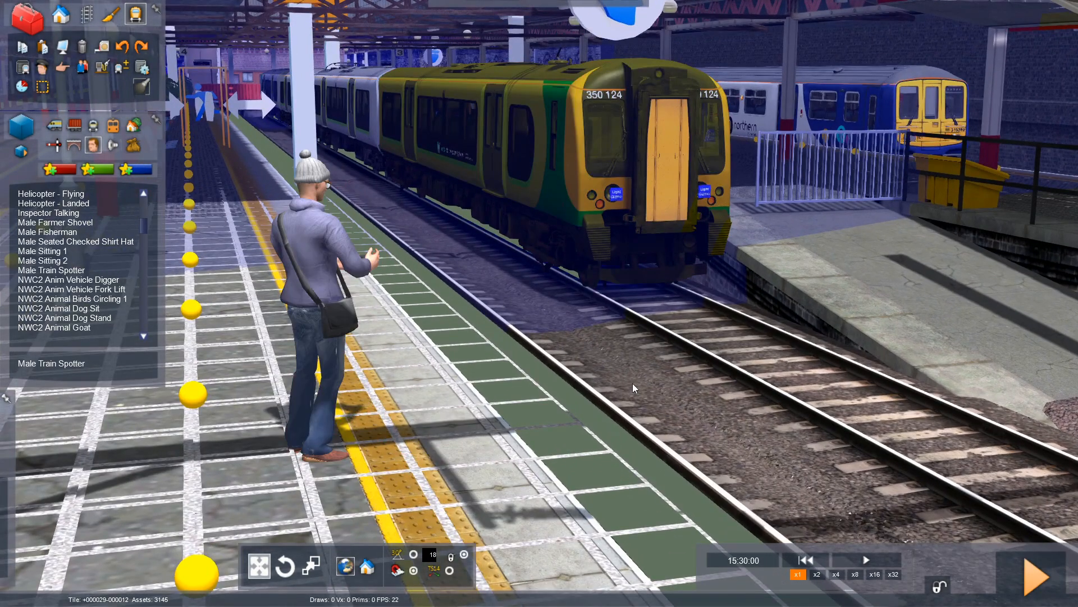
Step: Rotate the train spotter further so that he looks along the platform towards the 350 124 train
right_click_drag(633, 384, 660, 360)
key("Left")
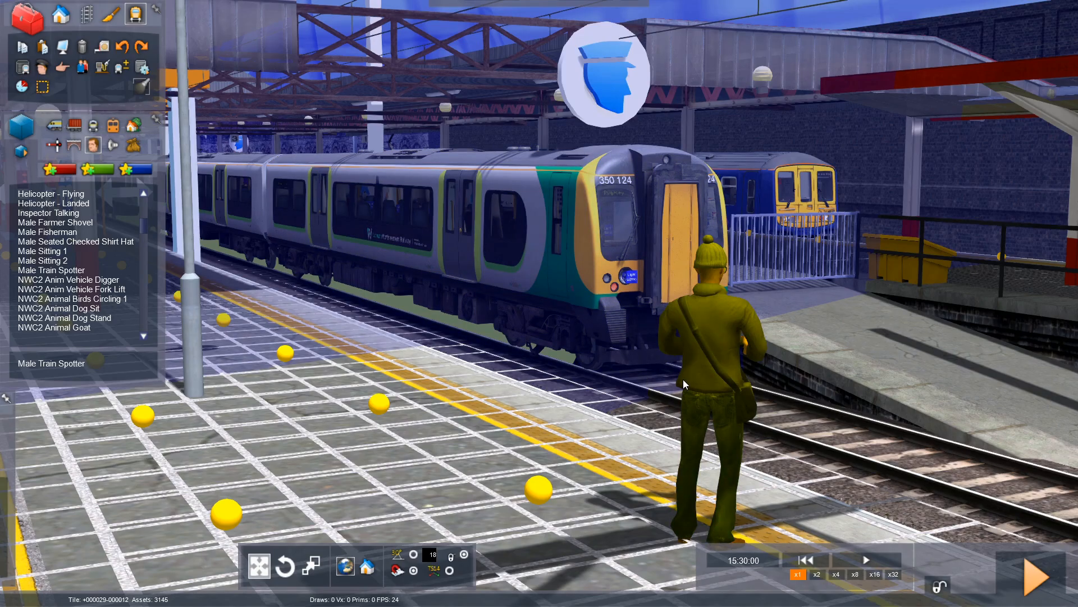
left_click(683, 379)
left_click(286, 564)
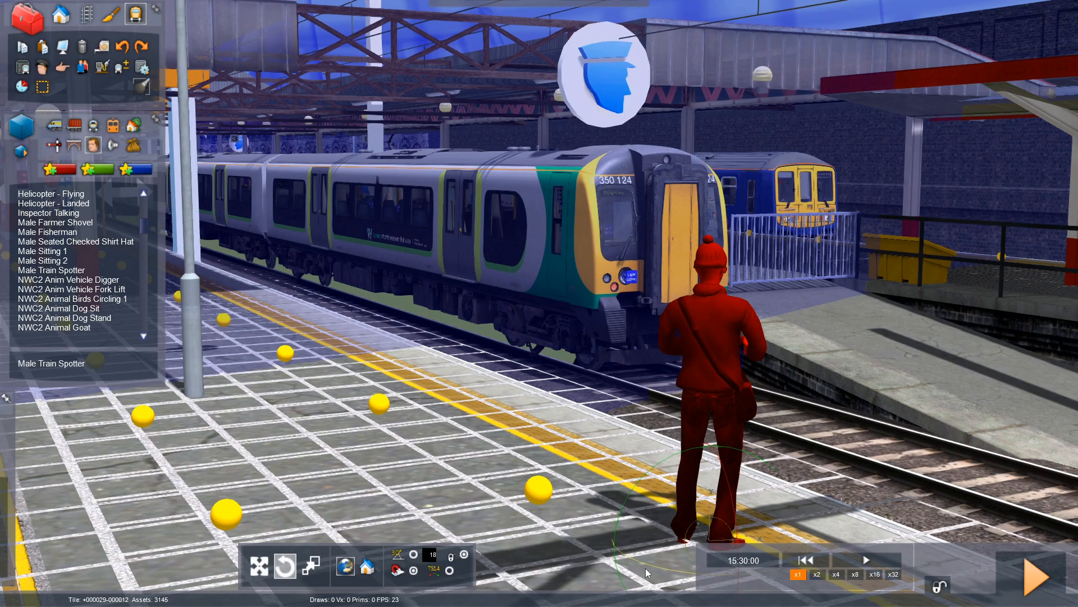
left_click_drag(646, 572, 697, 604)
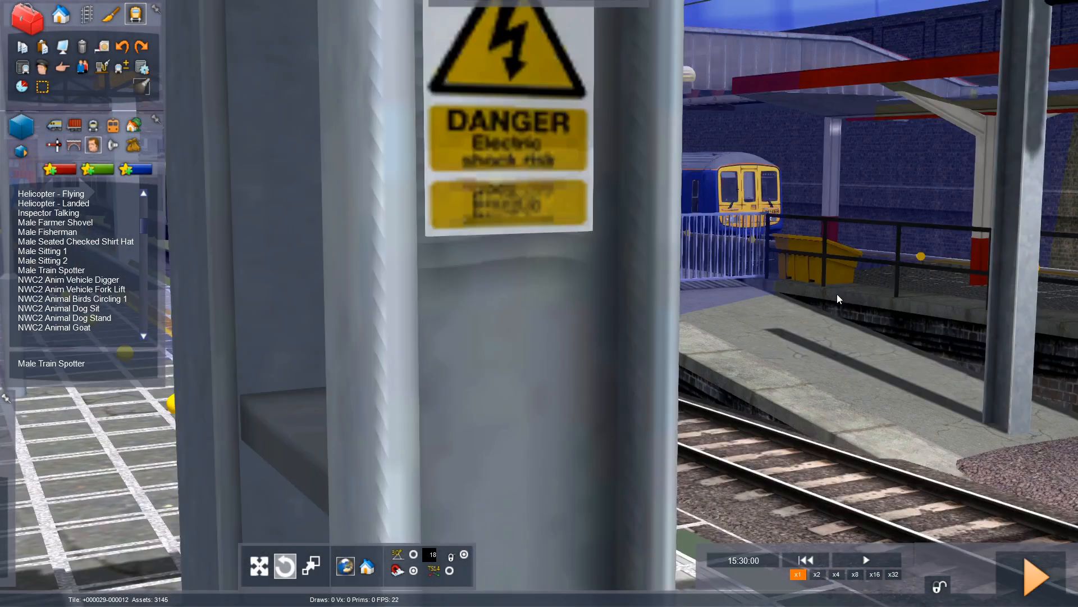
key("Up")
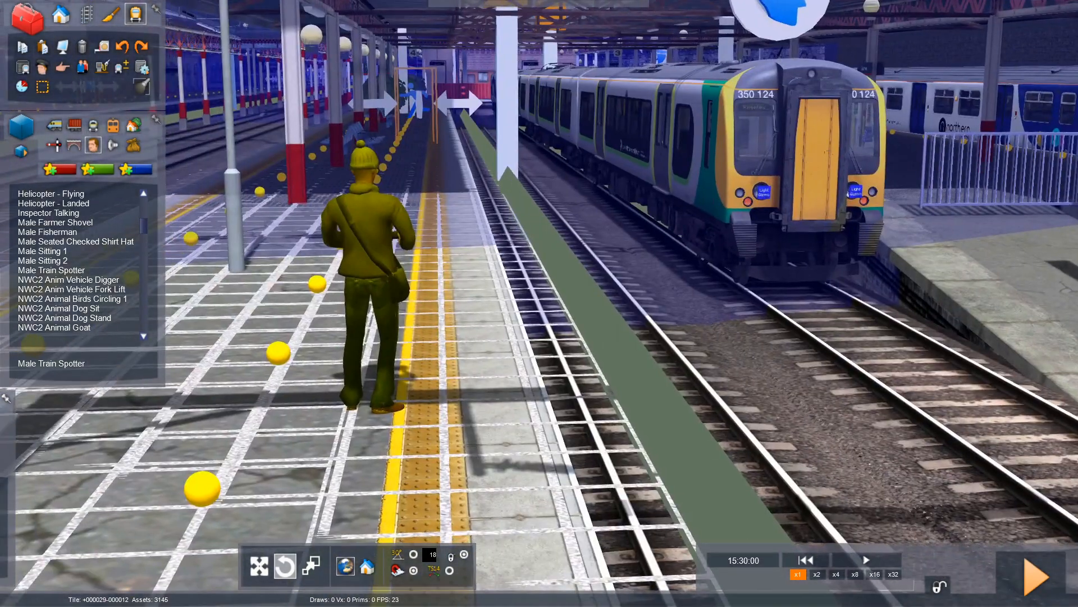
Step: Choose the Track Worker Wave figure from the asset list and place it by the yellow line on the outdoor platform
right_click_drag(909, 337, 753, 336)
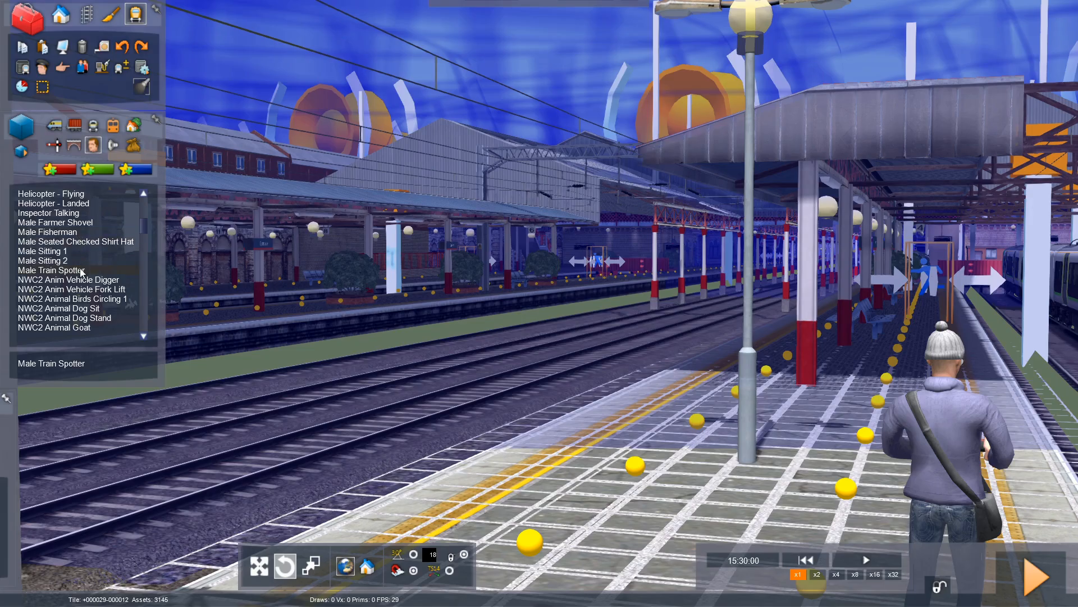
scroll(81, 240, "down", 15)
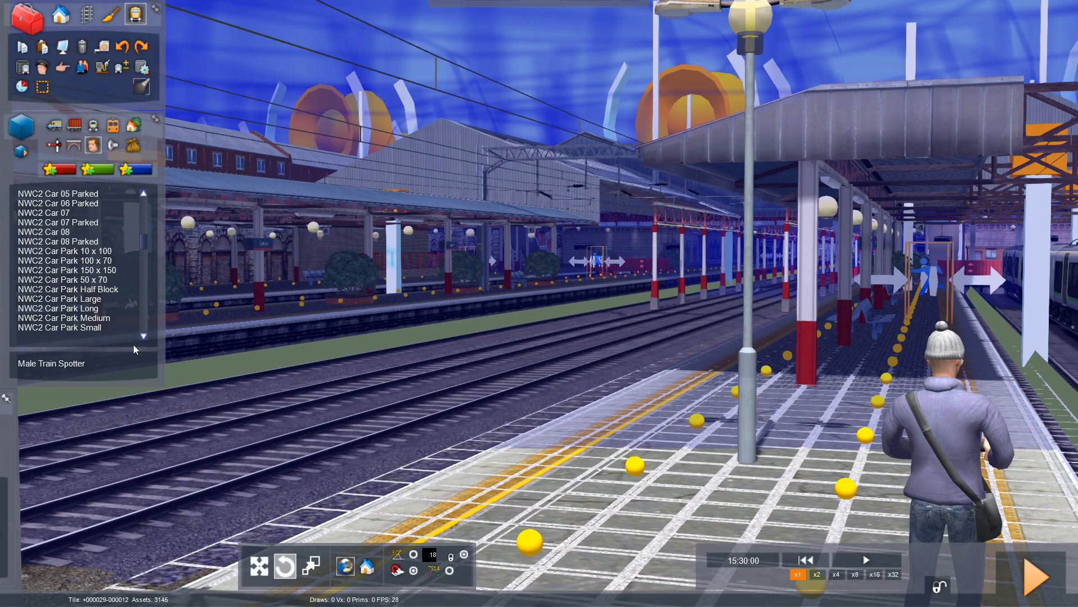
left_click(112, 308)
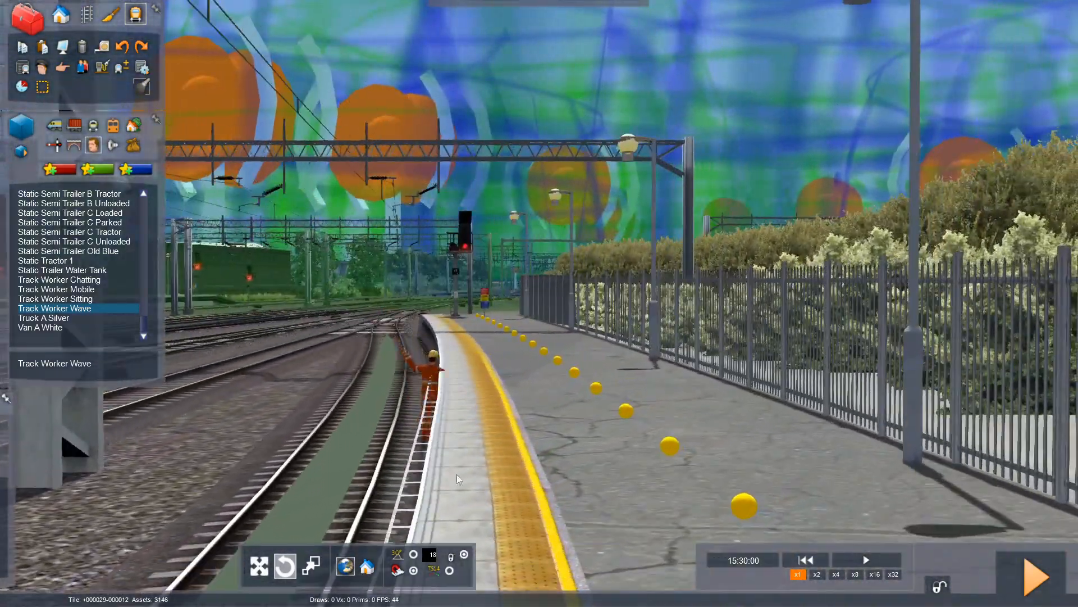
left_click_drag(456, 474, 503, 494)
Step: Raise the sunken track worker so that he stands on the platform surface
key("Up")
right_click_drag(496, 492, 646, 452)
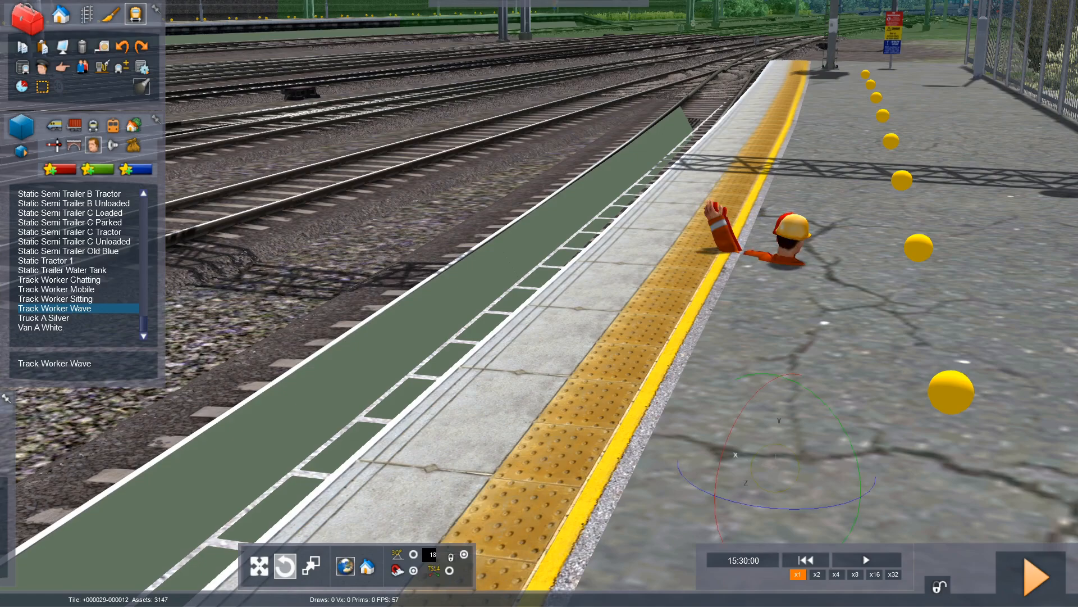
left_click(789, 243)
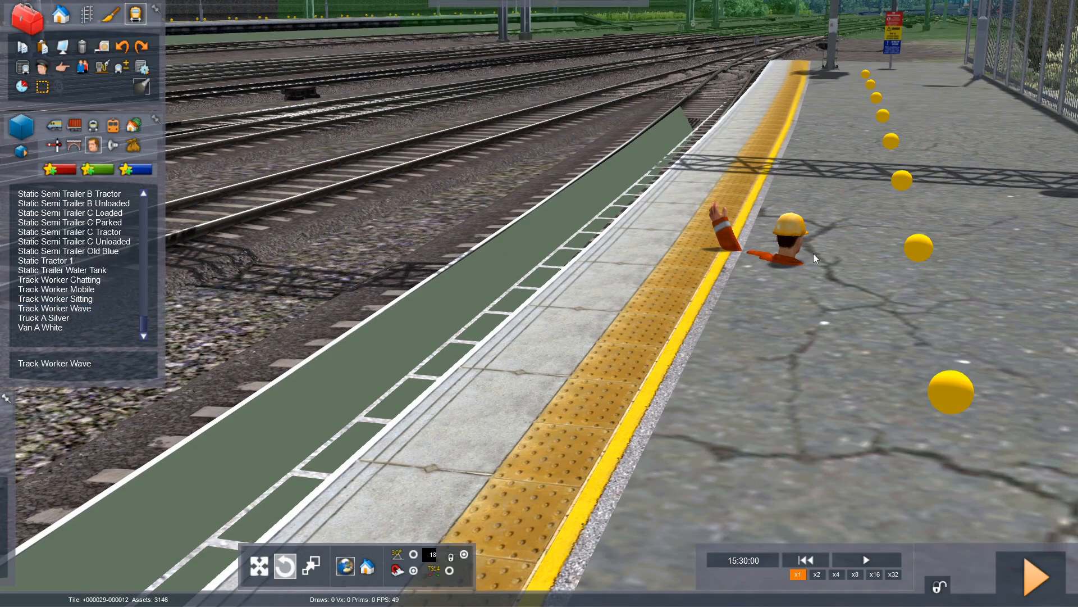
left_click(267, 559)
left_click_drag(779, 374, 814, 163)
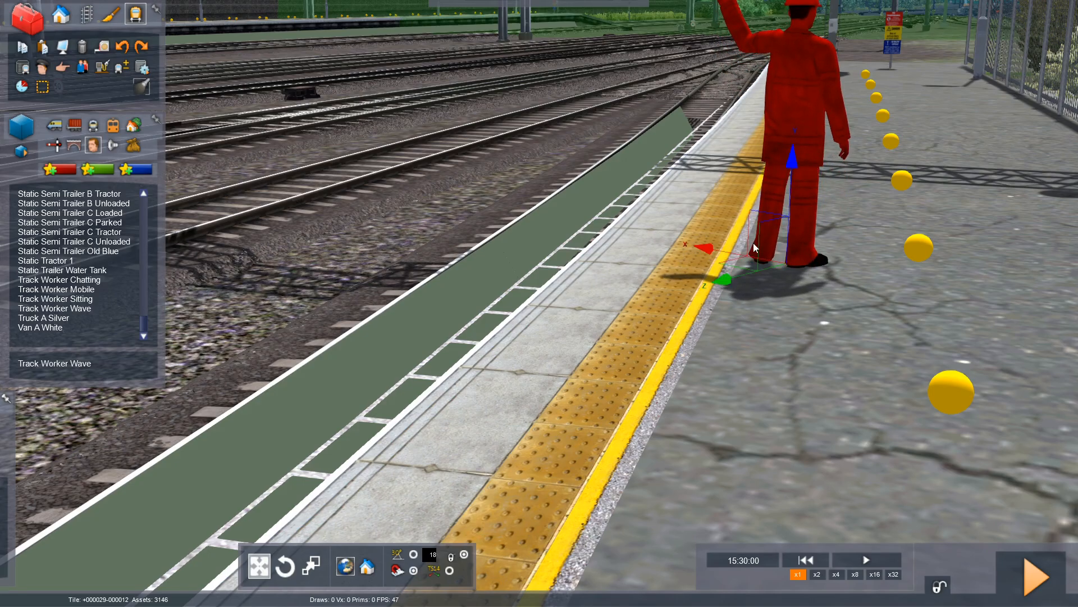
Step: Rotate the waving track worker to face along the platform and deselect him
left_click(284, 567)
left_click_drag(850, 279, 932, 281)
left_click(922, 419)
scroll(922, 419, "down", 5)
scroll(902, 347, "down", 1)
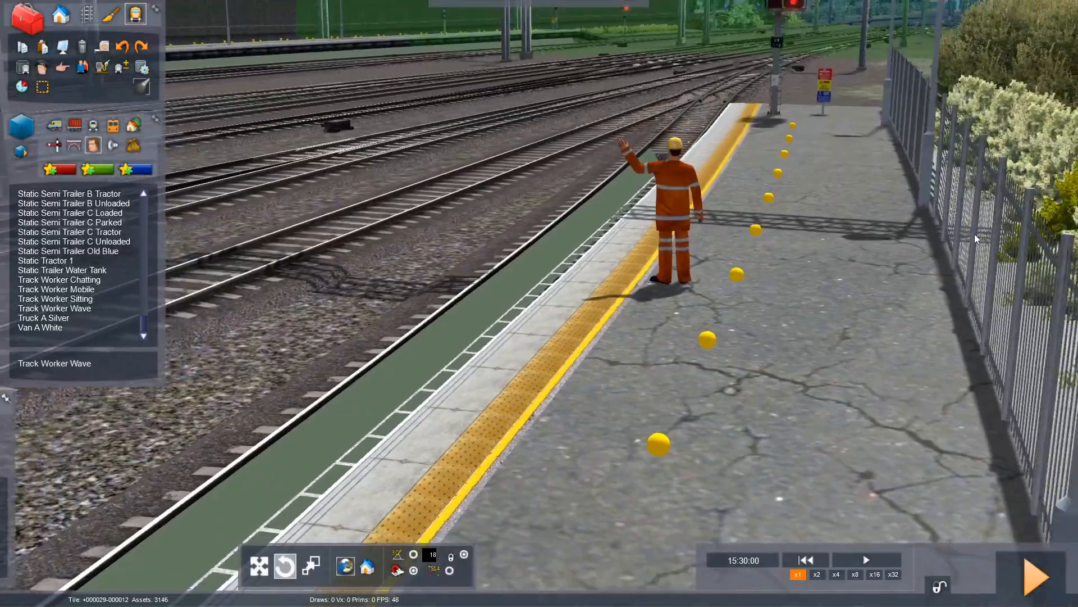
Step: Survey the tracks outside Crewe station as far as the yellow locomotive at the head of the freight train
right_click_drag(685, 304, 702, 342)
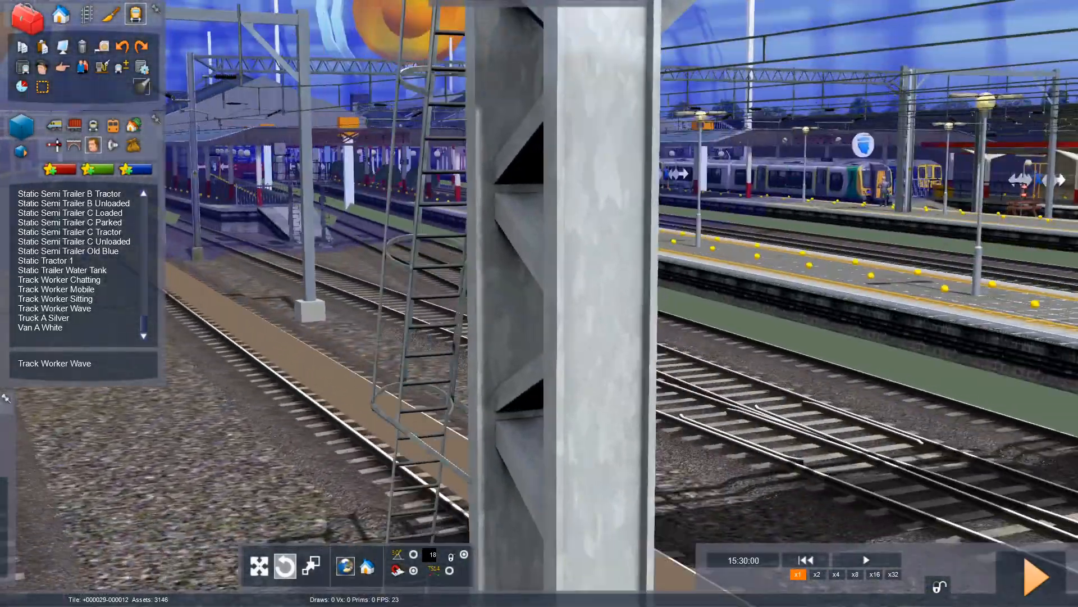
right_click_drag(787, 330, 975, 306)
key("Up")
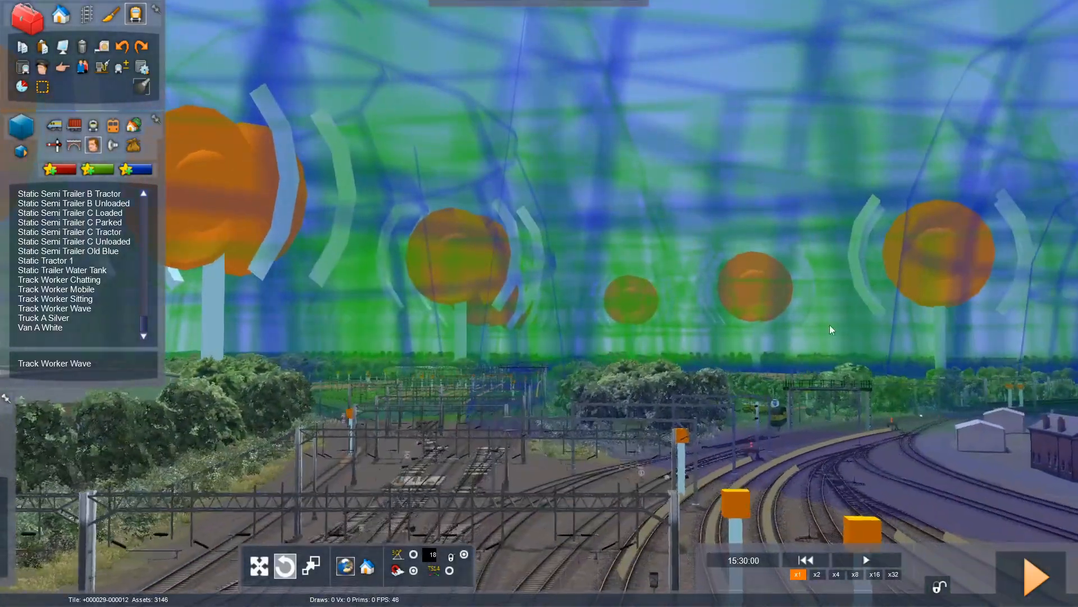
right_click_drag(831, 330, 523, 348)
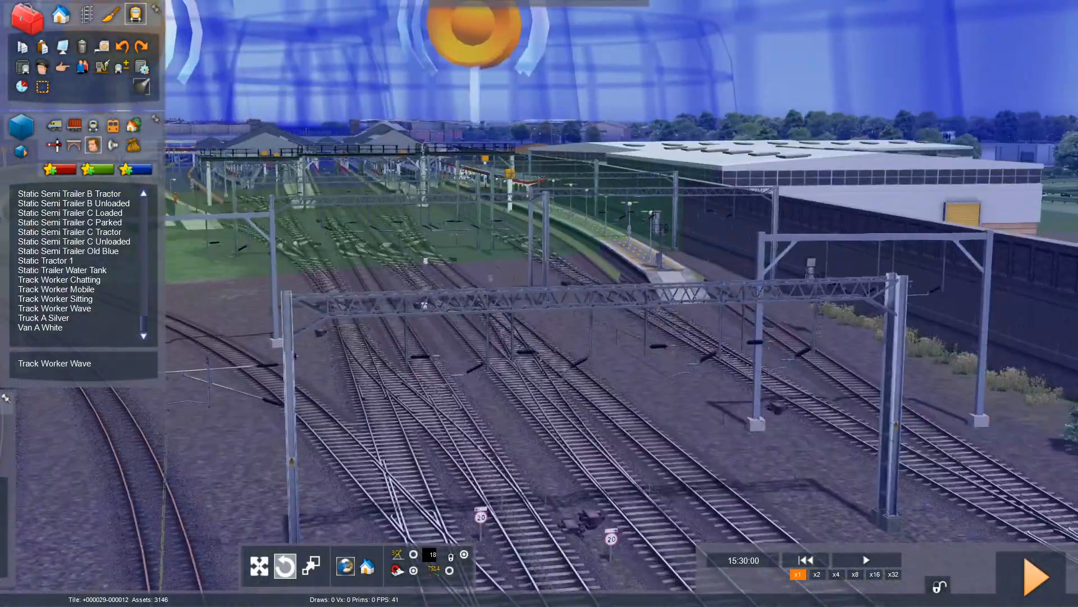
key("Down")
key("Left")
key("Down")
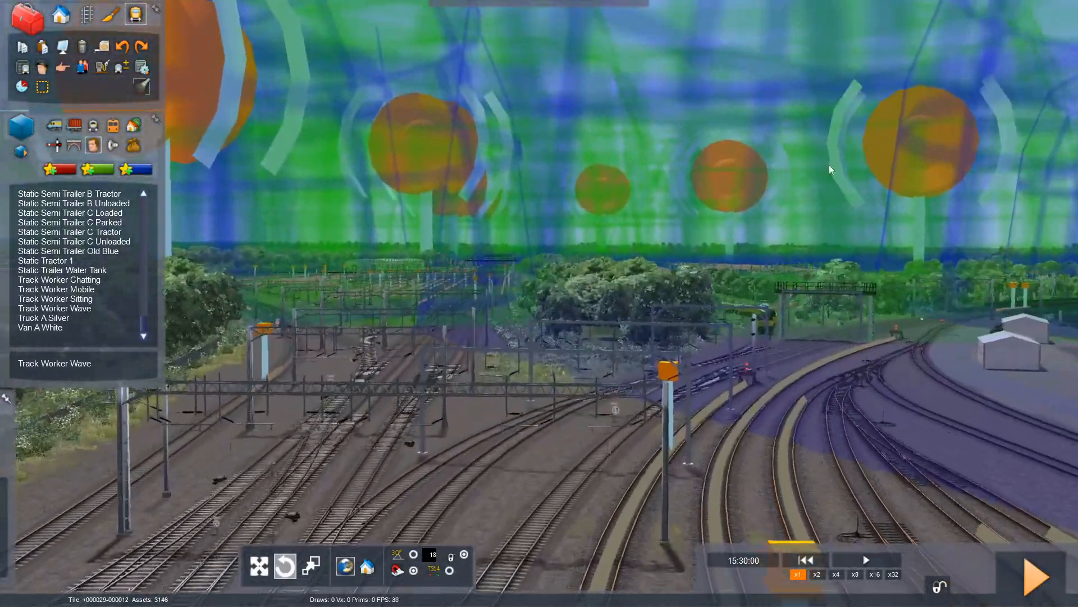
key("Up")
right_click_drag(830, 164, 918, 276)
key("Up")
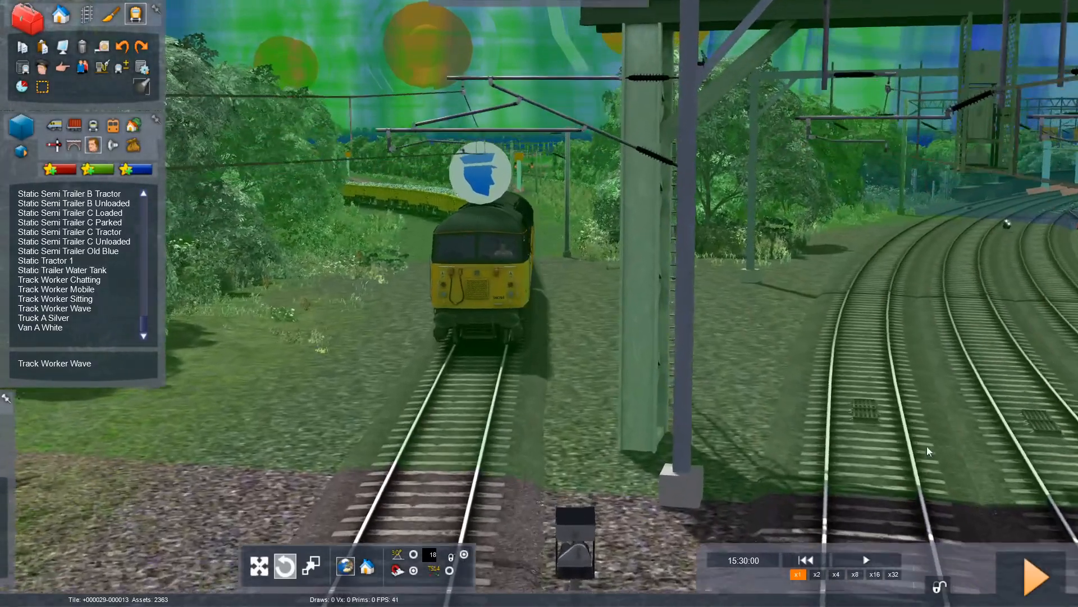
key("Up")
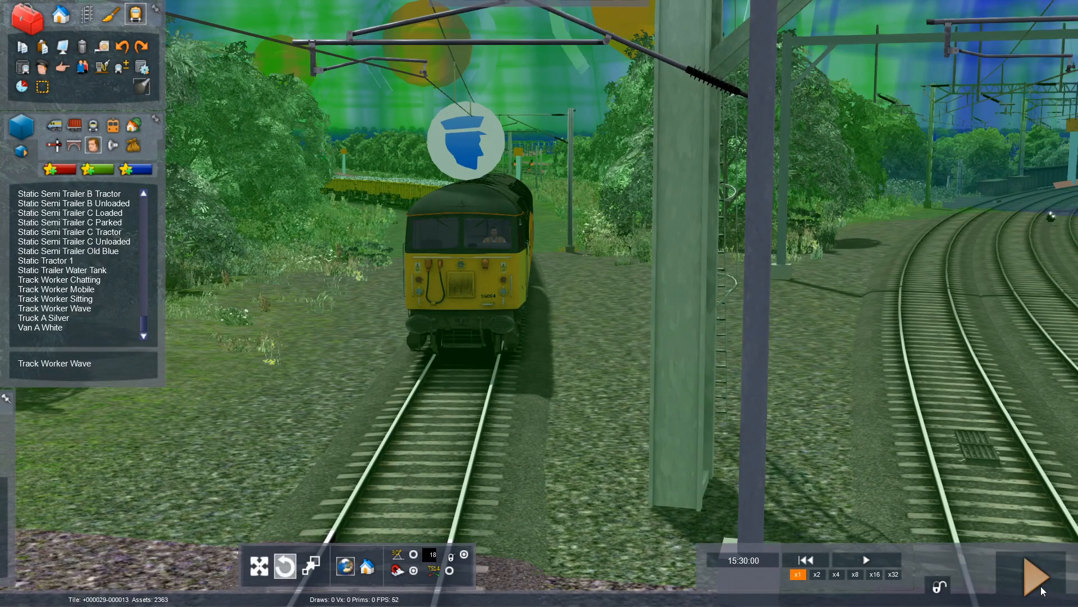
Step: Save the scenario changes and start driving it, viewing the Colas Rail Freight locomotive from outside
left_click(1040, 586)
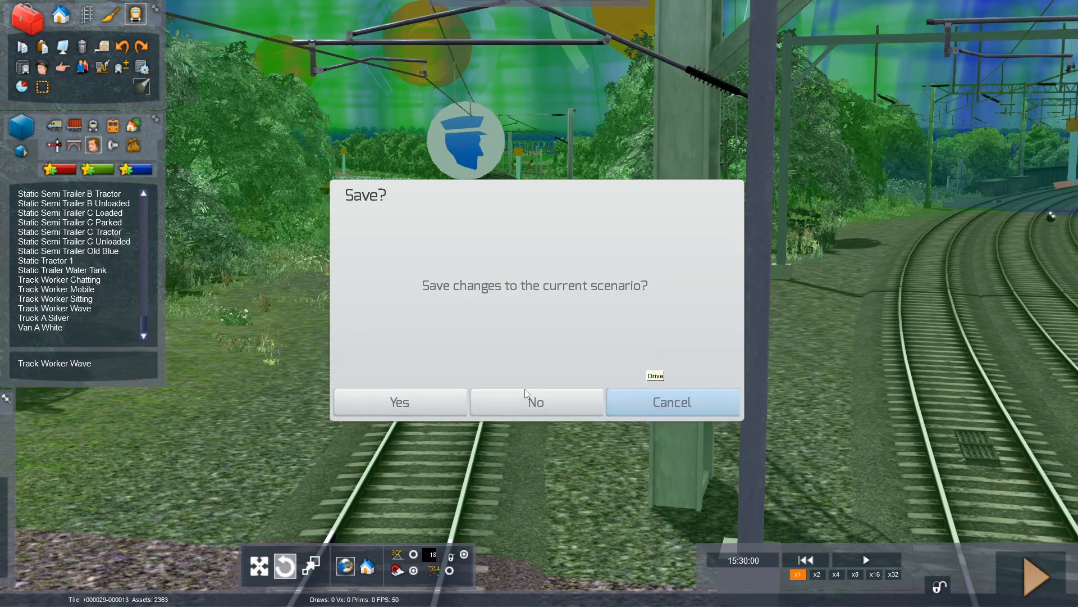
left_click(397, 403)
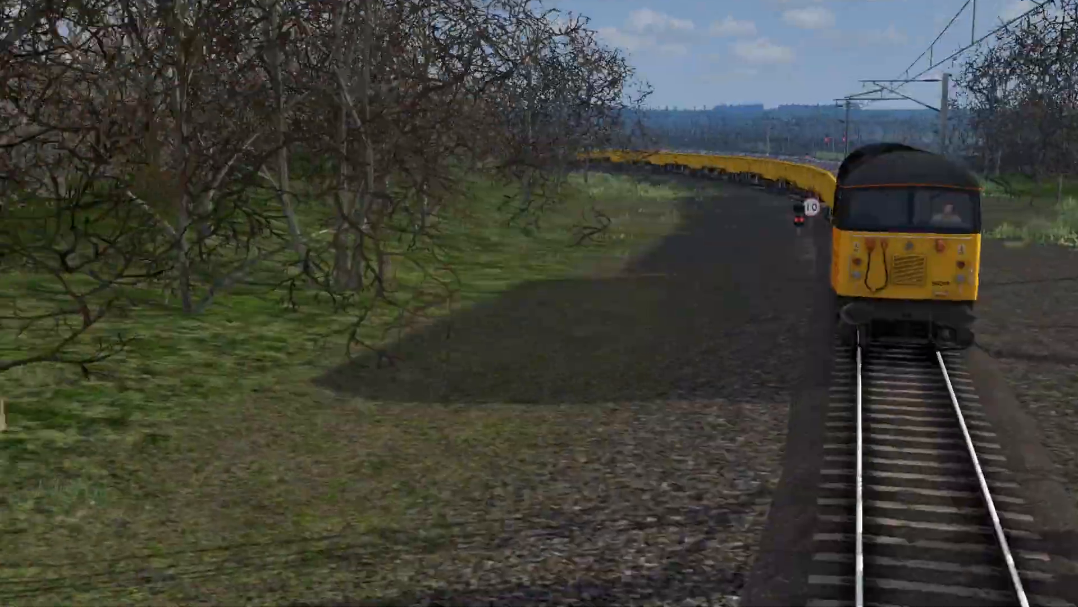
key("Right")
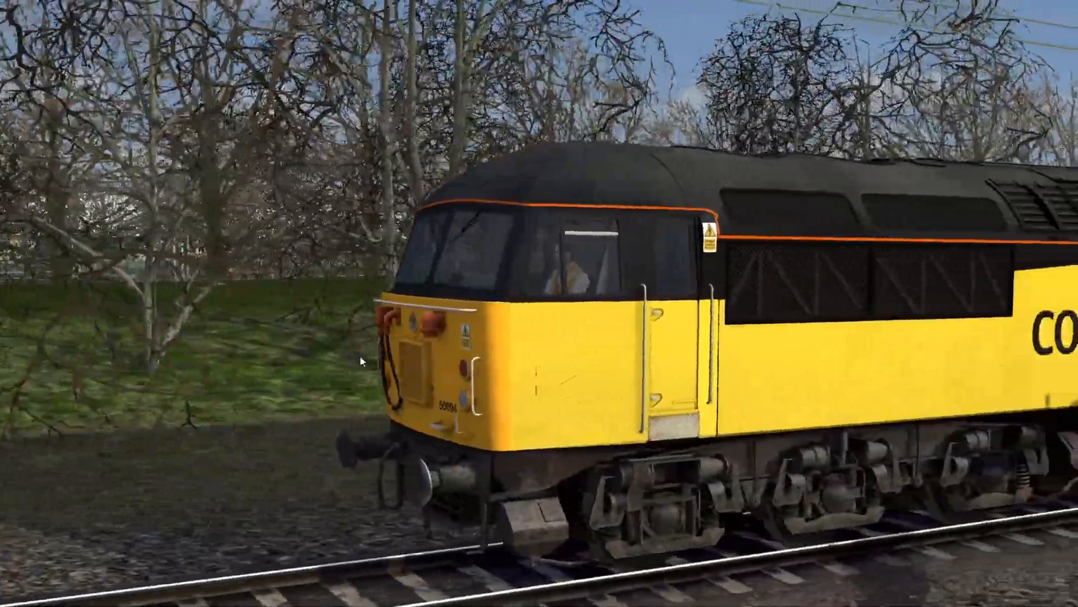
key("2")
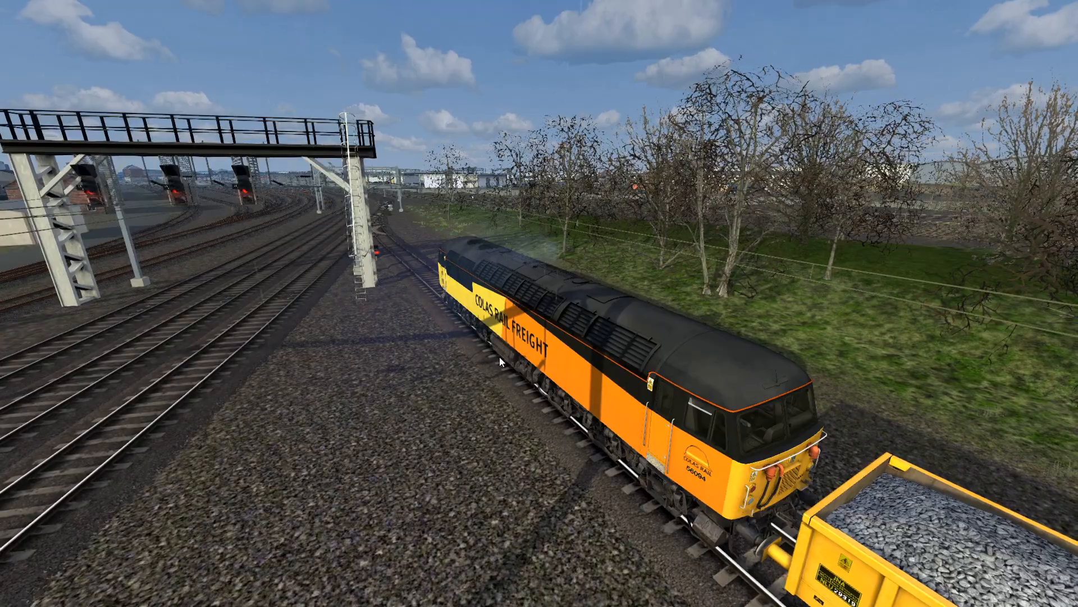
Step: Switch to the driver's cab view, ease the train brake and shift the reverser
key("1")
right_click_drag(500, 385, 500, 477)
scroll(500, 387, "up", 3)
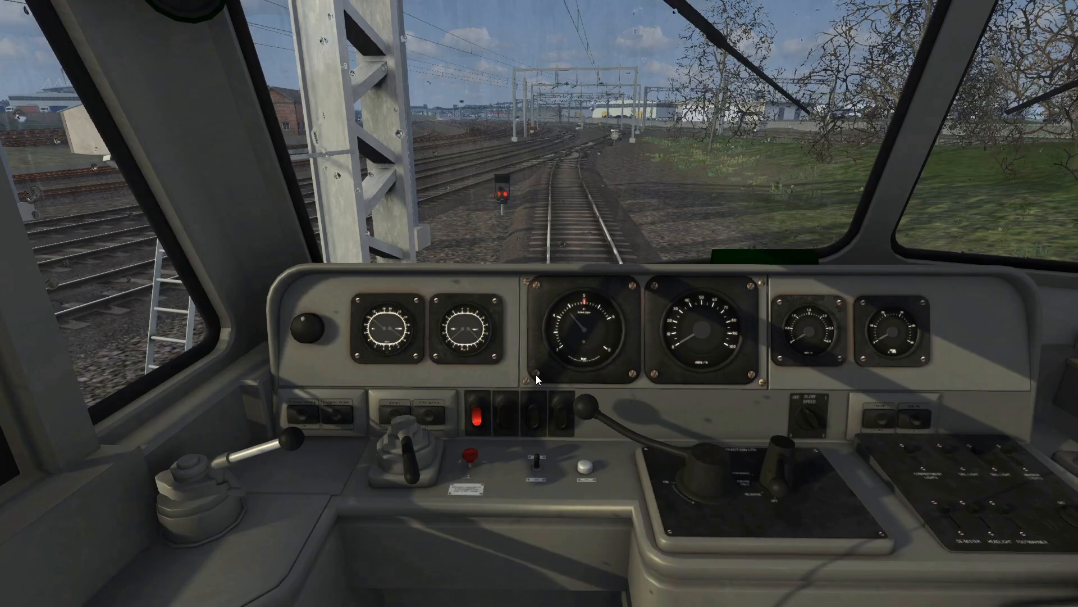
key("semicolon")
left_click_drag(783, 475, 776, 454)
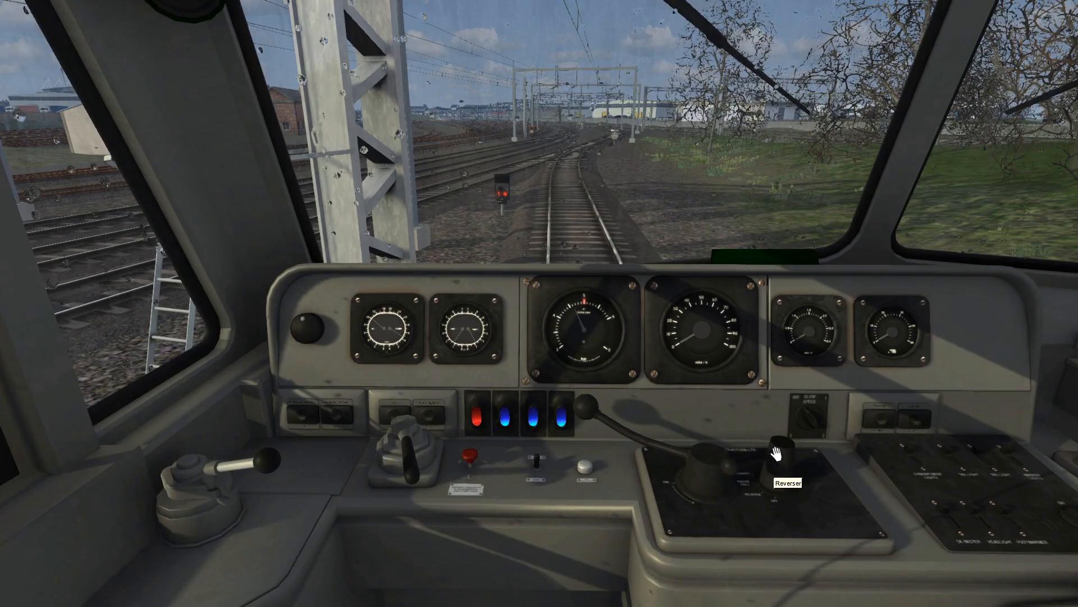
Step: Reapply the train brake and acknowledge the AWS warning
right_click_drag(770, 431, 769, 378)
key("apostrophe")
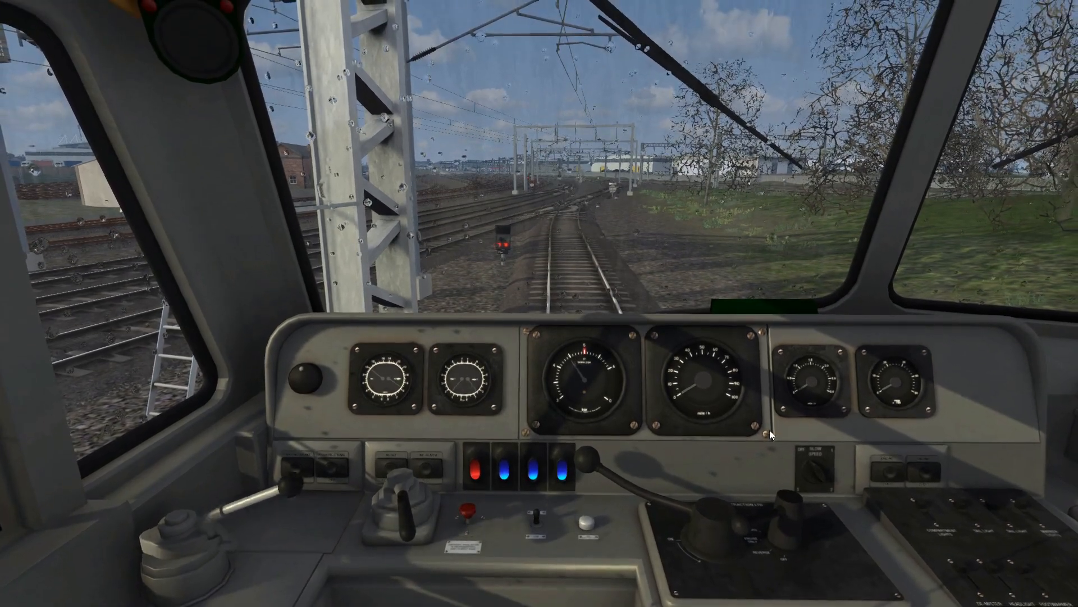
key("q")
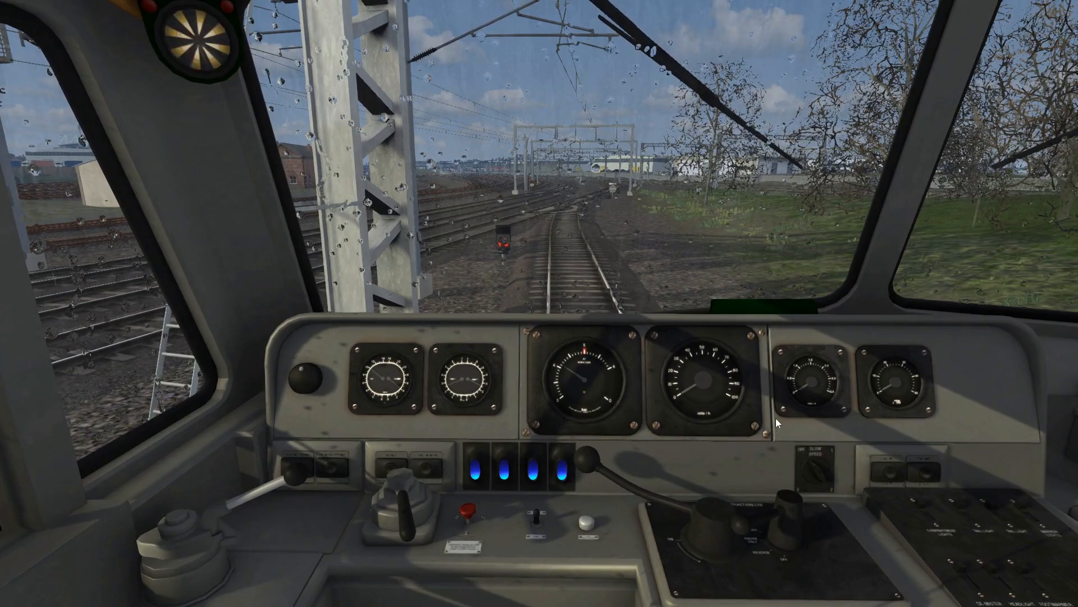
Step: Examine the track map around the Crewe sidings and platforms to trace the junctions and signals near the freight train
key("9")
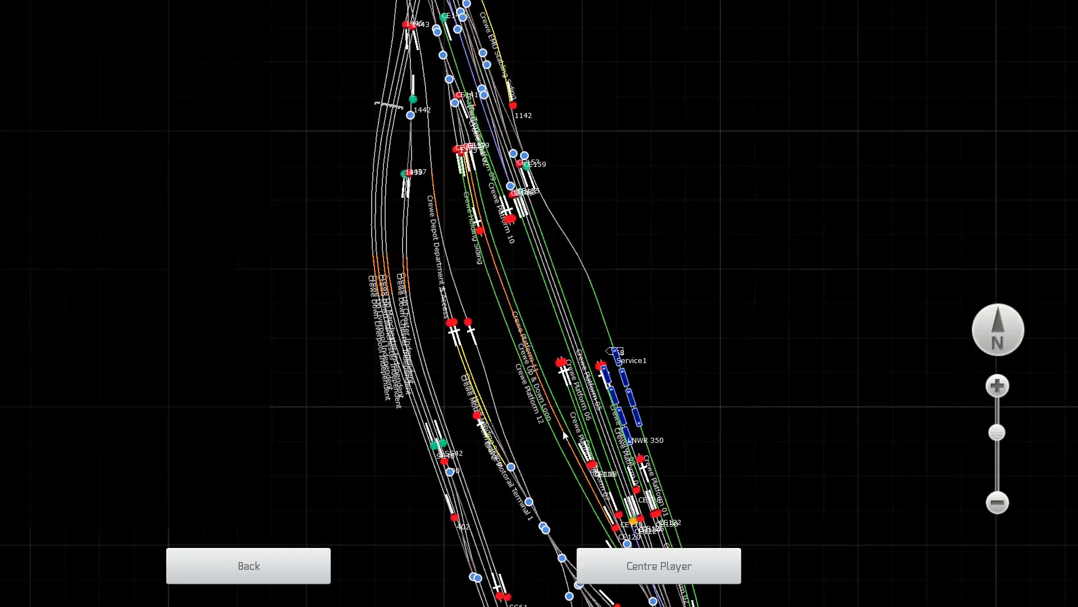
left_click_drag(554, 295, 483, 84)
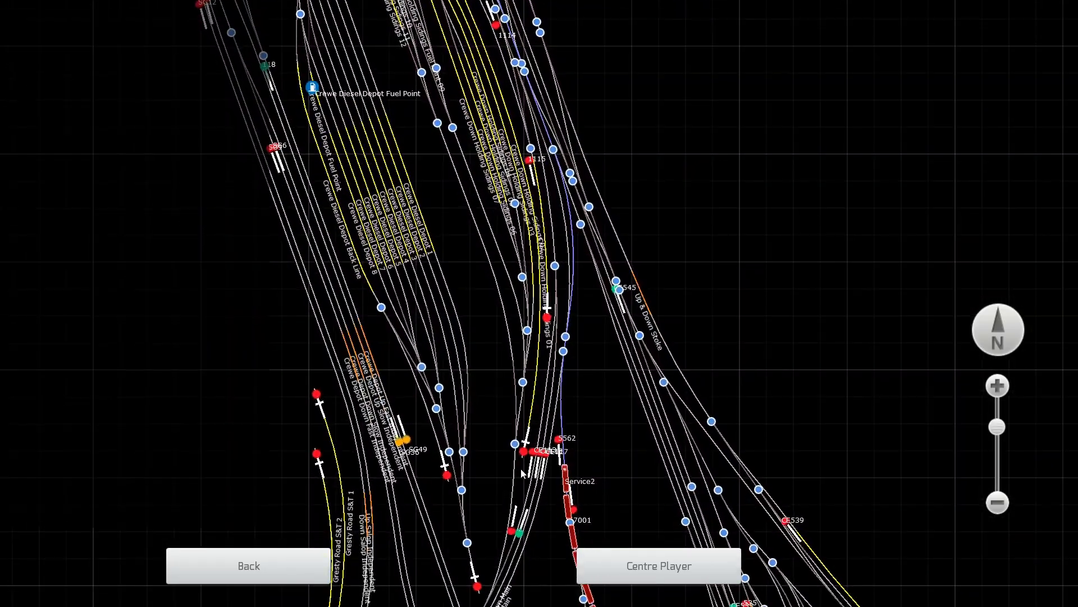
left_click_drag(562, 194, 573, 418)
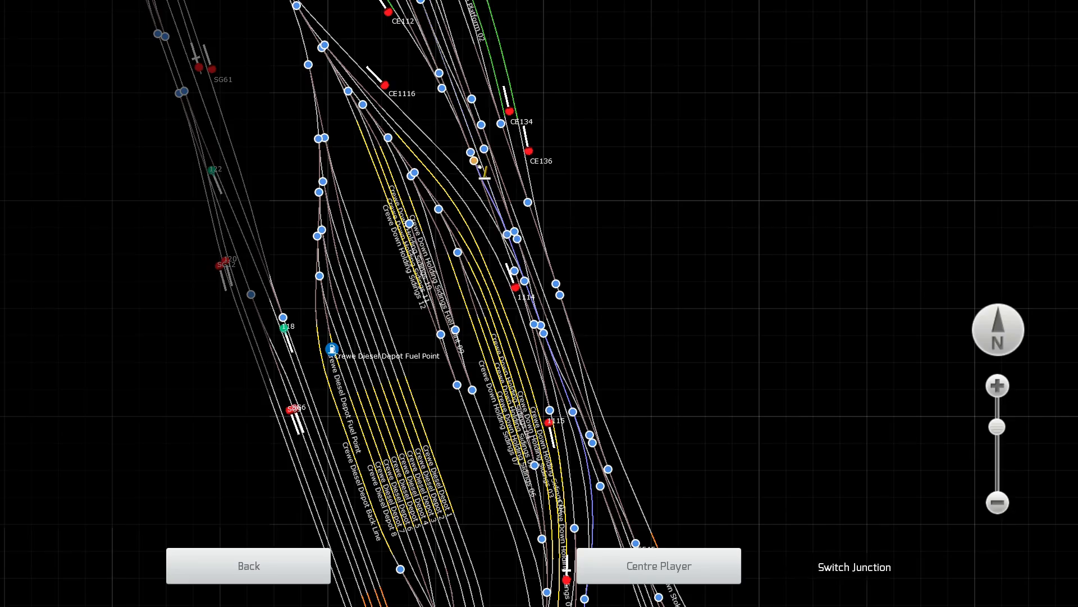
left_click_drag(395, 84, 593, 508)
scroll(593, 508, "down", 5)
scroll(496, 282, "up", 3)
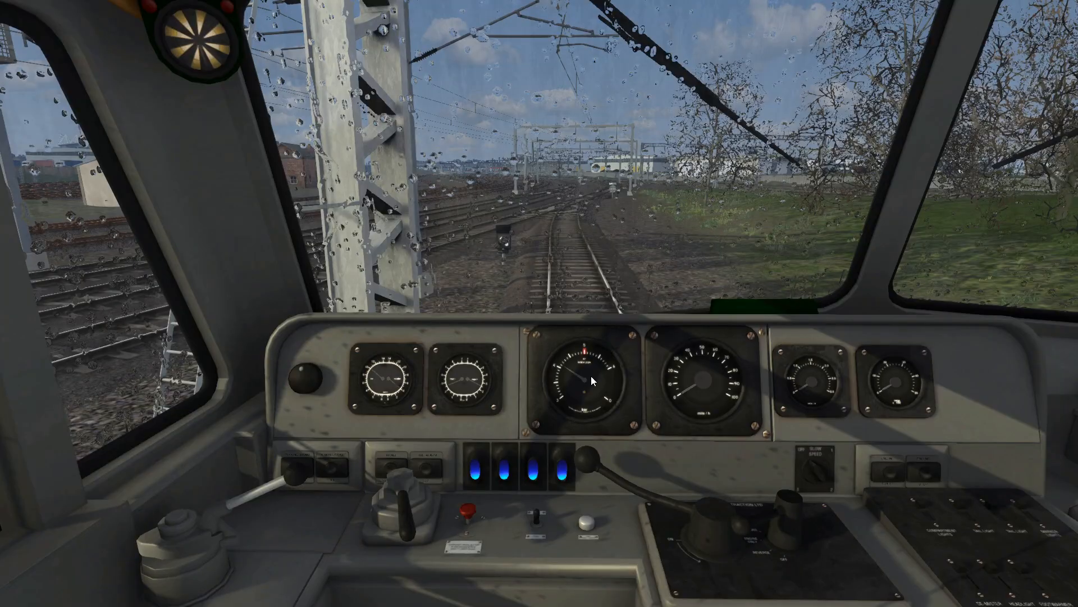
Step: Set the reverser to forward and ease off the train brake
left_click_drag(767, 534, 755, 422)
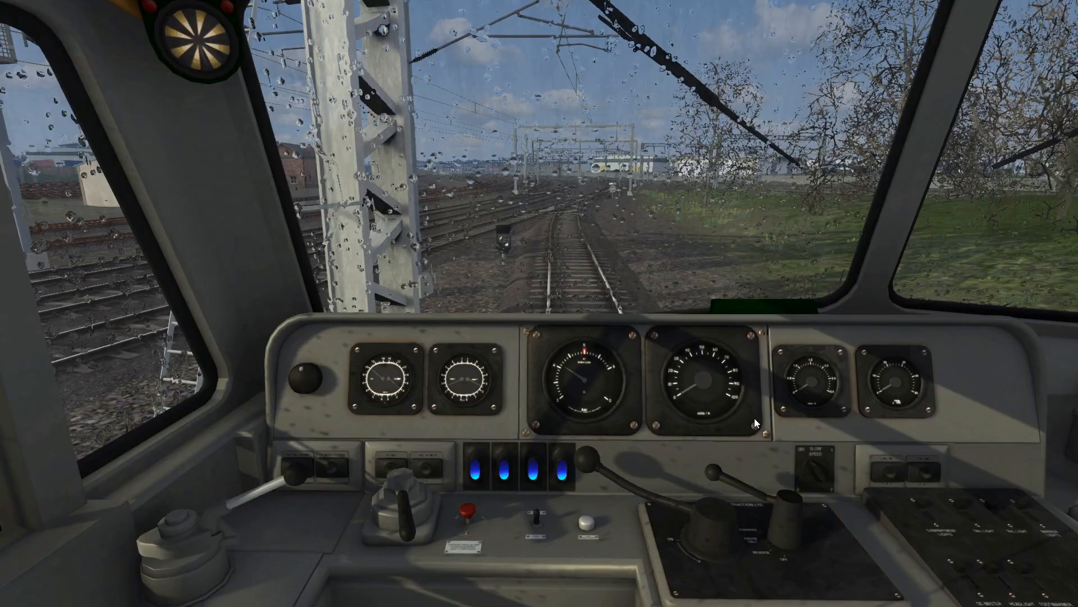
right_click_drag(754, 419, 764, 423)
key("semicolon")
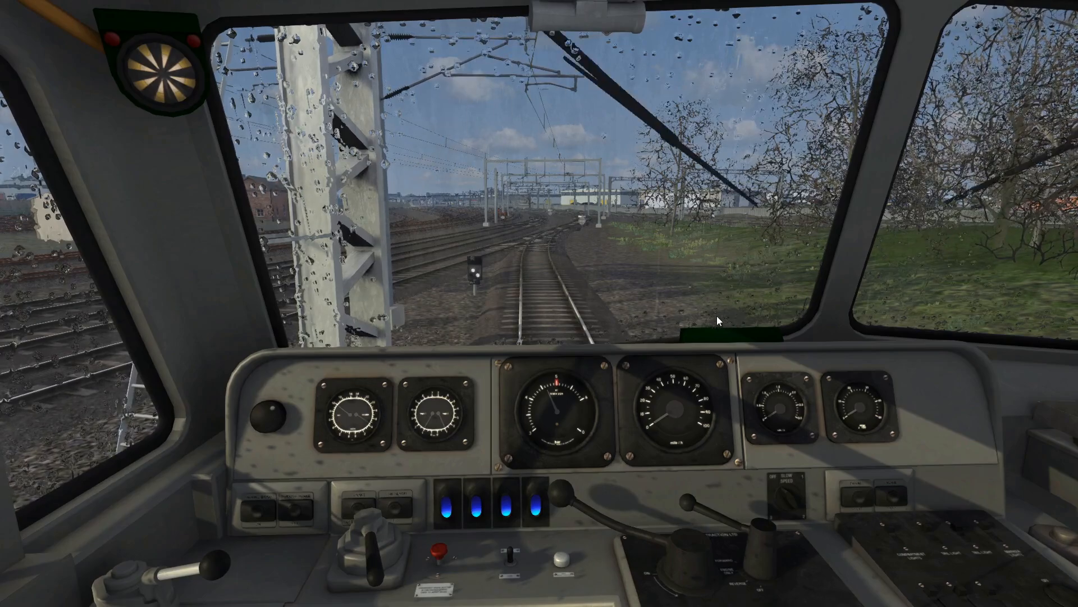
key("semicolon")
Step: Open the throttle to 38% and display the driving HUD
key("a")
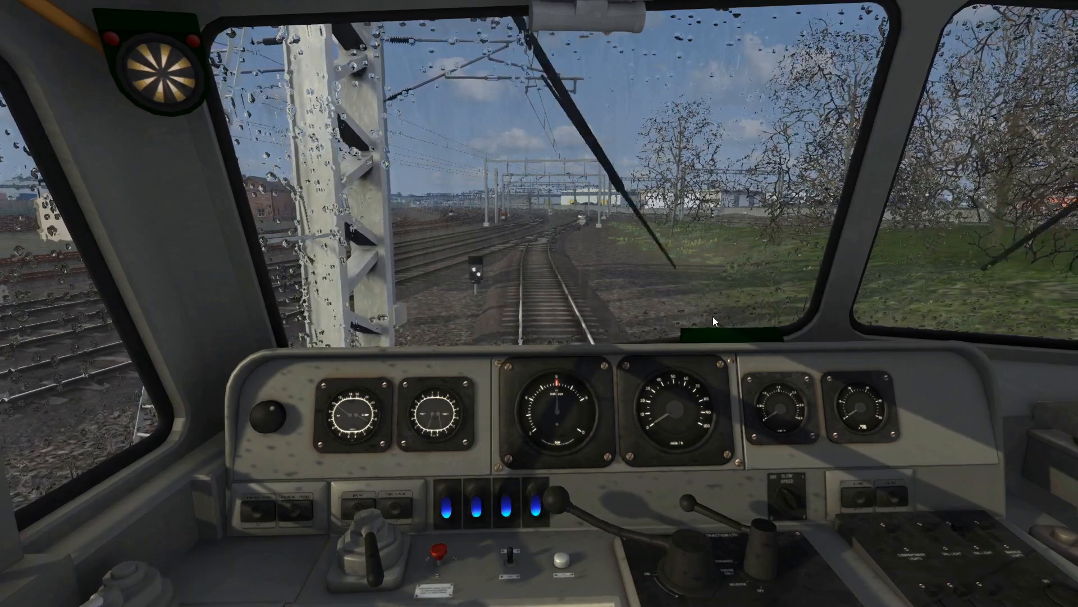
key("apostrophe")
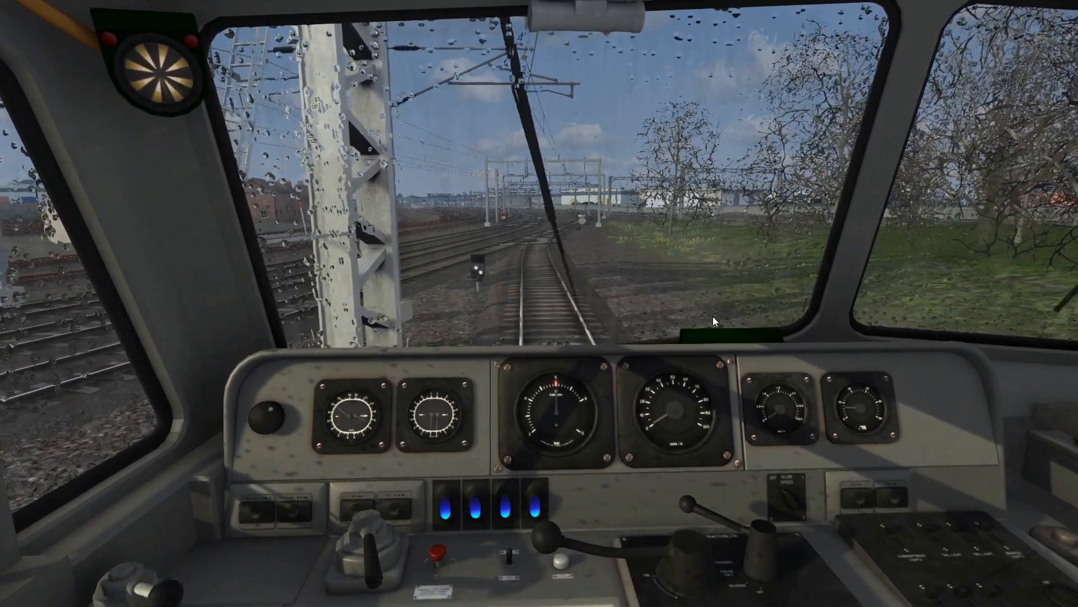
key("F4")
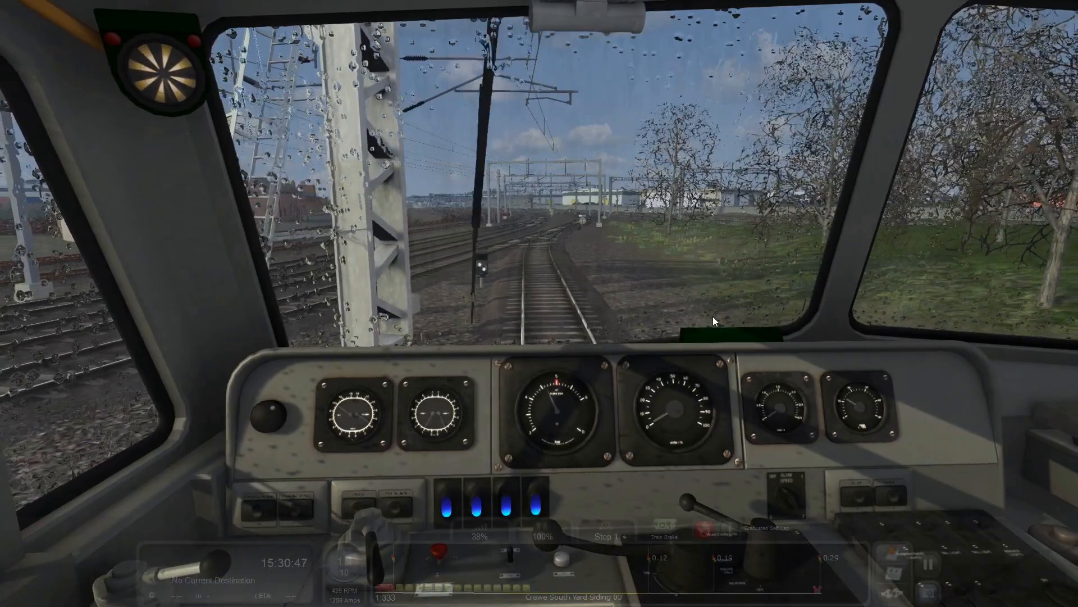
Step: Raise the throttle to 100% and fully release the train brake
key("a")
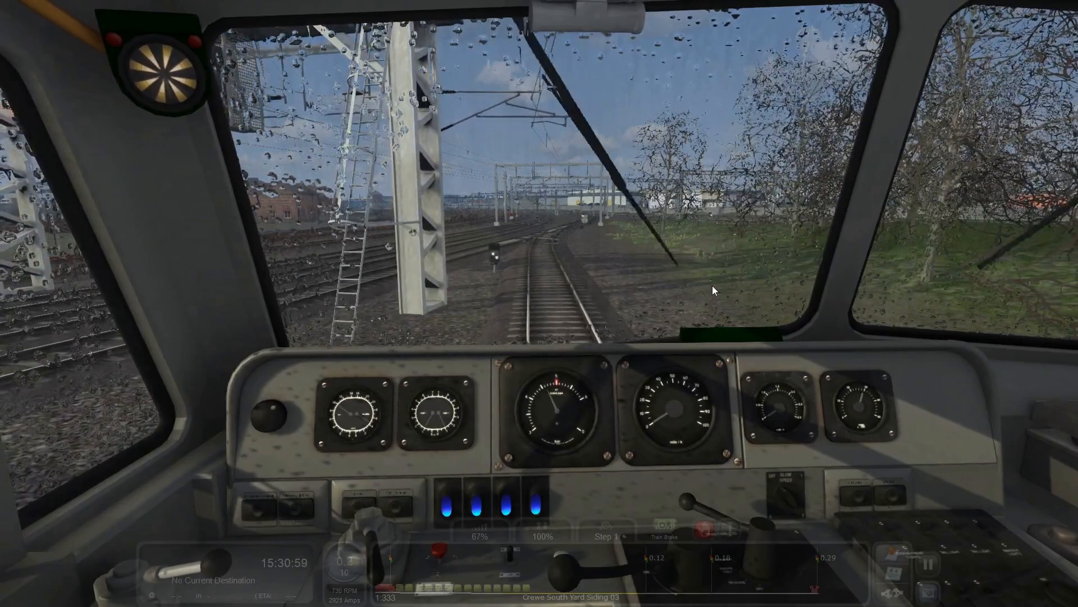
key("a")
key("semicolon")
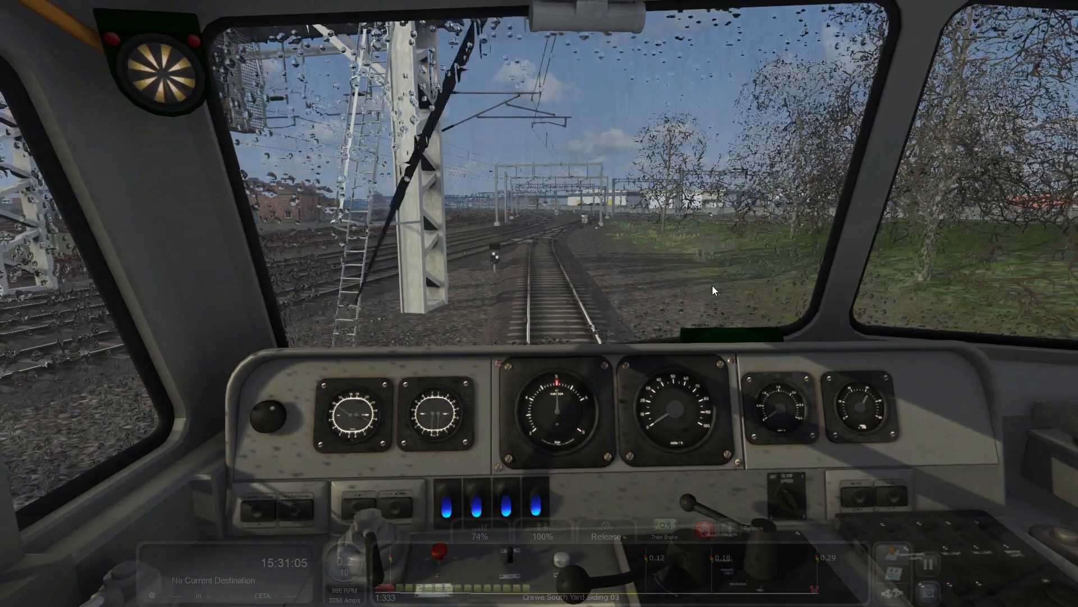
key("a")
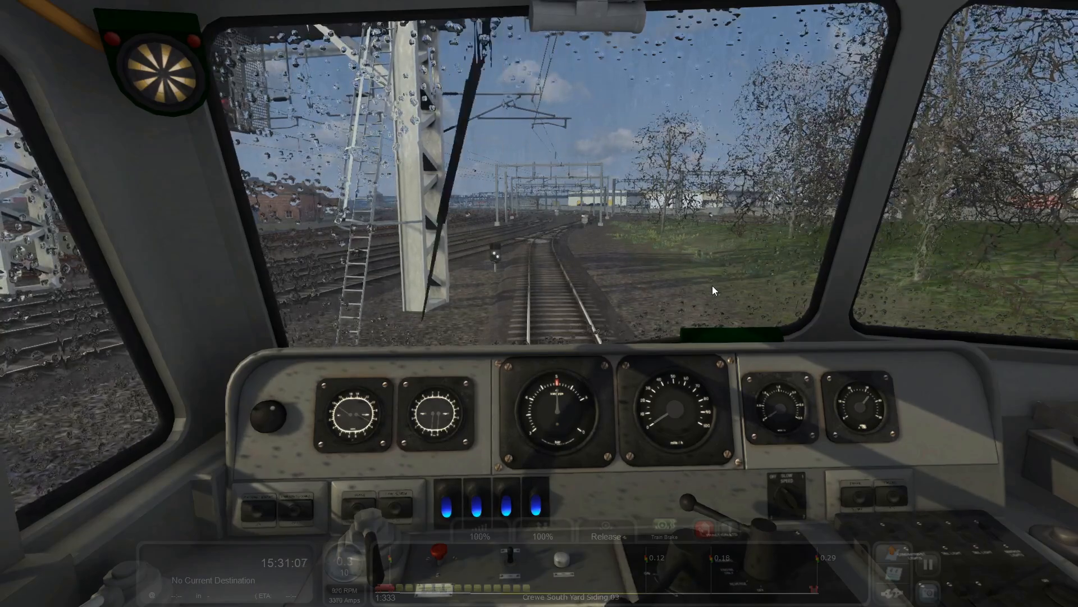
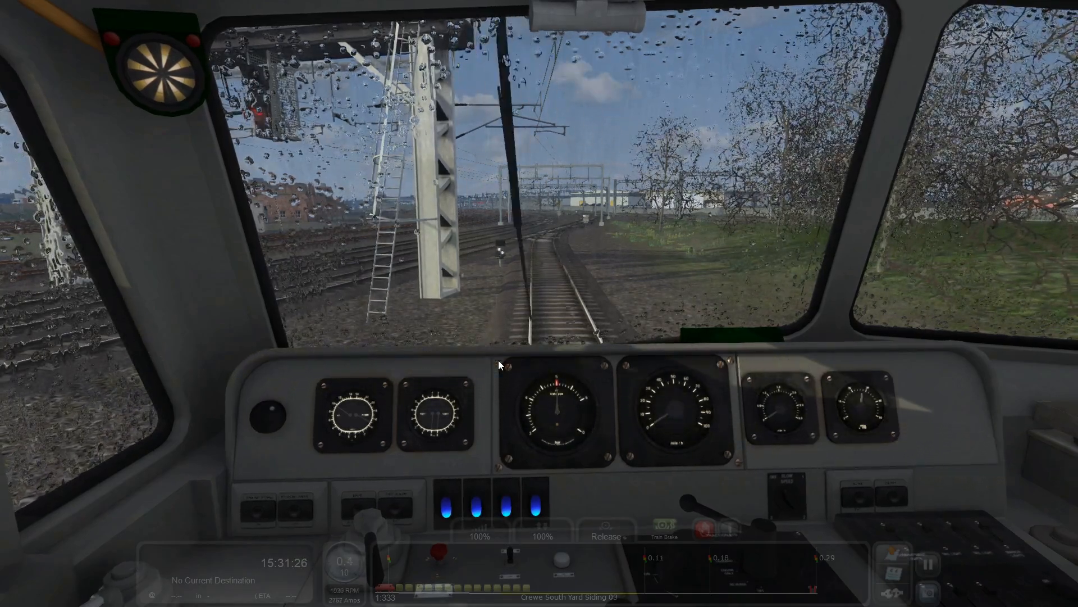
Step: Close the throttle to 0%
key("d")
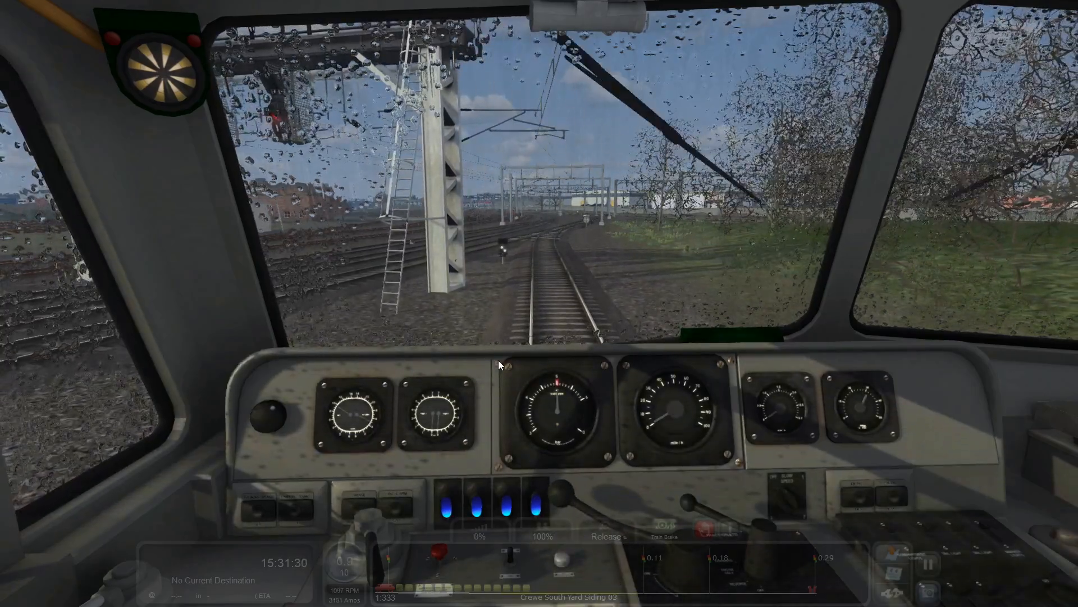
Step: Apply the train brake to Step 4 and view the stone wagons from outside the train
key("semicolon")
key("semicolon")
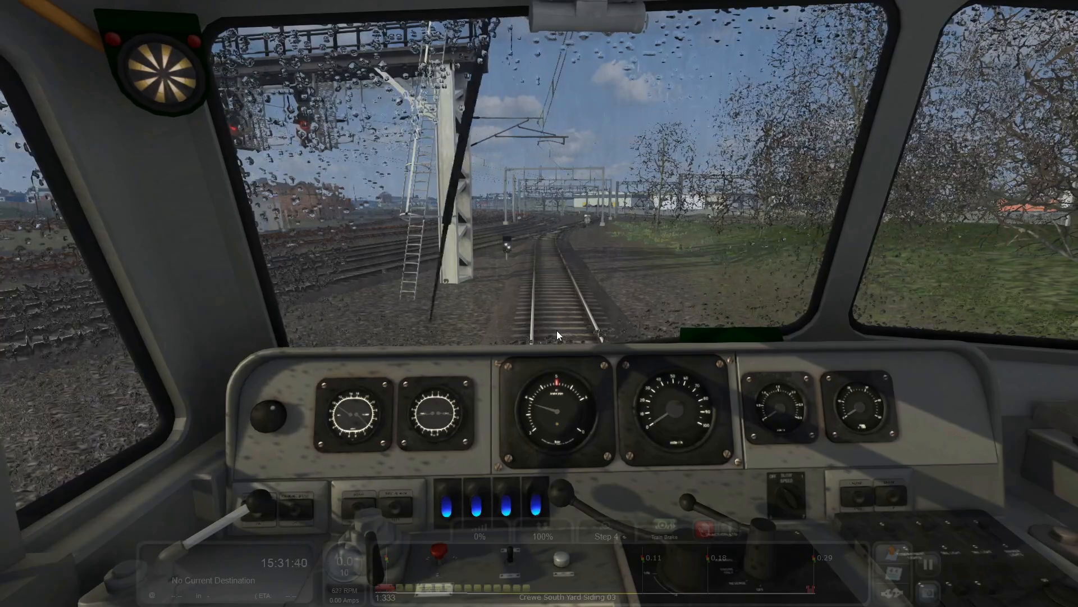
key("2")
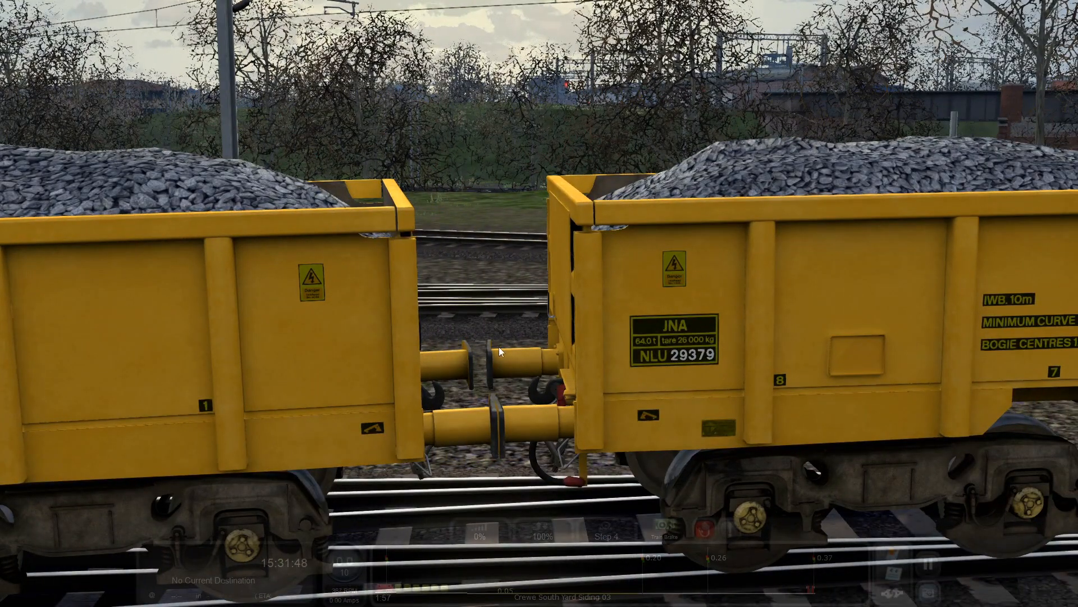
Step: Raise the throttle to 86% with the train brake released, and return to a close driver's view in the cab
key("a")
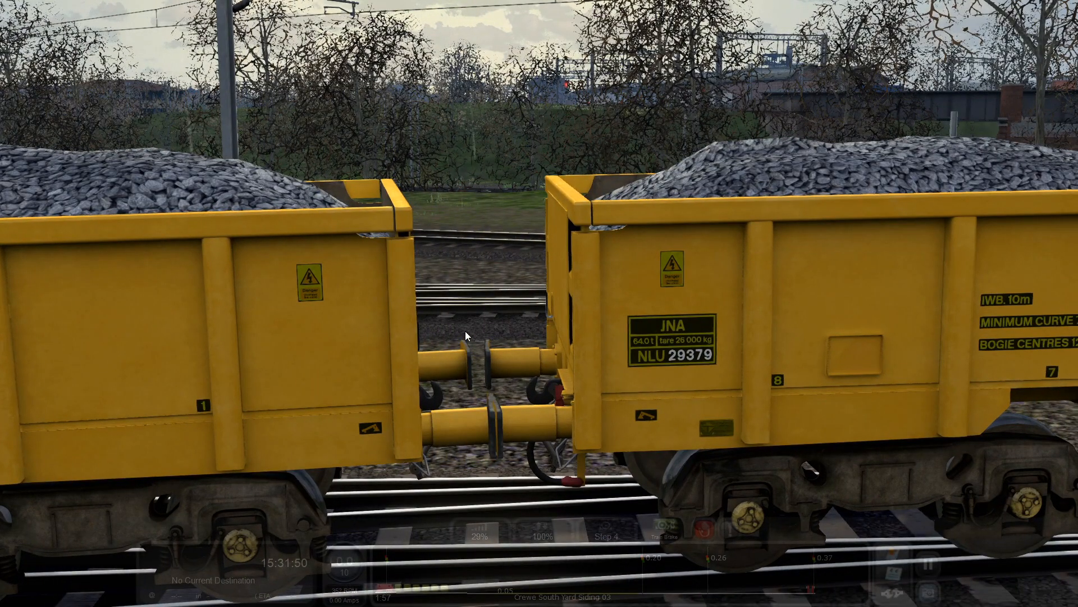
key("a")
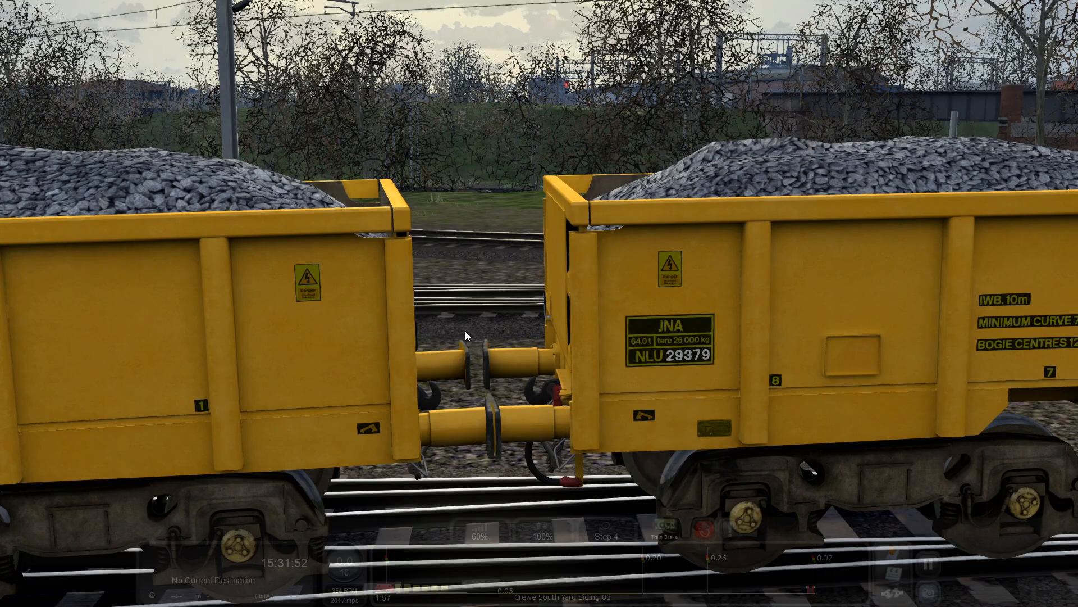
key("a")
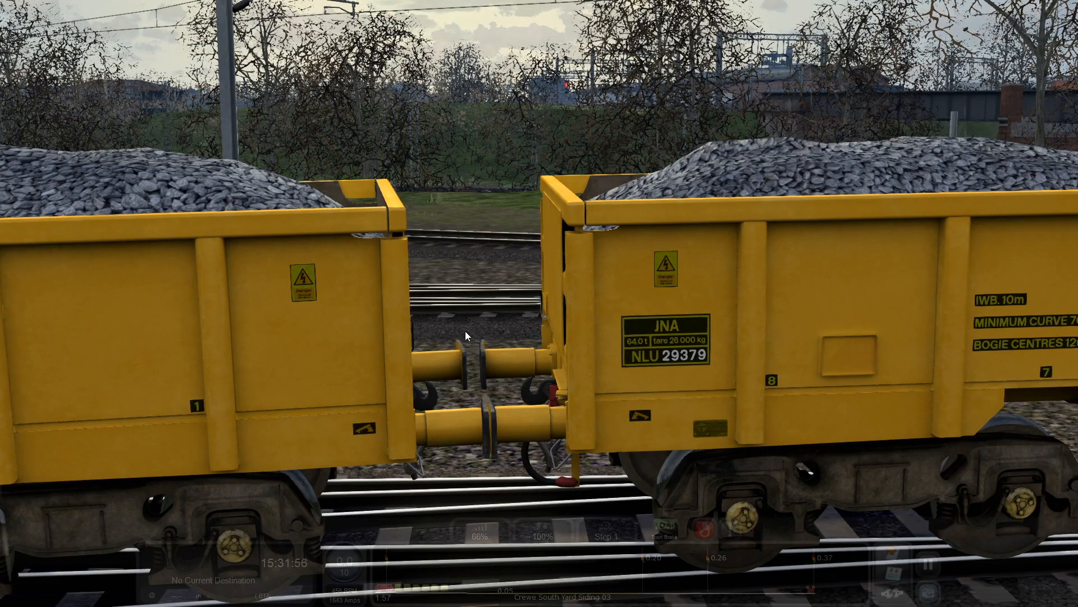
key("a")
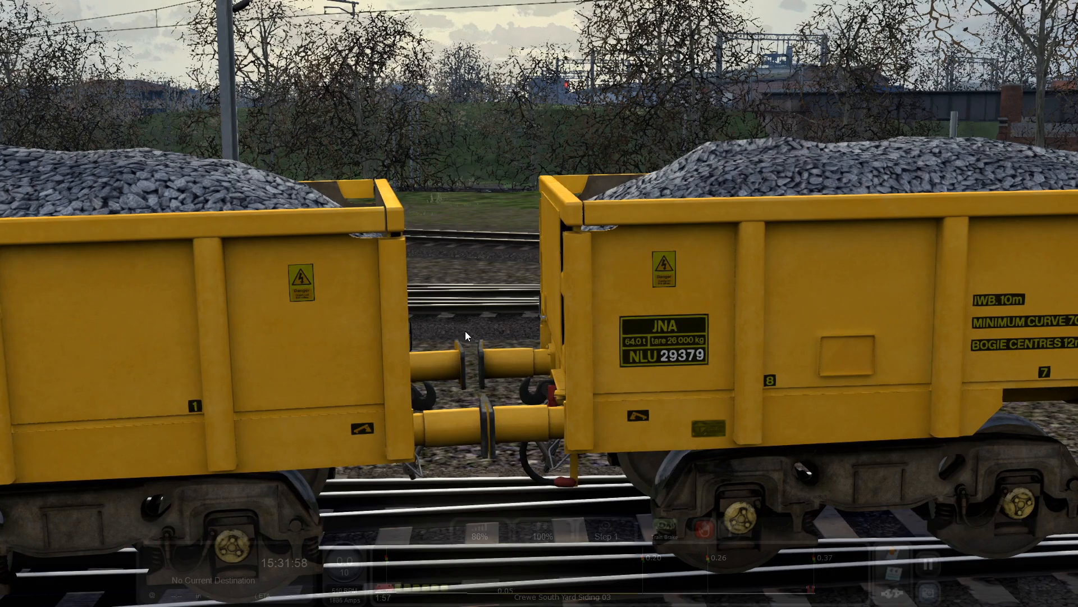
key("1")
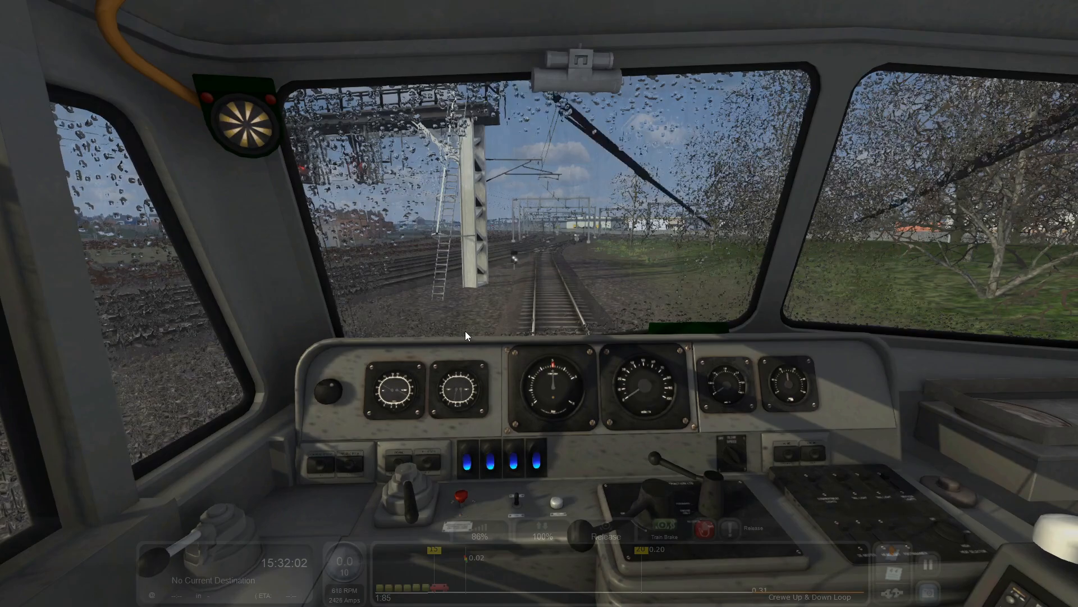
scroll(465, 331, "up", 3)
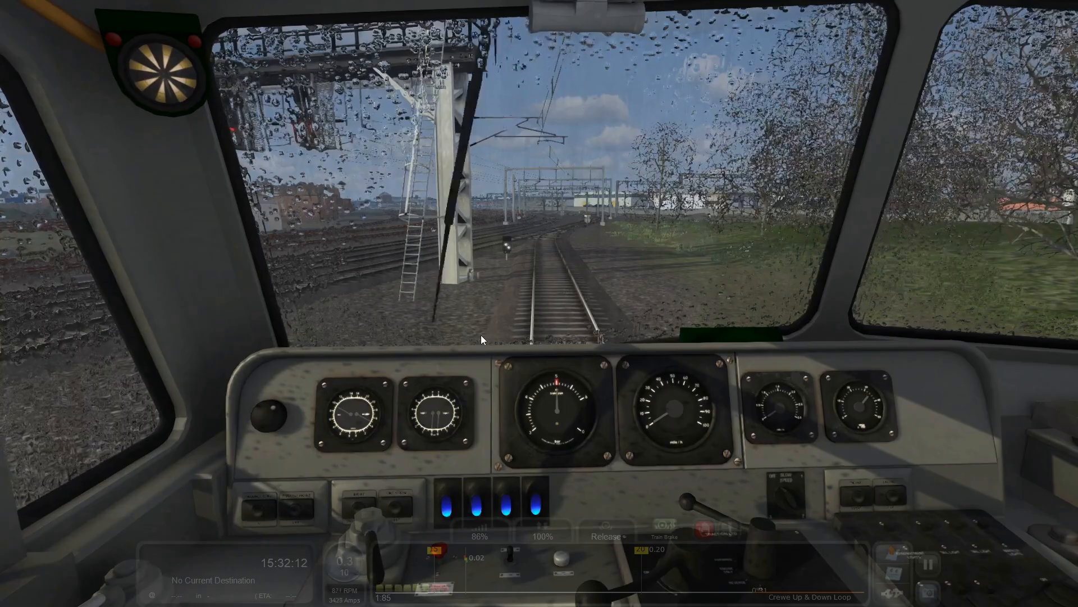
Step: Adjust the throttle in stages down to 52% while driving out along the Crewe loop
mouse_move(727, 433)
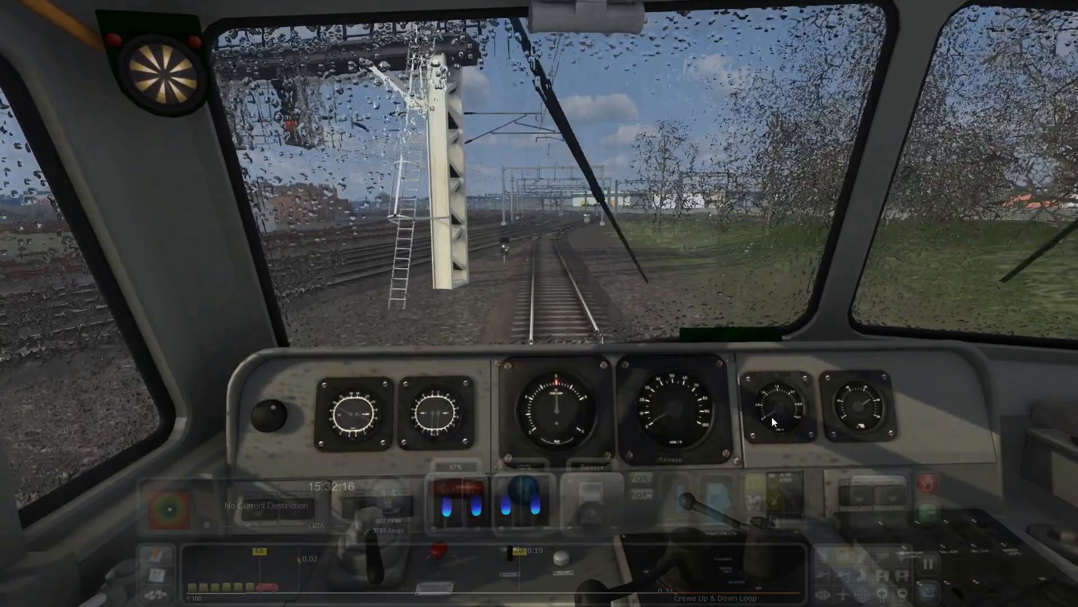
key("d")
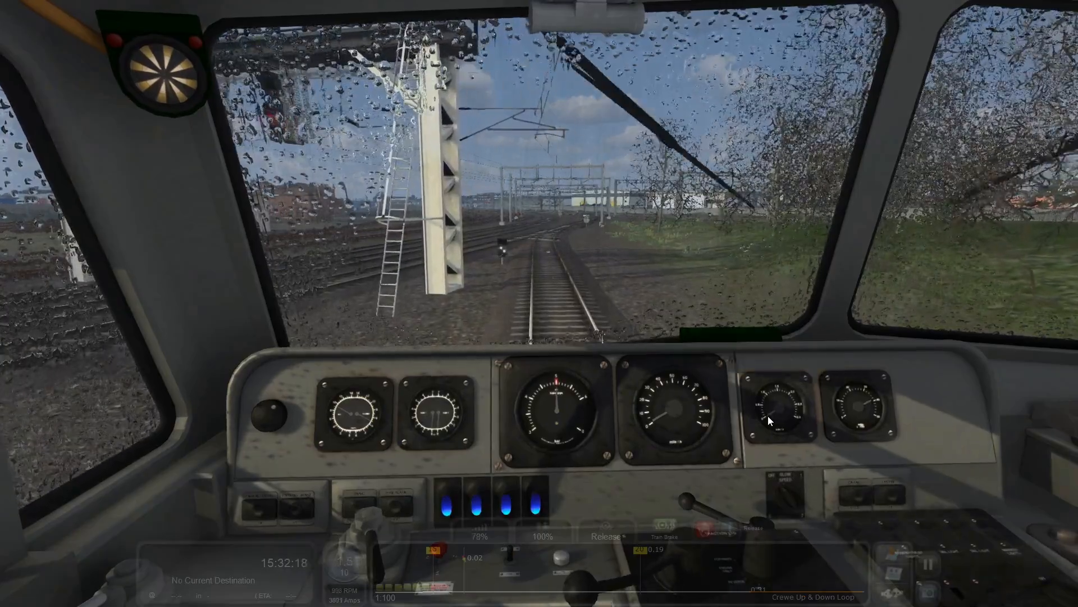
key("d")
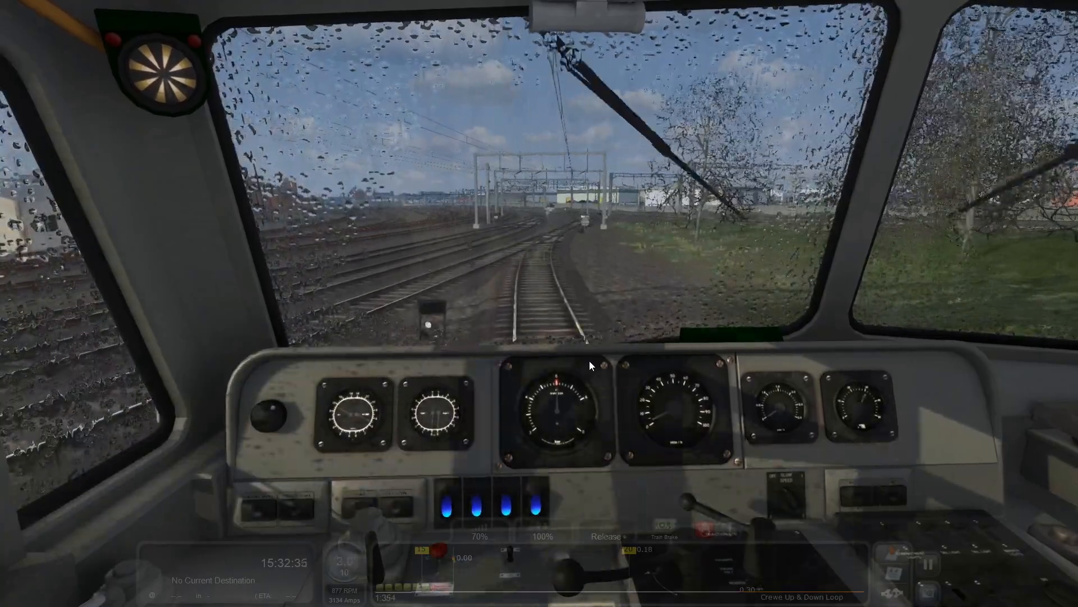
key("a")
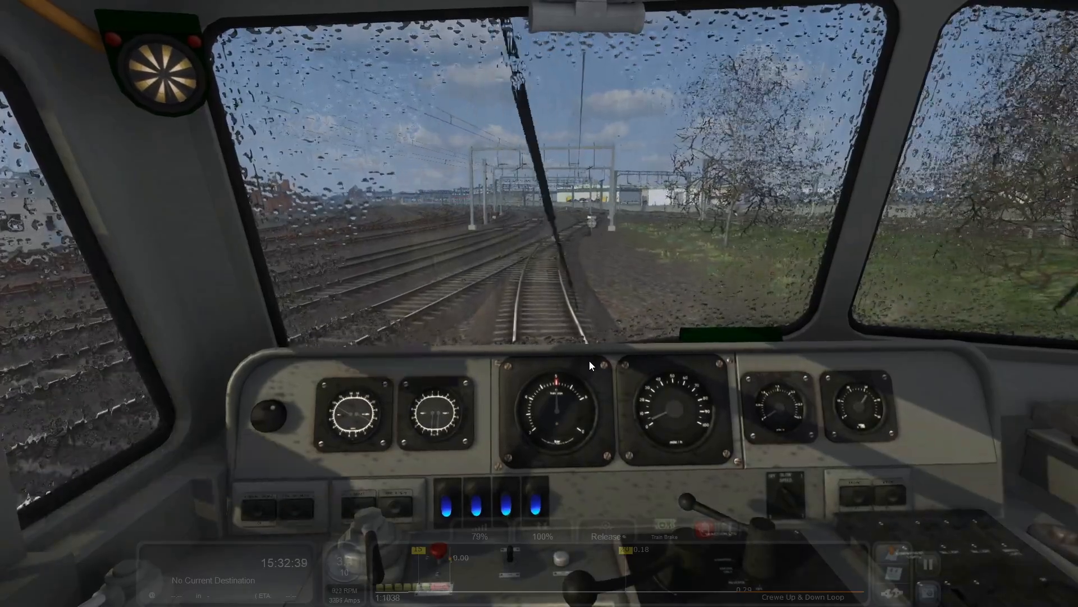
key("d")
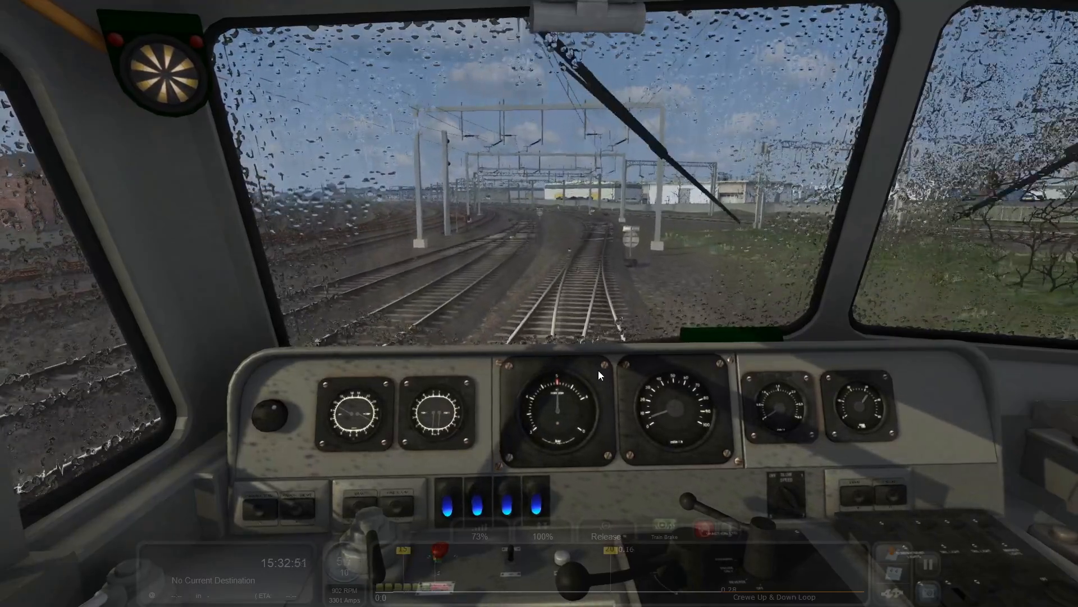
key("a")
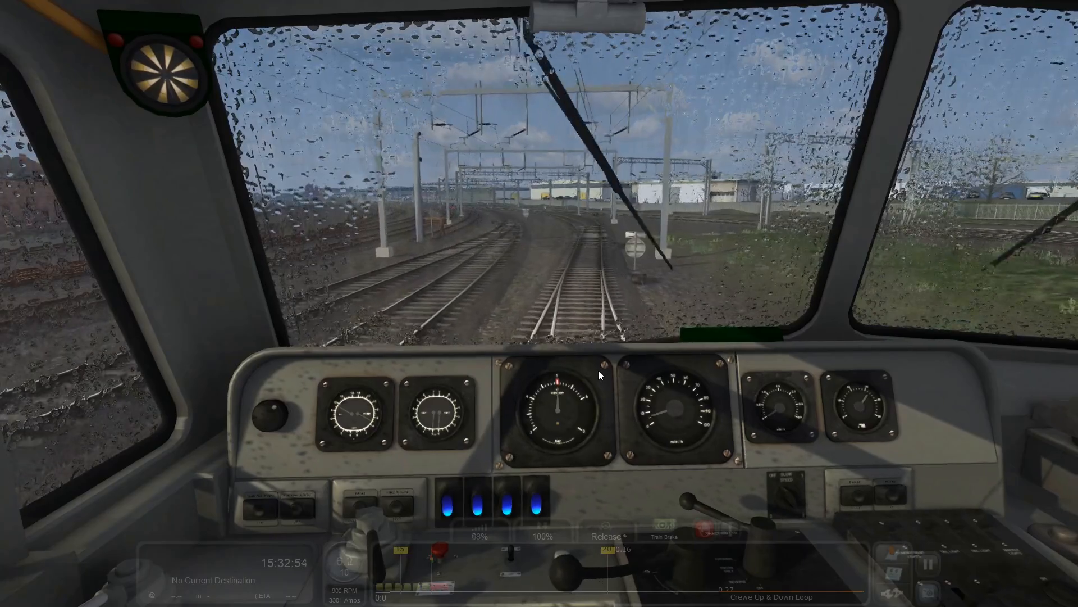
key("d")
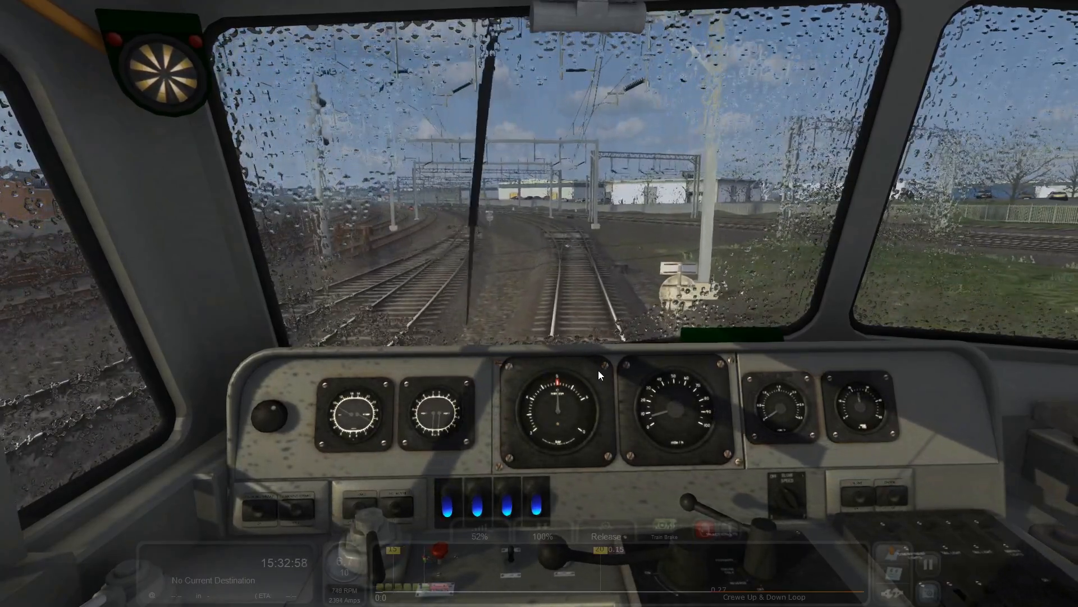
Step: Switch to the trackside camera and move it along the line to the orange-clad worker at the platform end
key("4")
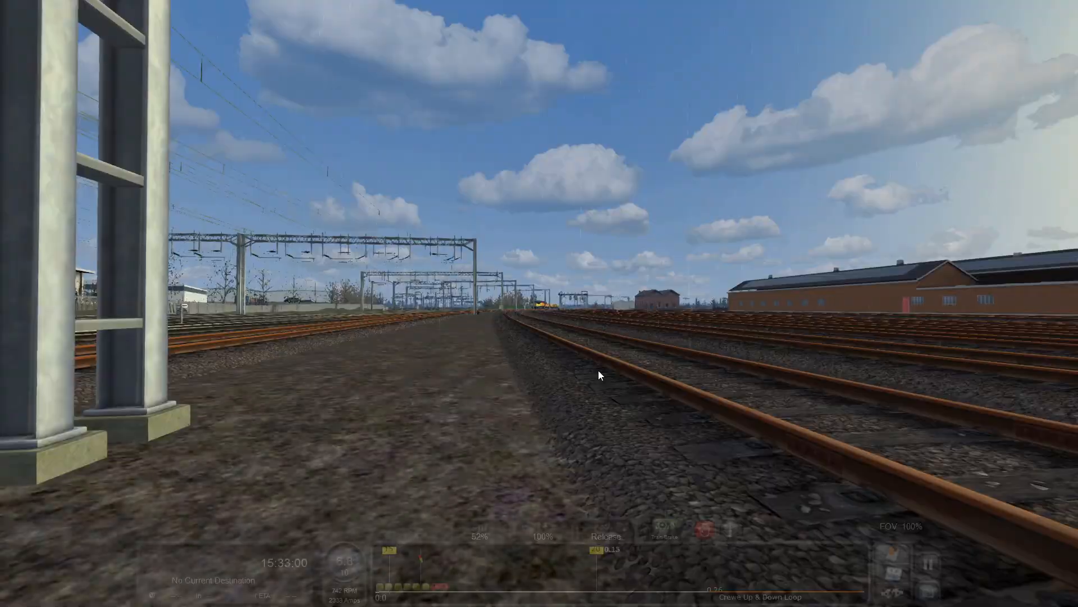
right_click_drag(598, 371, 885, 345)
key("Up")
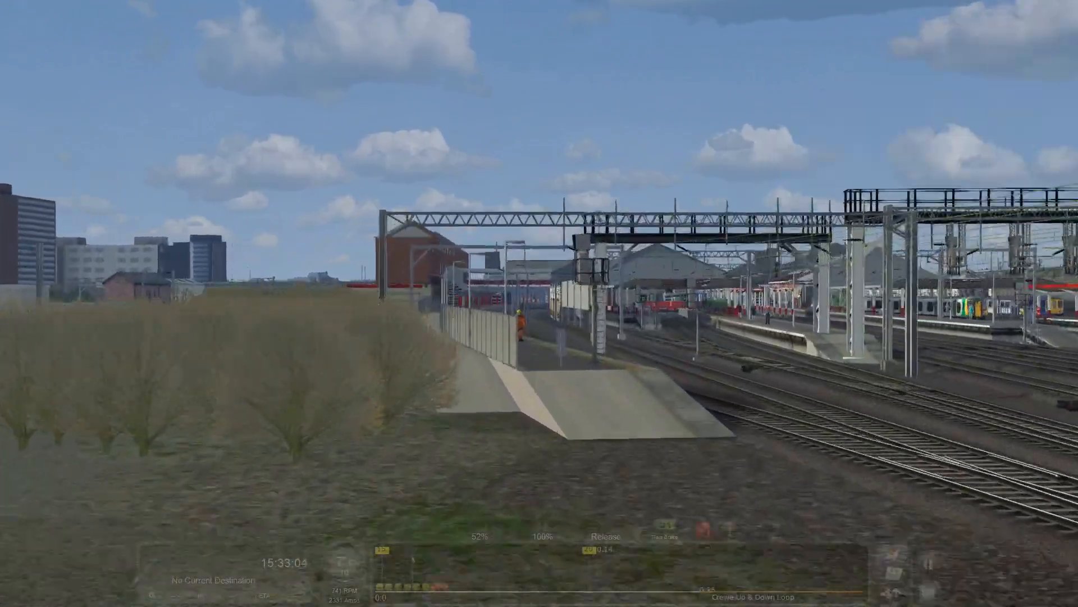
key("Up")
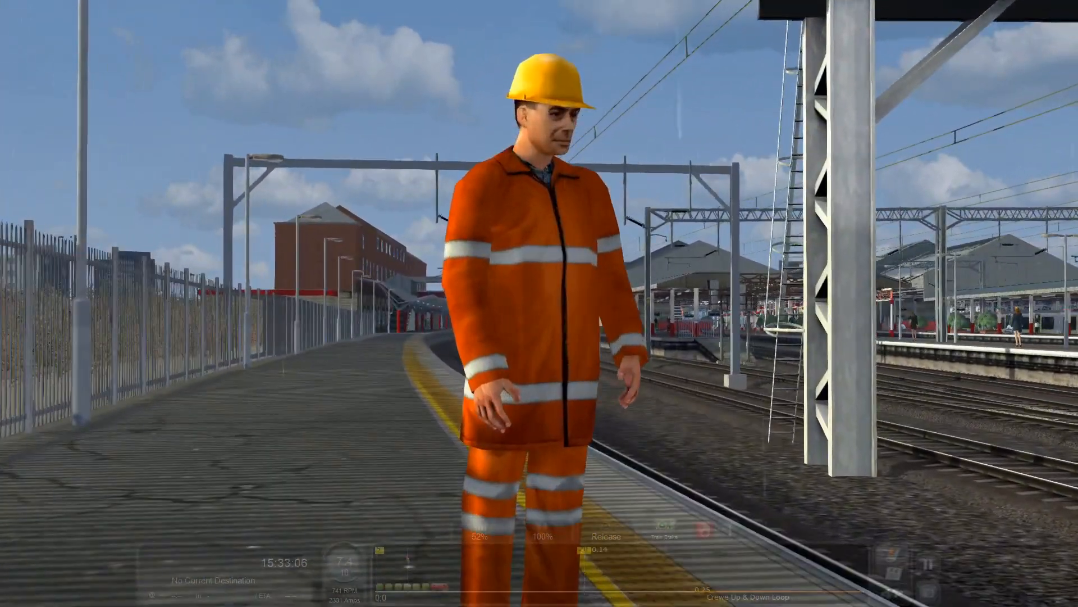
Step: Place the camera behind the waving platform worker, facing the signal and the tracks of the oncoming train
right_click_drag(540, 303, 792, 269)
key("Up")
key("Down")
key("Right")
right_click_drag(471, 344, 548, 344)
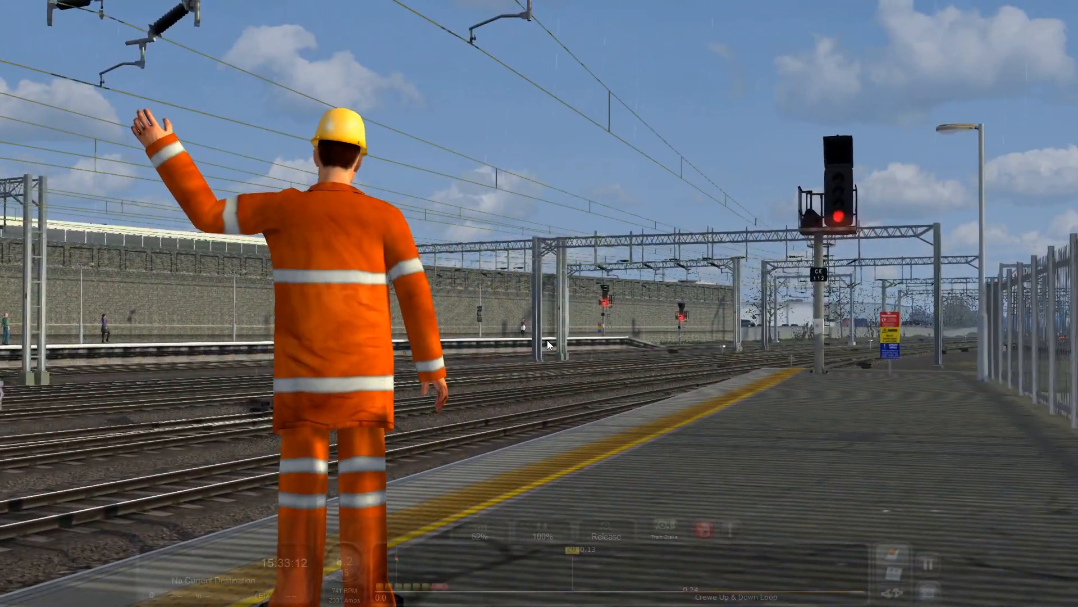
right_click_drag(548, 344, 599, 366)
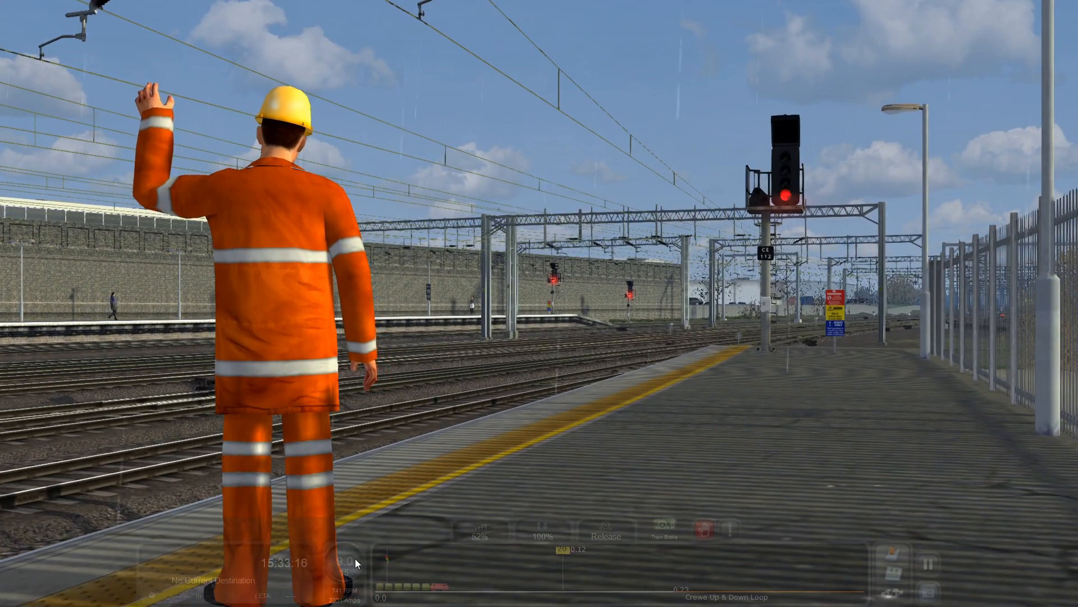
Step: Zoom in on the approaching freight train beyond signal CE 112 and close the throttle to 0%
mouse_move(611, 455)
right_mouse_down()
mouse_move(677, 442)
mouse_move(677, 456)
mouse_move(596, 456)
mouse_move(629, 456)
mouse_move(629, 447)
right_mouse_up()
key("Up")
key("Left")
scroll(595, 456, "up", 8)
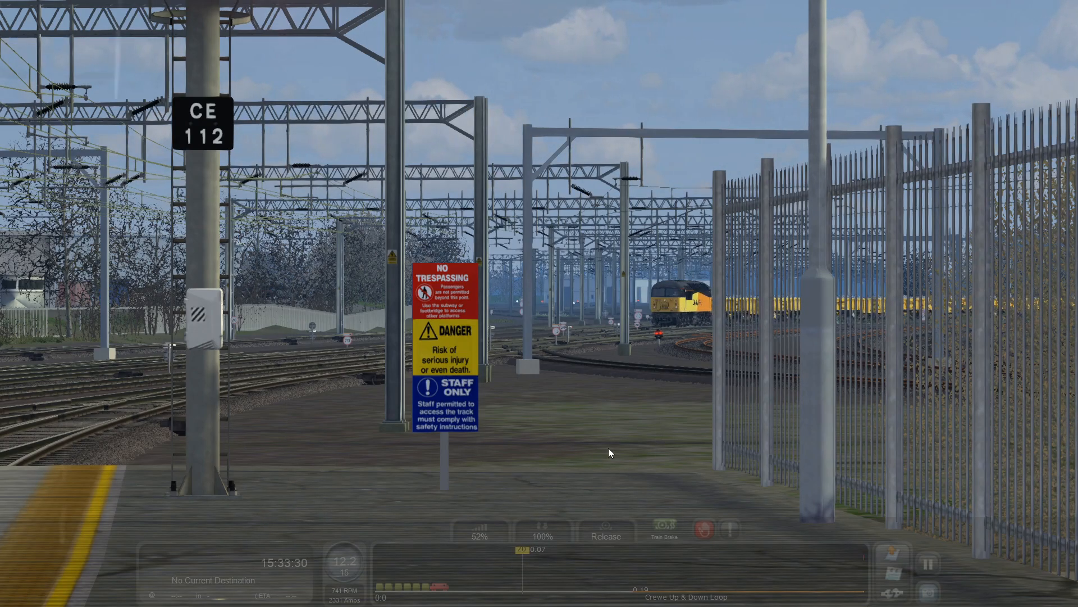
right_click_drag(608, 447, 567, 435)
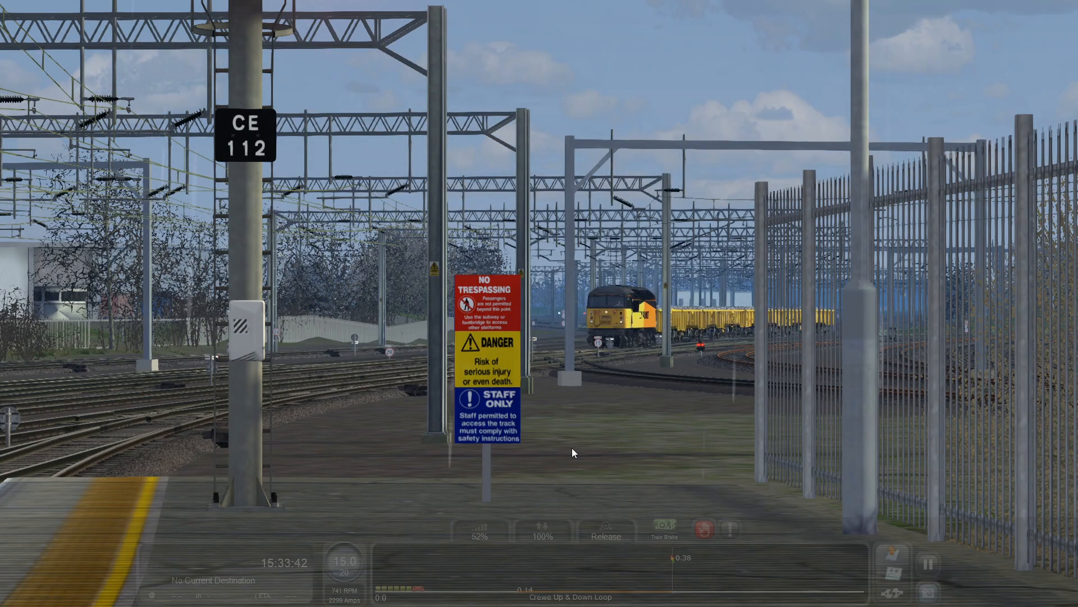
right_click_drag(583, 415, 584, 412)
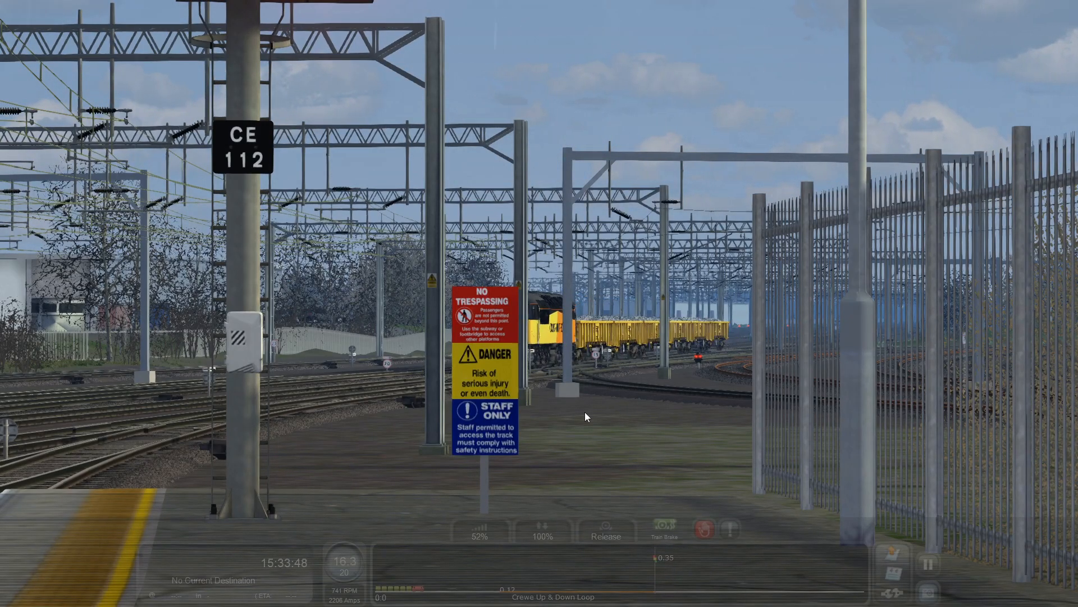
key("a")
key("d")
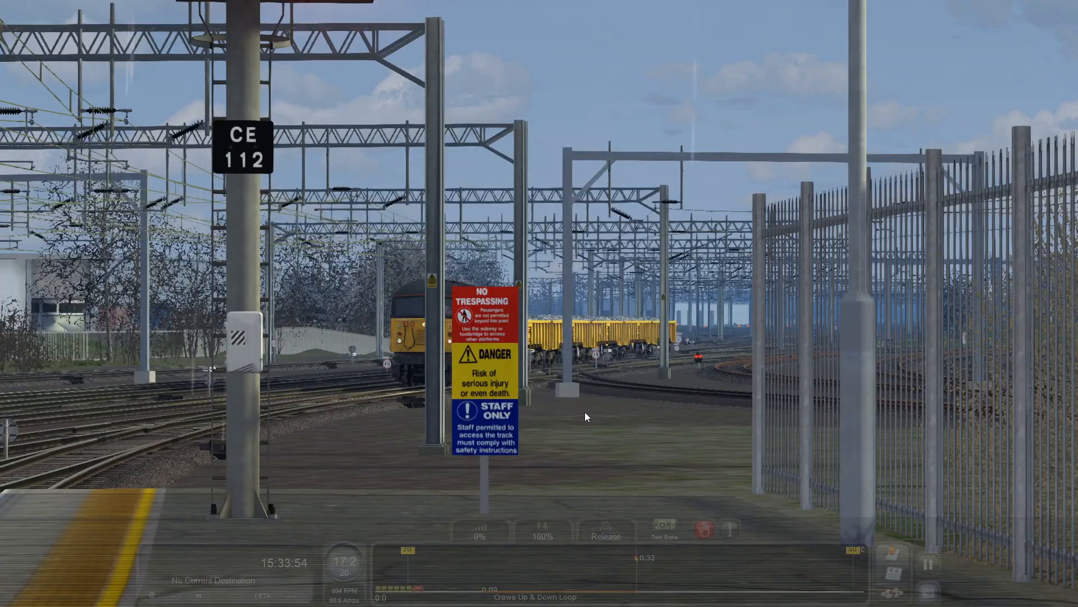
Step: Widen the view and reframe it with the platform worker in front of the tracks and the approaching wagons
right_click_drag(585, 412, 455, 413)
scroll(584, 413, "down", 3)
scroll(585, 412, "down", 3)
key("Down")
key("Left")
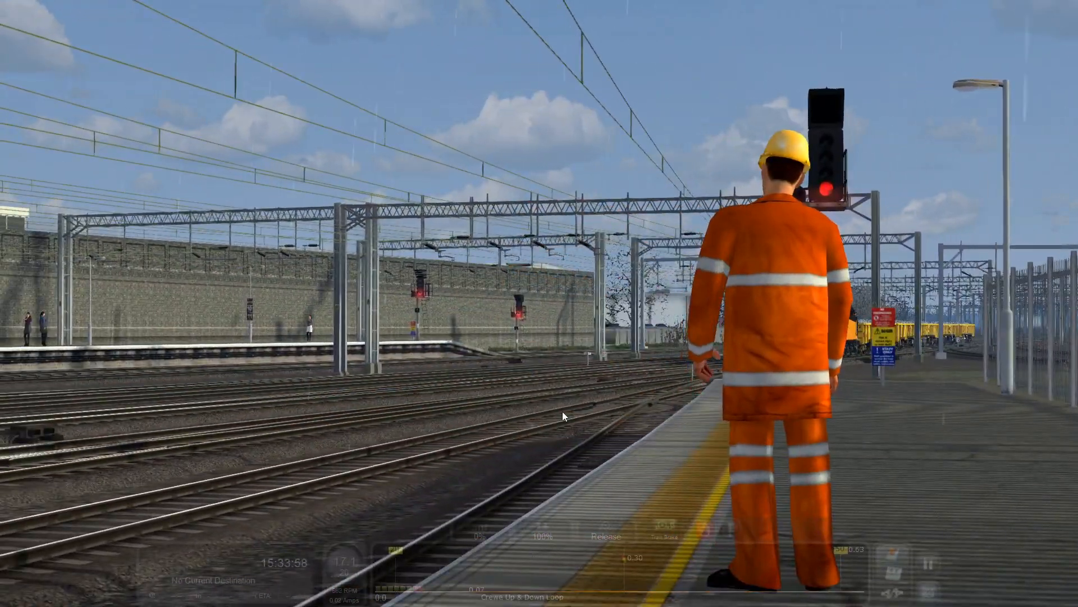
scroll(562, 411, "up", 5)
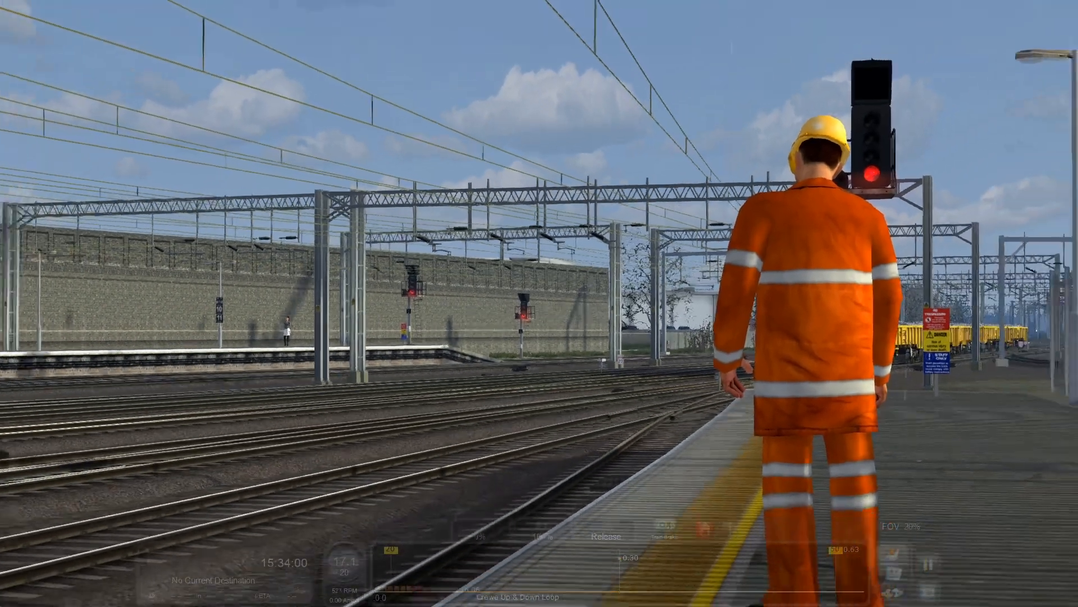
scroll(562, 411, "down", 2)
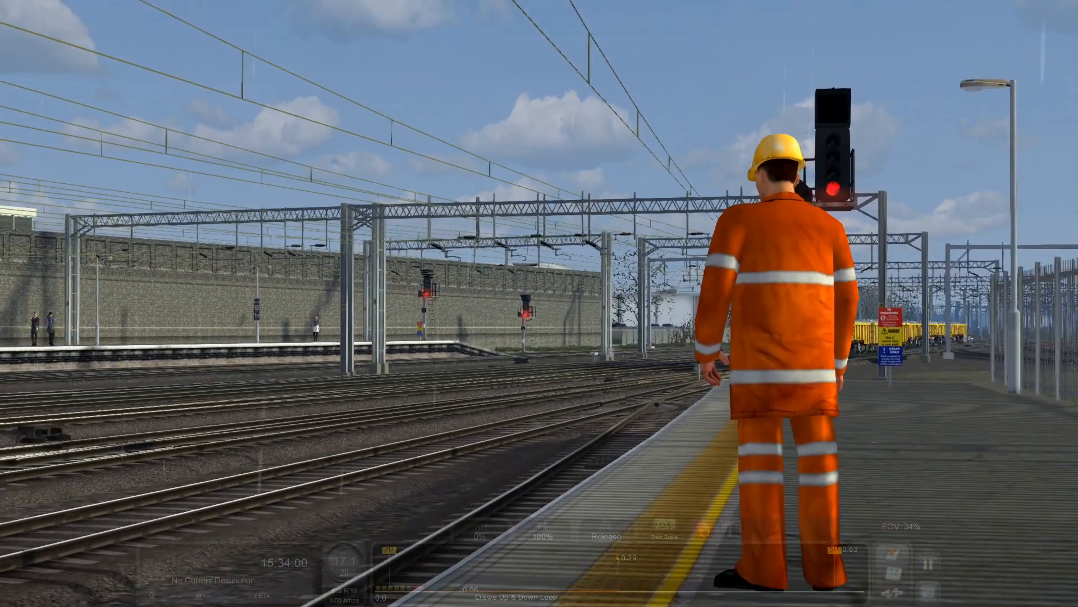
Step: Follow the Colas Rail Freight locomotive with the camera as it passes the waving platform worker
key("Up")
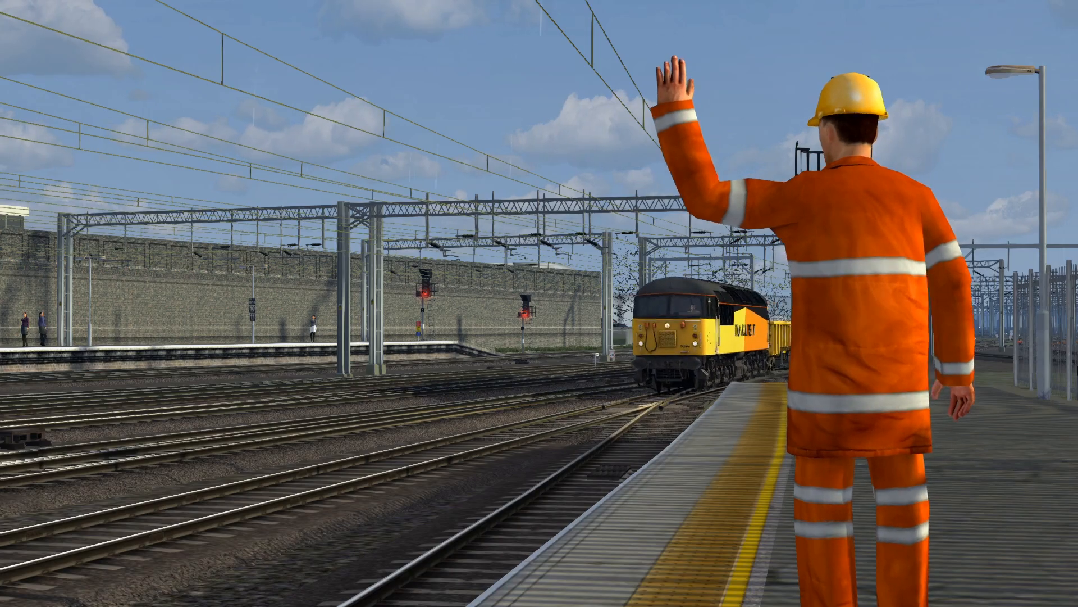
scroll(1041, 359, "up", 2)
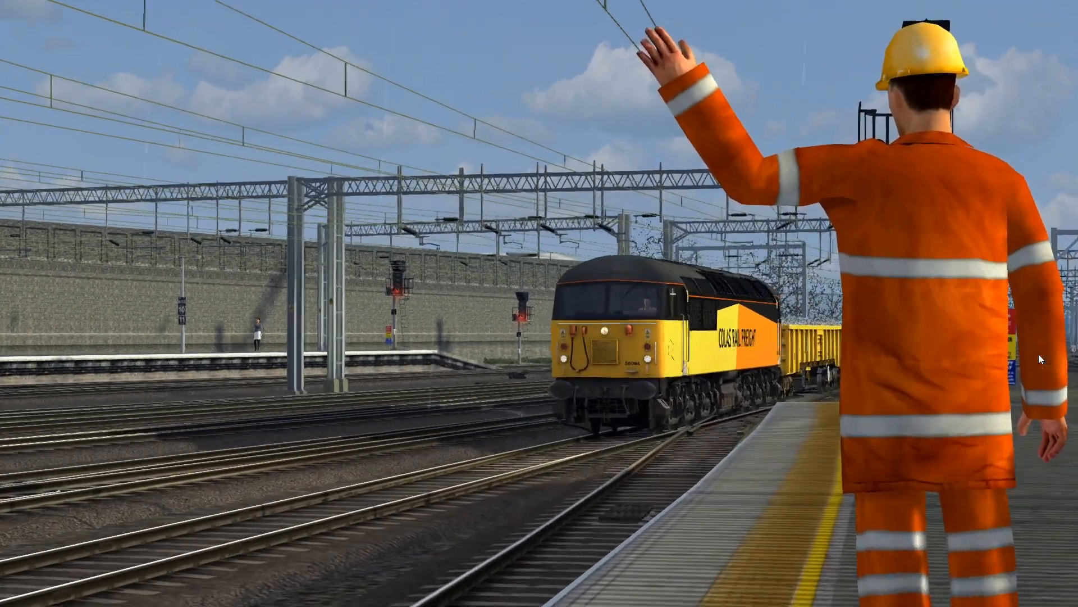
scroll(1041, 359, "up", 1)
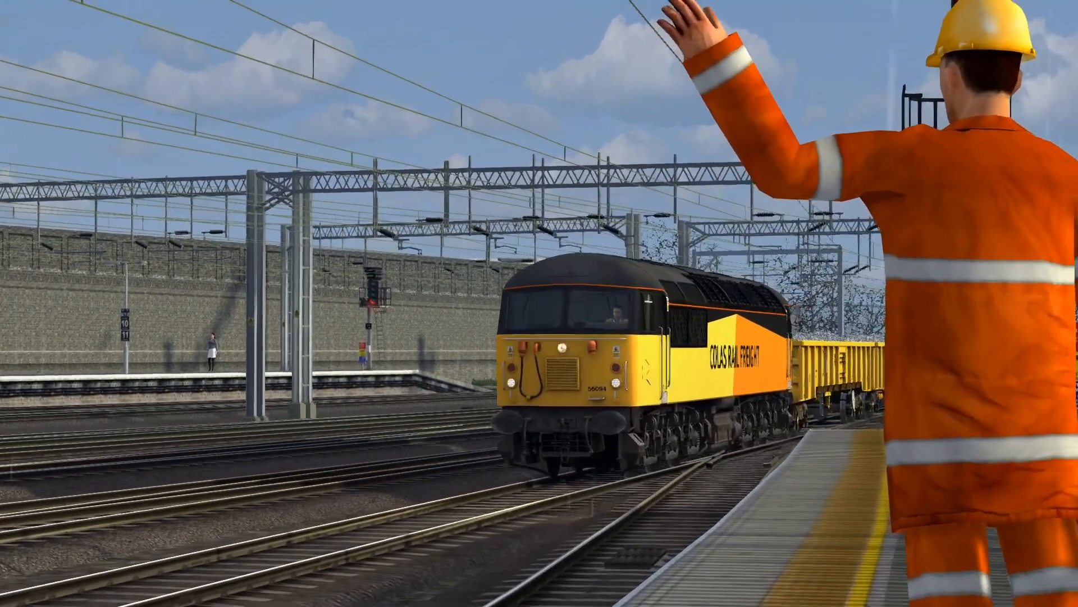
right_click_drag(1041, 360, 1077, 355)
key("Left")
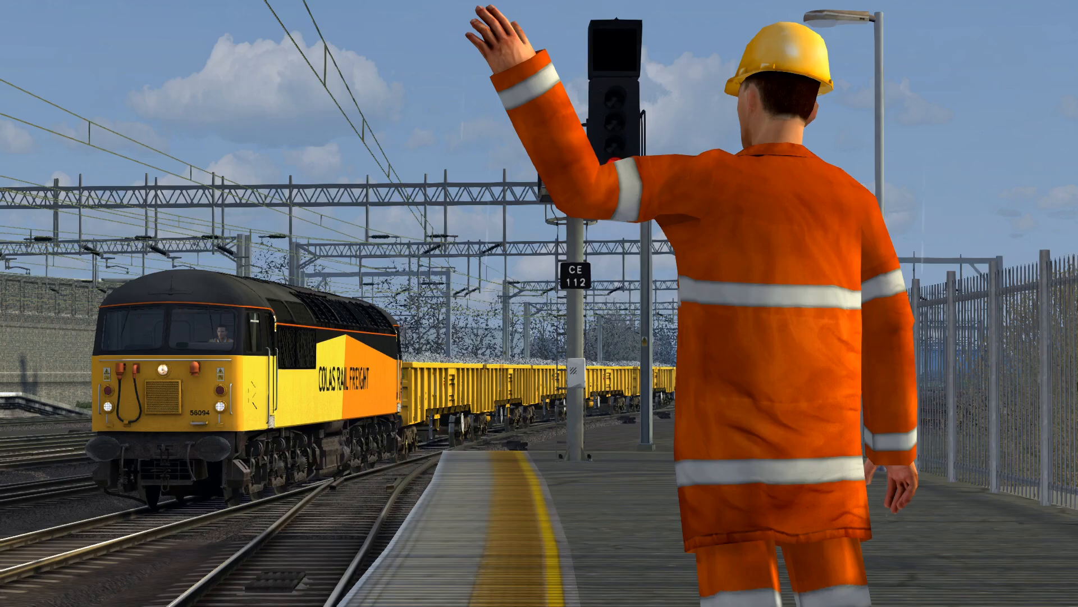
scroll(1076, 355, "down", 3)
right_click_drag(1076, 354, 1049, 355)
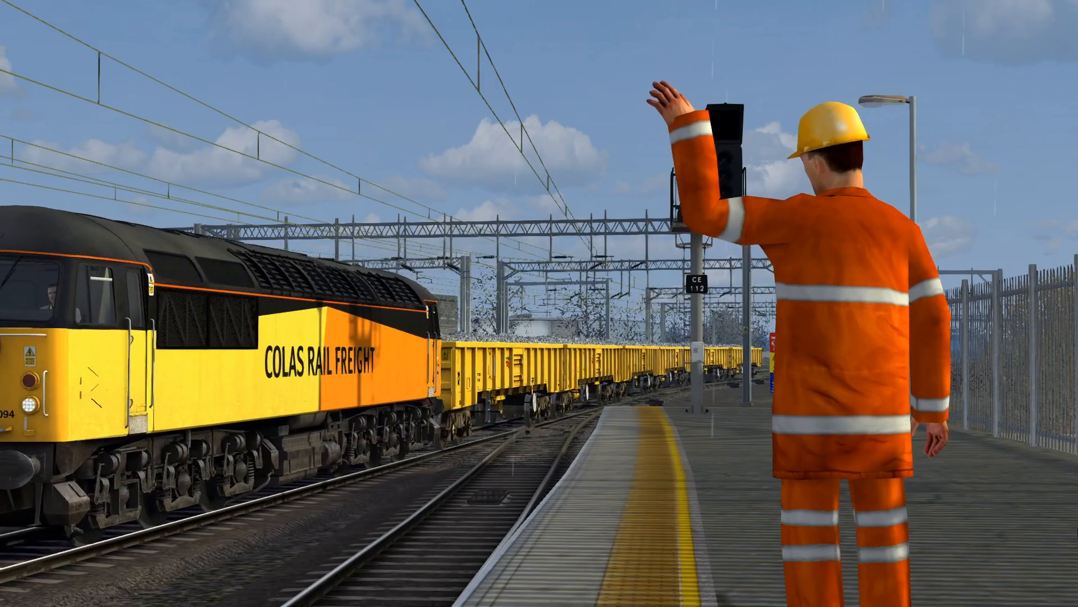
Step: Display the driving HUD and dismiss the service approaching alerts for LNWR 350 and Service1
key("F4")
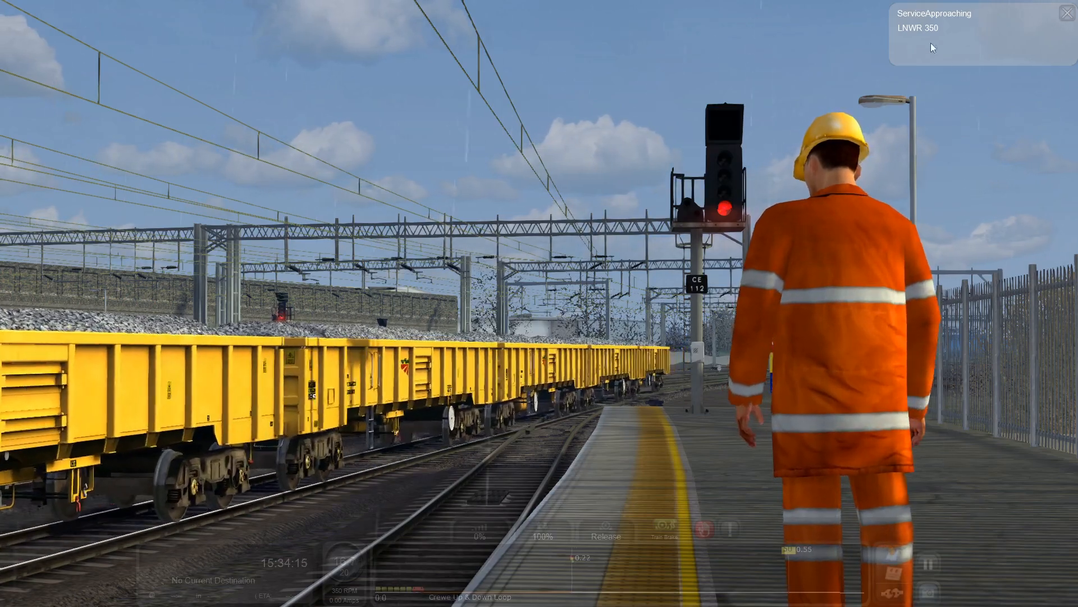
left_click(1067, 13)
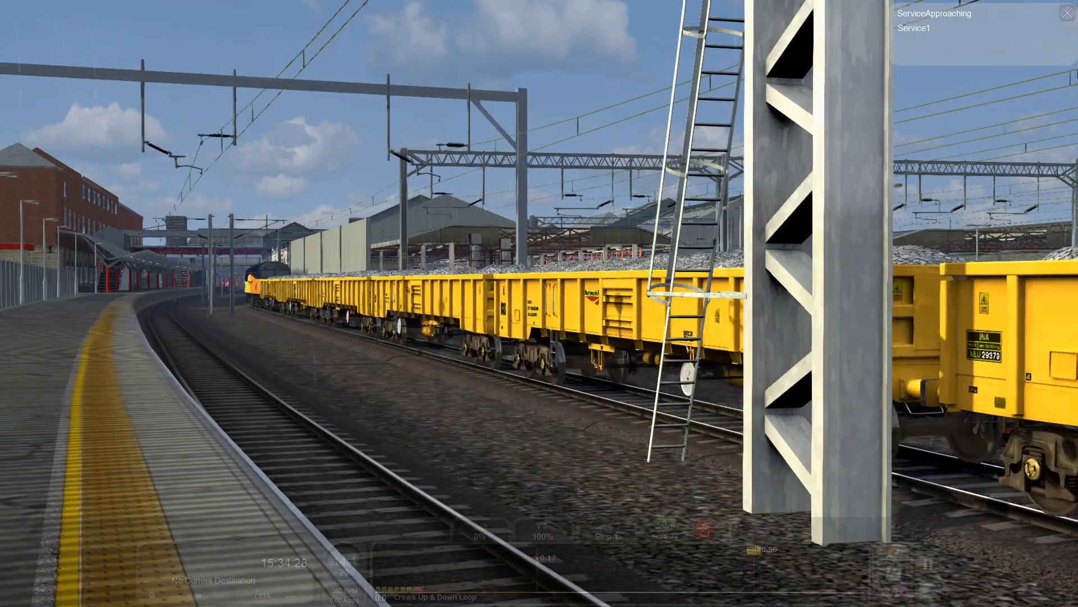
left_click(1068, 15)
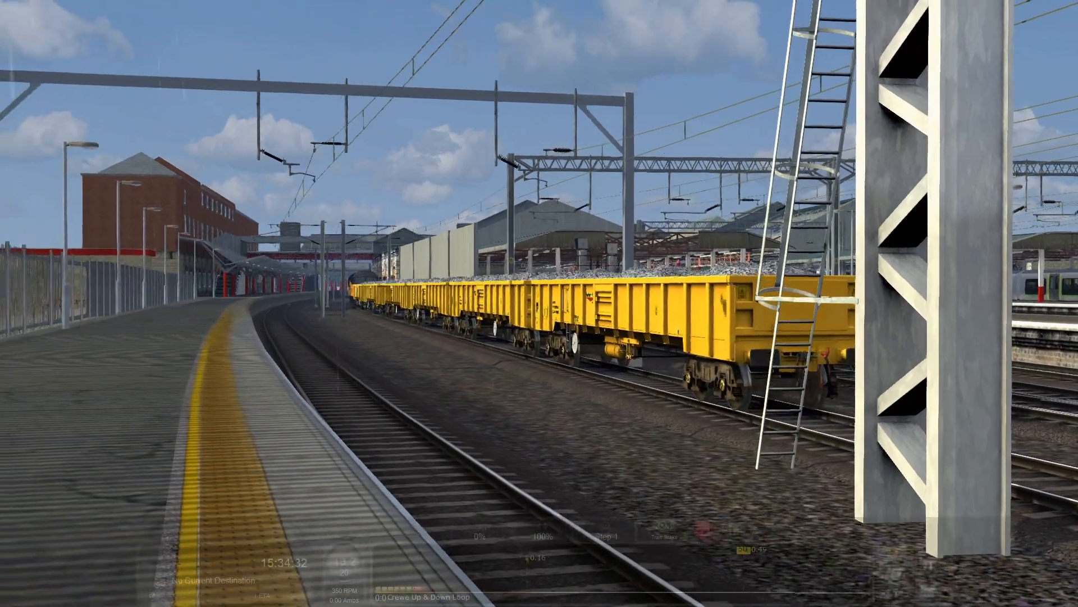
Step: Watch the freight train enter the station, and inspect the locomotive and stone wagons from the external camera
scroll(539, 303, "up", 3)
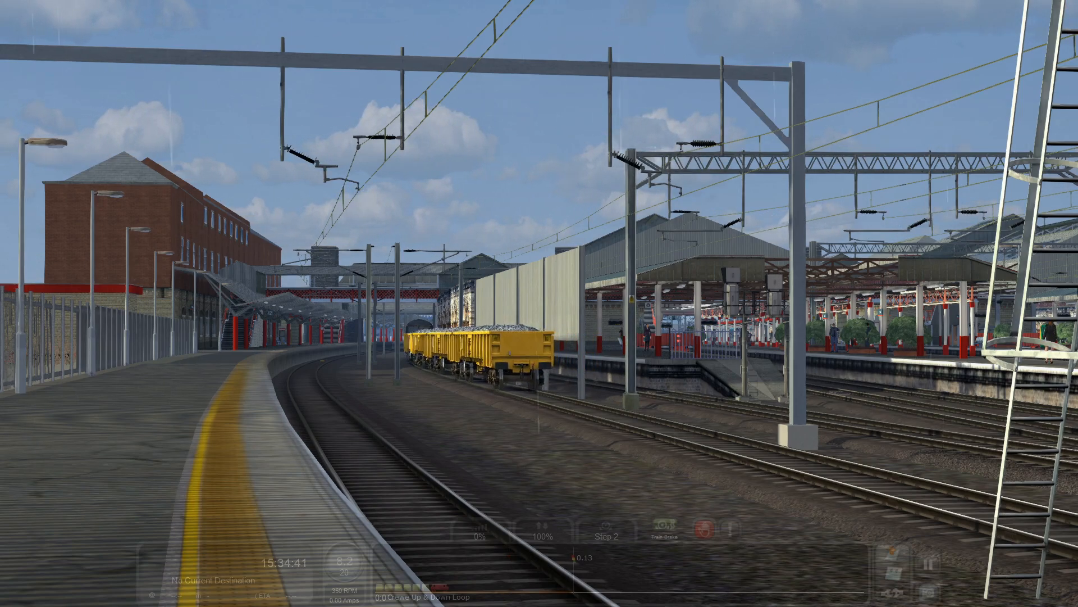
key("2")
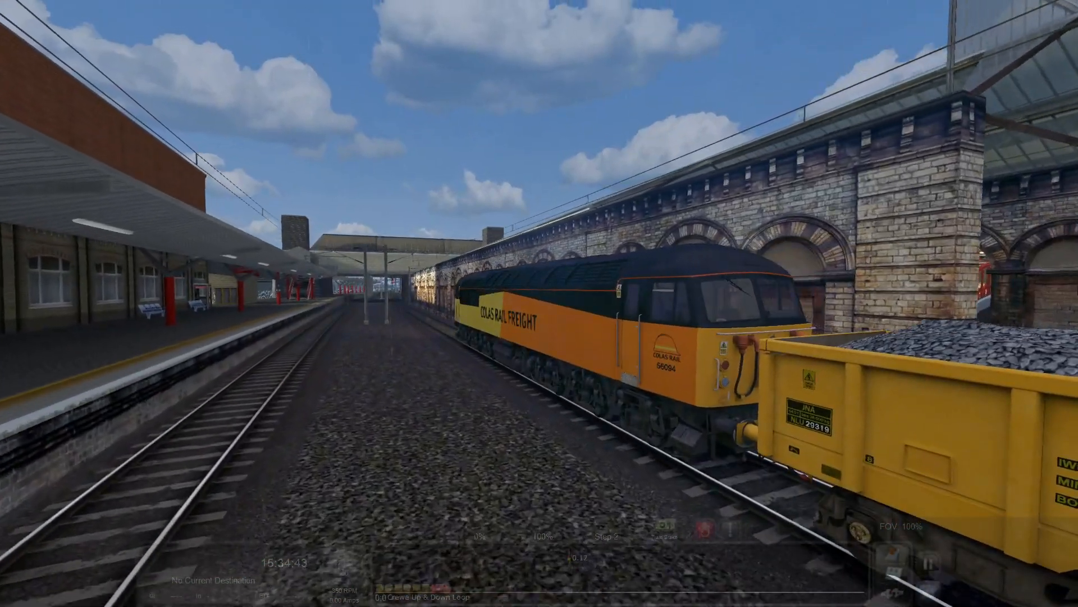
key("9")
key("9")
key("8")
right_click_drag(1021, 306, 1077, 323)
key("Up")
scroll(1011, 325, "down", 3)
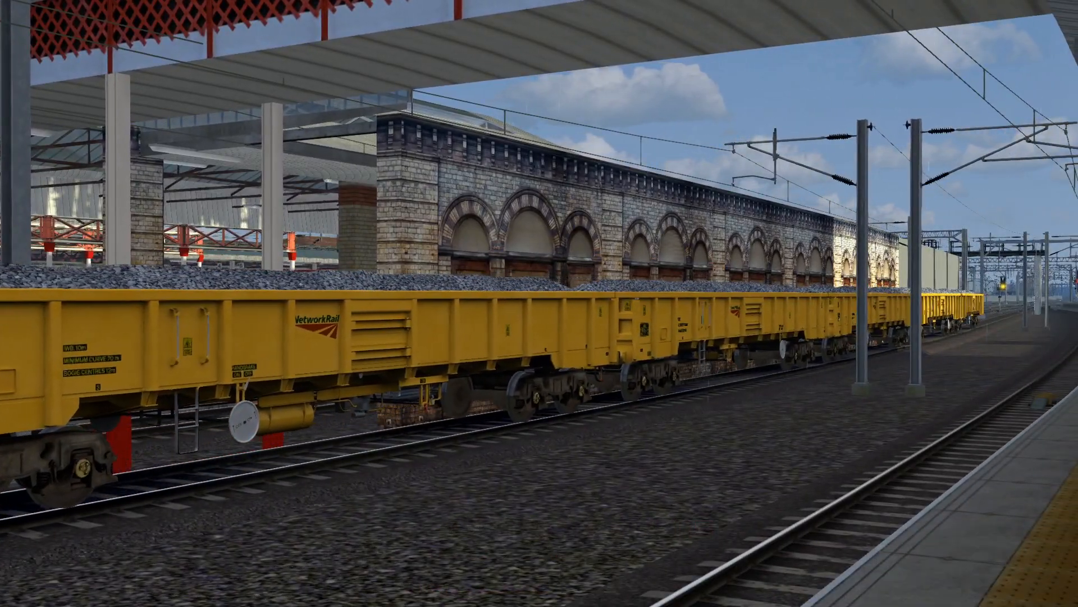
right_click_drag(1076, 323, 991, 323)
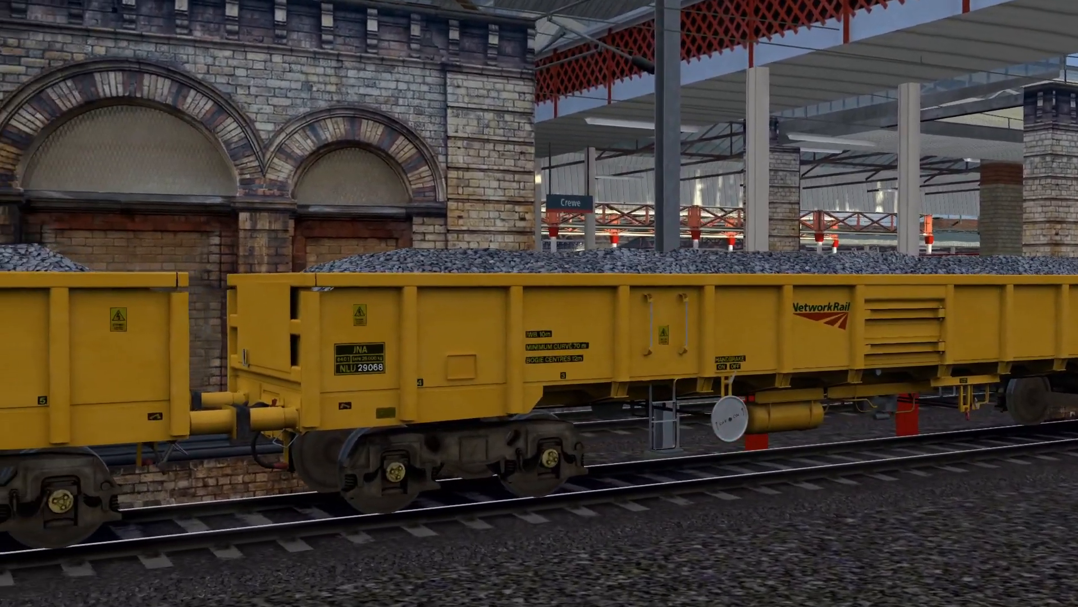